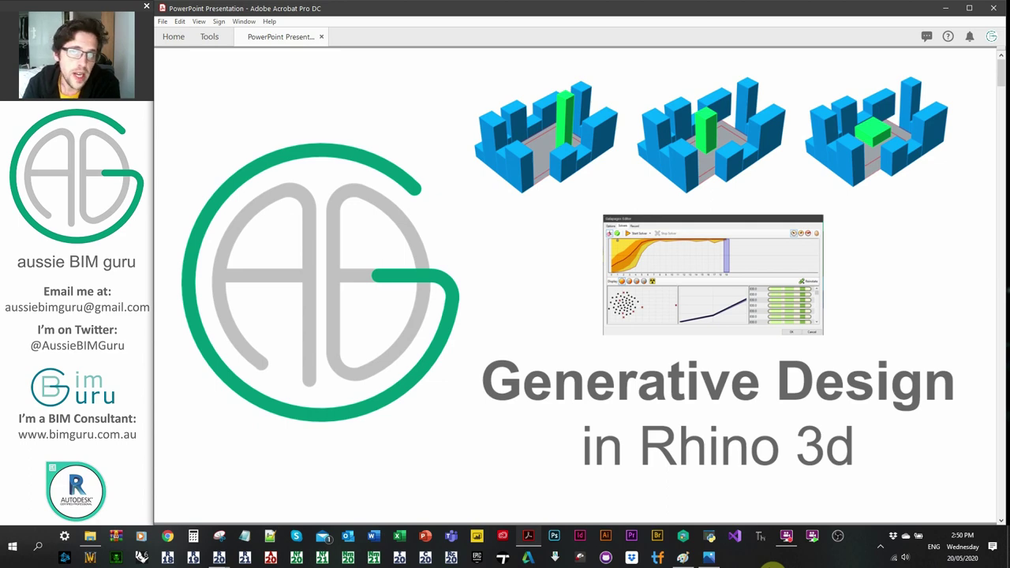
Page through the Generative Design in Rhino 3d presentation up to the Demonstration slide
key("Right")
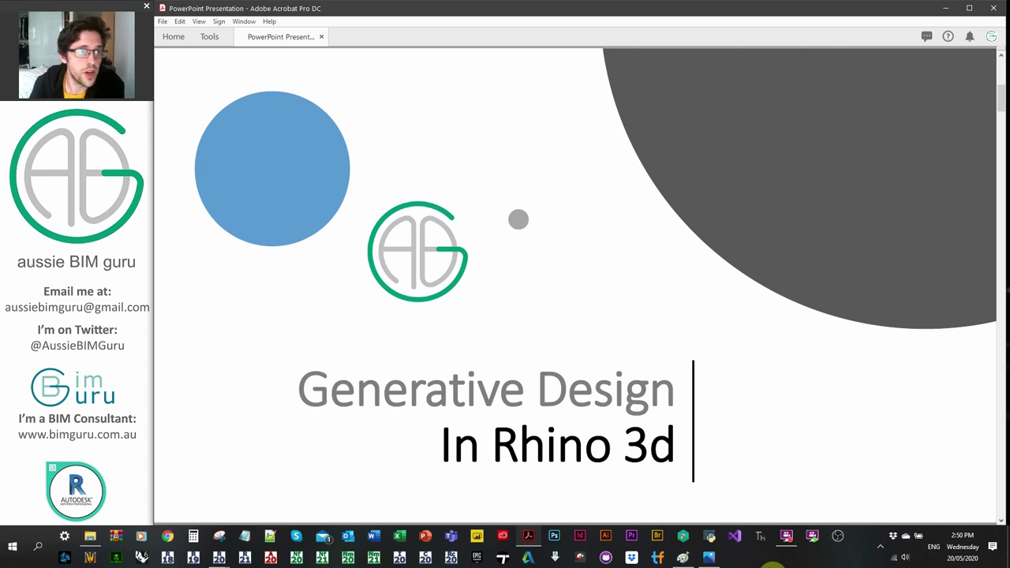
key("Right")
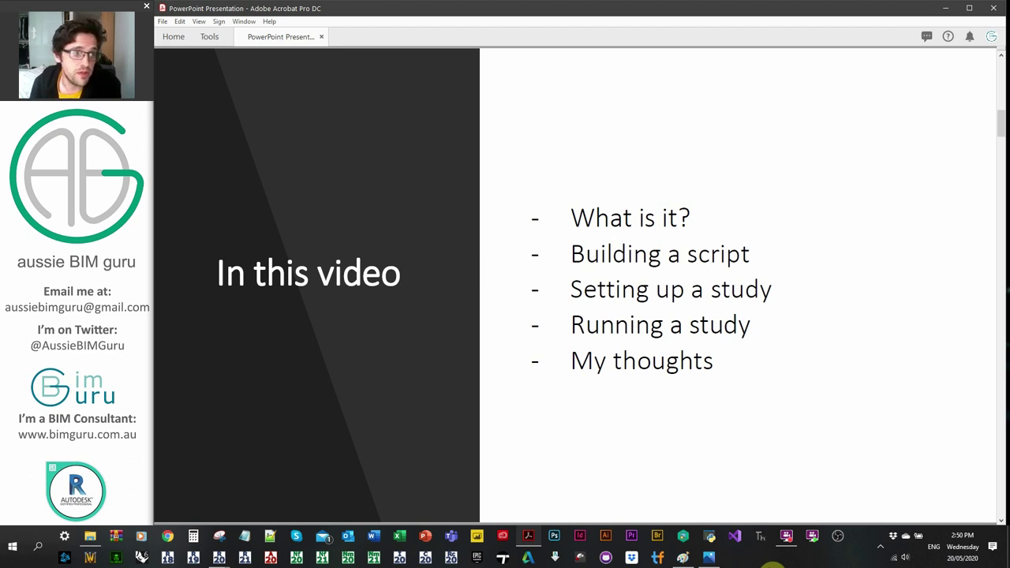
key("Right")
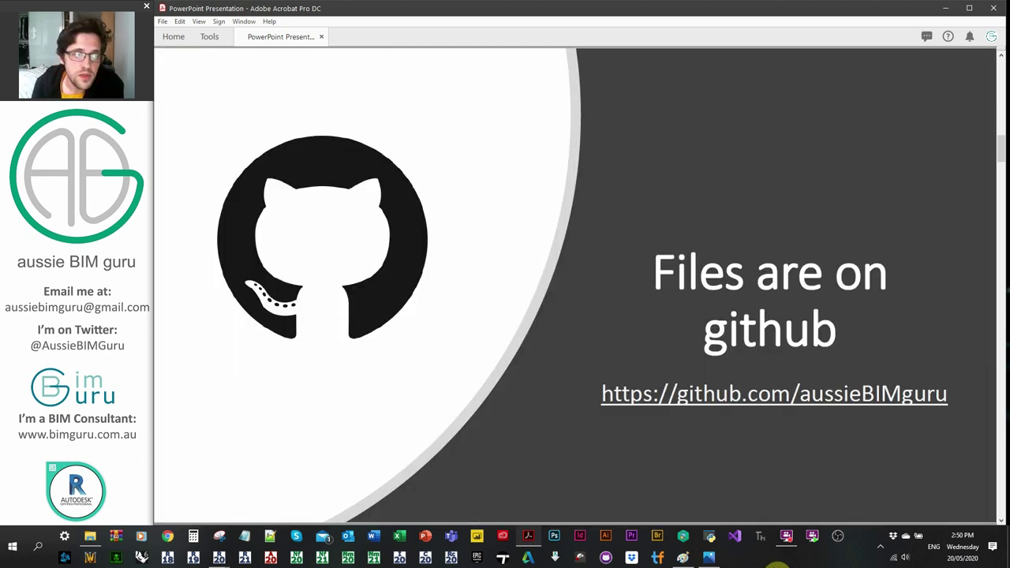
key("Page_Down")
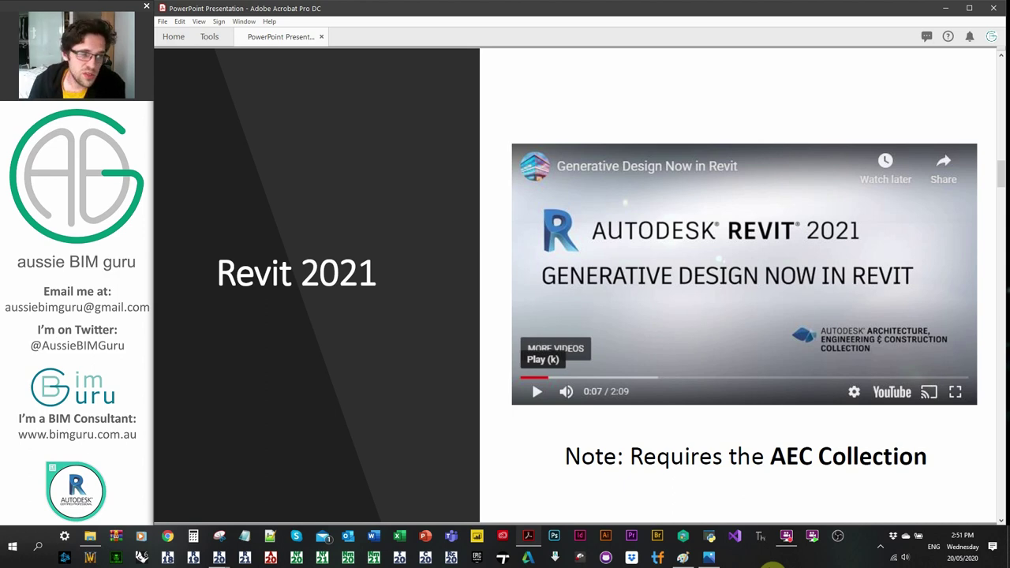
key("Right")
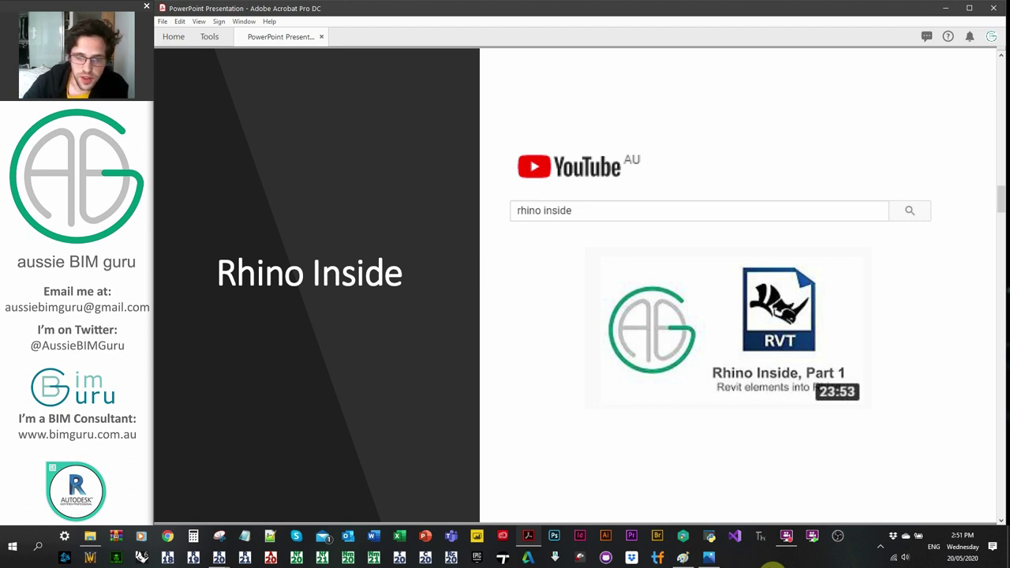
key("Right")
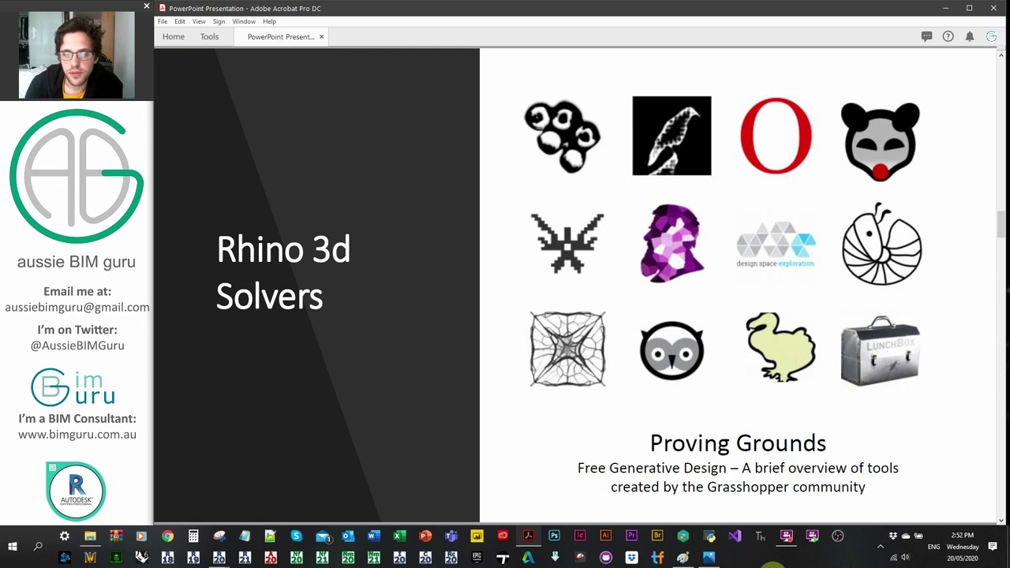
key("Right")
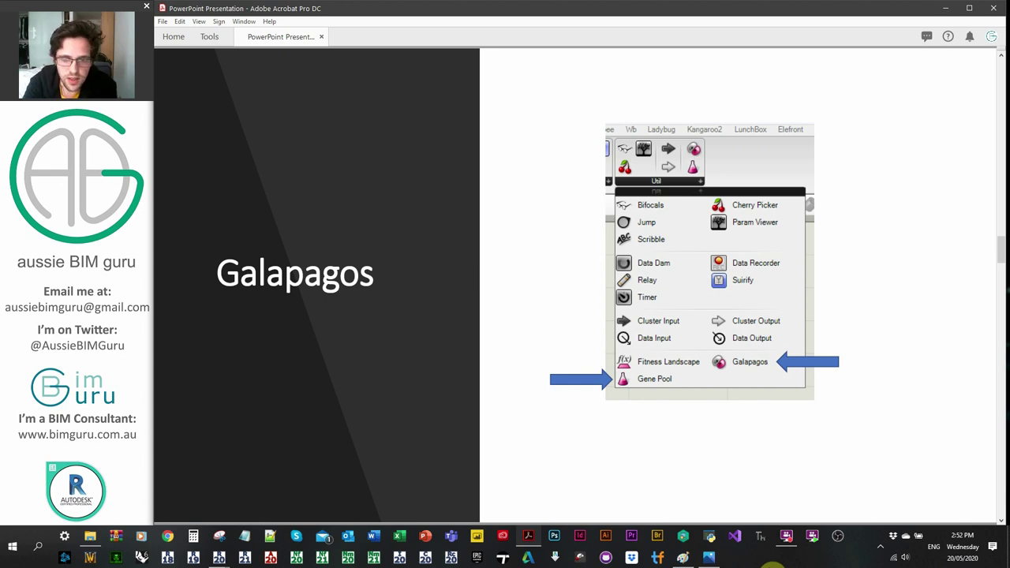
key("Right")
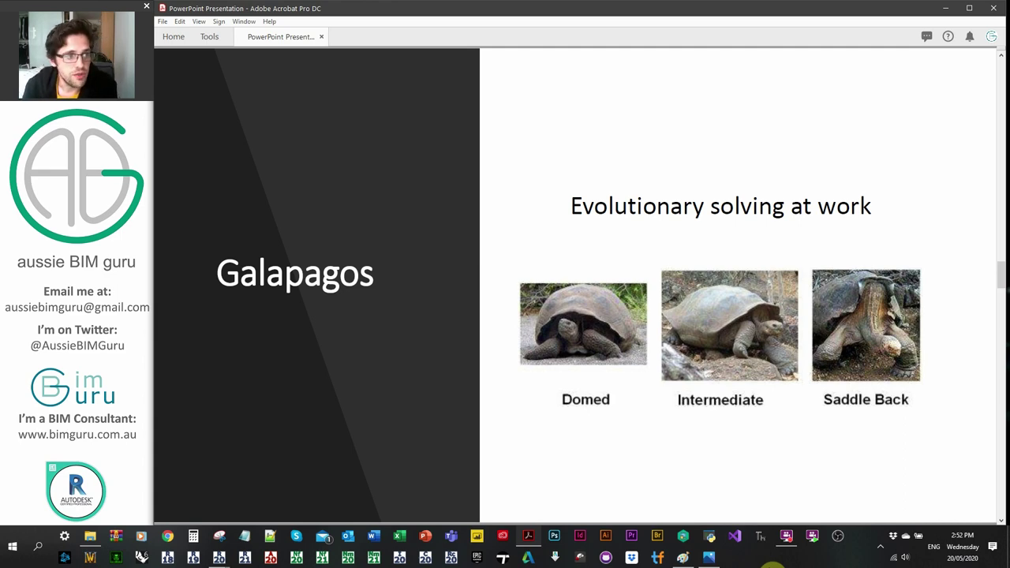
key("Right")
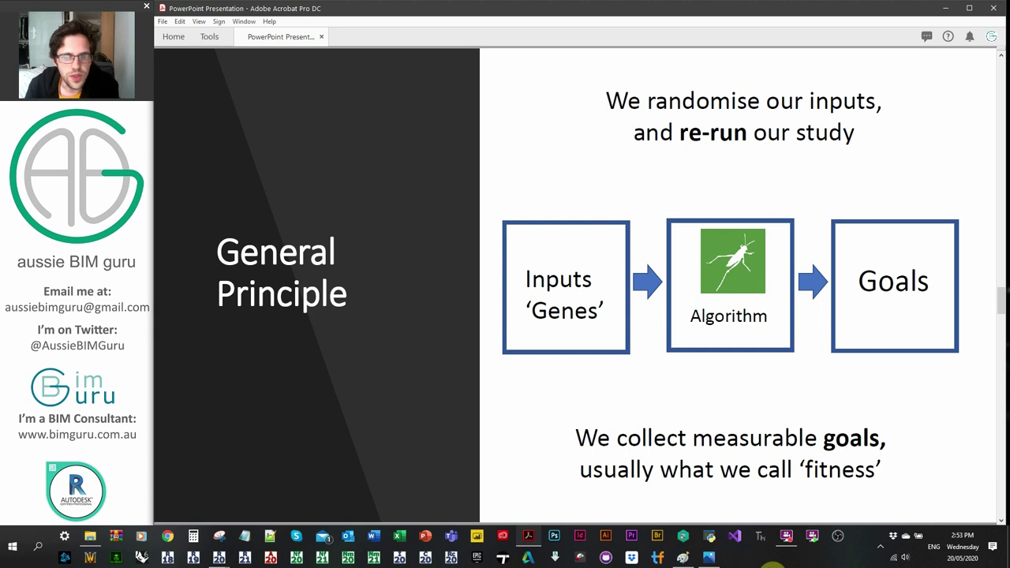
key("Right")
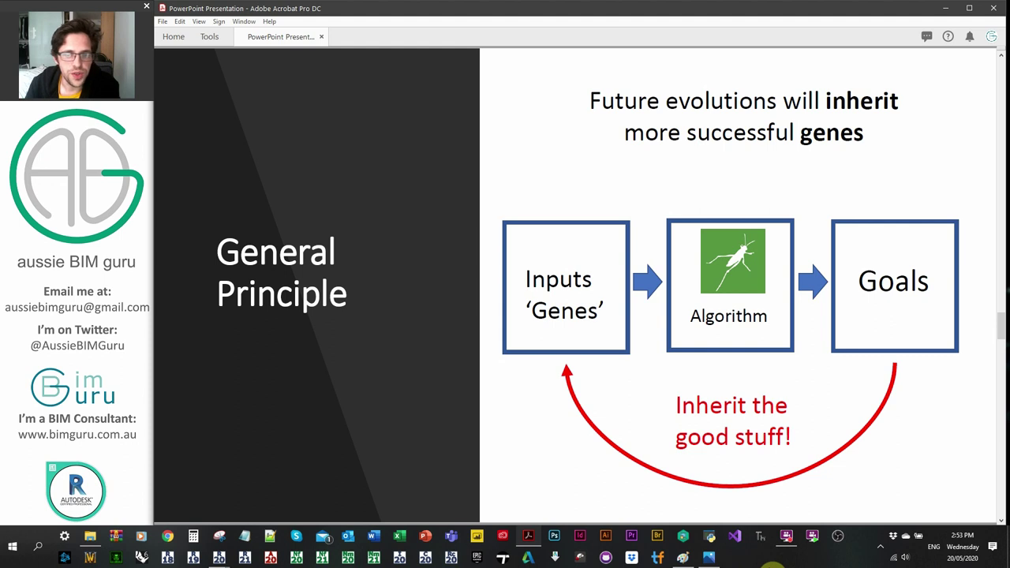
key("Right")
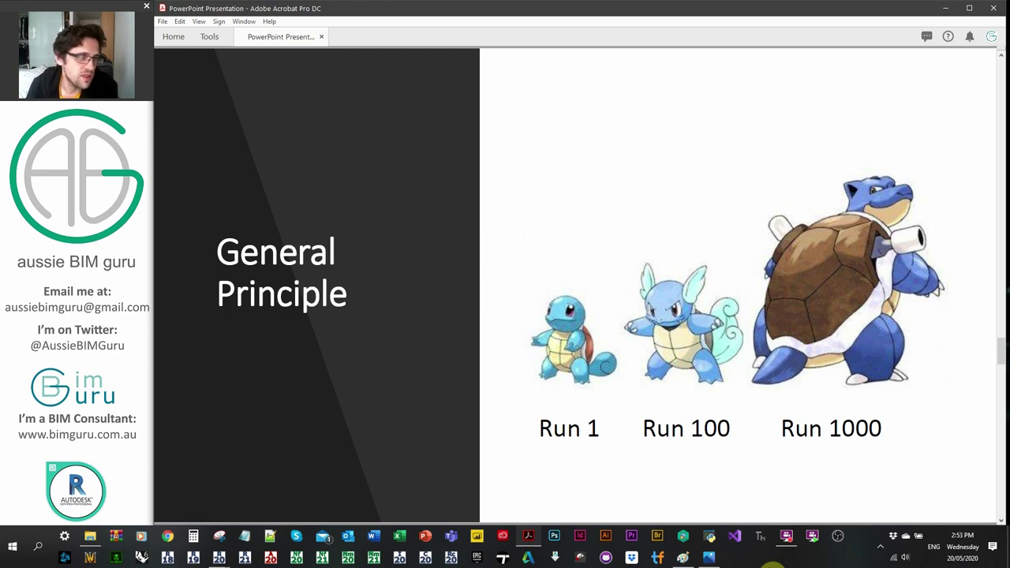
key("Right")
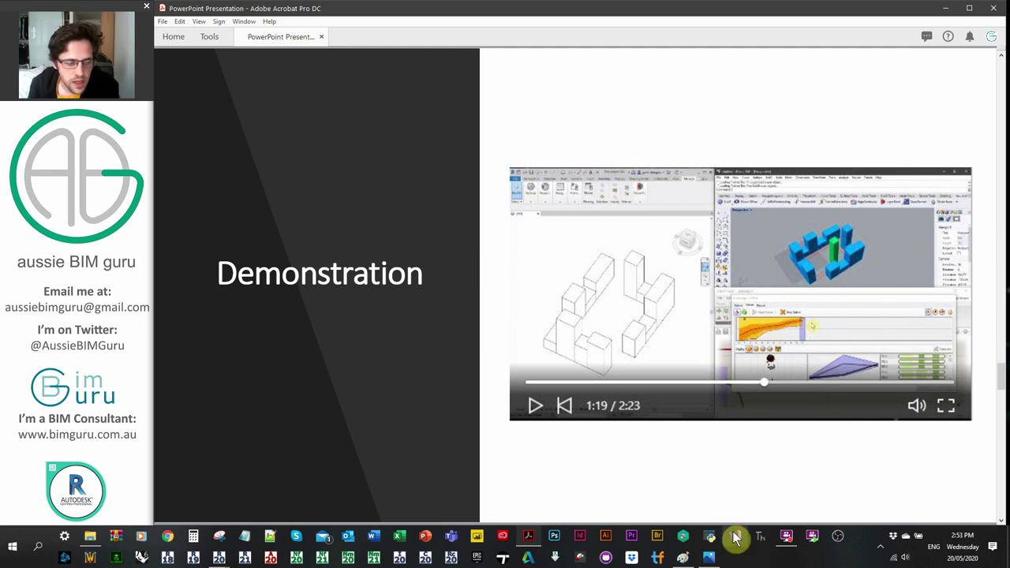
Switch to the sample model in Revit and launch Rhino from inside it
mouse_move(219, 557)
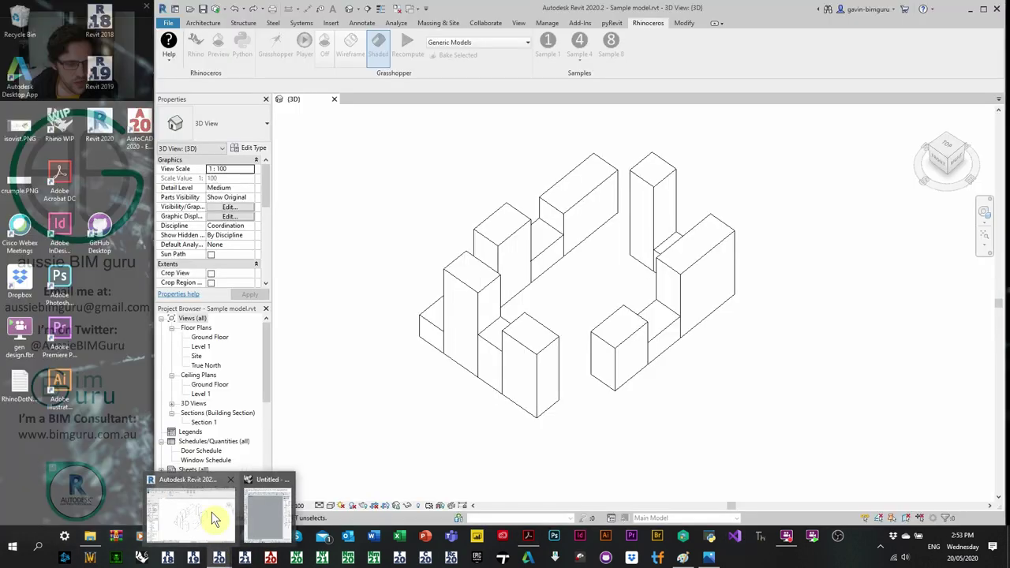
left_click(203, 514)
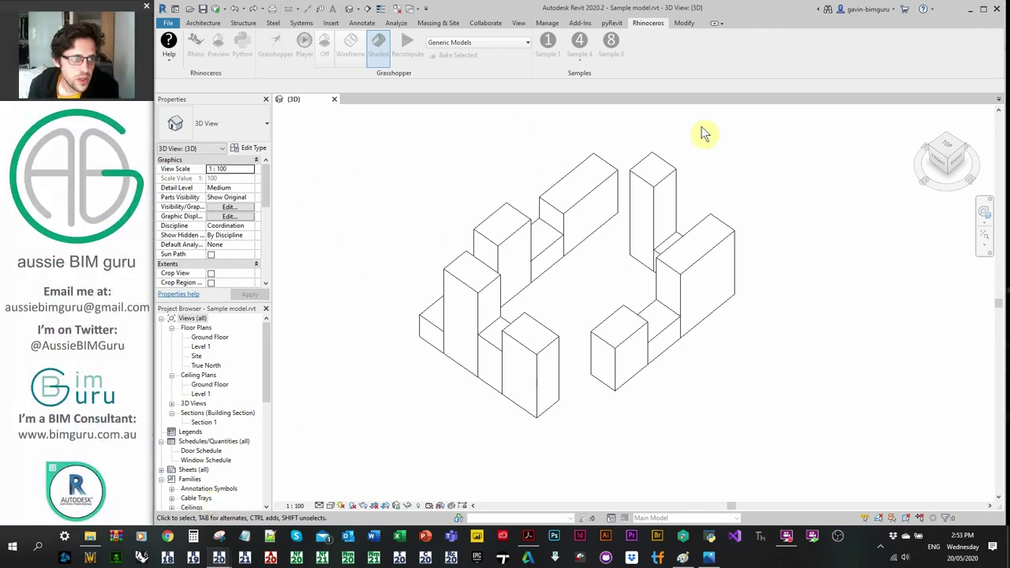
left_click(839, 300)
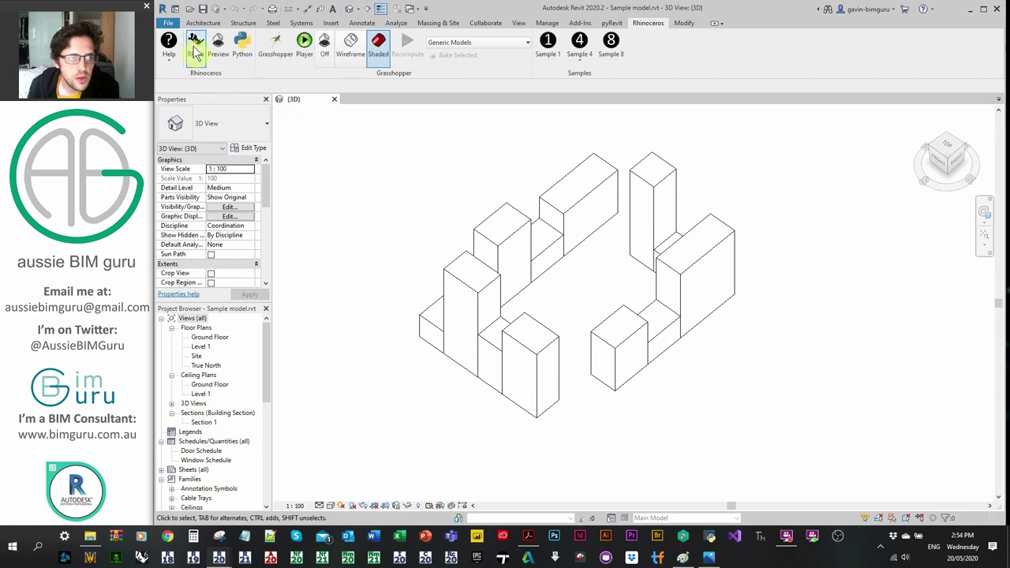
left_click(197, 52)
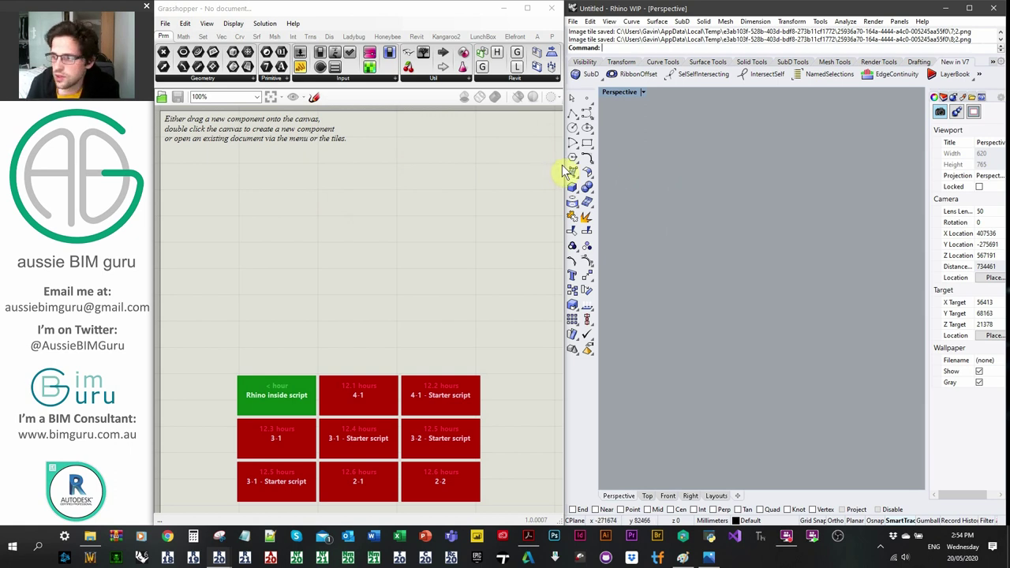
Arrange the Grasshopper window beside the Revit model view and place a Graphical Element parameter on the canvas
left_click_drag(562, 165, 977, 161)
left_click_drag(153, 160, 544, 163)
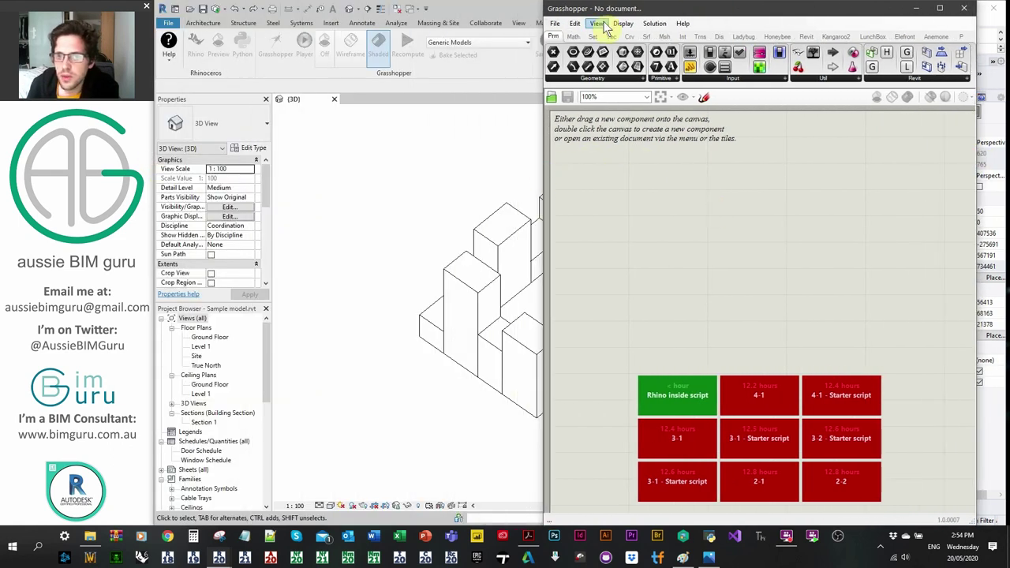
left_click(909, 80)
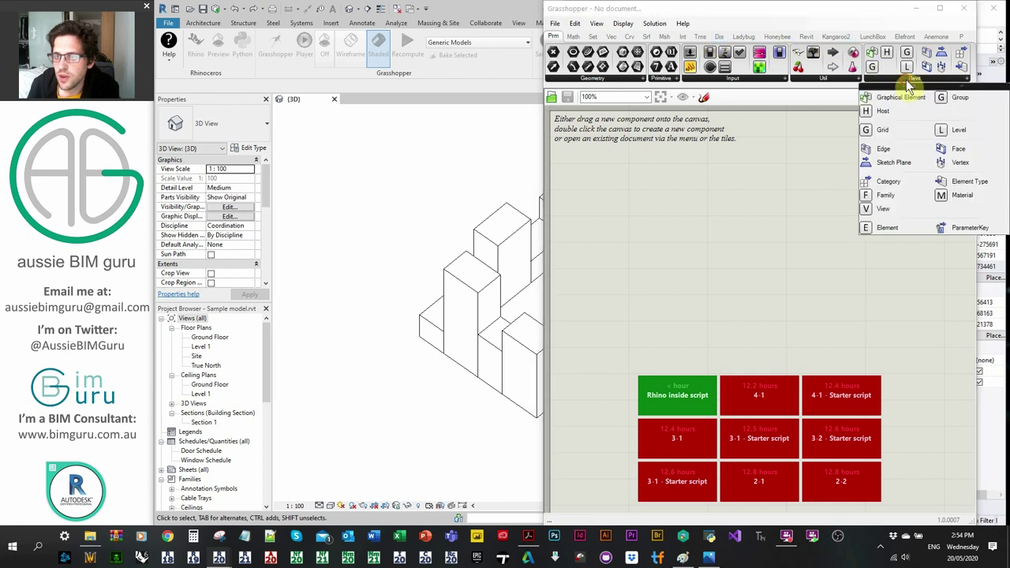
left_click_drag(891, 97, 649, 241)
left_click(653, 242)
scroll(654, 242, "up", 4)
right_click_drag(643, 210, 733, 266)
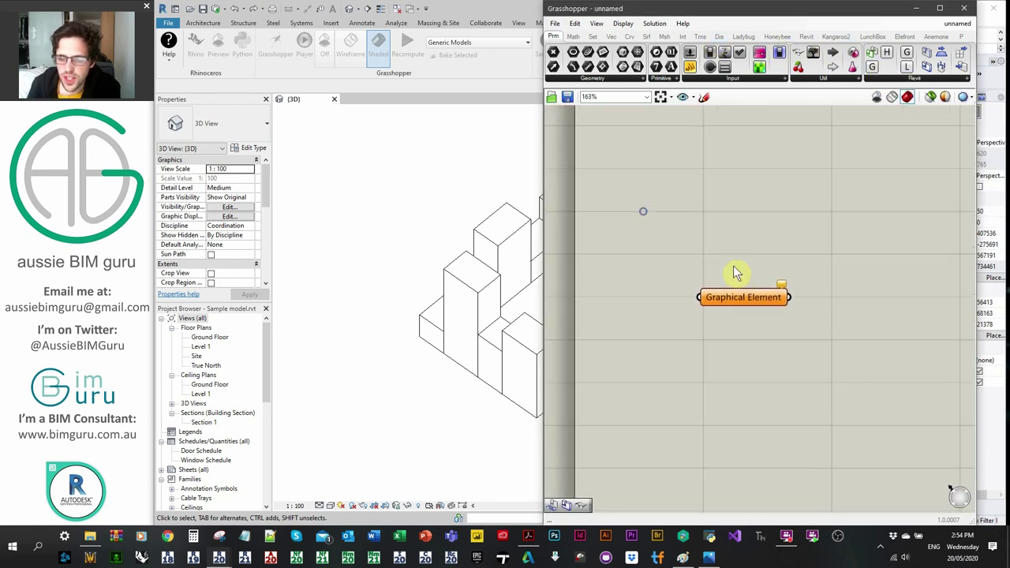
Add a Bifocals component above the Graphical Element parameter so that the components show their names
left_click(797, 53)
left_click(656, 165)
right_click_drag(665, 164, 709, 250)
left_click_drag(710, 253, 676, 218)
right_click_drag(806, 283, 748, 236)
left_click(789, 227)
Set the dashed site boundary in Revit's Ground Floor plan as the single element referenced by the Graphical Element parameter
right_click(734, 338)
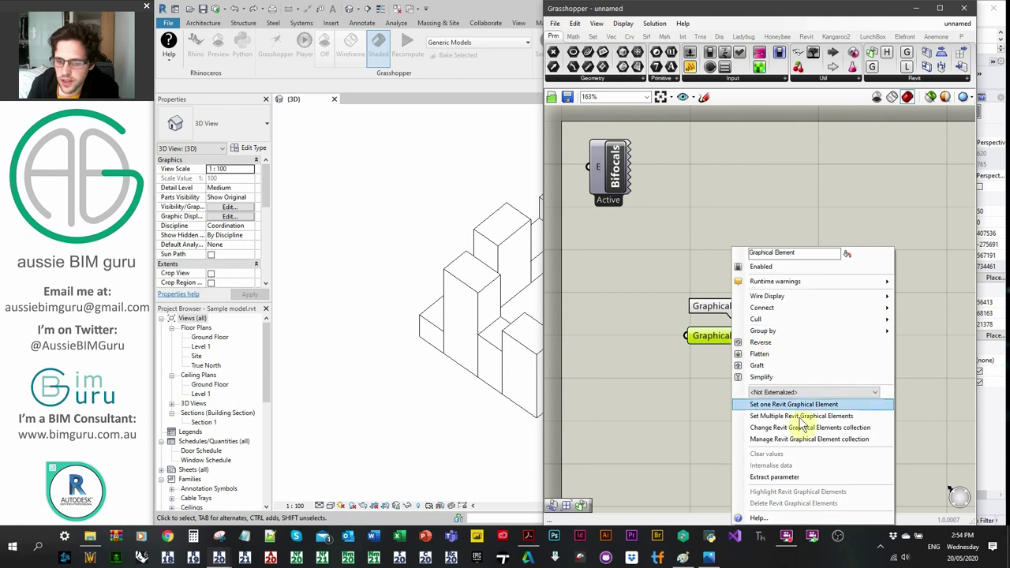
left_click(809, 406)
double_click(210, 337)
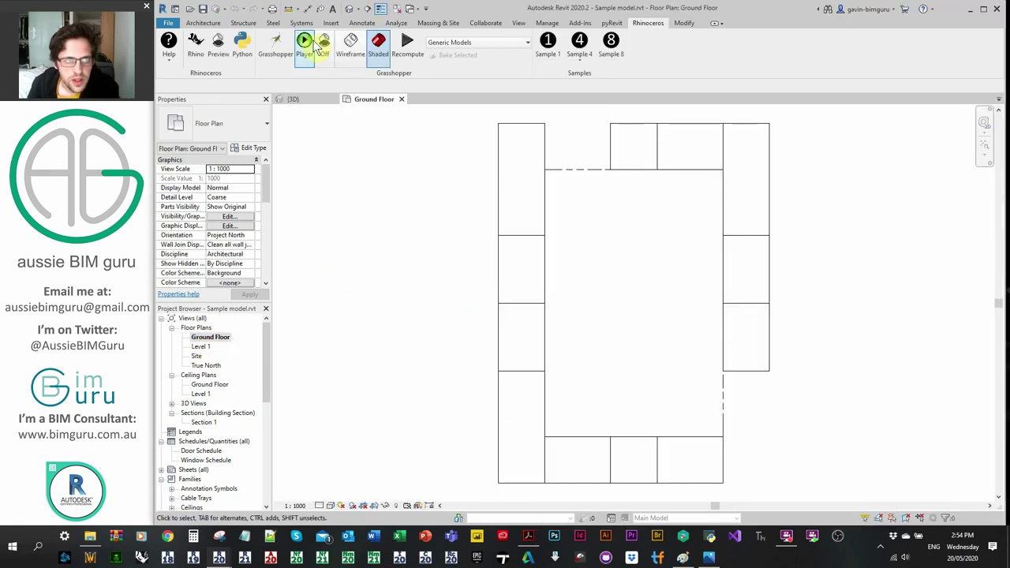
left_click(276, 47)
right_click(742, 337)
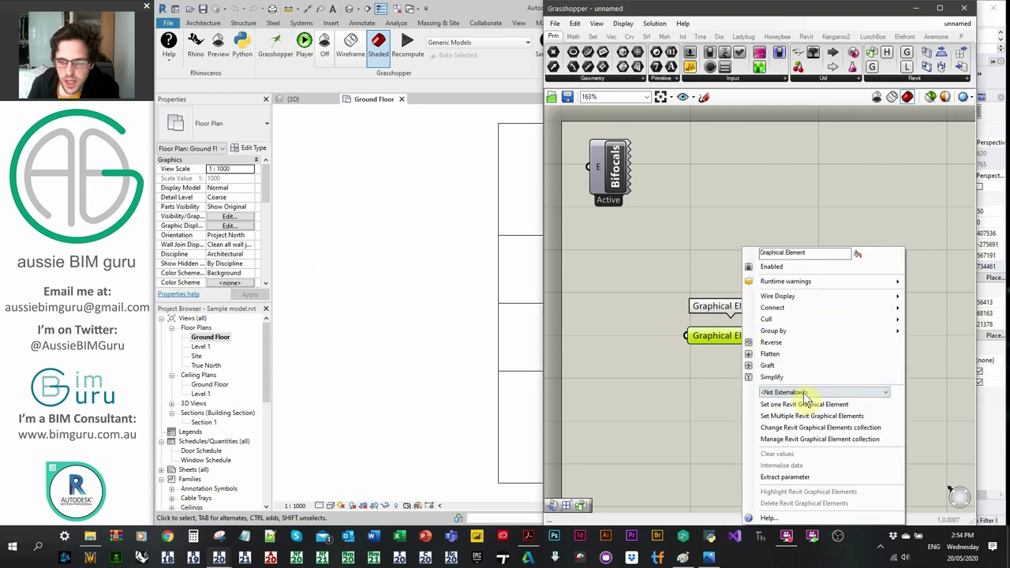
left_click(807, 407)
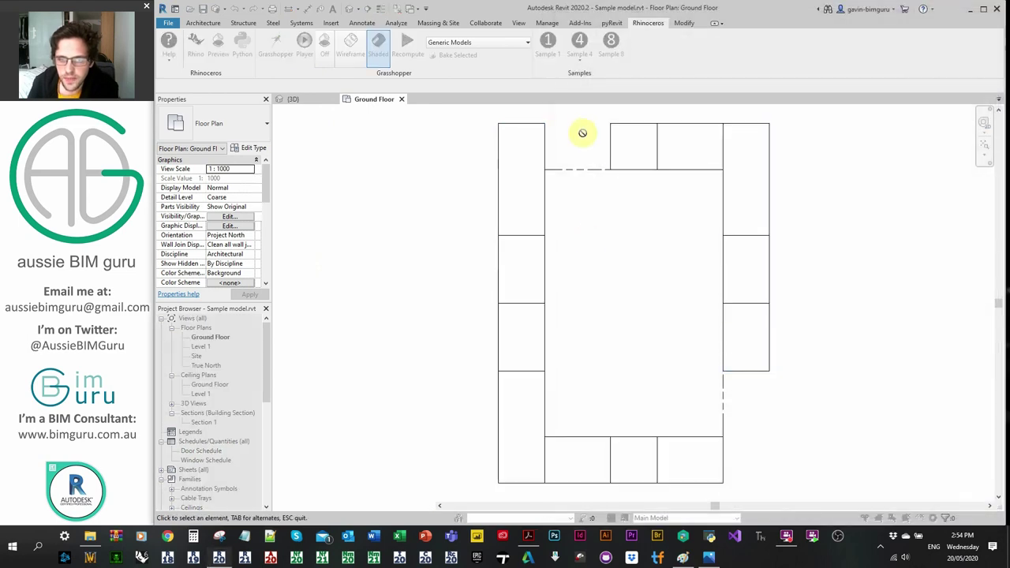
left_click(597, 174)
right_click_drag(795, 333, 718, 307)
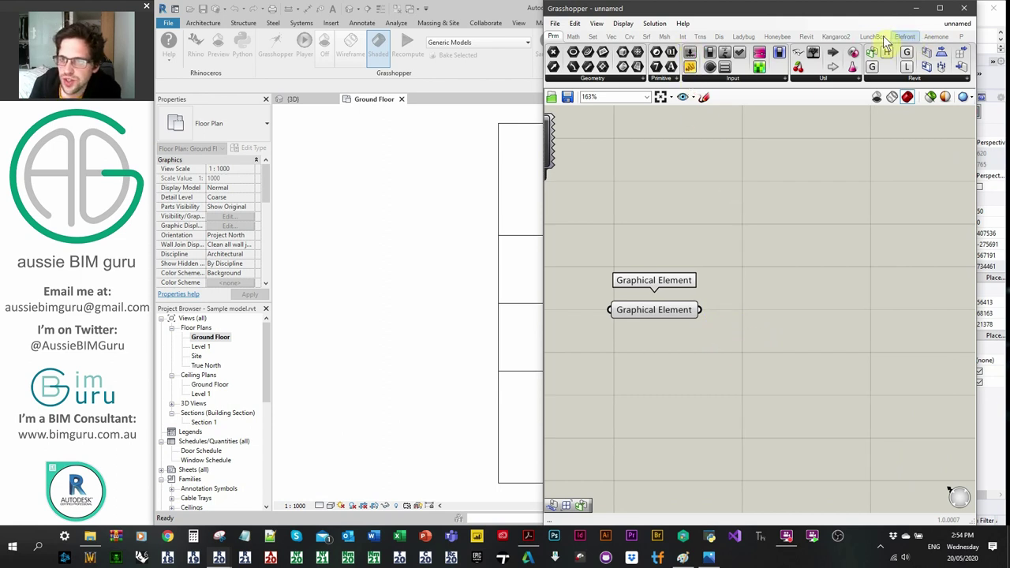
Add an Element Geometry component and connect the Graphical Element parameter to its E input
left_click(806, 37)
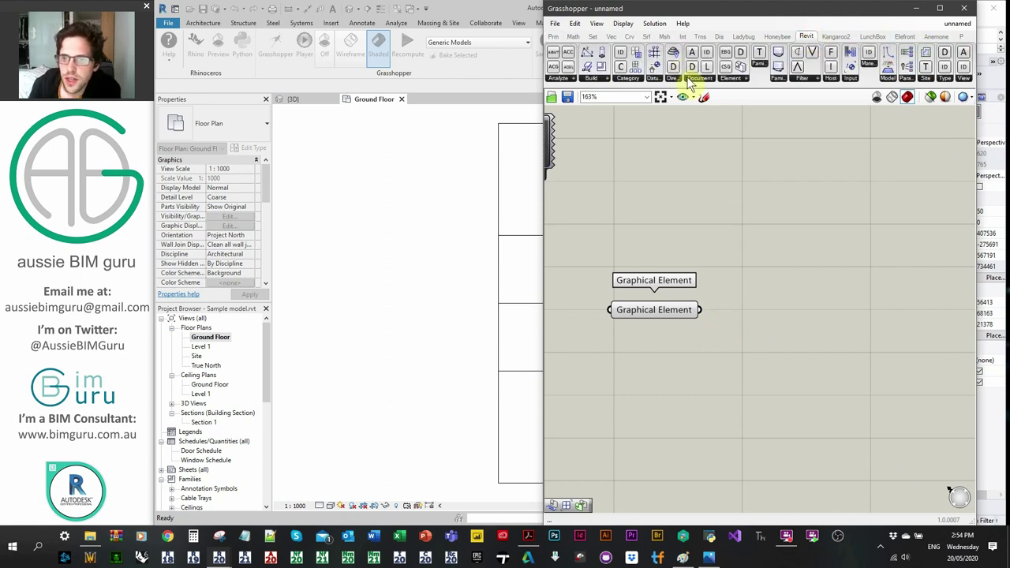
left_click(731, 78)
left_click(785, 139)
left_click(817, 308)
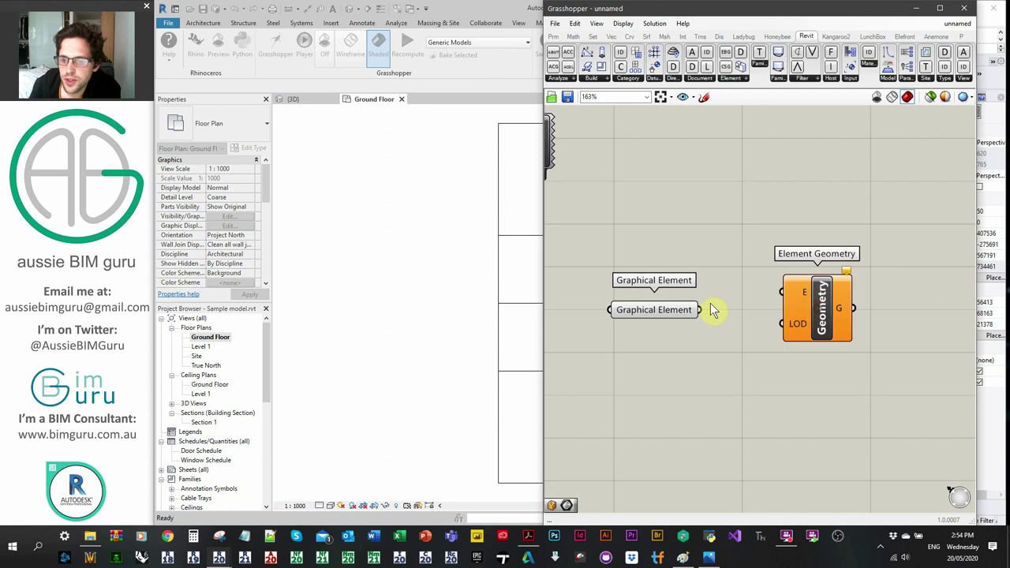
left_click_drag(699, 310, 757, 320)
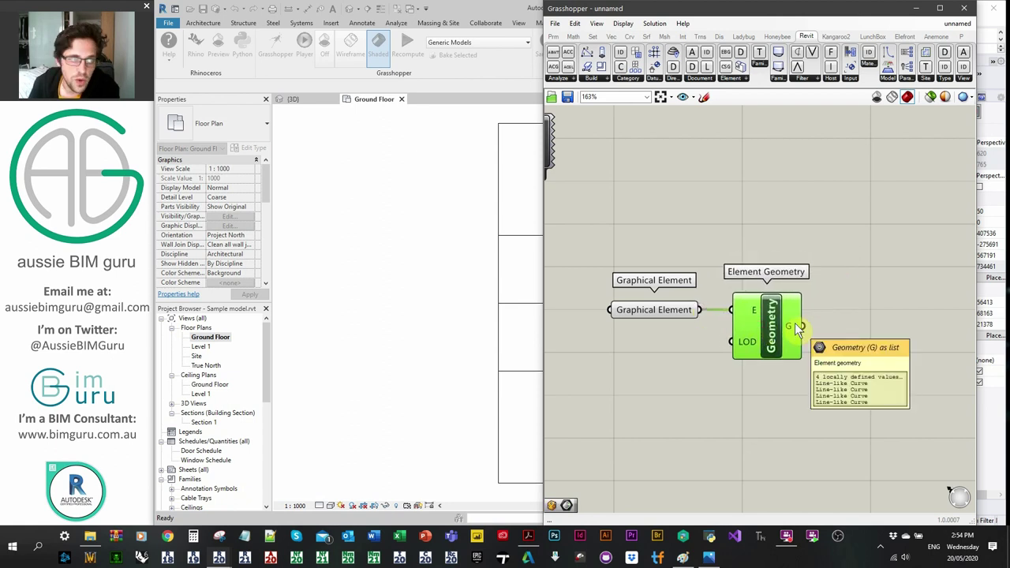
Add a Join Curves component and feed it the G output of Element Geometry
right_click_drag(863, 326, 713, 309)
left_click(708, 312)
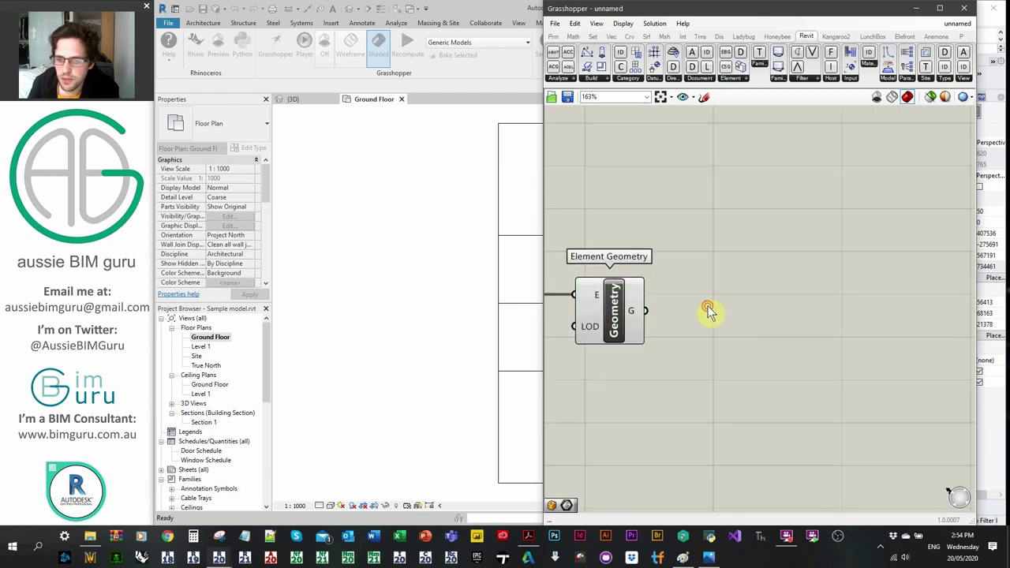
double_click(708, 312)
type("join")
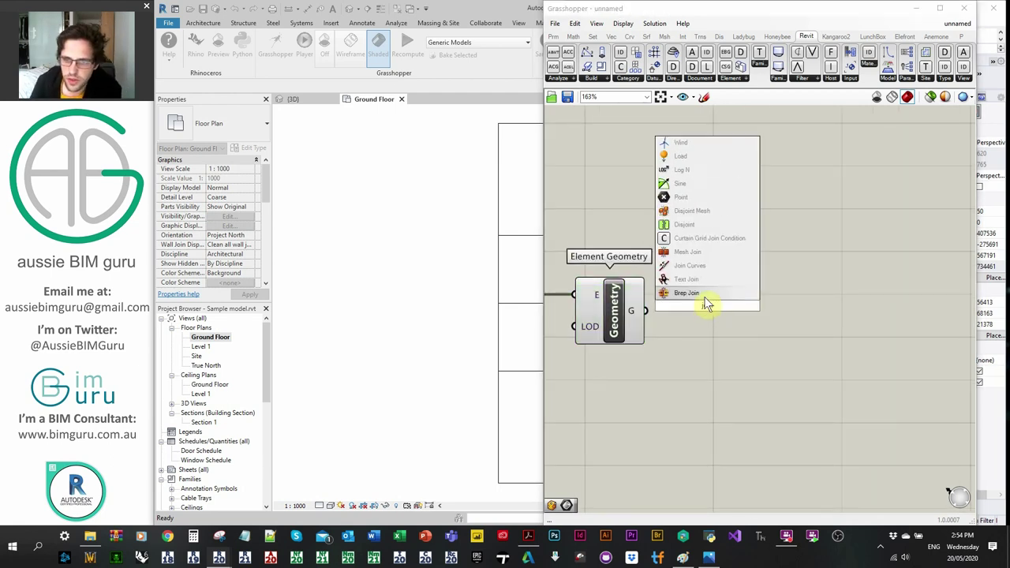
left_click(688, 265)
left_click_drag(651, 310, 695, 324)
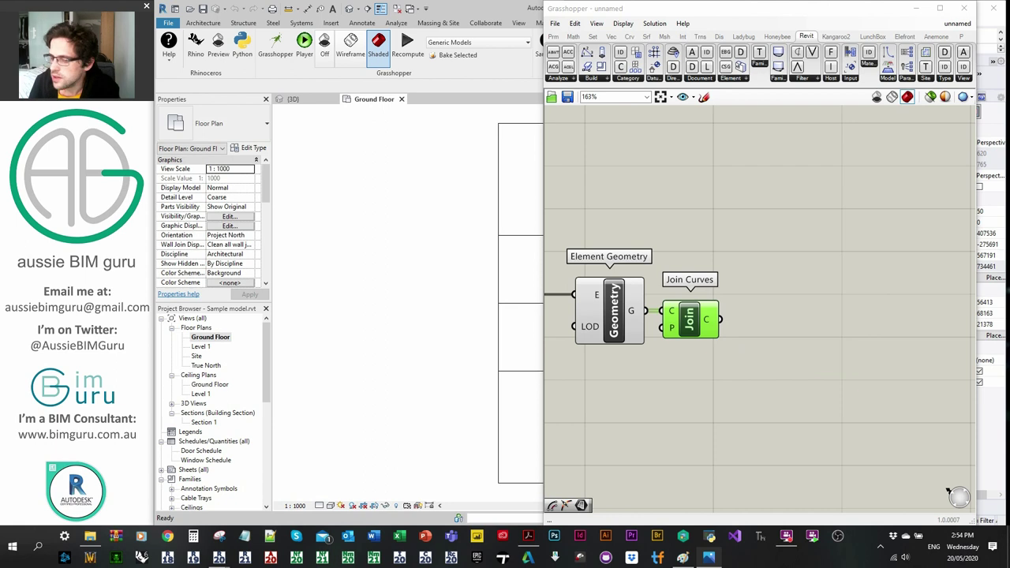
Group the Graphical Element, Element Geometry and Join Curves components
scroll(712, 282, "down", 2)
left_click_drag(827, 359, 554, 260)
right_click(689, 242)
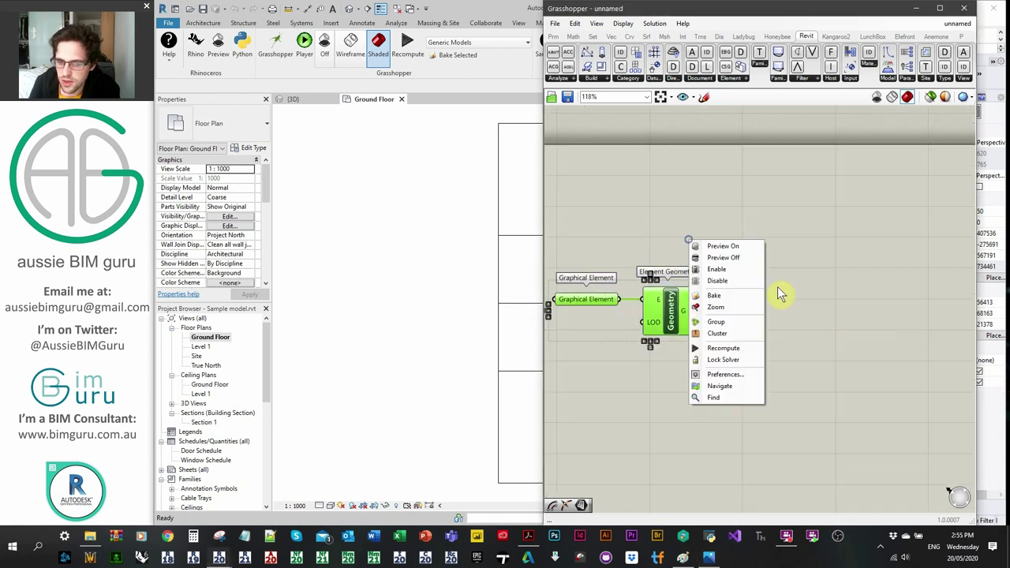
left_click(715, 322)
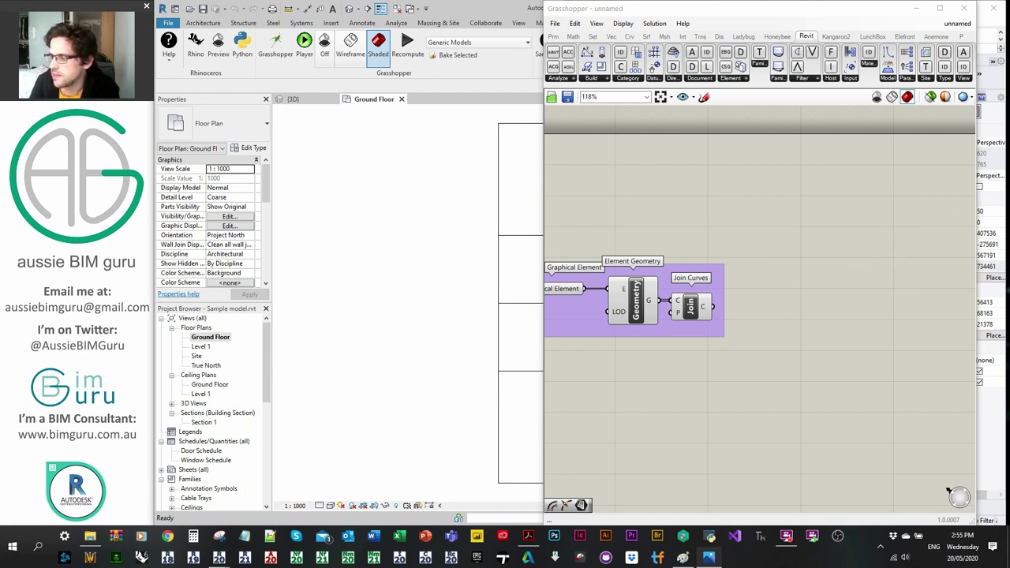
left_click(815, 196)
Add a Gene Pool below the site boundary group and lengthen it so that all ten genes show
scroll(816, 197, "down", 1)
right_click_drag(713, 221, 835, 156)
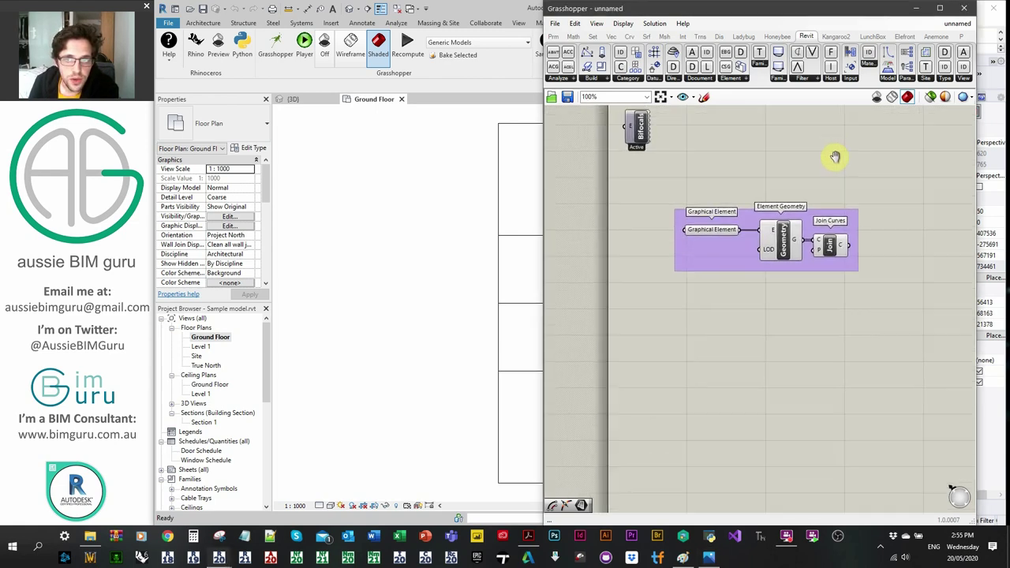
left_click(552, 37)
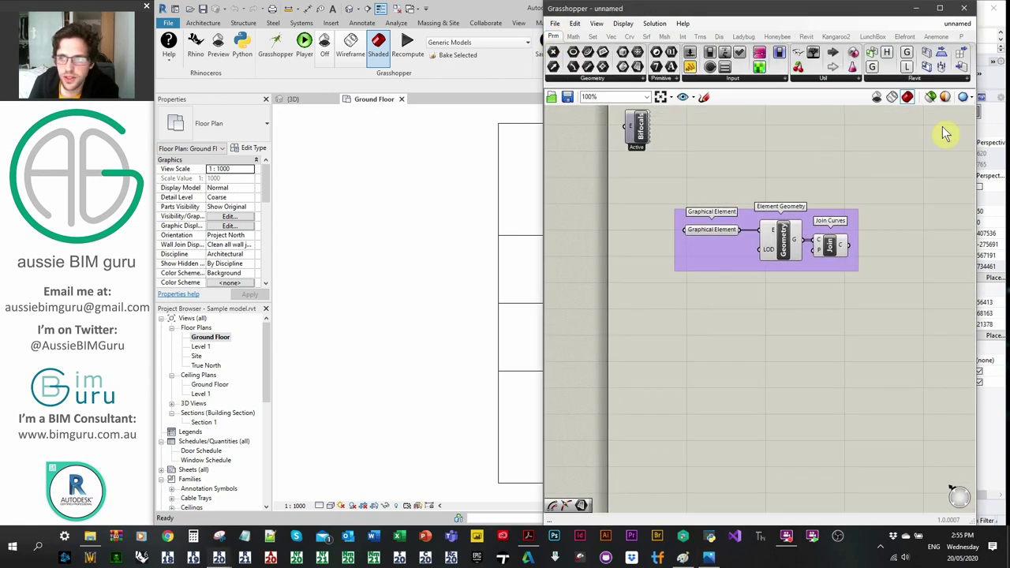
left_click(841, 79)
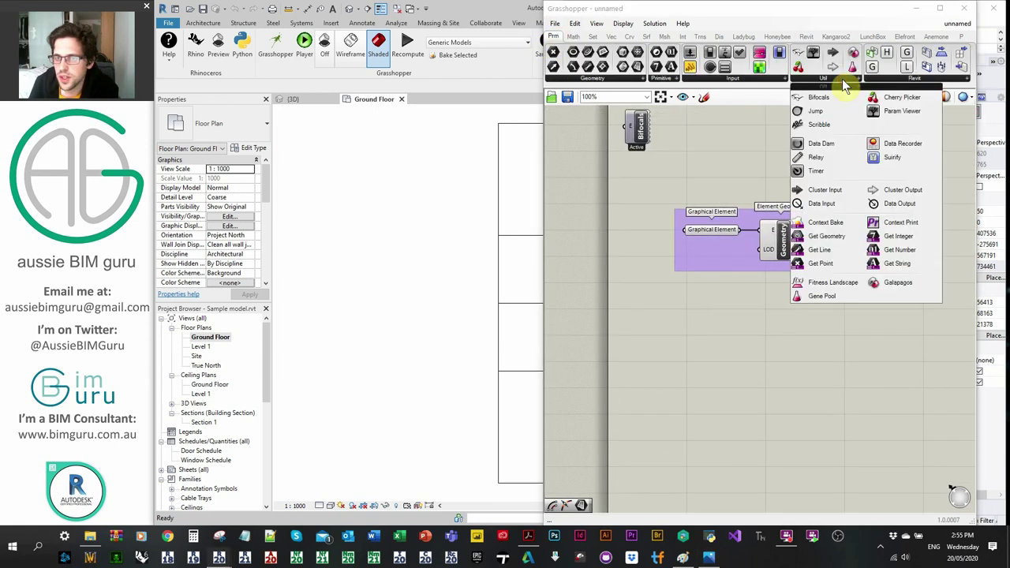
left_click(825, 298)
left_click(730, 390)
right_click_drag(800, 396, 803, 299)
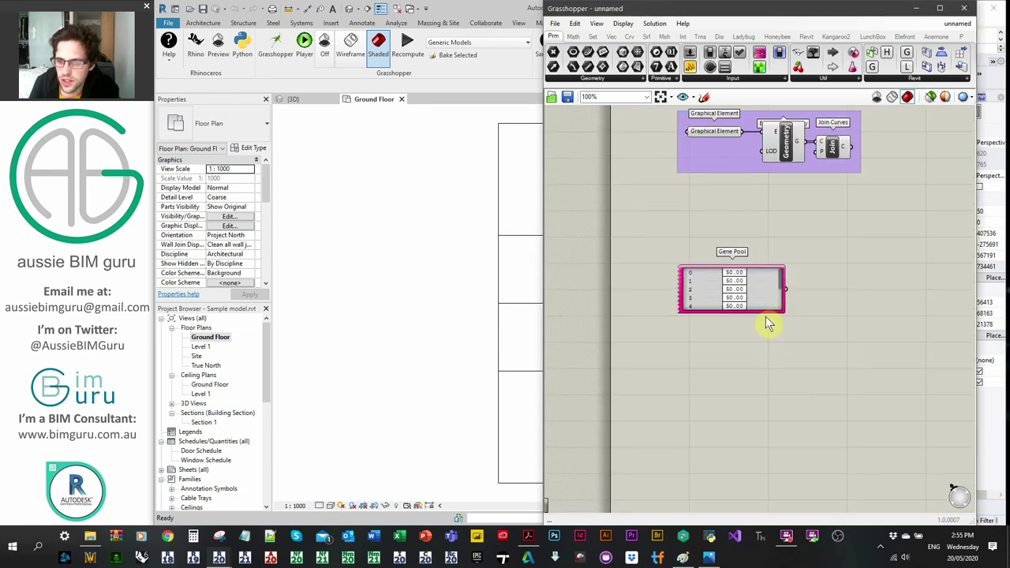
left_click_drag(770, 321, 764, 396)
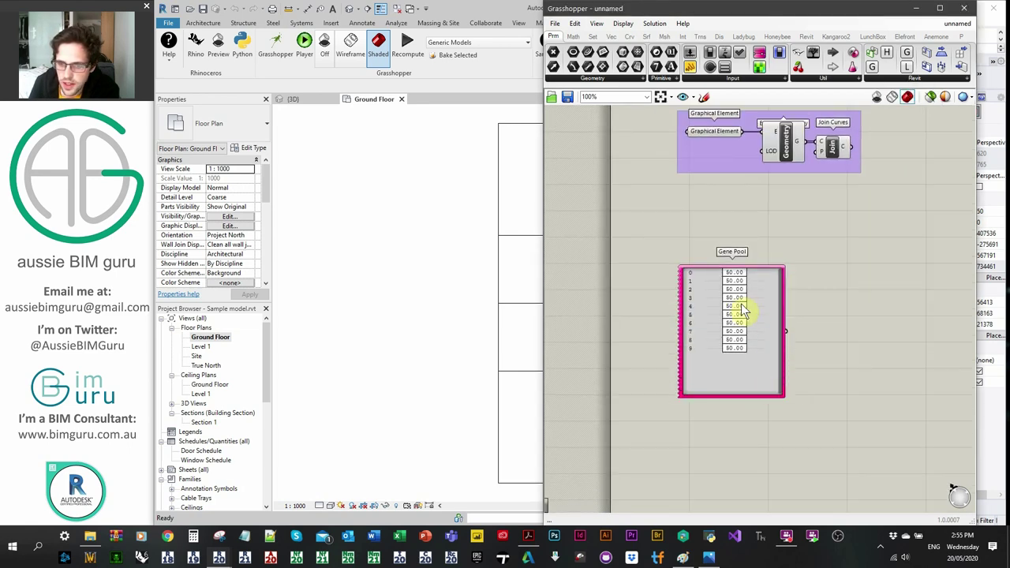
scroll(745, 309, "up", 3)
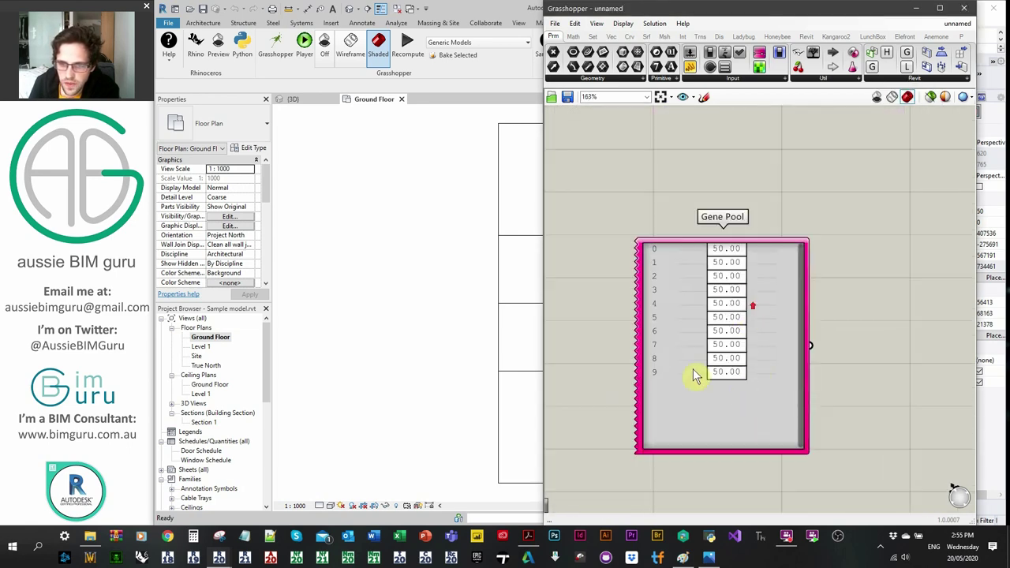
Randomize the Gene Pool's values at 100% several times to generate different gene sets
left_click(779, 298)
right_click(780, 291)
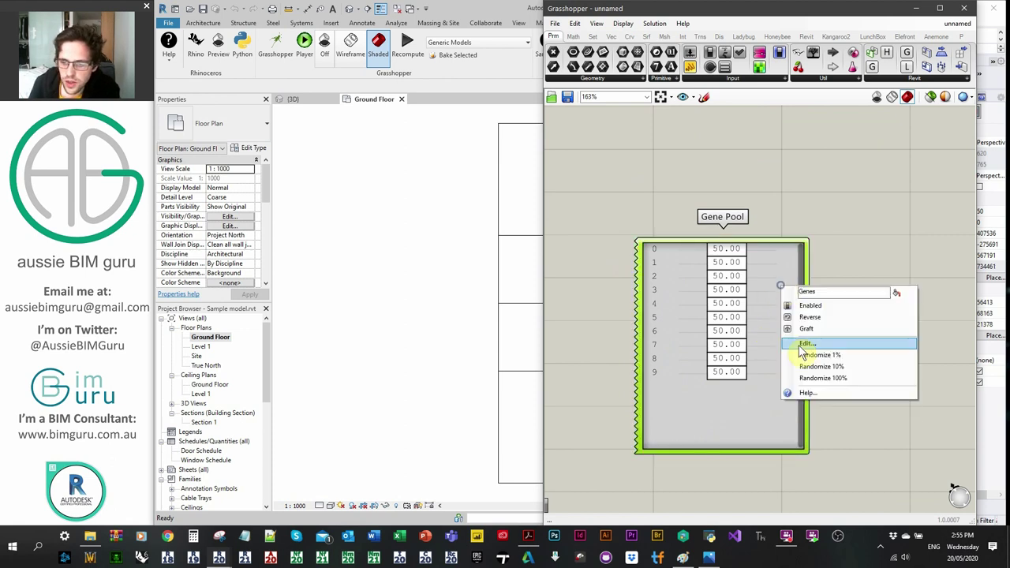
left_click(809, 383)
right_click(768, 330)
left_click(821, 416)
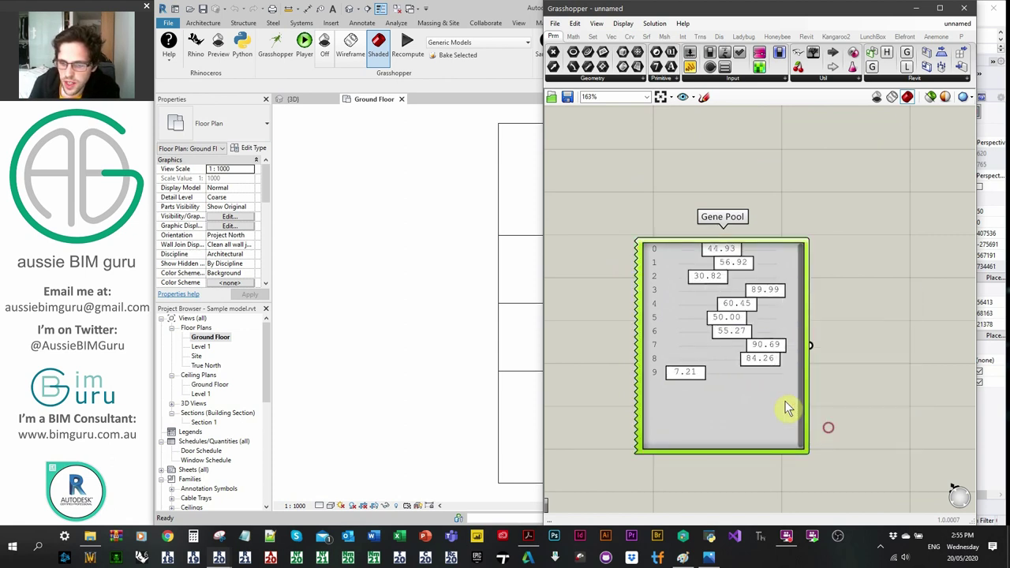
right_click(759, 399)
left_click(821, 488)
right_click(767, 390)
left_click(814, 460)
right_click(756, 396)
left_click(805, 464)
right_click(767, 404)
left_click(829, 487)
right_click(777, 391)
left_click(824, 483)
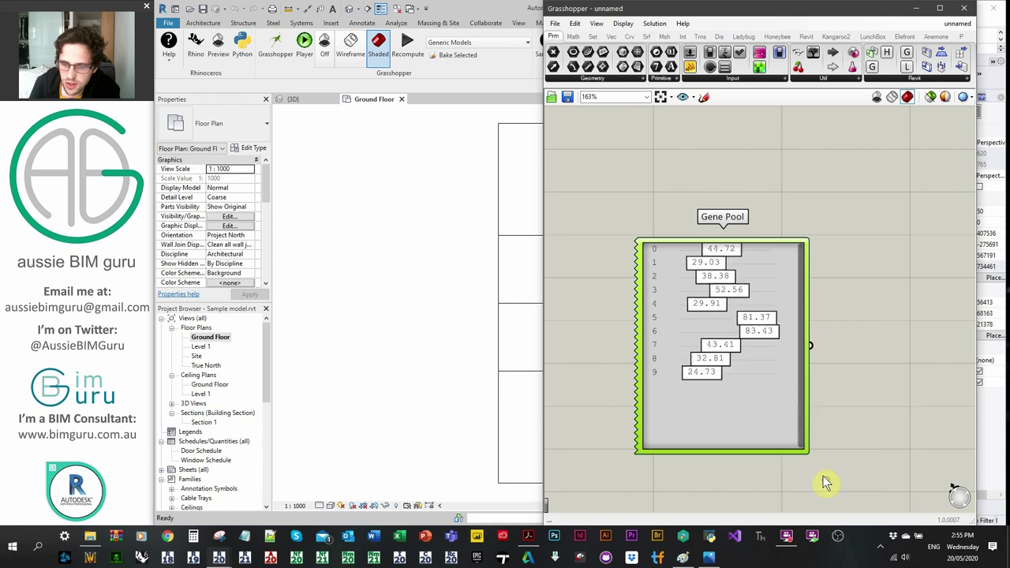
Configure the Gene Pool with a gene count of 3 and 4 decimals
right_click(750, 384)
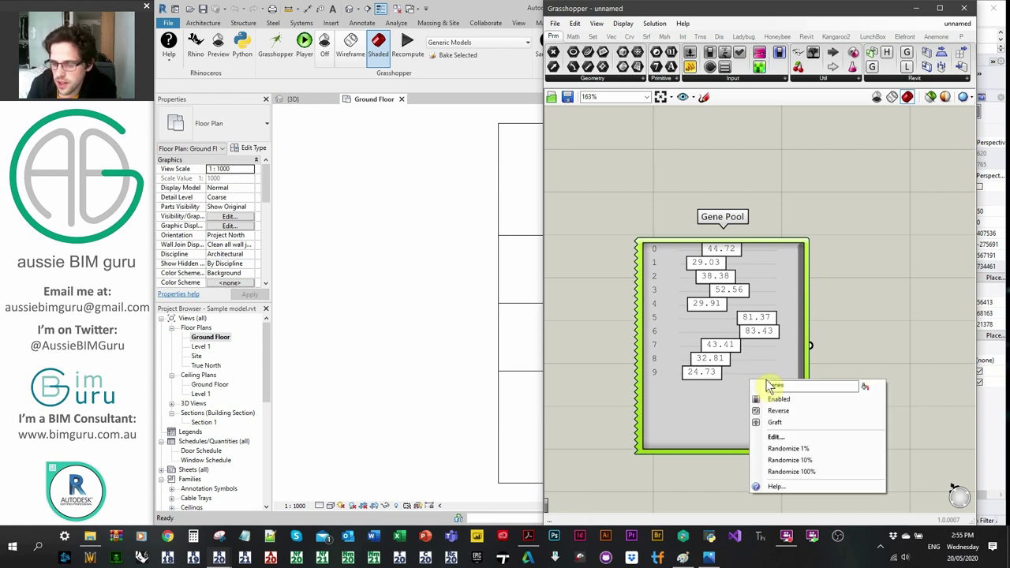
left_click(777, 437)
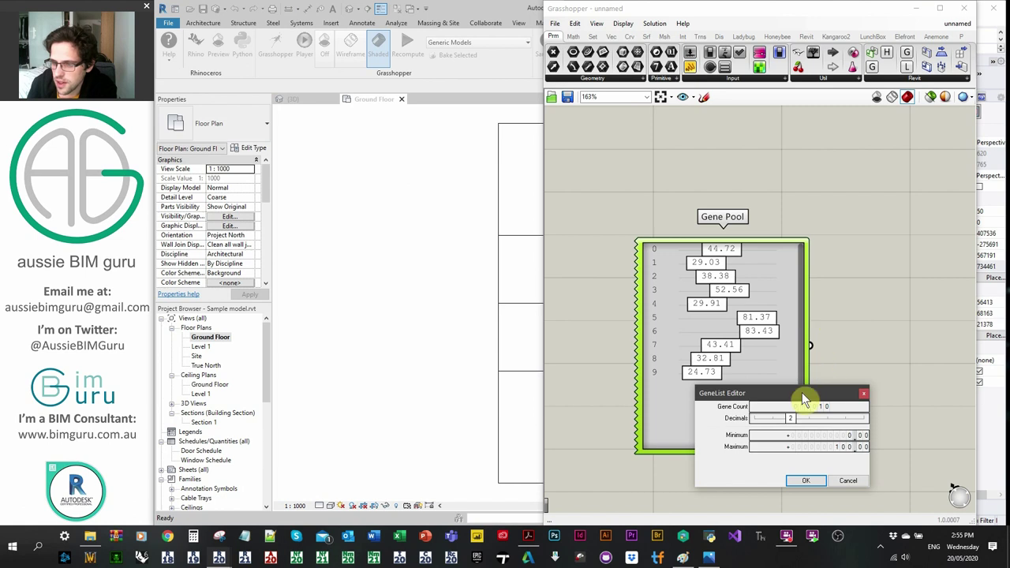
left_click_drag(803, 391, 760, 279)
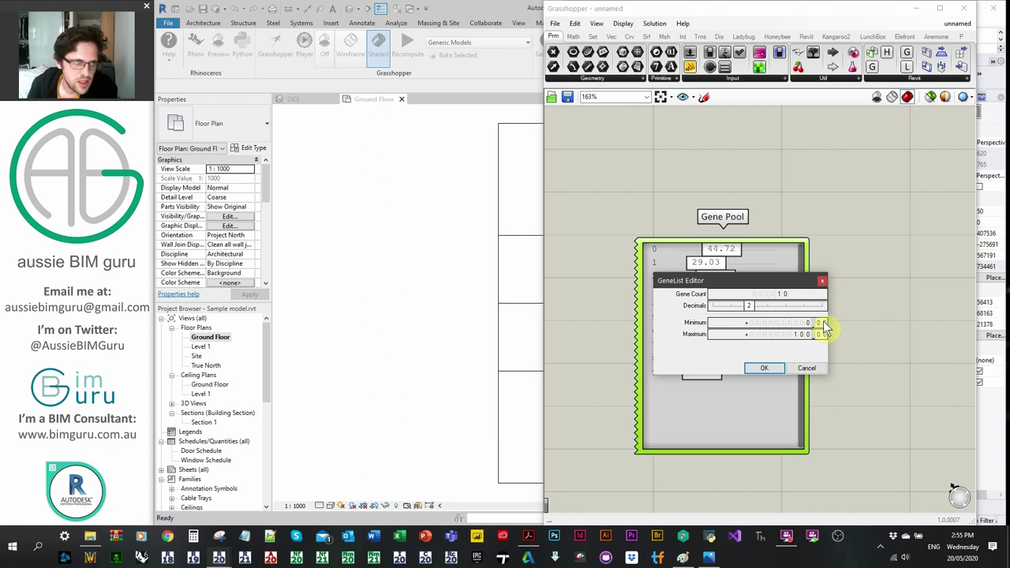
double_click(779, 294)
type("3")
left_click(811, 295)
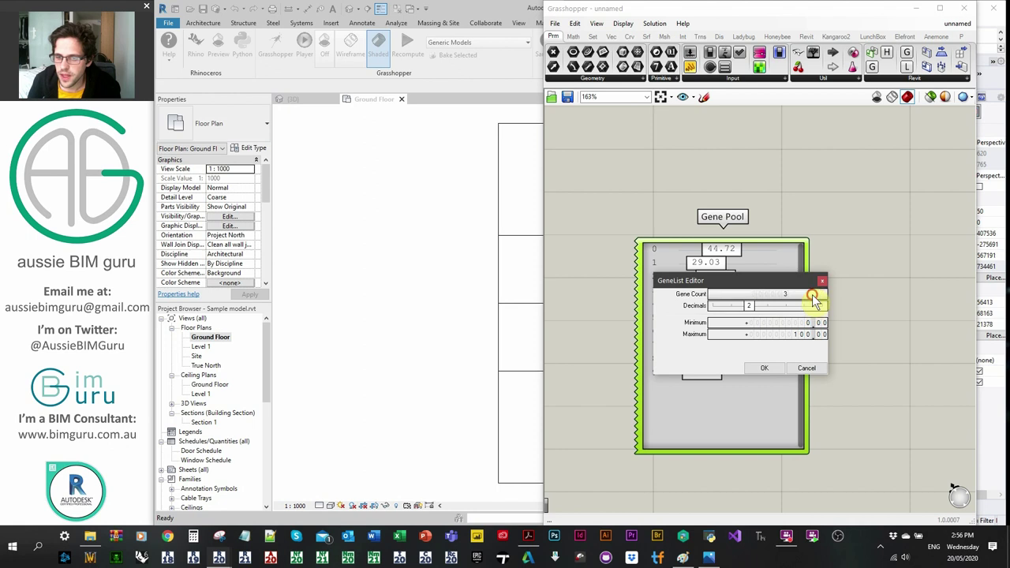
left_click_drag(748, 313, 787, 311)
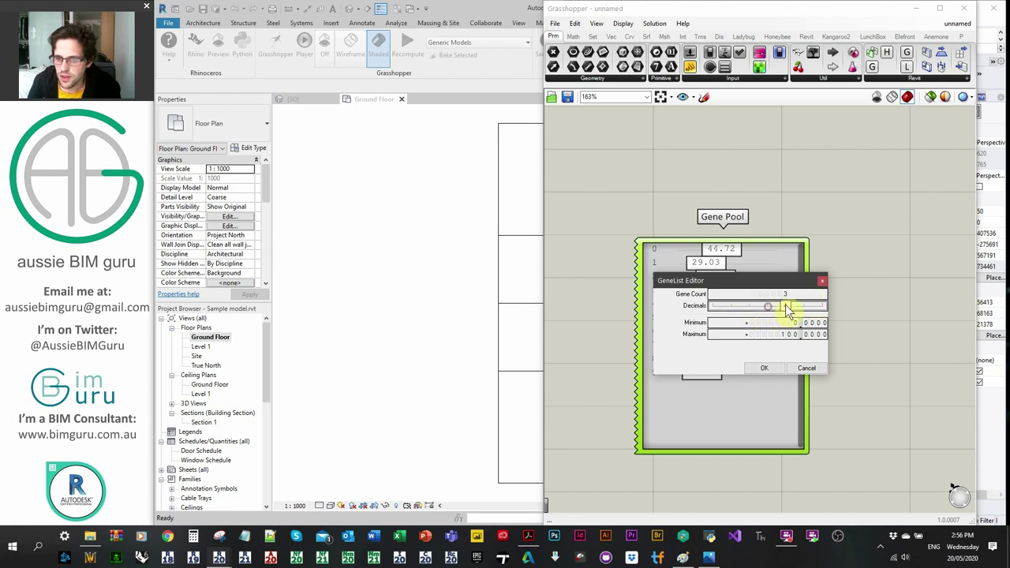
left_click(764, 368)
left_click(847, 281)
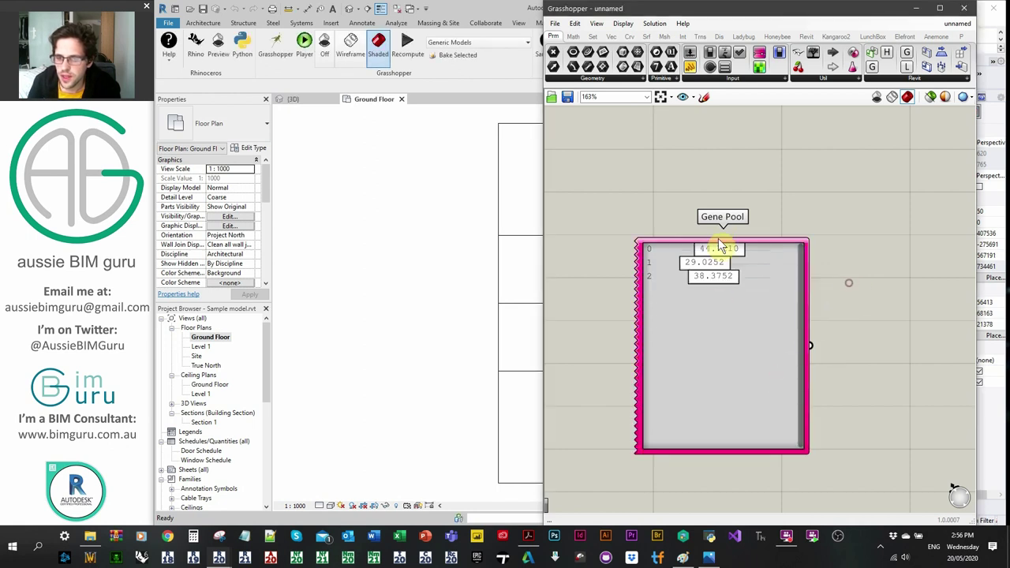
Randomize the three genes at 100% and shorten the Gene Pool to fit them
right_click(758, 306)
left_click(824, 399)
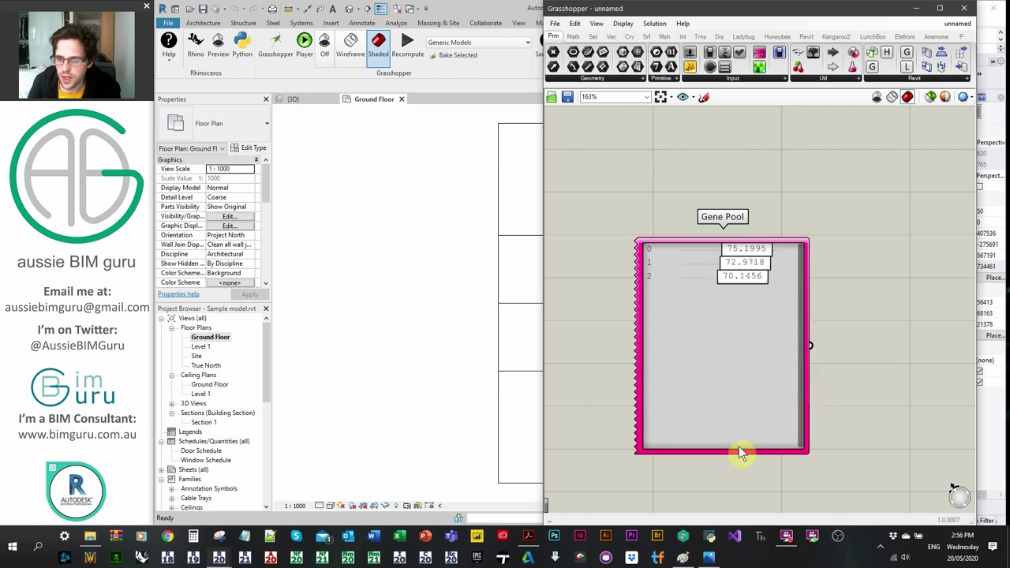
left_click_drag(740, 449, 748, 310)
right_click(748, 308)
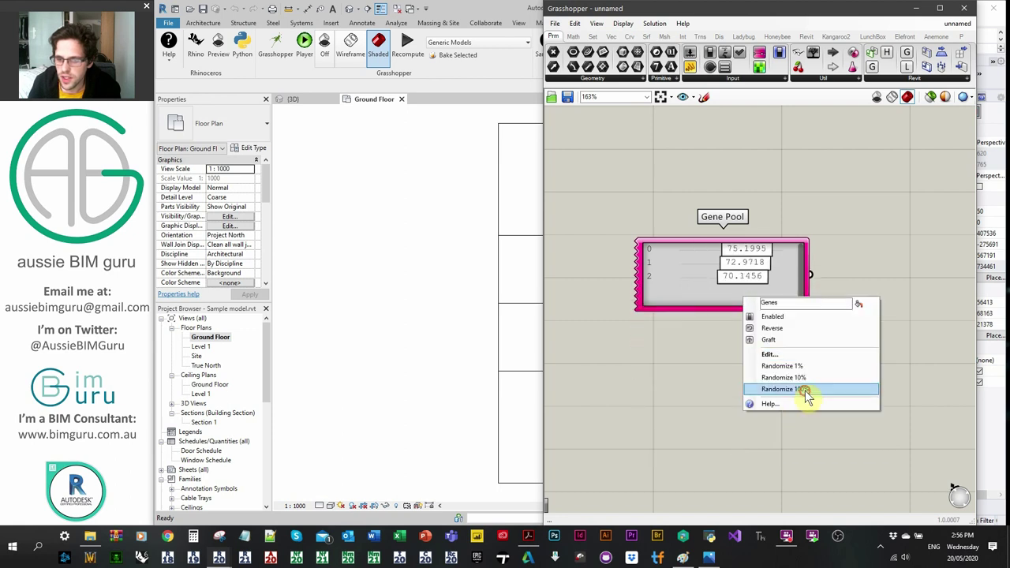
left_click(804, 397)
Add a List Item component beside the Gene Pool and connect the pool's output to its L input
scroll(845, 276, "down", 3)
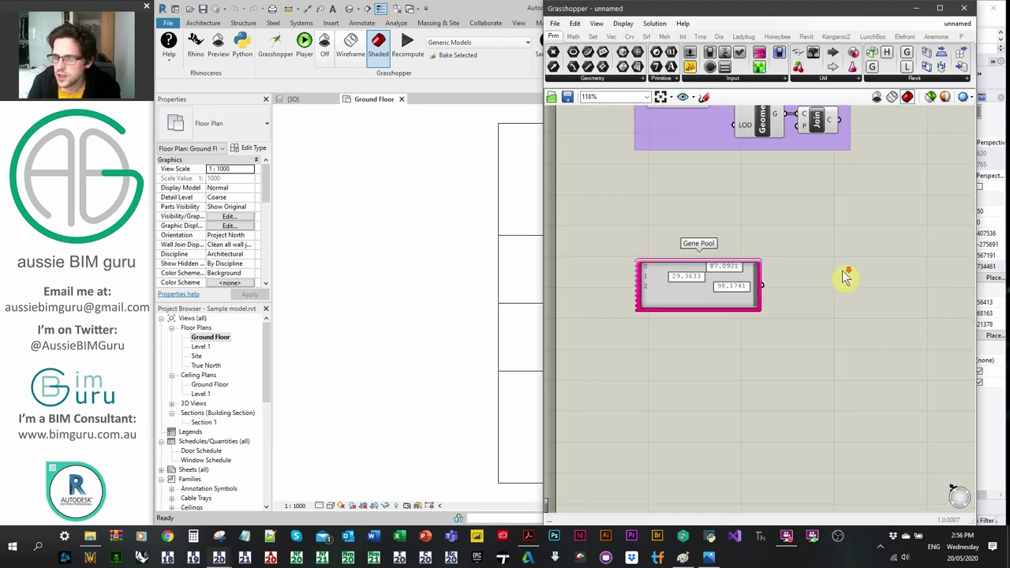
scroll(732, 296, "up", 1)
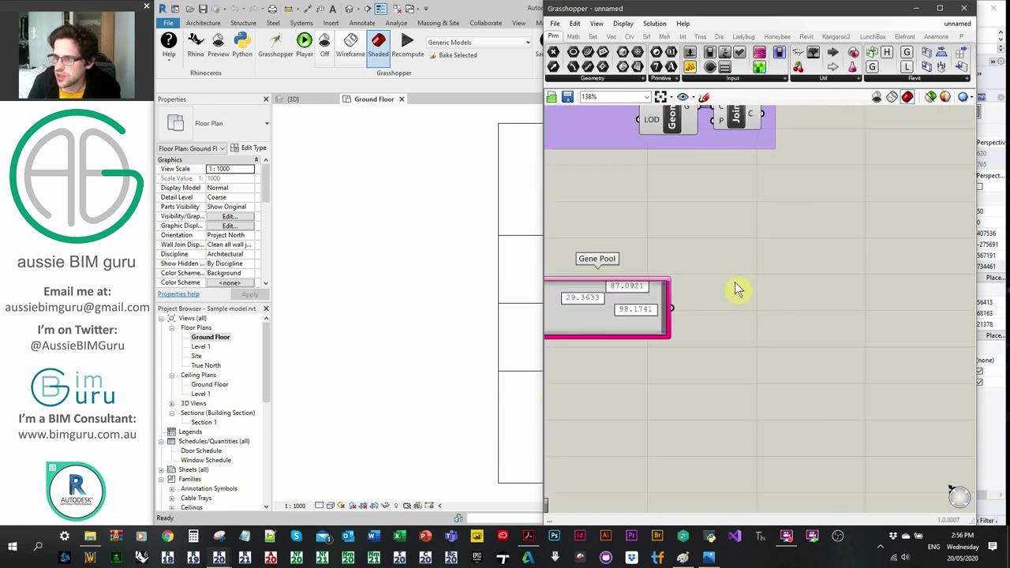
double_click(733, 282)
type("list item")
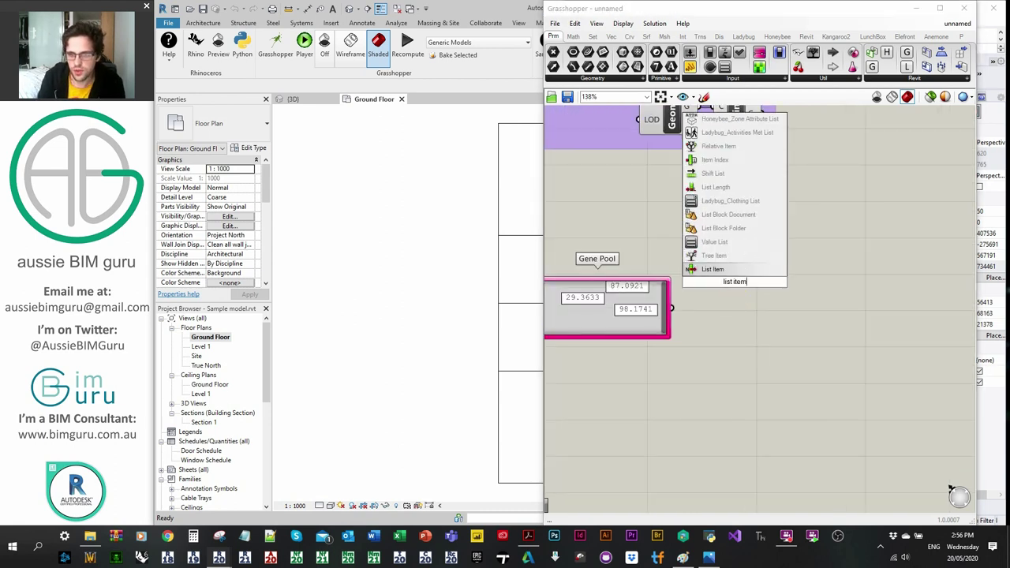
key("Return")
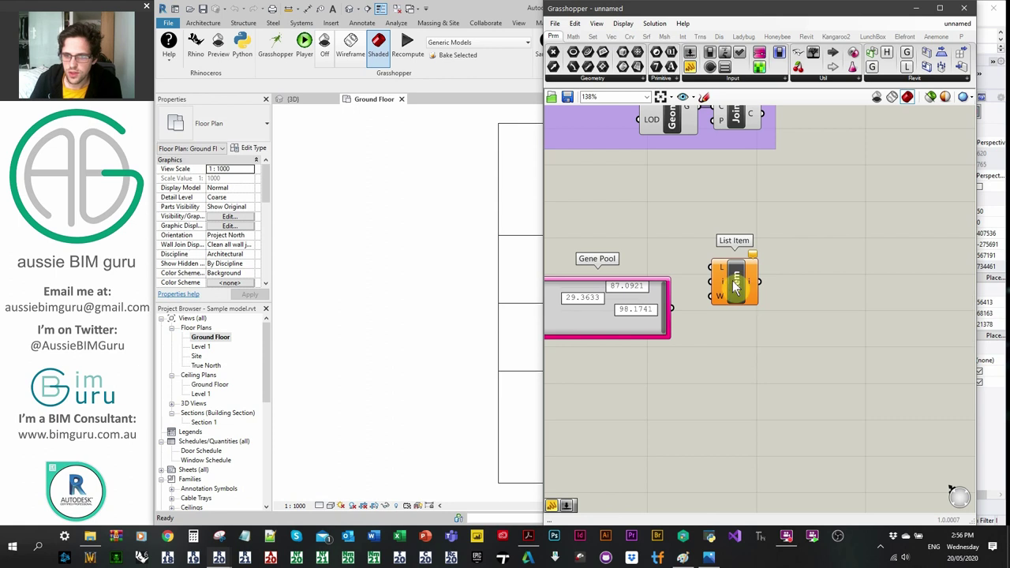
left_click_drag(673, 307, 797, 233)
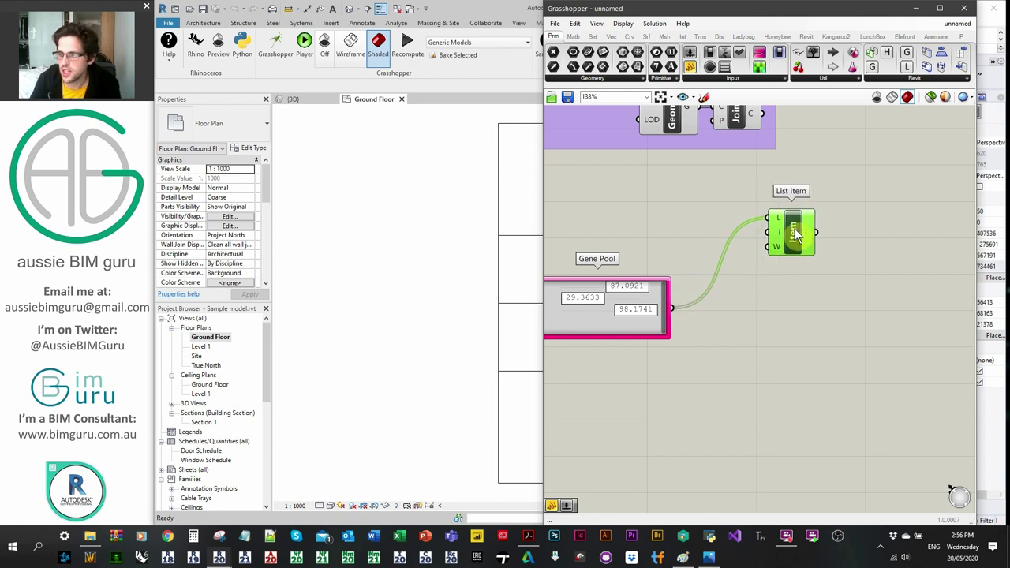
Duplicate the List Item below the first, feed it from the Gene Pool and set its i input to 1
key("ctrl+c")
key("ctrl+v")
left_click_drag(672, 307, 797, 324)
right_click(783, 324)
mouse_move(906, 428)
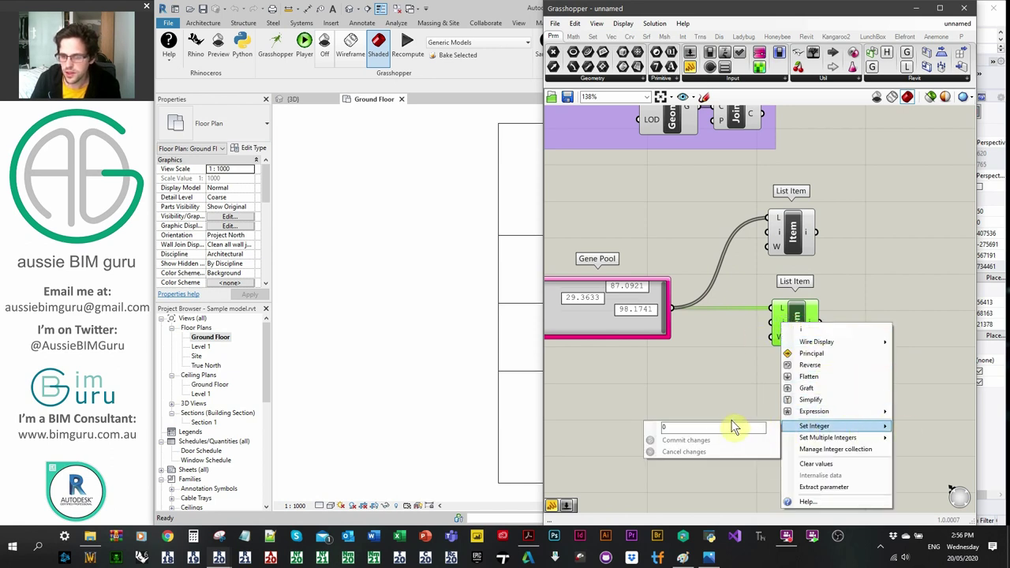
left_click_drag(724, 426, 634, 414)
type("1")
left_click(698, 442)
left_click(746, 388)
Copy the second List Item to make a third one below it and connect the Gene Pool to its L input
left_click_drag(819, 379, 788, 284)
left_click_drag(824, 330, 812, 404, "alt")
left_click_drag(677, 314, 780, 402)
left_click_drag(677, 311, 780, 402, "ctrl")
Change the index integer on the third List Item's i input
right_click(781, 403)
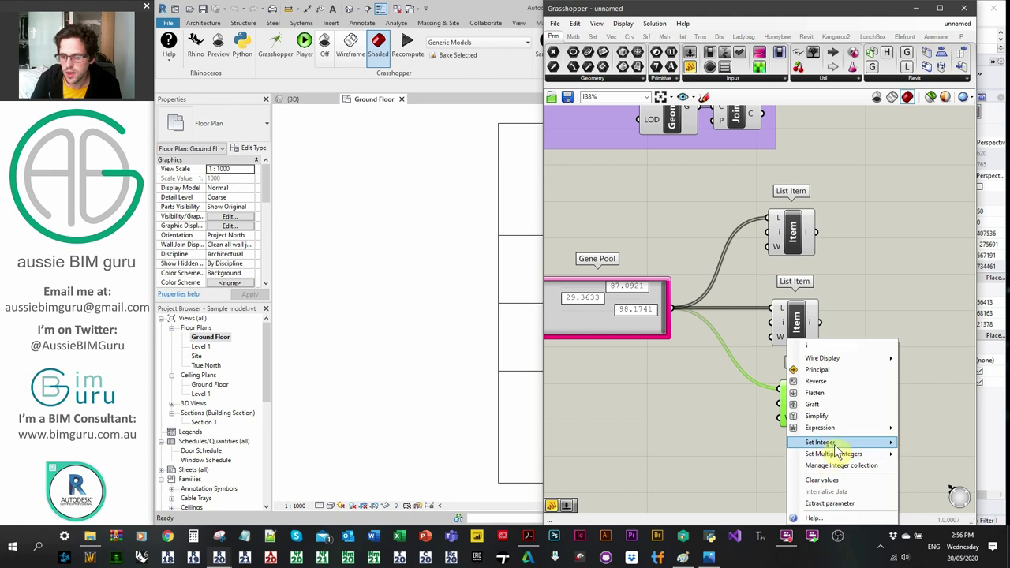
left_click(630, 360)
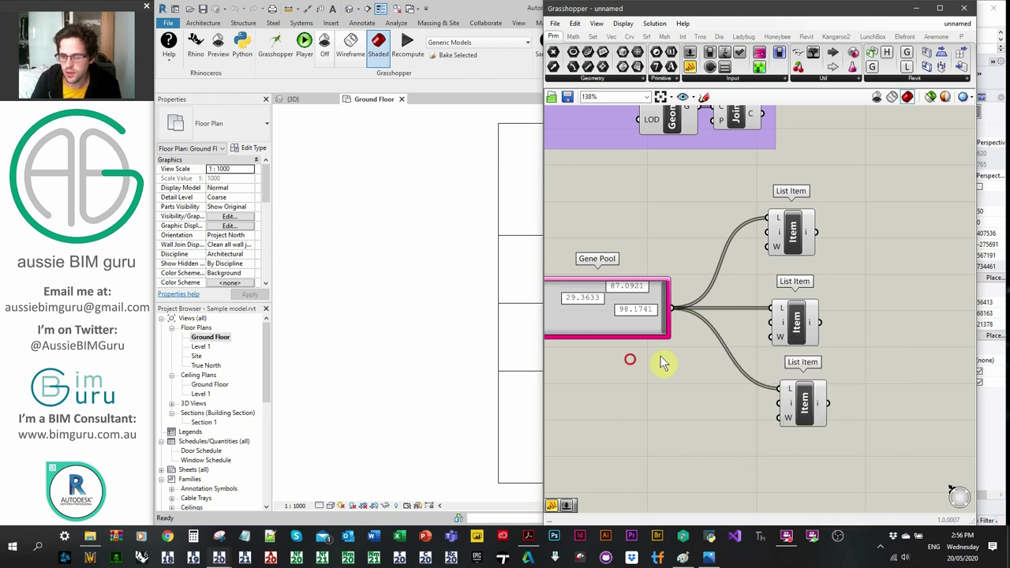
right_click(783, 404)
mouse_move(825, 442)
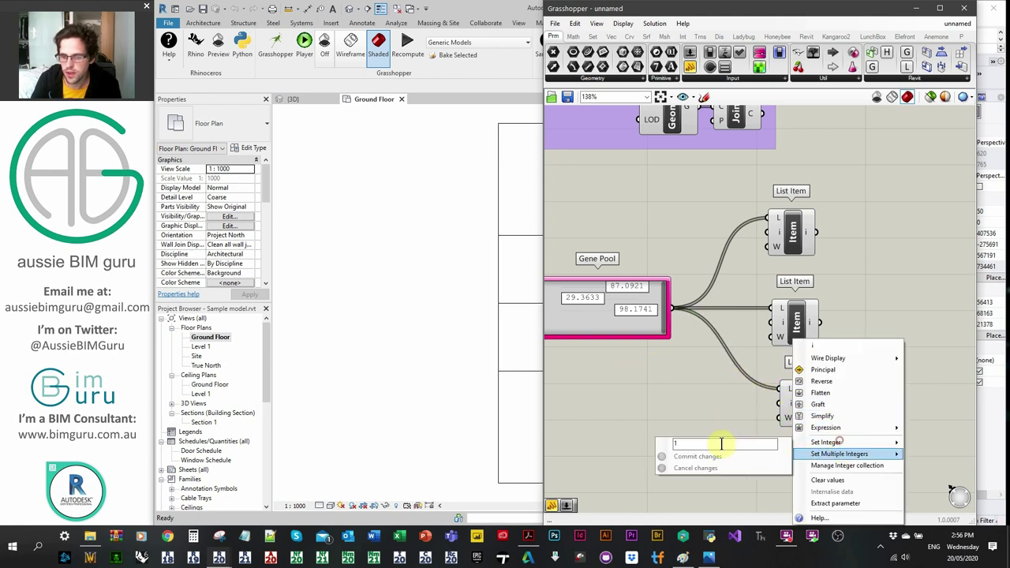
left_click(721, 440)
left_click(792, 405)
scroll(780, 407, "up", 2)
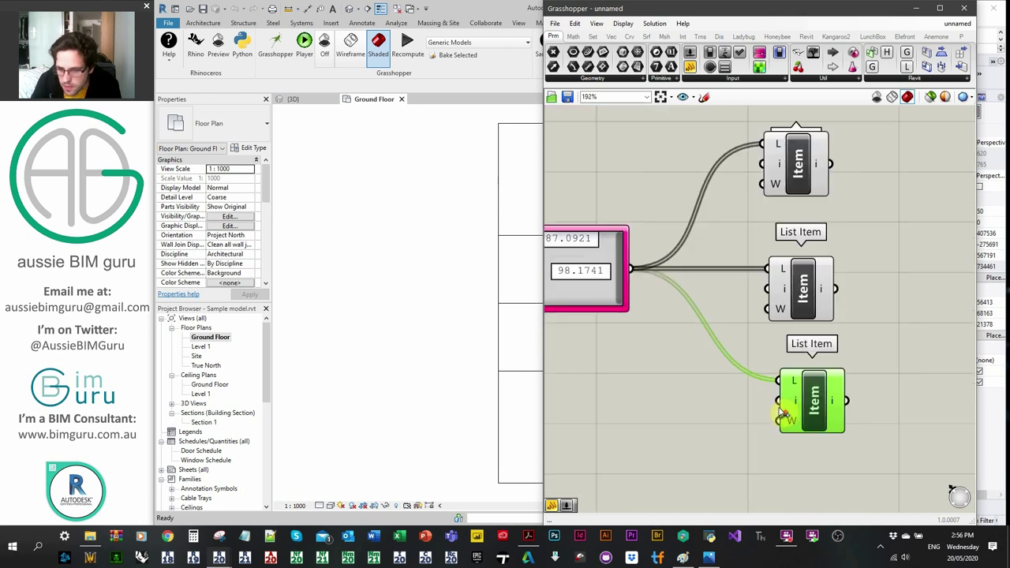
right_click(784, 411)
mouse_move(825, 443)
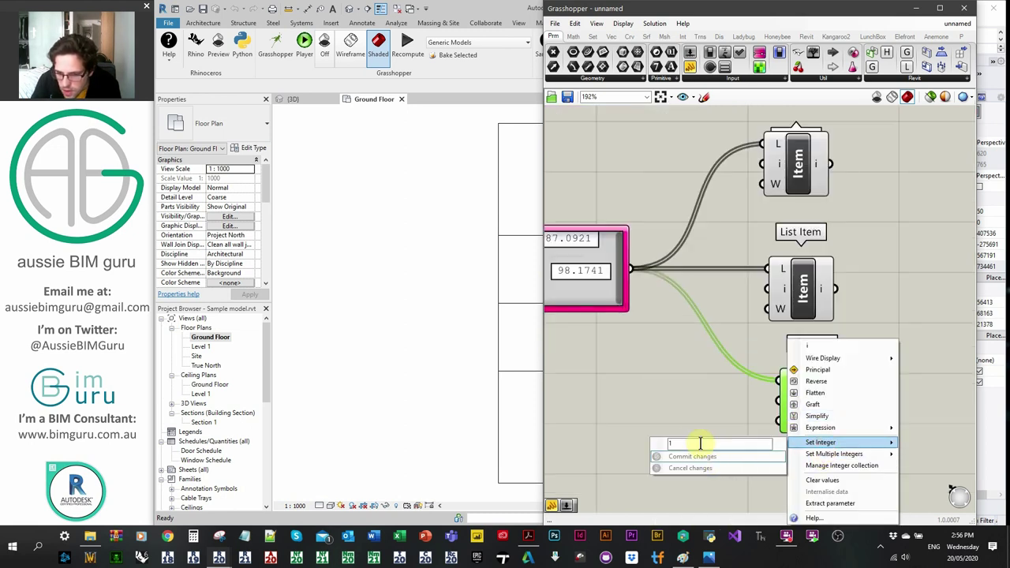
left_click(690, 441)
left_click(683, 457)
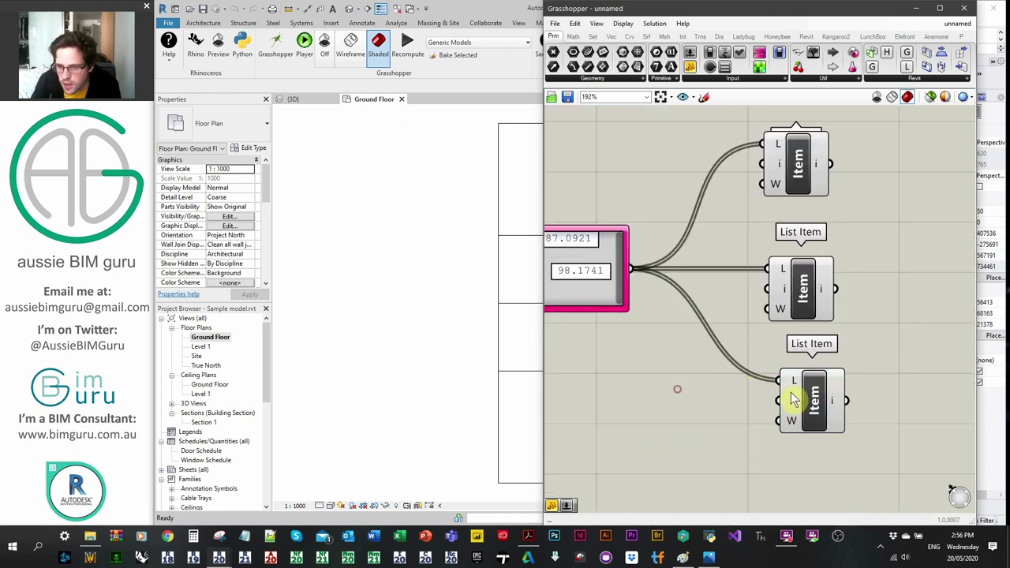
scroll(814, 372, "down", 3)
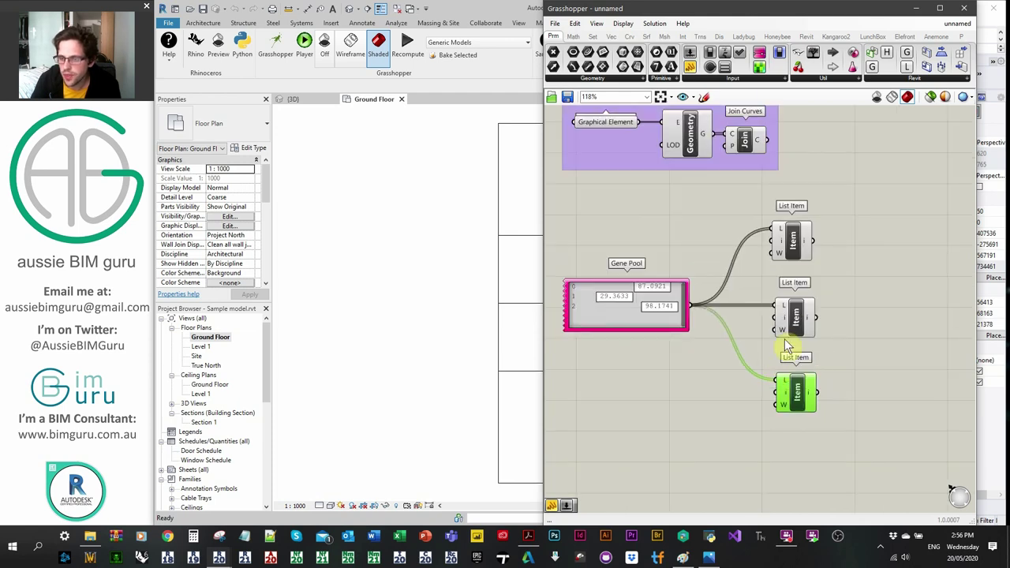
Move the Gene Pool and its three List Item components together farther down from the boundary group
left_click_drag(846, 404, 655, 200)
left_click_drag(817, 242, 836, 300)
right_click_drag(882, 294, 810, 283)
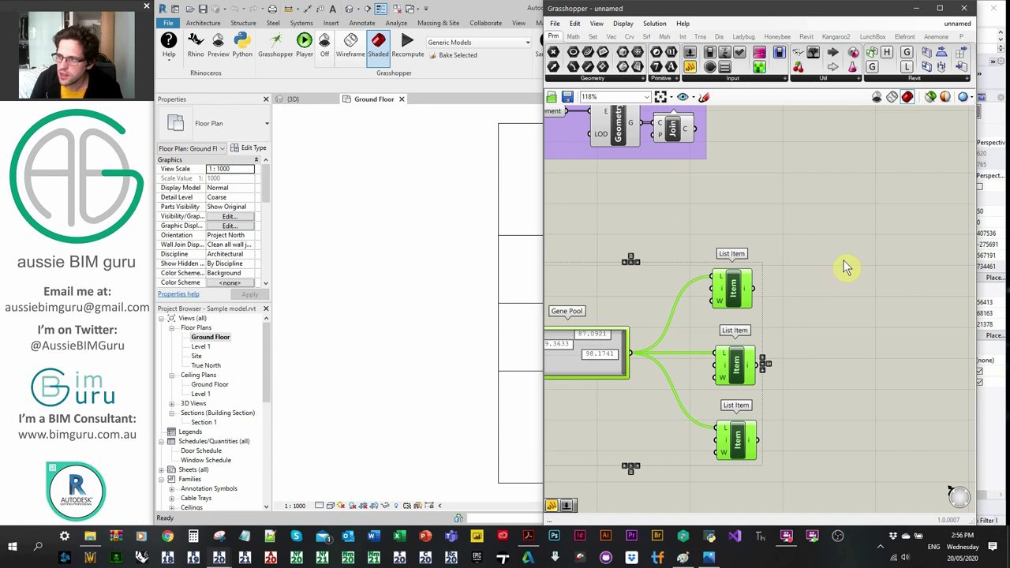
left_click(844, 262)
right_click_drag(844, 268, 837, 292)
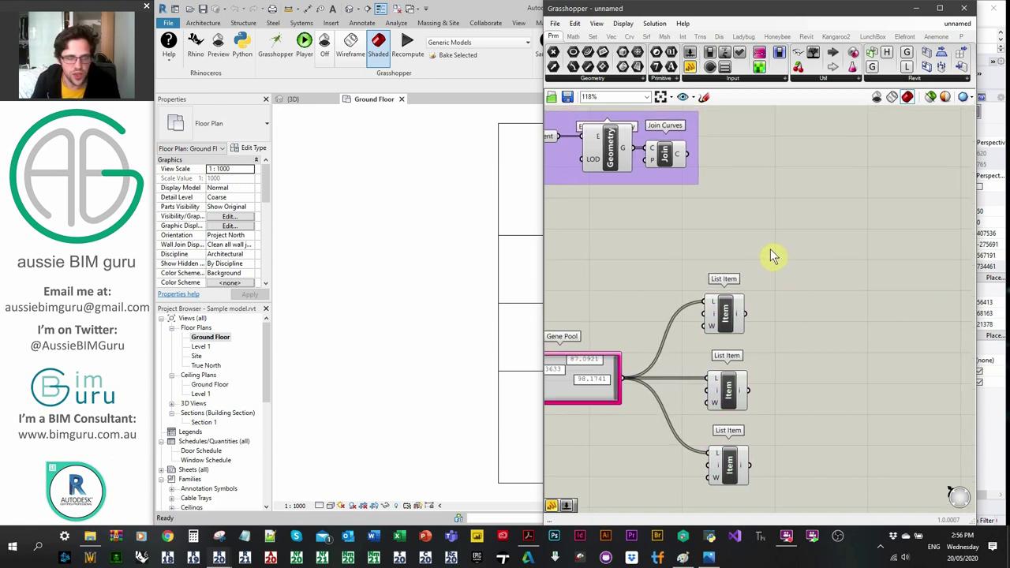
Add a panel containing the domain "20000 to 50000" above the first List Item
scroll(700, 246, "up", 1)
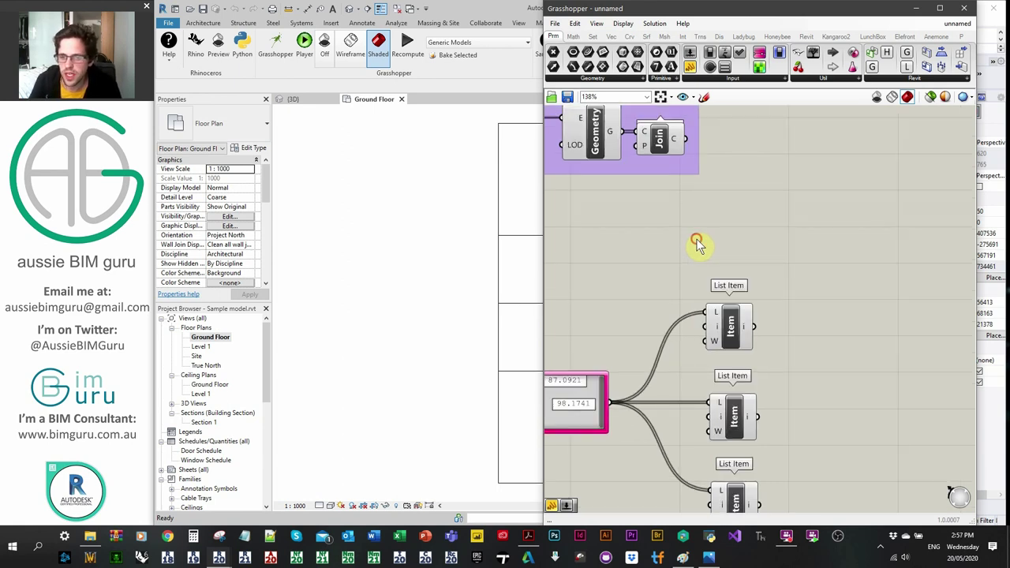
double_click(697, 245)
type("//20000 to 50000")
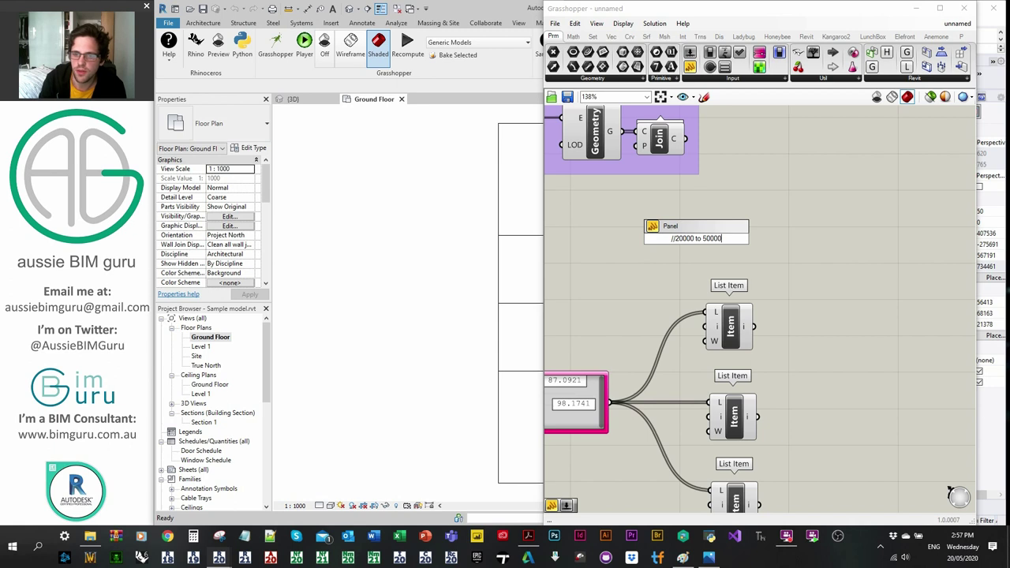
key("Return")
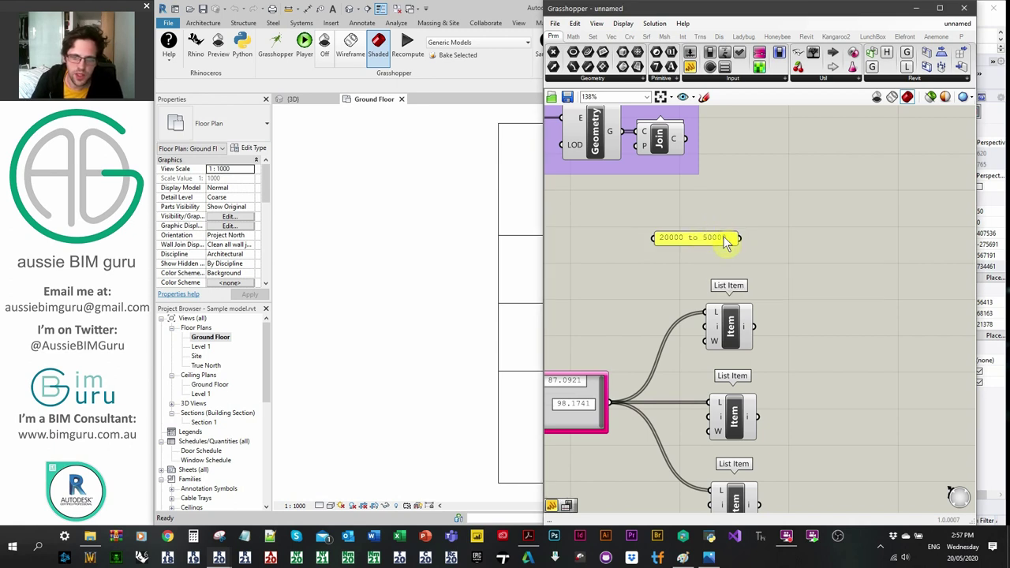
Add a Remap Numbers component beside the first List Item and connect the List Item's output to its V input
right_click_drag(864, 276, 831, 258)
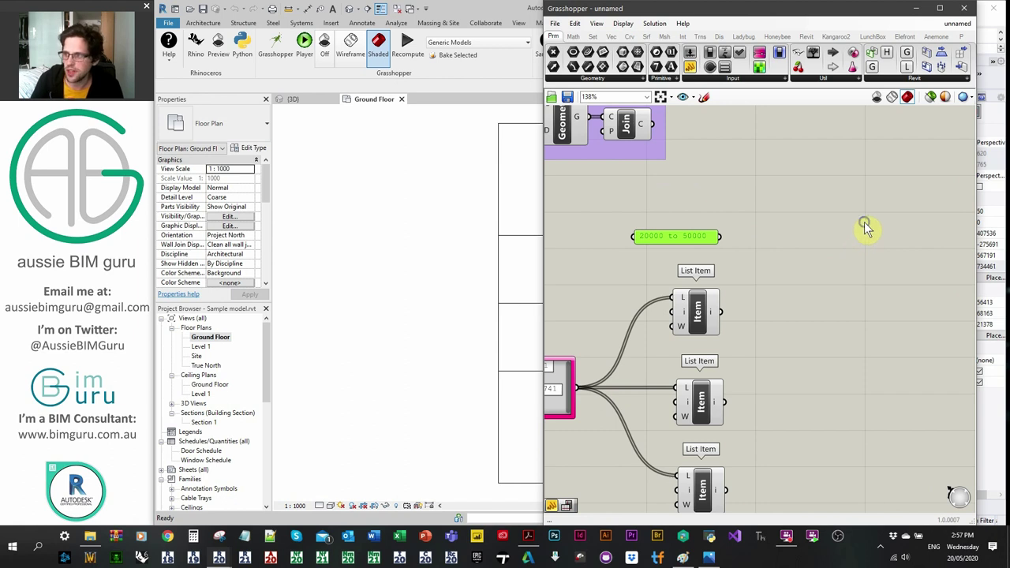
right_click_drag(866, 228, 830, 230)
double_click(765, 314)
type("remap")
key("Return")
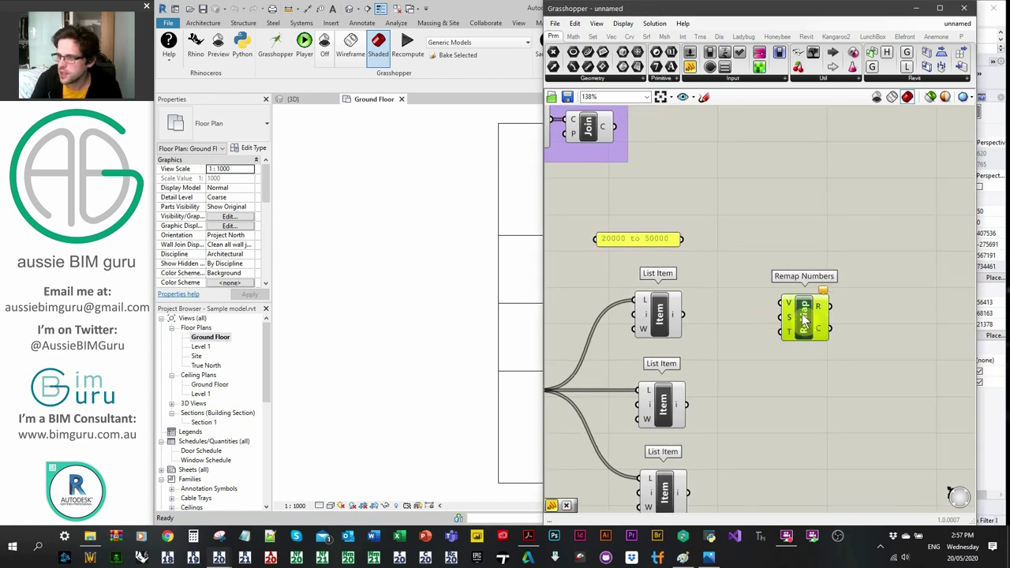
left_click_drag(683, 314, 784, 333)
left_click(789, 254)
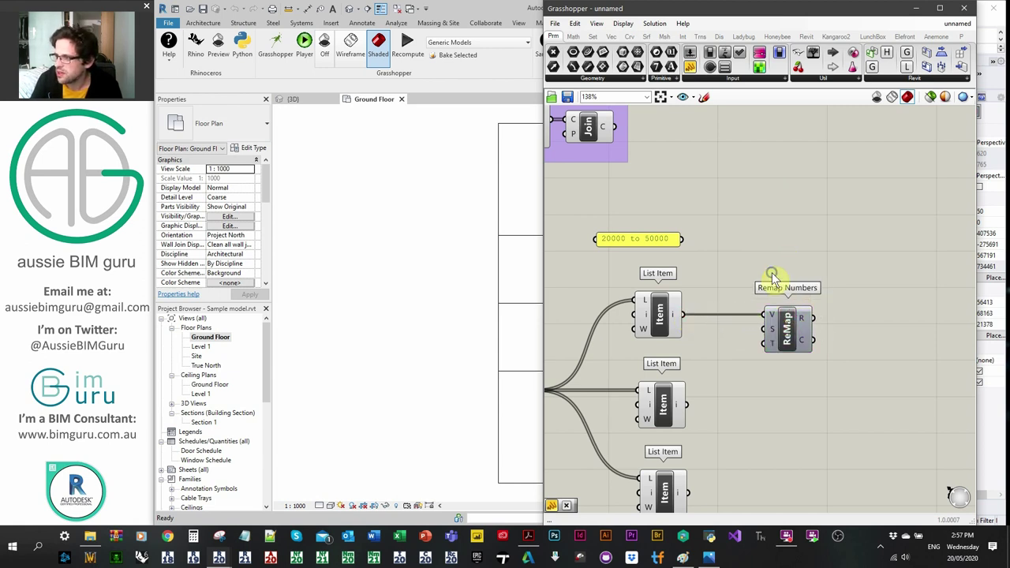
right_click_drag(770, 274, 765, 243)
left_click_drag(786, 298, 827, 303)
left_click(729, 243)
right_click_drag(734, 236, 708, 249)
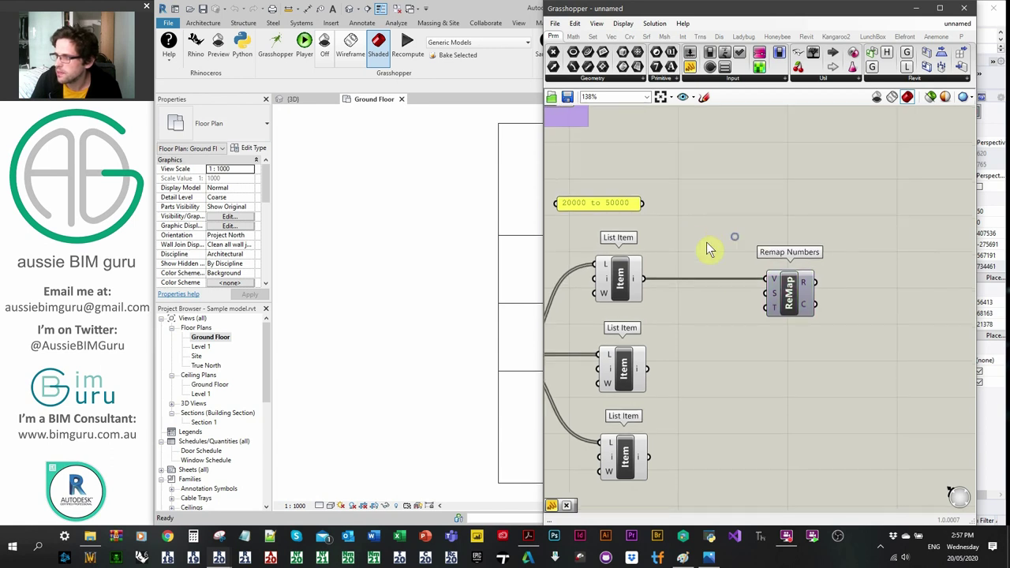
Connect a new "0 to 100" panel to Remap Numbers' S input and the "20000 to 50000" panel to its T input
double_click(697, 293)
type("//0")
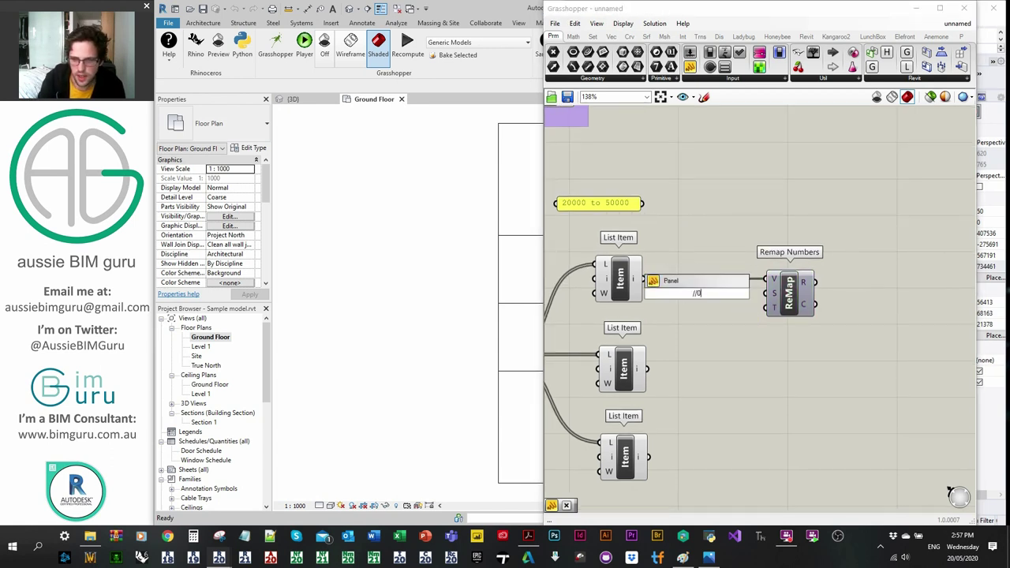
type(" to 100")
key("Return")
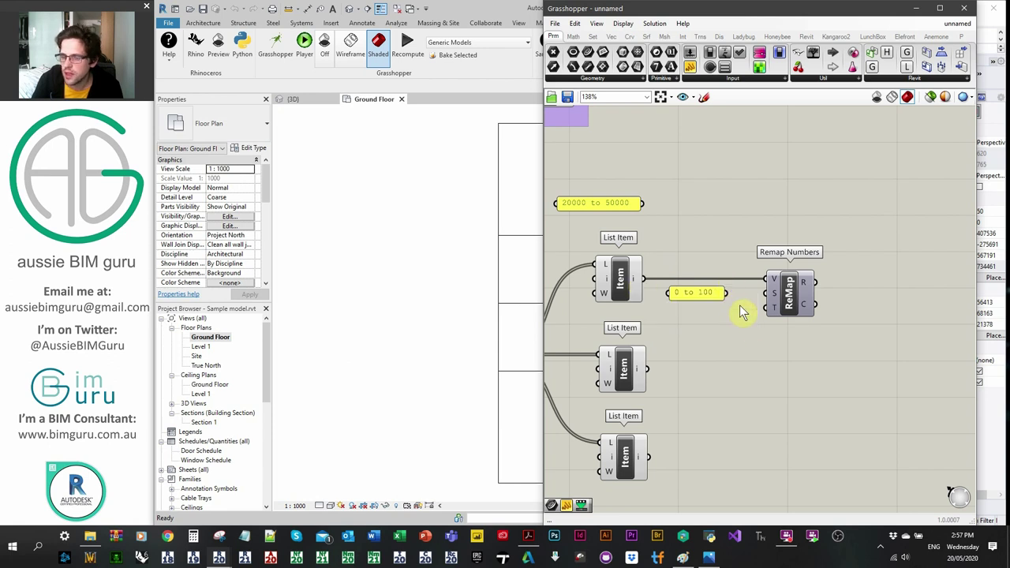
left_click_drag(726, 293, 773, 293)
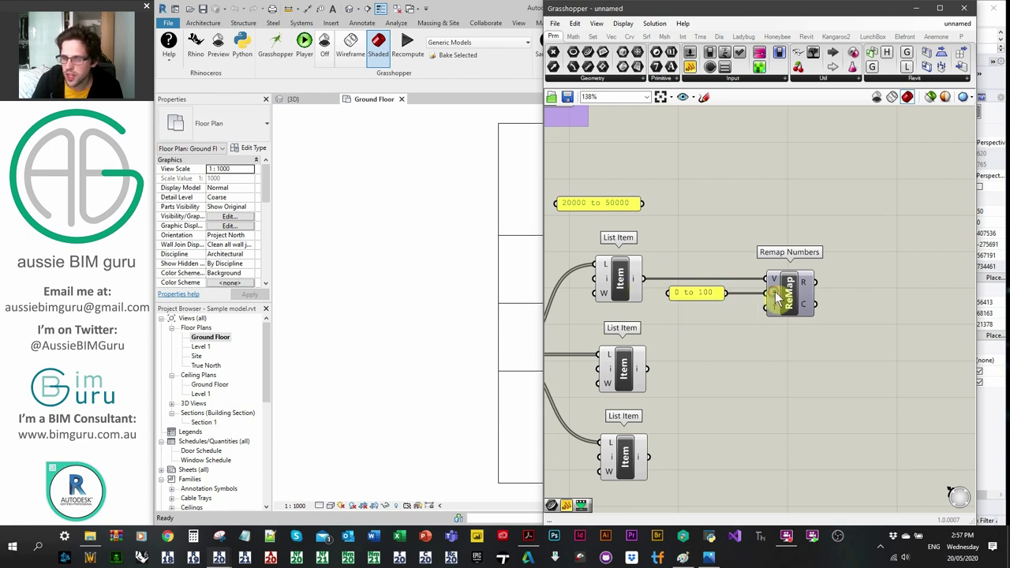
left_click_drag(645, 207, 764, 308)
left_click_drag(613, 204, 610, 201)
left_click(693, 196)
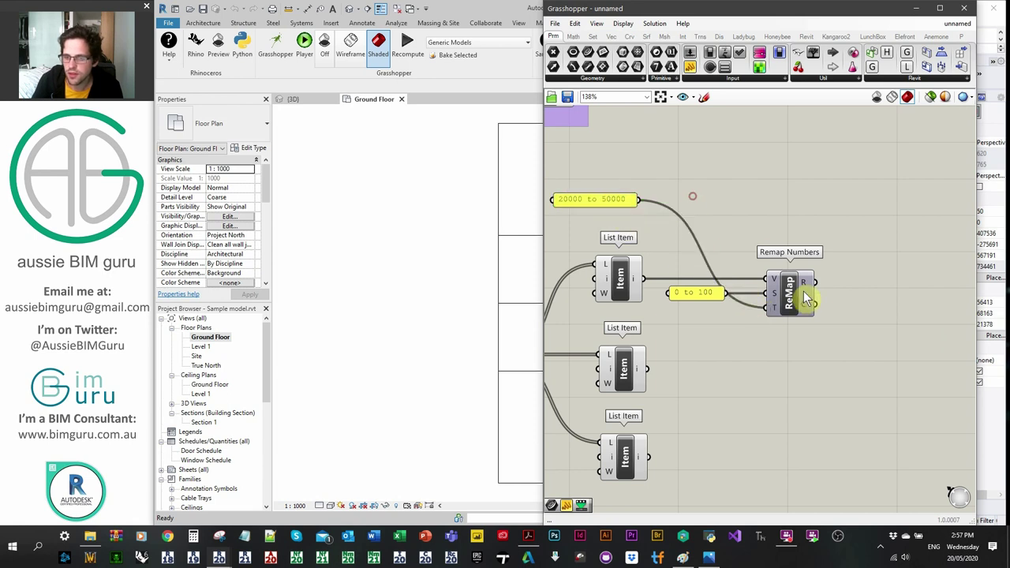
Add a Division component after Remap Numbers and connect the remapped output R to its A input
mouse_move(806, 285)
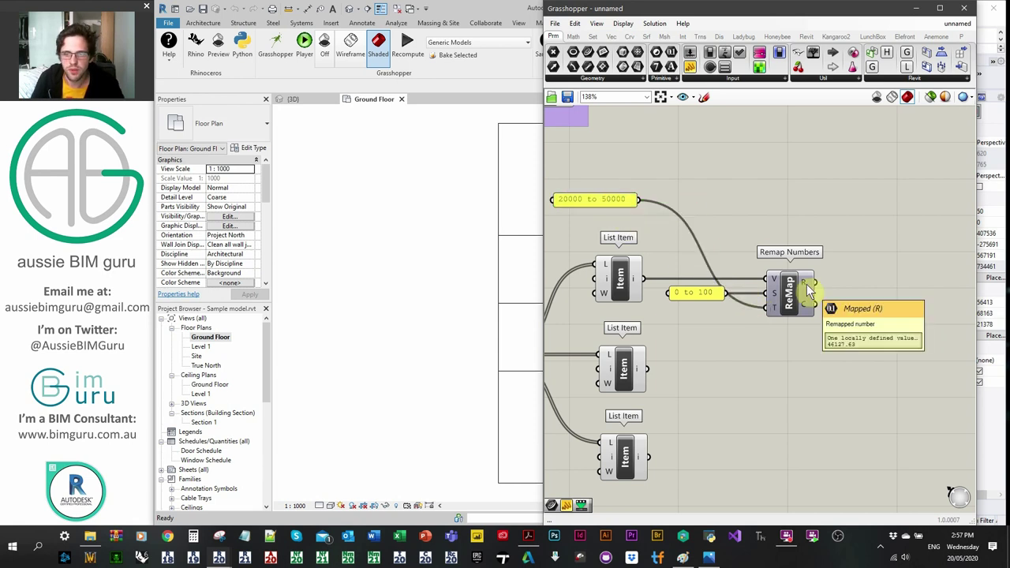
right_click_drag(689, 216, 862, 202)
mouse_move(719, 230)
right_mouse_down()
mouse_move(797, 216)
mouse_move(593, 224)
right_mouse_up()
right_click_drag(824, 222, 741, 217)
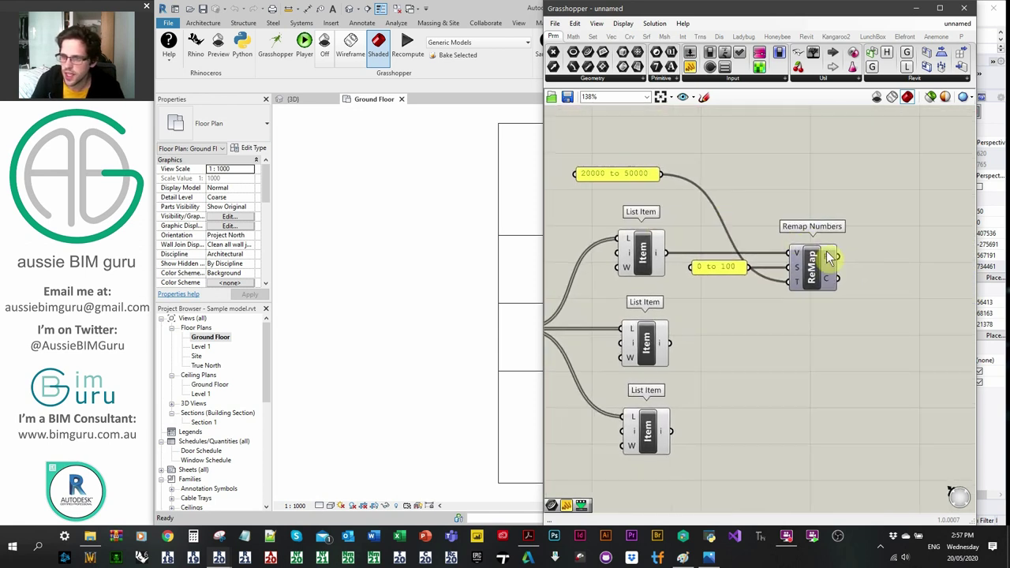
right_click_drag(830, 261, 726, 208)
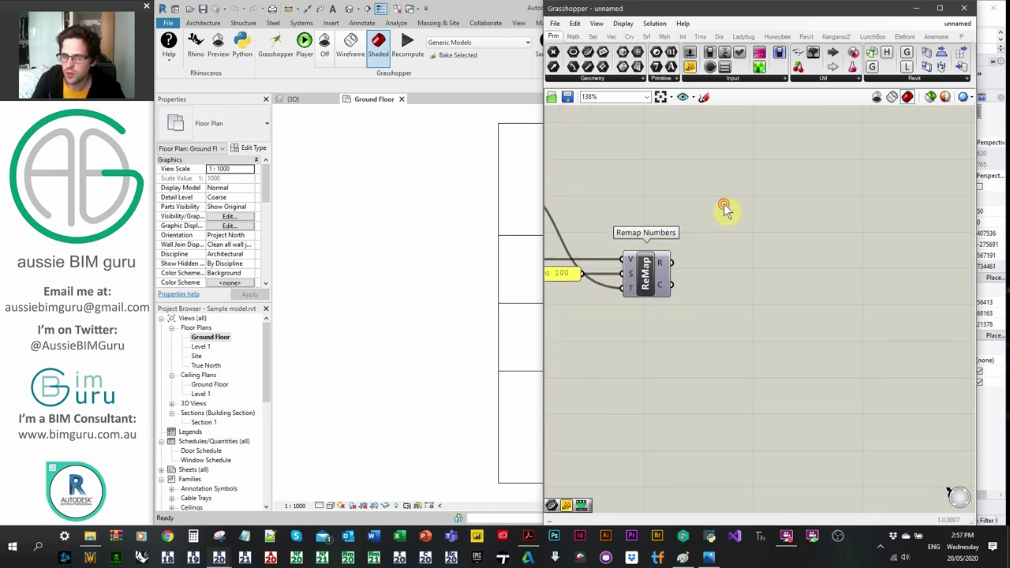
double_click(723, 182)
type("division")
key("Return")
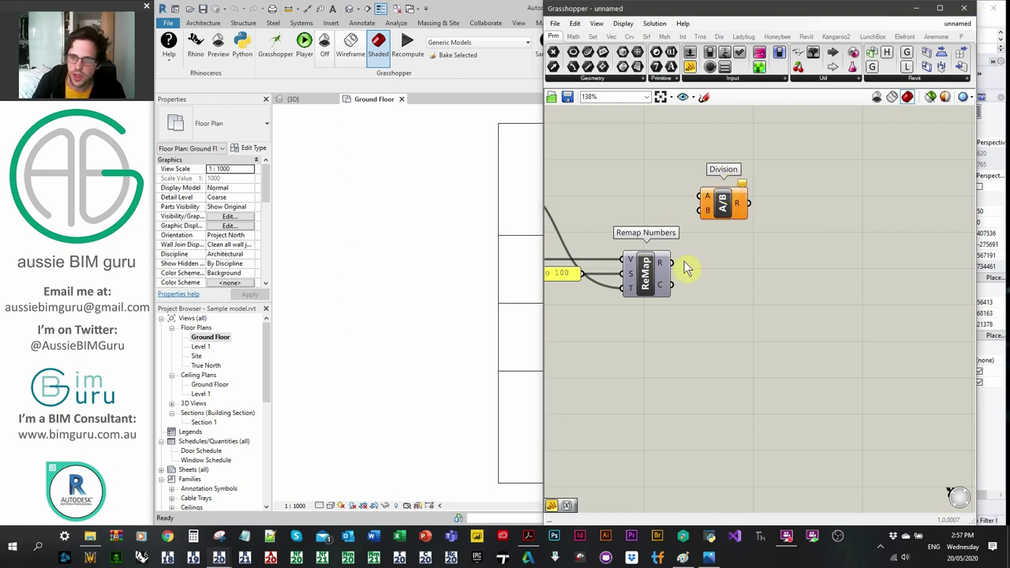
left_click_drag(679, 264, 764, 217)
right_click(765, 218)
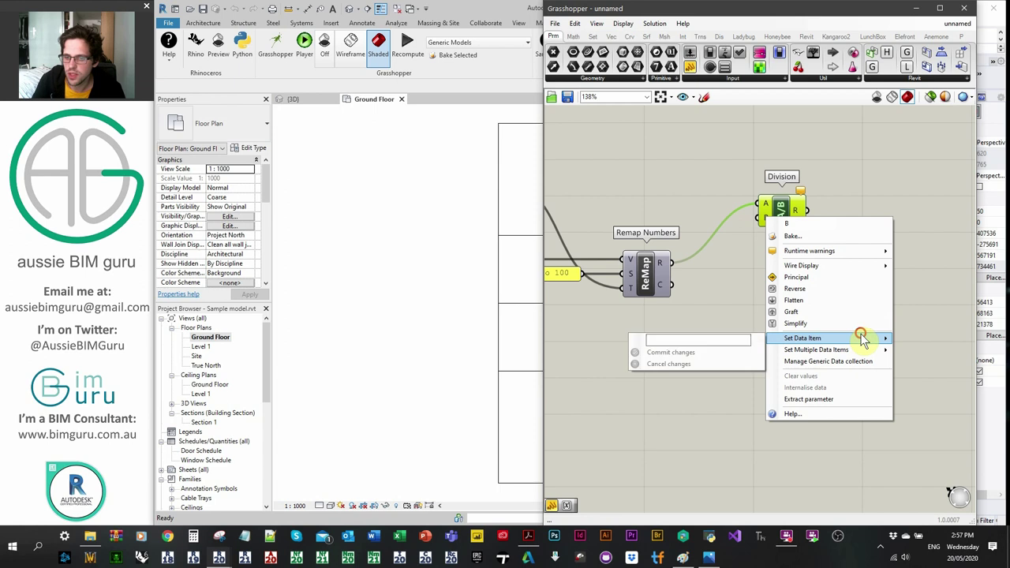
left_click(713, 275)
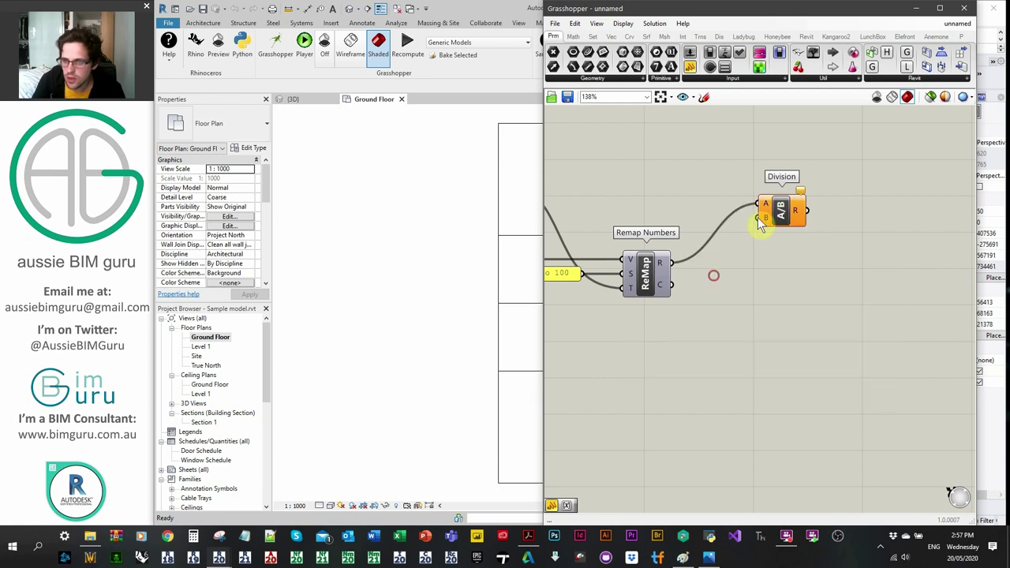
scroll(767, 221, "up", 3)
right_click(766, 220)
mouse_move(813, 355)
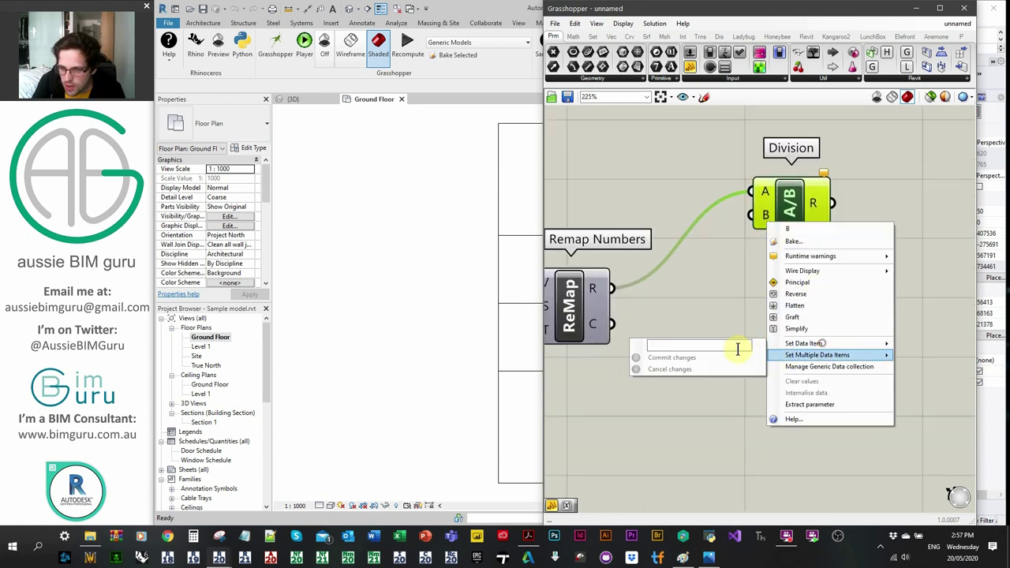
left_click(724, 286)
Set a fixed data item on the B input of the Division component after Remap Numbers
right_click(762, 215)
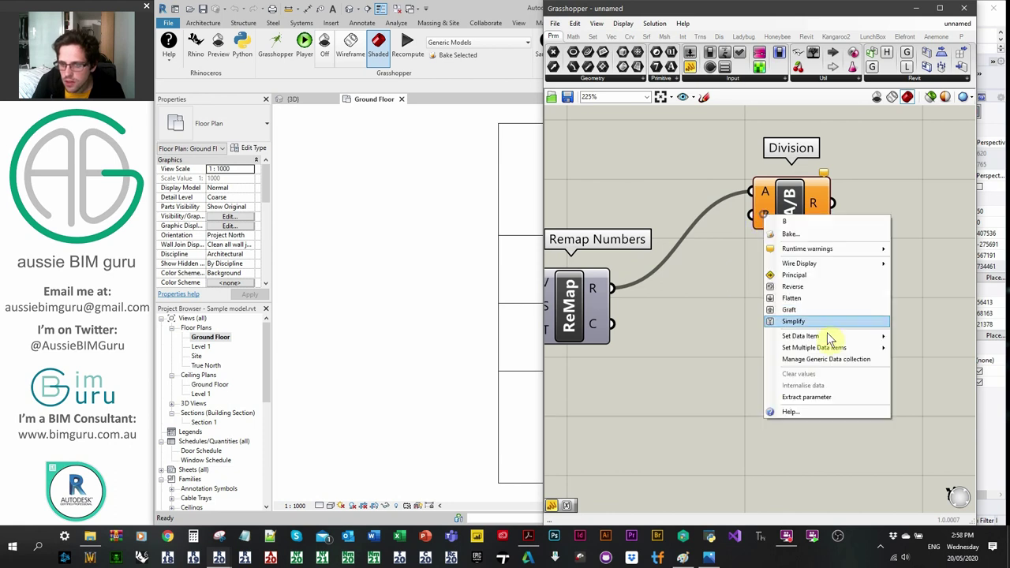
mouse_move(800, 336)
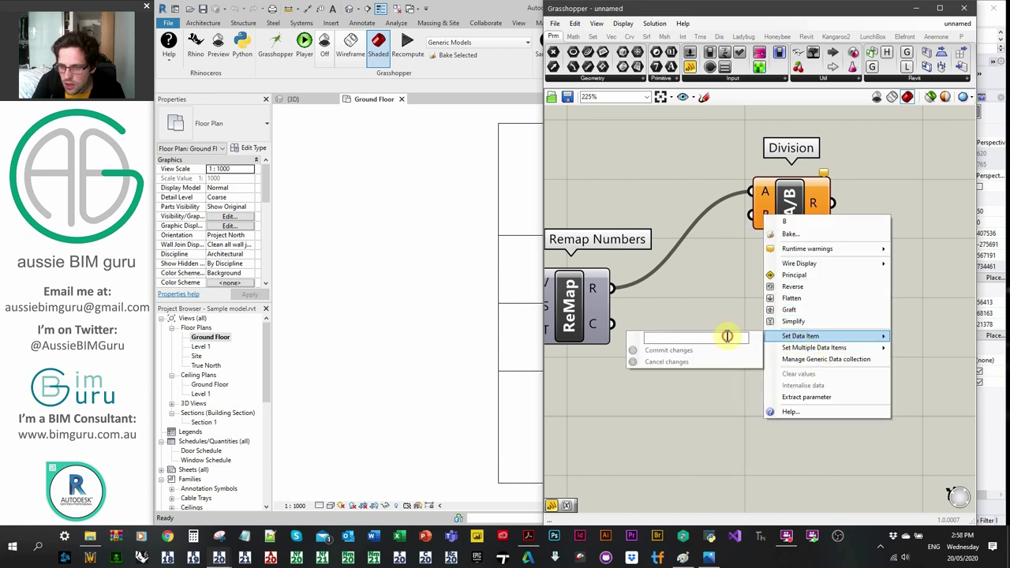
left_click(755, 270)
left_click_drag(781, 212, 756, 226)
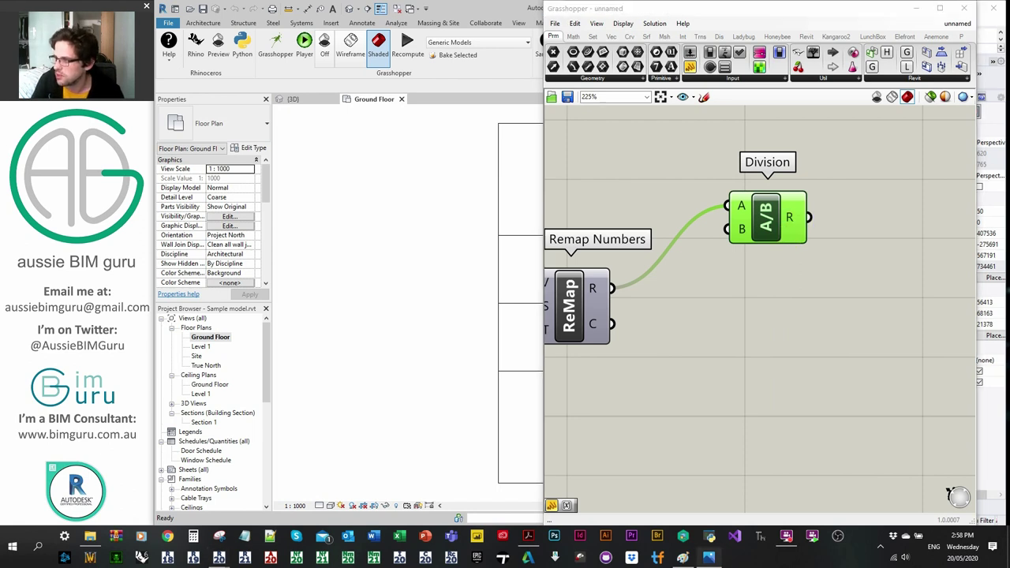
right_click(816, 230)
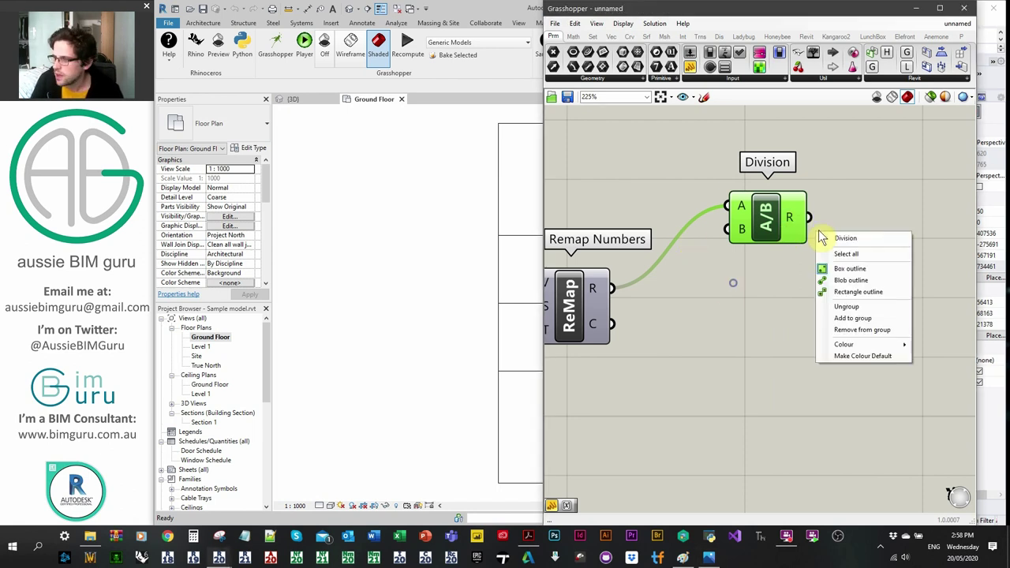
left_click(736, 278)
Add a Division component beside the second List Item and connect the List Item's output to its A input
scroll(851, 239, "down", 3)
right_click_drag(707, 329, 841, 242)
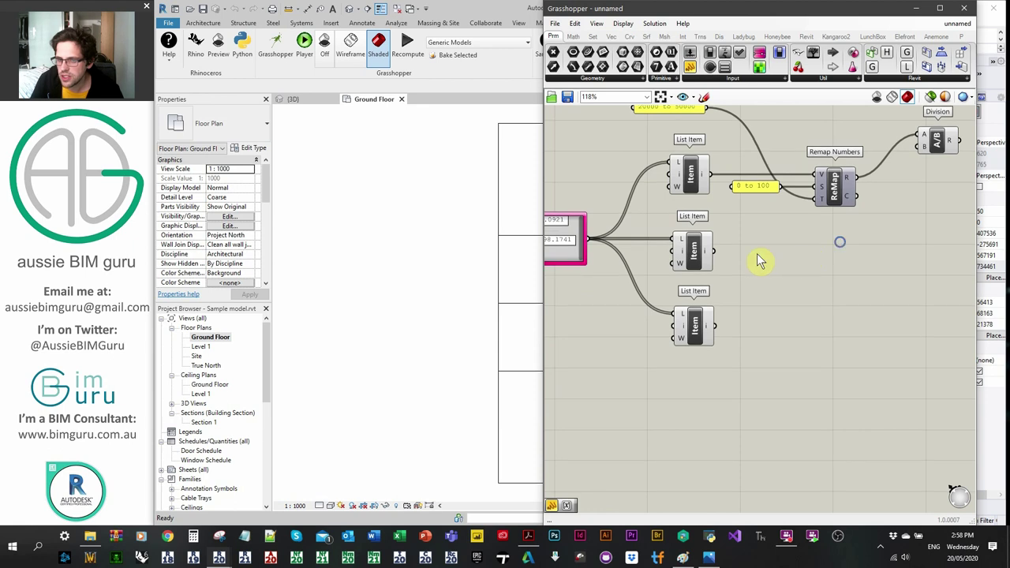
scroll(733, 263, "up", 2)
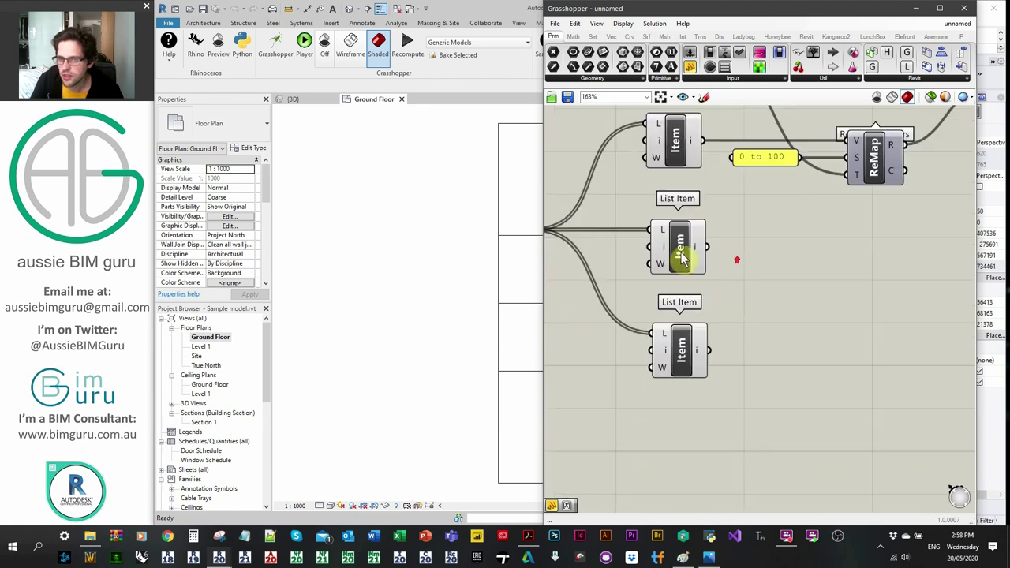
double_click(785, 223)
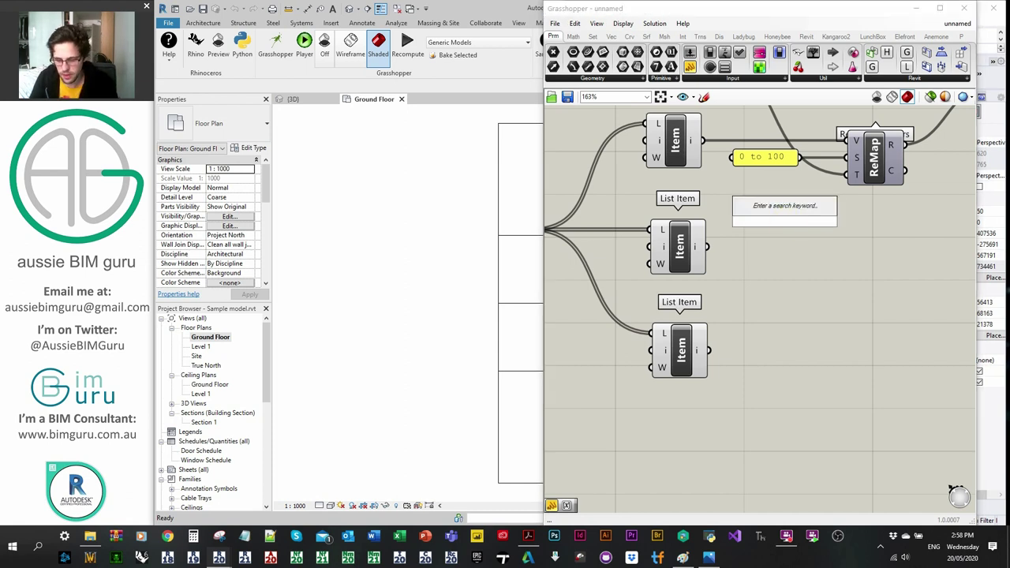
type("/")
key("Return")
left_click_drag(785, 222, 813, 261)
left_click_drag(706, 248, 785, 250)
left_click_drag(800, 254, 806, 250)
left_click(737, 272)
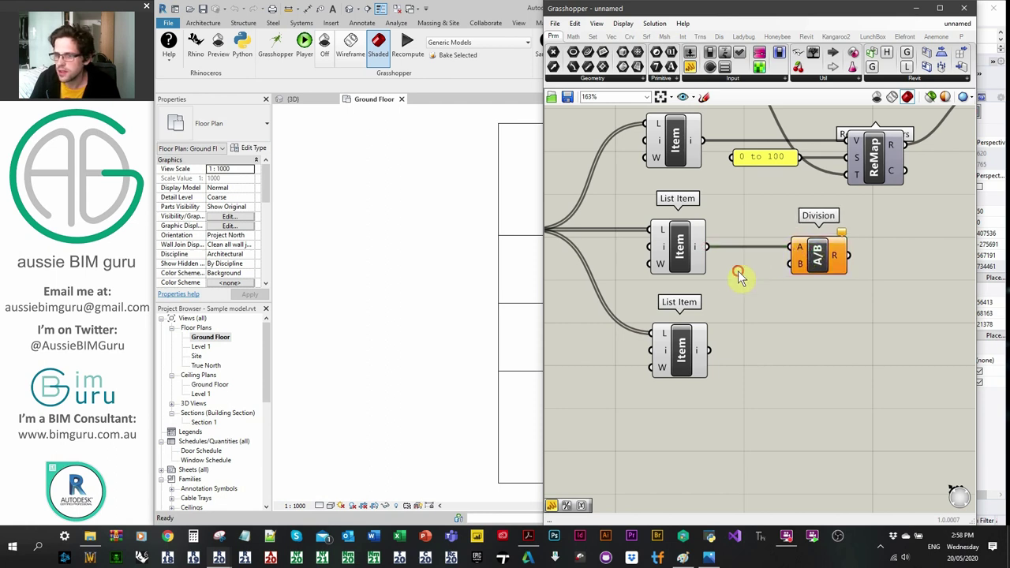
Add a panel containing 100 and connect it to the B input of the second List Item's Division
double_click(726, 301)
type("//100")
key("Return")
mouse_move(746, 297)
left_mouse_down()
mouse_move(791, 265)
mouse_move(728, 298)
mouse_move(744, 289)
left_mouse_up()
left_click(852, 289)
Duplicate that Division below, keeping the 100 panel on B, and connect the third List Item's output to its A input
left_click(821, 248)
key("ctrl+c")
key("ctrl+v")
left_click_drag(847, 264, 851, 349)
left_click_drag(707, 350, 817, 361)
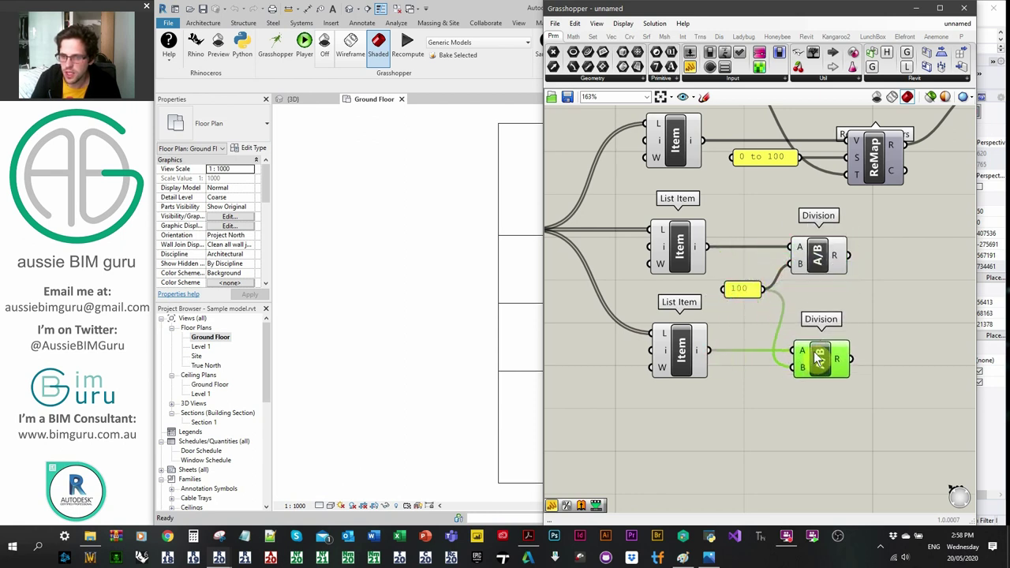
Add a Construct Point component and connect the upper and lower Division outputs to its X and Y inputs
right_click_drag(878, 335, 692, 325)
double_click(735, 300)
type("construct po")
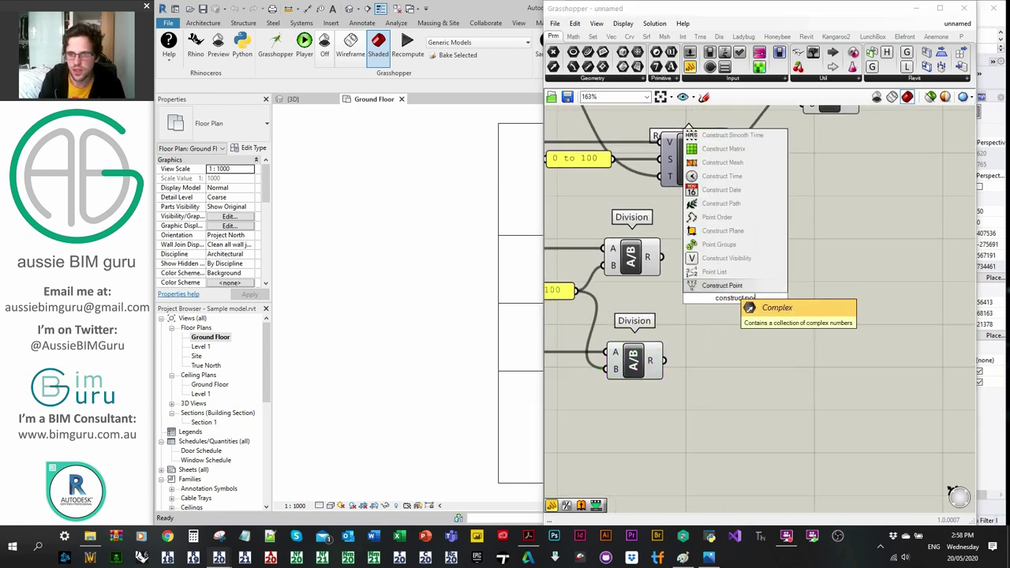
left_click(725, 285)
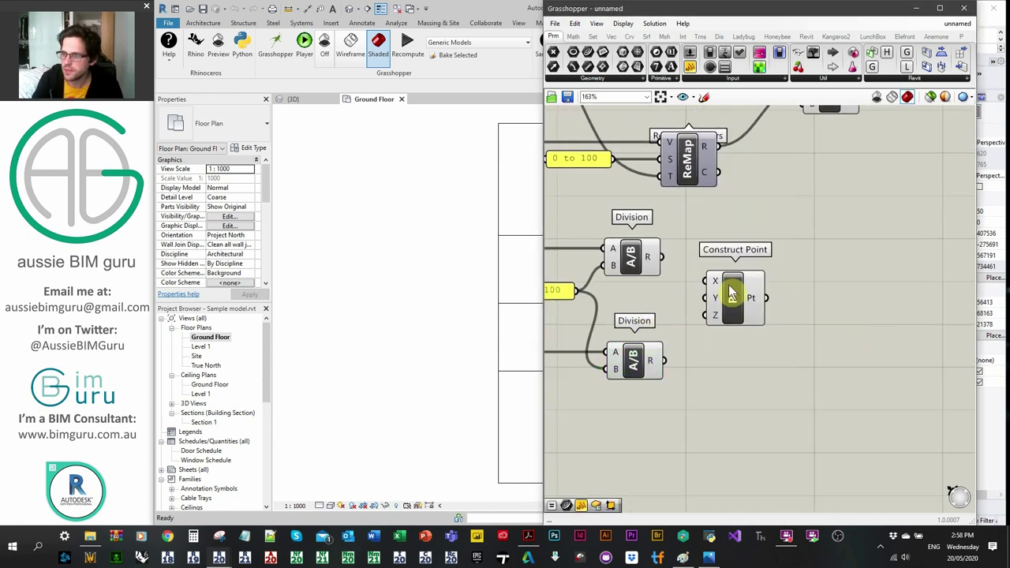
left_click_drag(732, 294, 770, 290)
left_click_drag(662, 257, 662, 360)
right_click(772, 290)
left_click(837, 287)
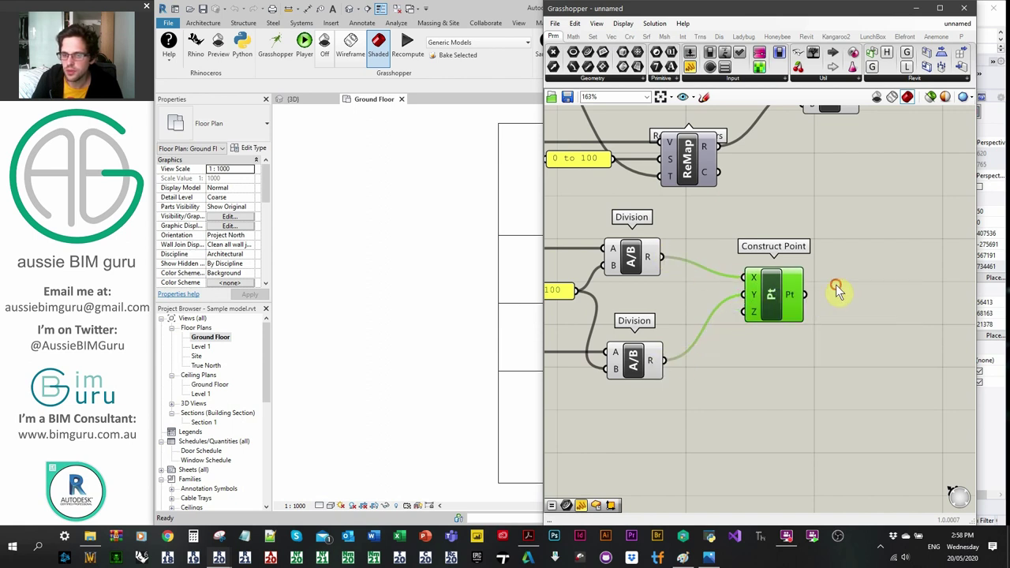
Move the Remap Numbers' Division closer, and group the List Item, Remap Numbers, Division and Construct Point components with their input panels
scroll(847, 282, "down", 4)
right_click_drag(911, 252, 845, 266)
left_click_drag(784, 187, 771, 205)
scroll(820, 252, "down", 2)
left_click_drag(845, 314, 635, 188)
right_click(843, 240)
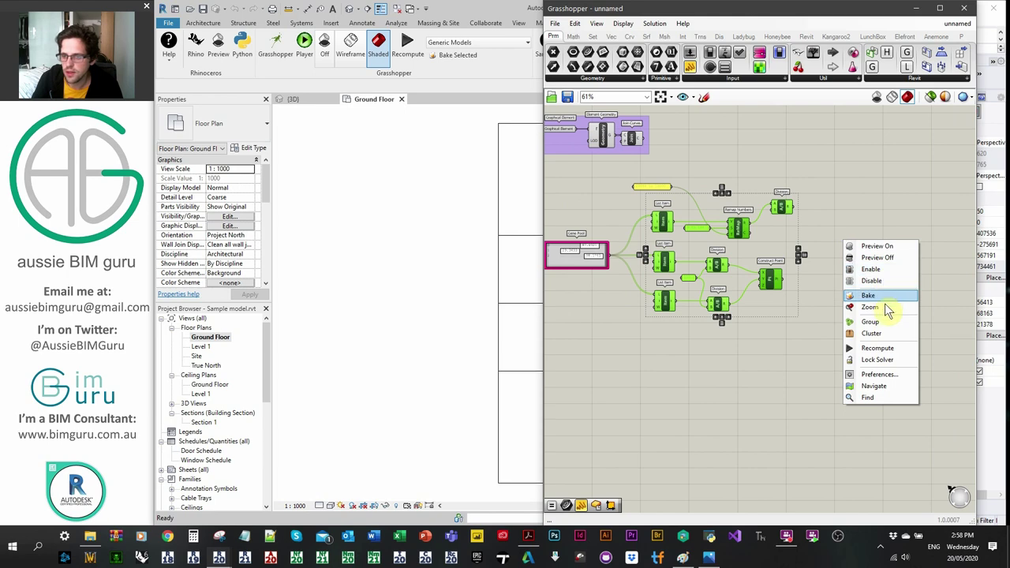
left_click(876, 322)
scroll(780, 263, "up", 3)
left_click(703, 226)
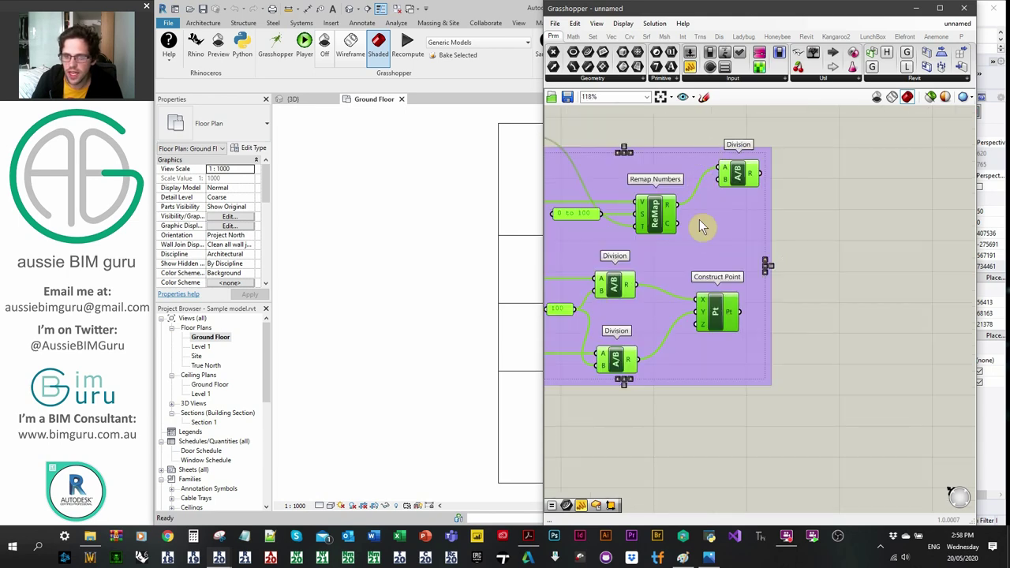
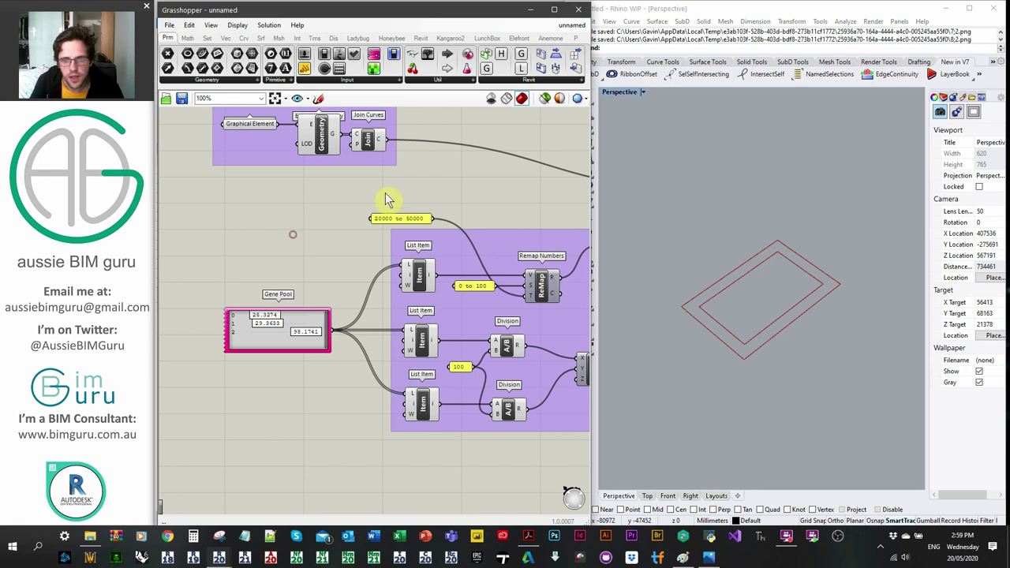
Add a Surface component fed by the Offset Curve's output and toggle the Offset Curve's preview
right_click_drag(417, 162, 301, 167)
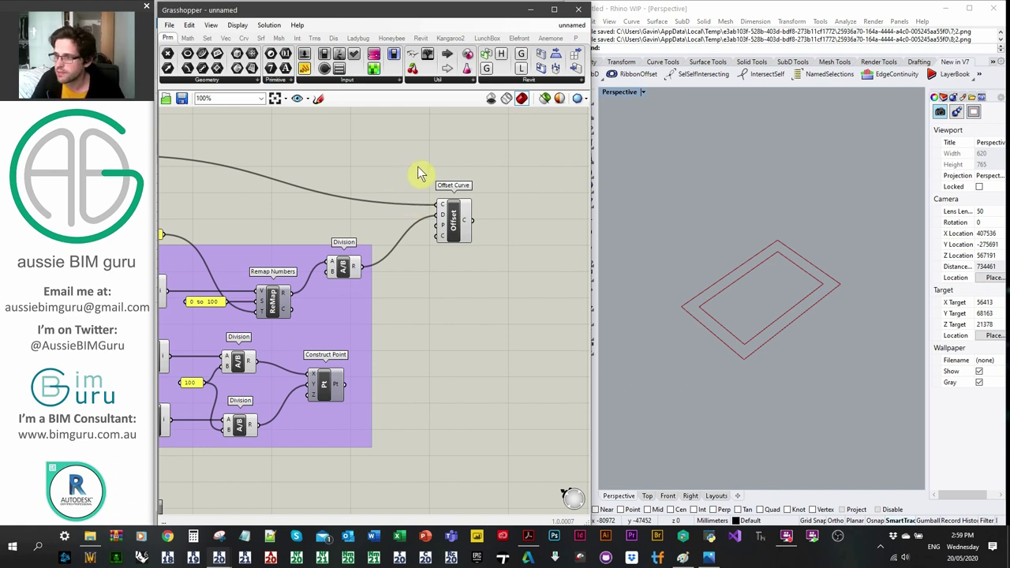
right_click_drag(419, 168, 412, 175)
right_click_drag(507, 225, 442, 232)
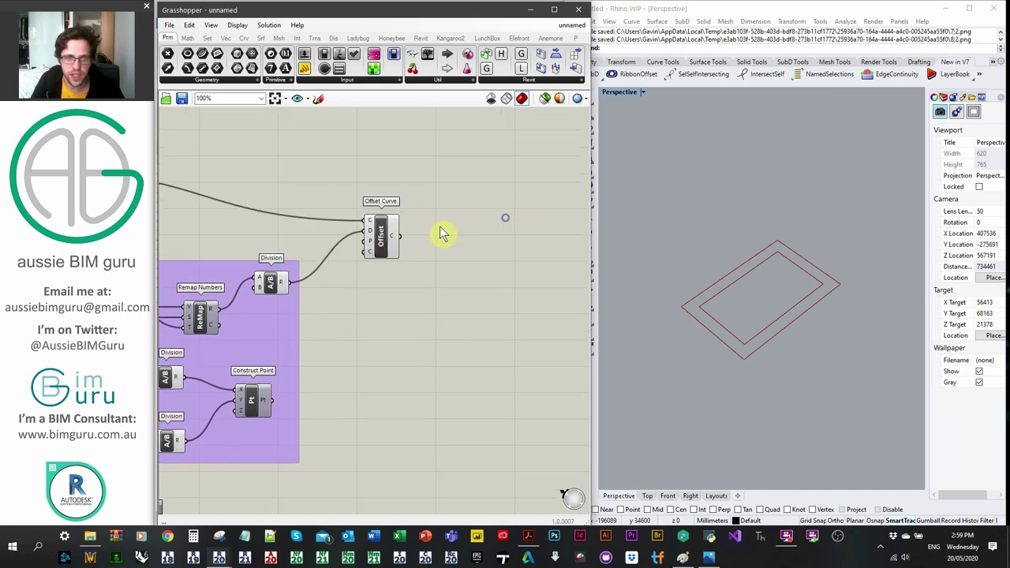
double_click(454, 242)
type("srf")
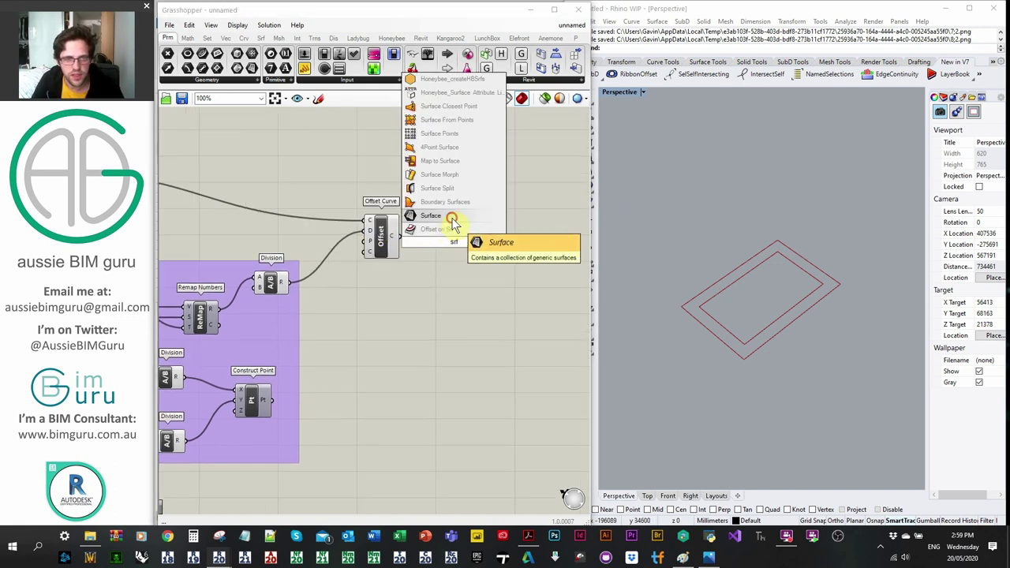
left_click(452, 218)
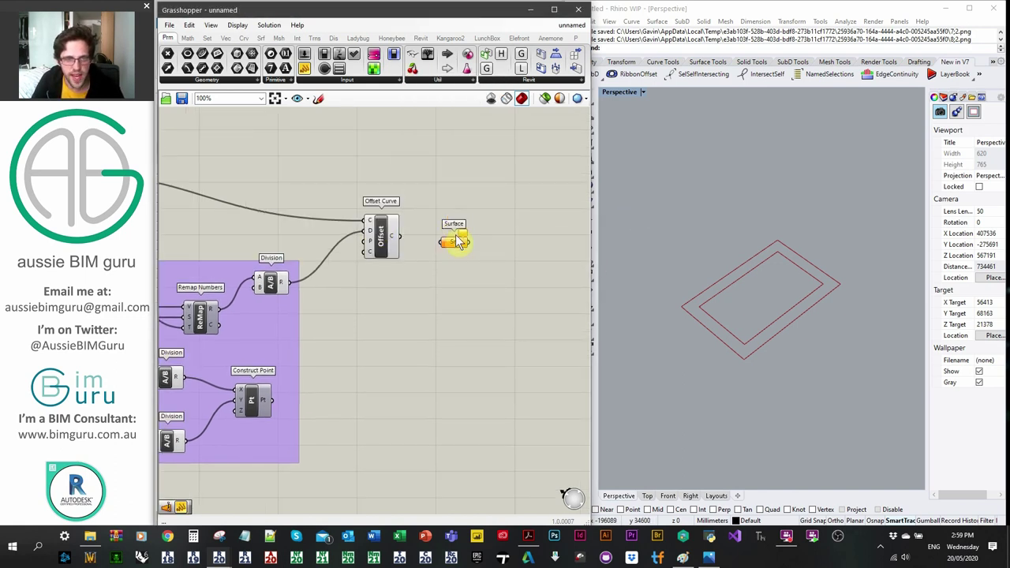
left_click_drag(400, 238, 438, 241)
left_click(382, 230)
right_click(381, 228)
left_click(416, 248)
right_click_drag(507, 253, 431, 262)
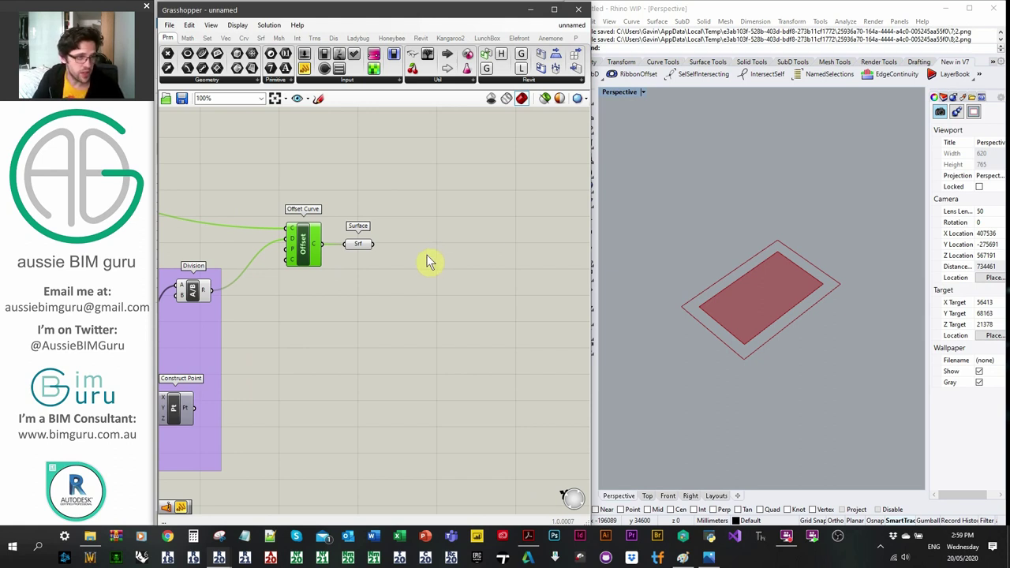
Add an Evaluate Surface component and connect the Surface component's output to its S input
left_click(418, 263)
scroll(359, 253, "up", 3)
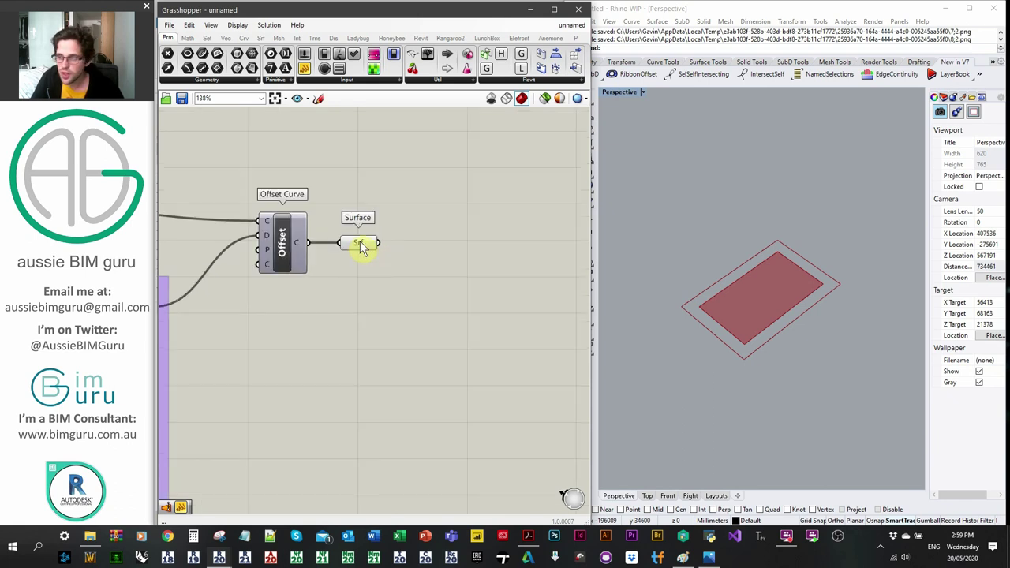
right_click_drag(440, 254, 412, 262)
double_click(410, 256)
type("evaluate")
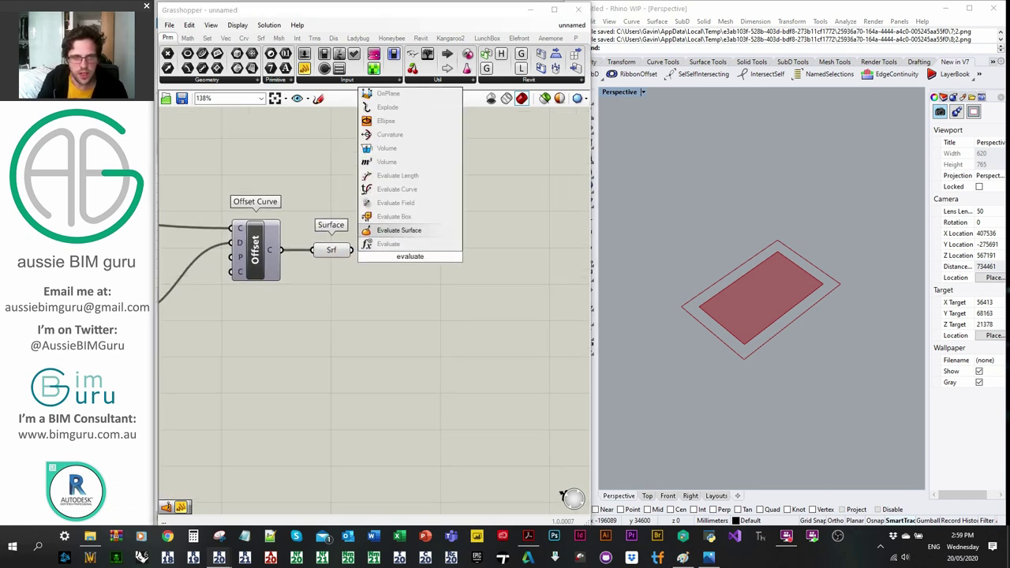
key("Return")
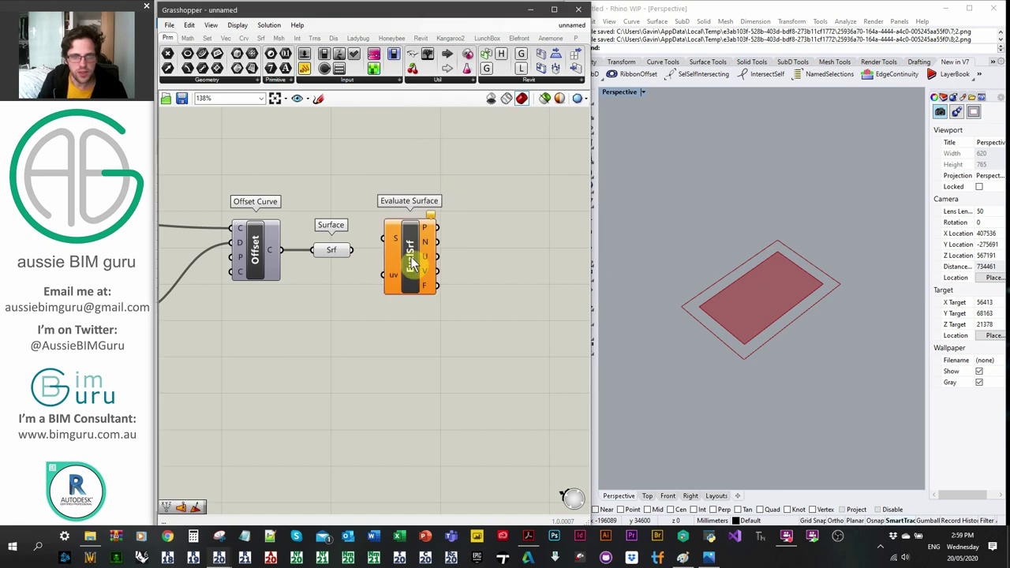
scroll(431, 263, "up", 2)
left_click_drag(340, 249, 410, 244)
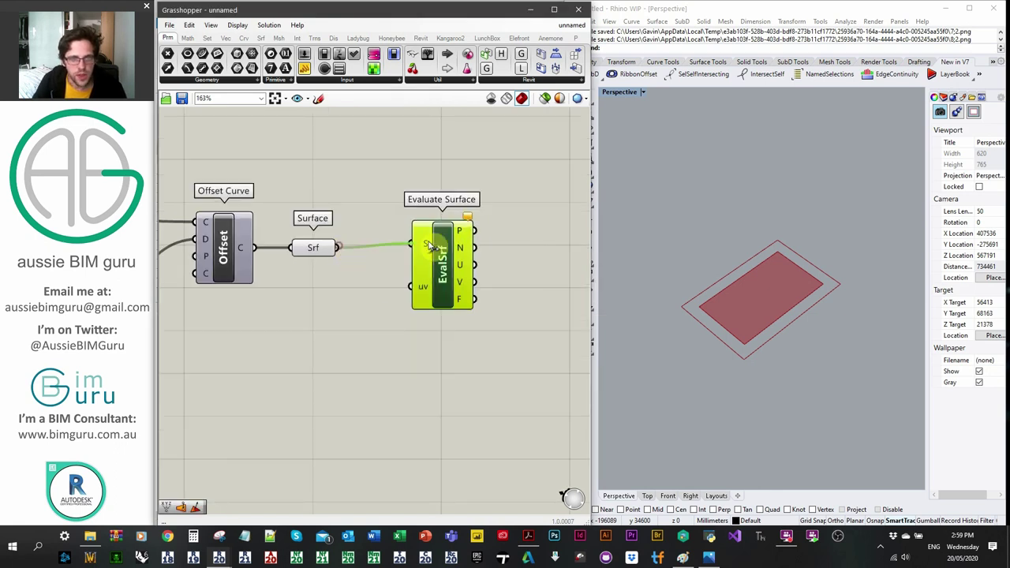
Connect the Construct Point's output to the Evaluate Surface's uv input
scroll(442, 269, "down", 3)
right_click_drag(366, 322, 472, 288)
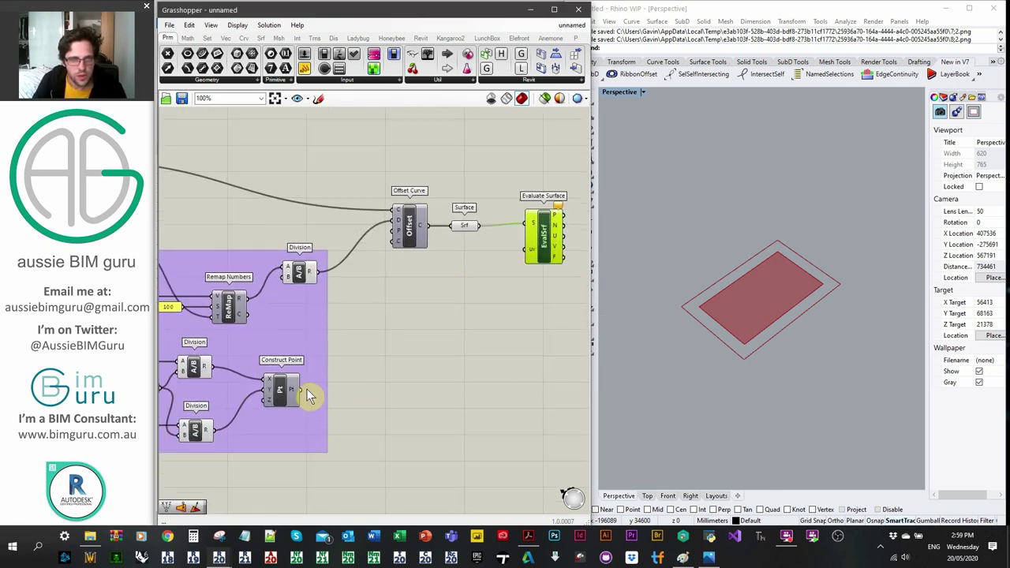
left_click_drag(304, 394, 525, 251)
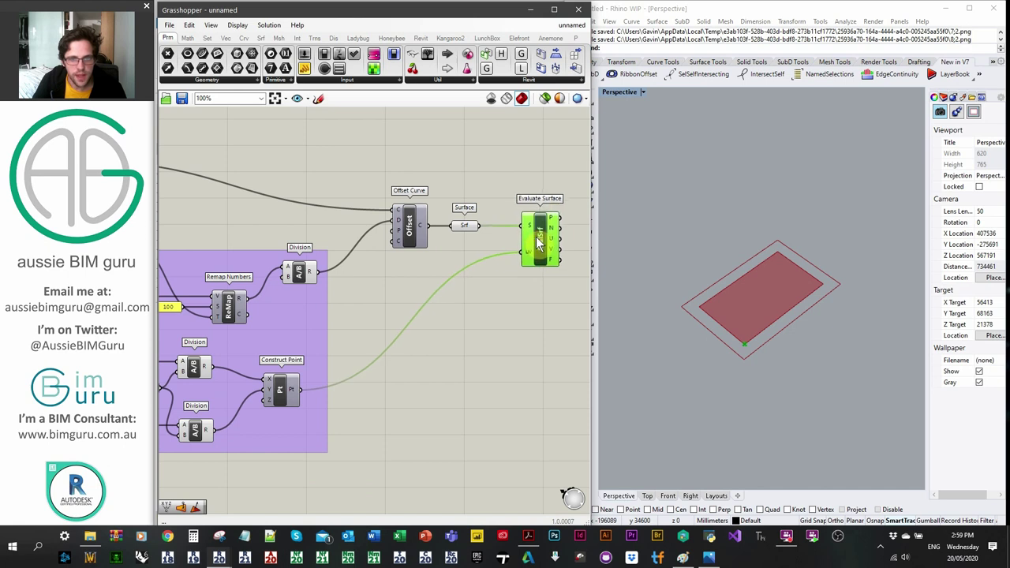
Reparameterize the Evaluate Surface's S input
scroll(535, 251, "up", 1)
scroll(535, 251, "up", 3)
right_click(523, 260)
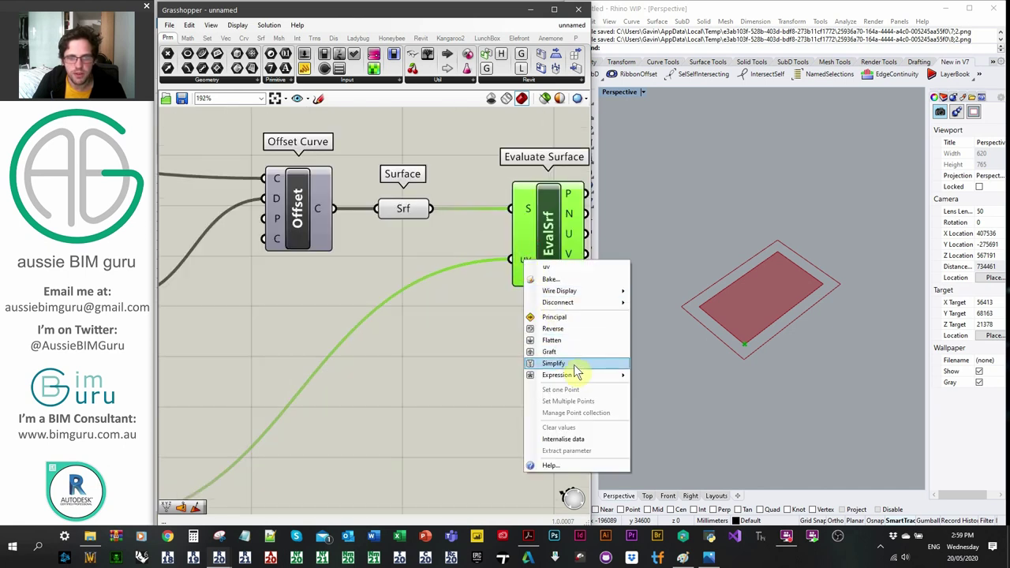
left_click(460, 333)
right_click_drag(537, 326, 499, 332)
right_click(488, 217)
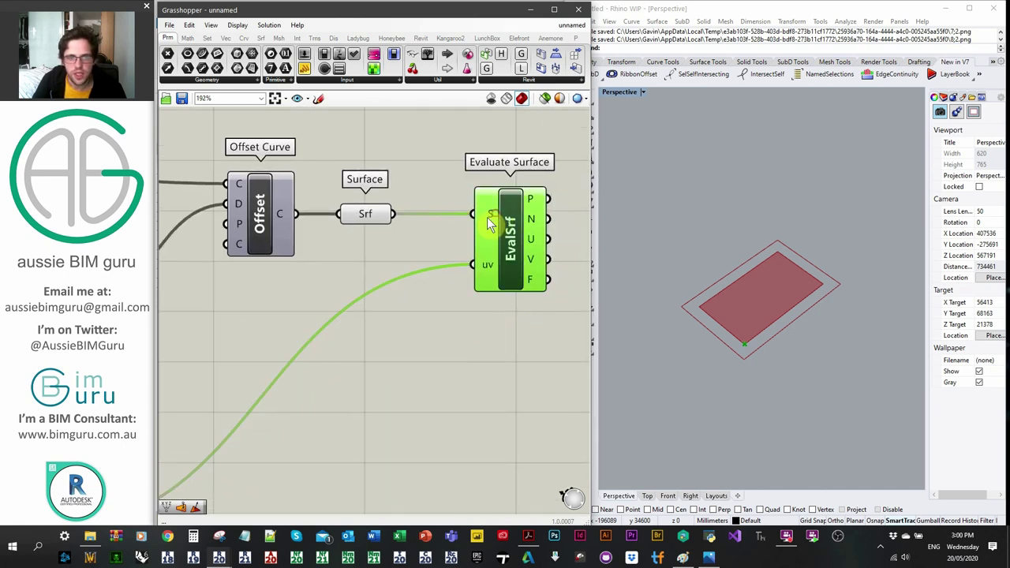
left_click(526, 332)
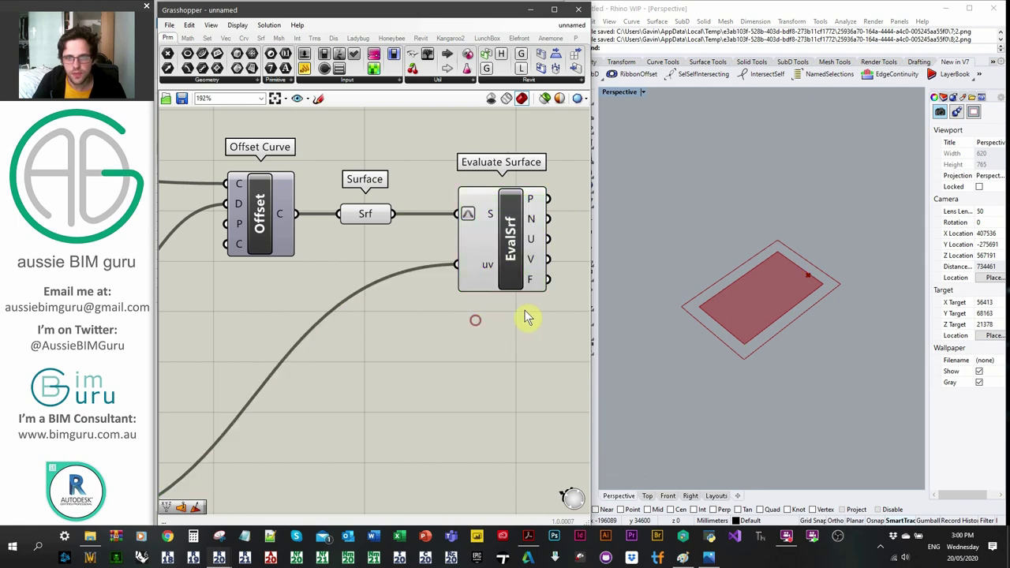
Adjust the Gene Pool's second and third genes to about 57.7 and 59.2 to move the evaluated point
scroll(527, 314, "down", 3)
right_click_drag(458, 363, 368, 354)
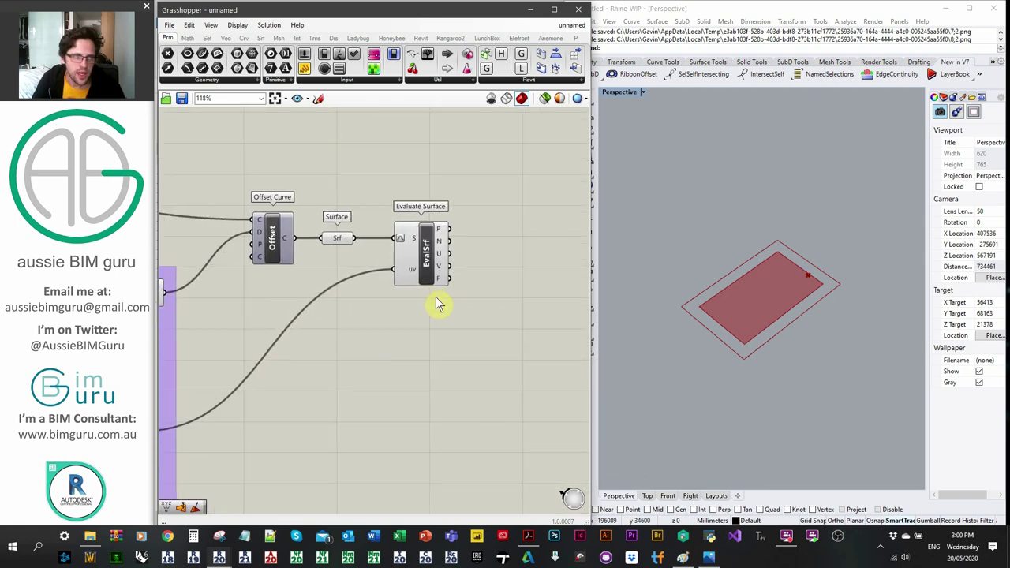
scroll(440, 303, "down", 4)
right_click_drag(173, 349, 301, 325)
scroll(243, 338, "up", 5)
right_click_drag(214, 335, 374, 337)
mouse_move(298, 288)
left_mouse_down()
mouse_move(350, 295)
mouse_move(293, 295)
mouse_move(309, 304)
left_mouse_up()
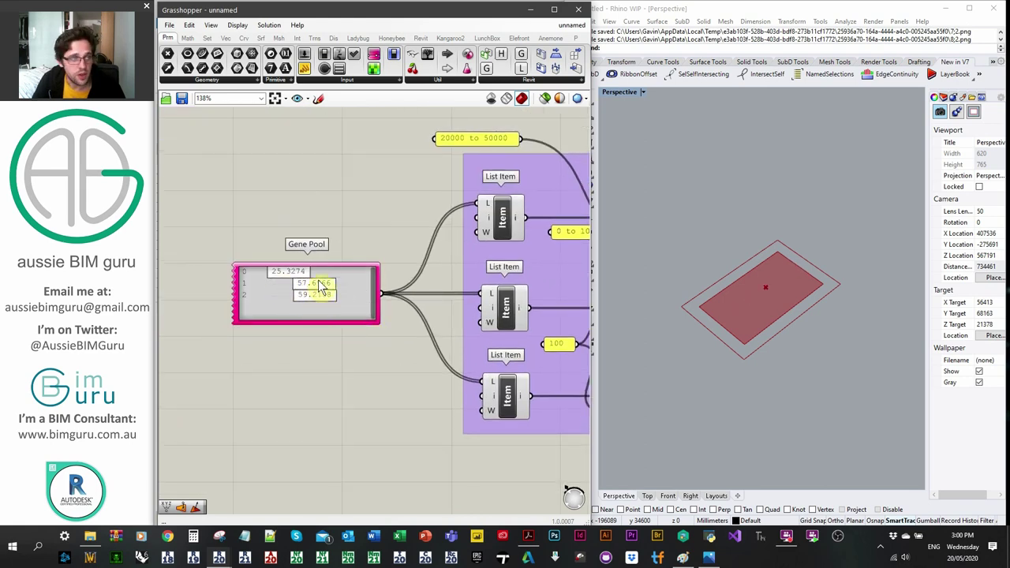
Add a Custom Preview component above Evaluate Surface and connect the Offset Curve's output to its G input
scroll(310, 239, "down", 6)
right_click_drag(477, 355, 257, 373)
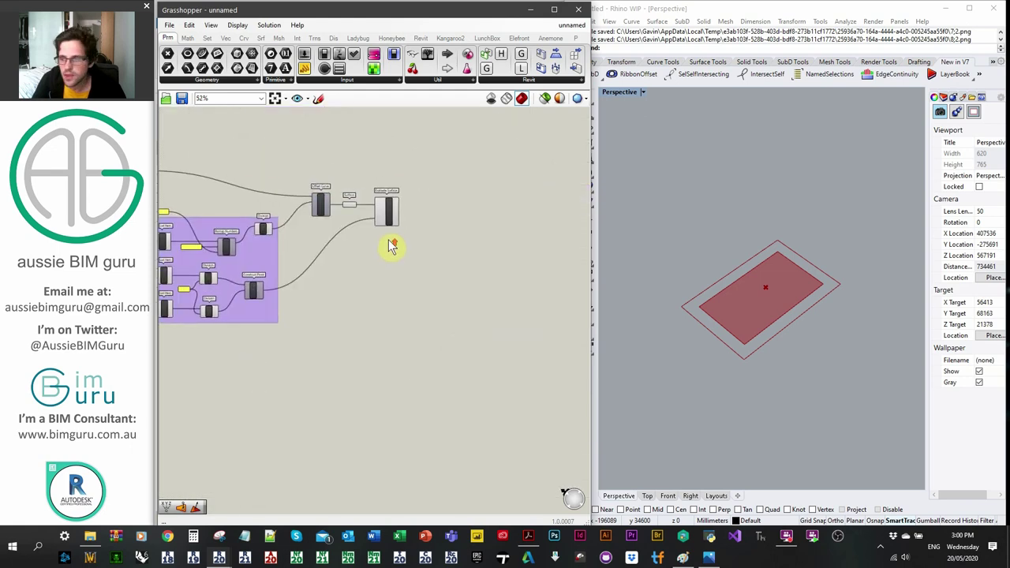
scroll(389, 241, "up", 1)
scroll(389, 208, "up", 2)
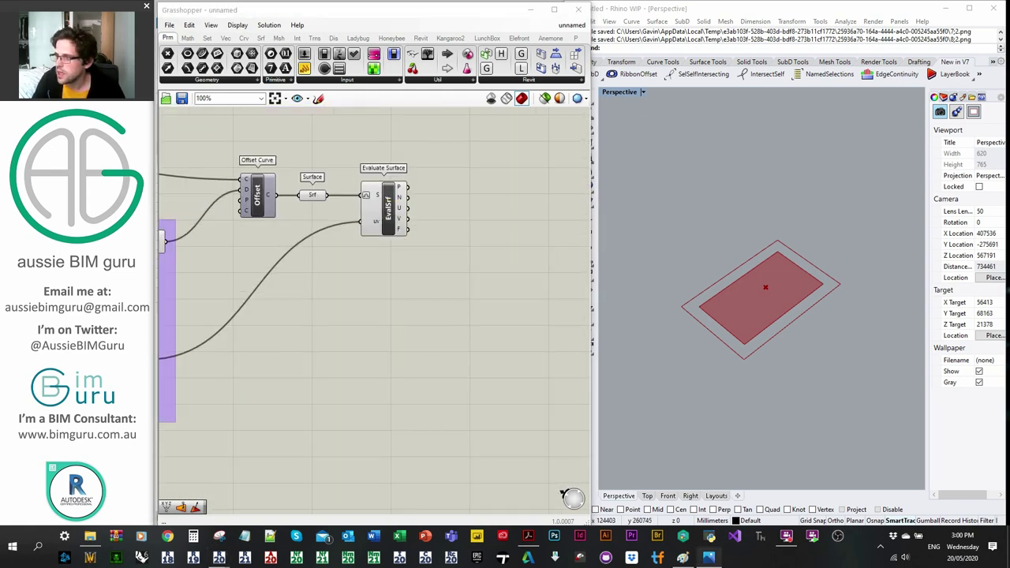
right_click_drag(460, 211, 460, 345)
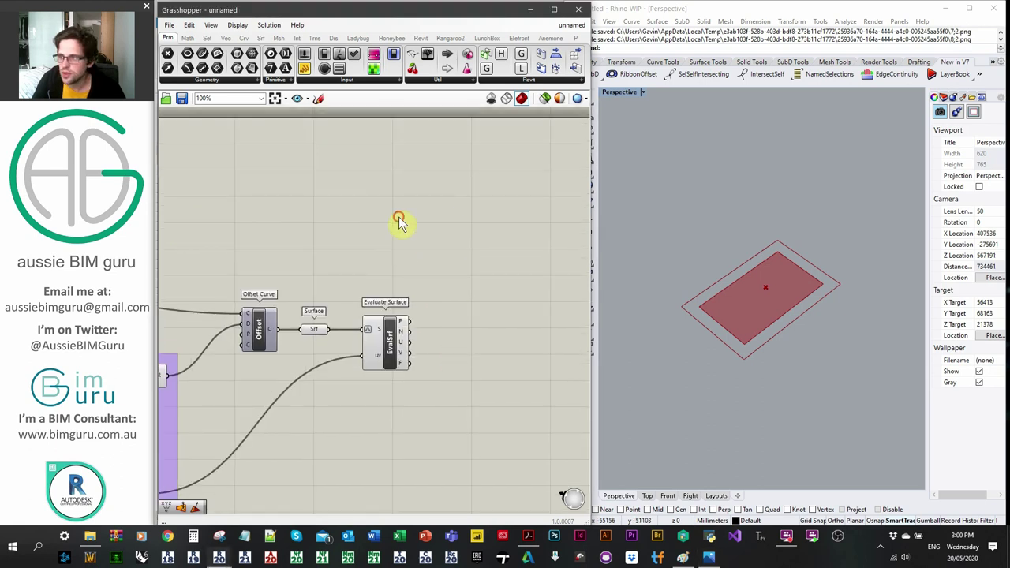
double_click(399, 211)
type("custom")
key("Return")
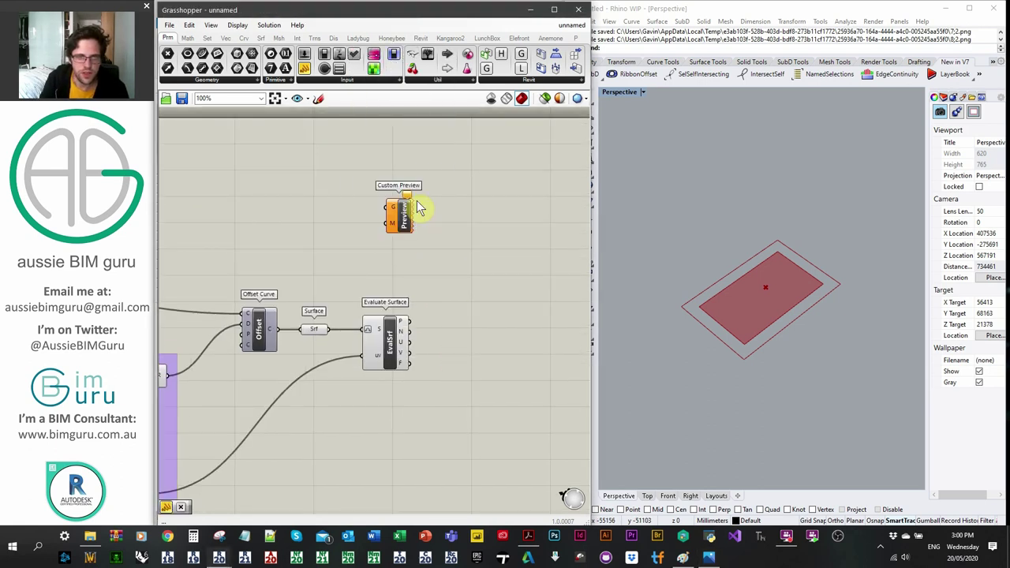
right_click_drag(341, 212, 411, 173)
left_click_drag(351, 294, 487, 188)
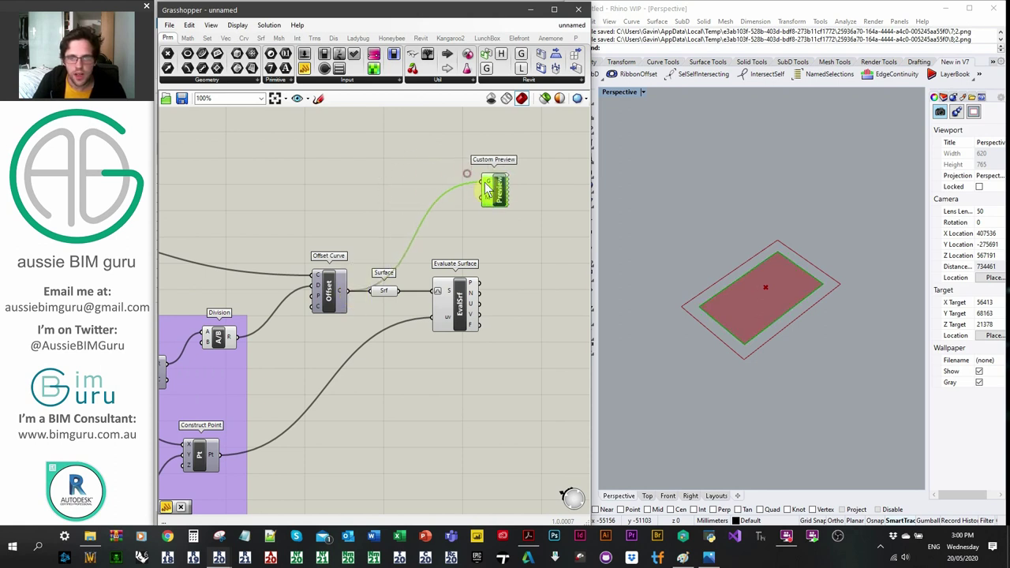
Add a Colour Swatch, set its colour to red, and connect it to the Custom Preview's M input
double_click(419, 172)
type("swat")
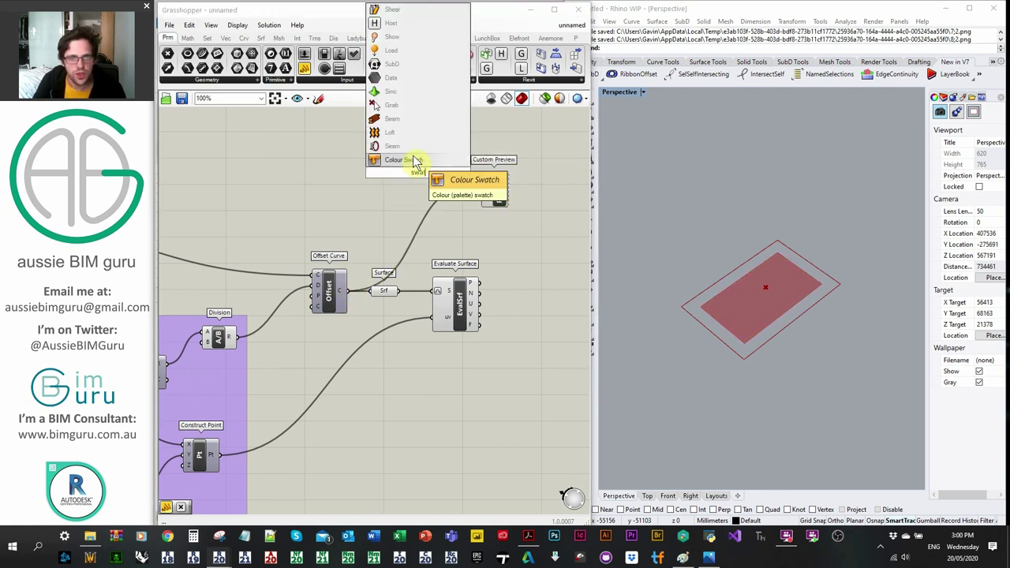
left_click(413, 161)
left_click(431, 173)
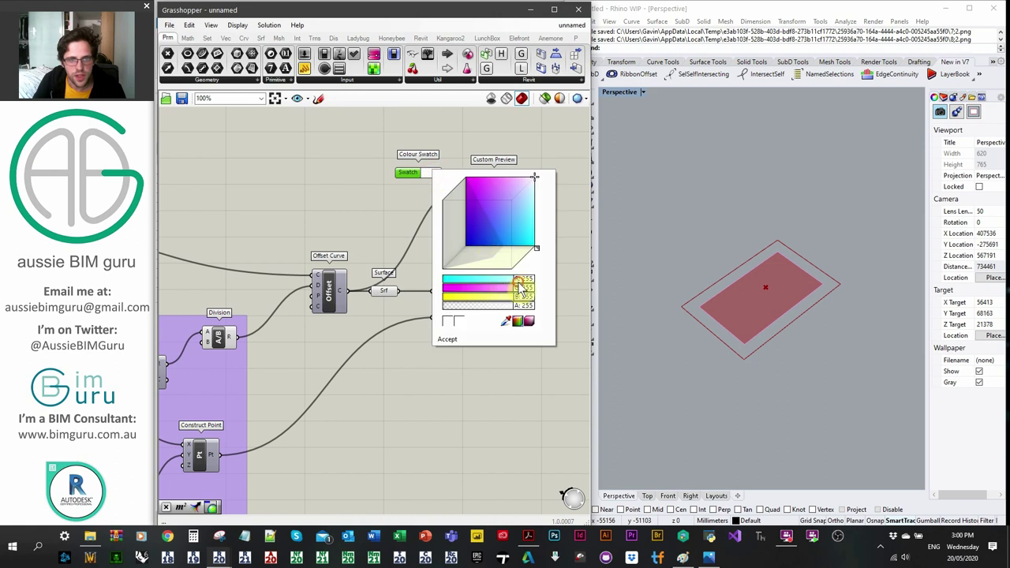
left_click_drag(522, 288, 333, 284)
left_click(330, 189)
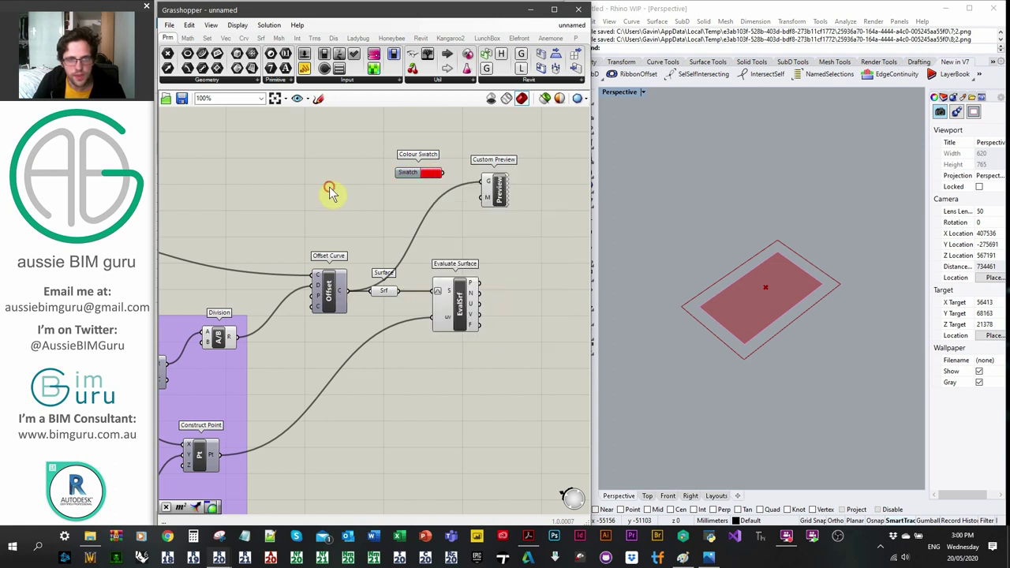
left_click_drag(444, 172, 483, 198)
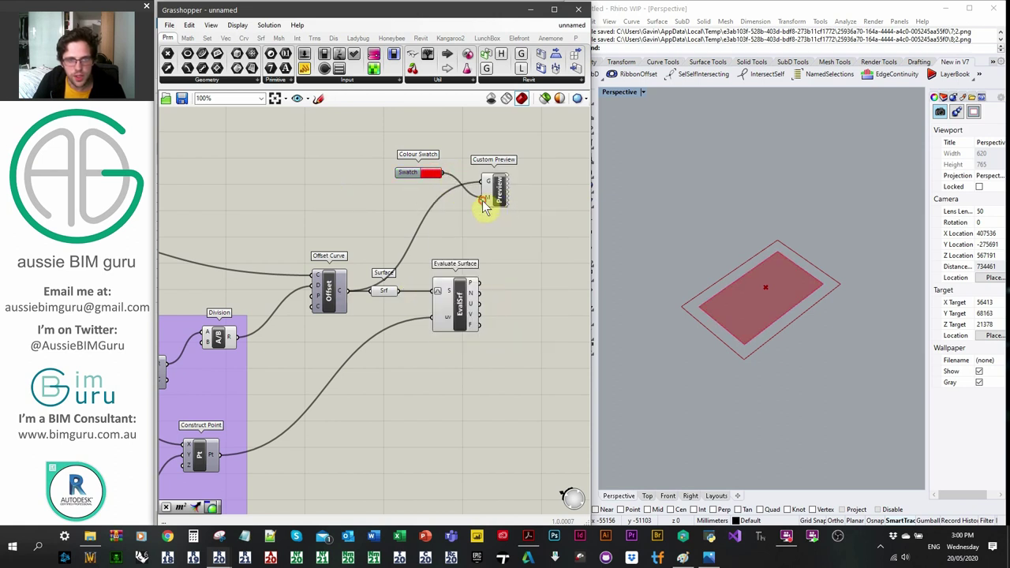
Turn off the previews of the Join Curves, Element Geometry and Graphical Element components
right_click_drag(365, 216, 523, 215)
right_click_drag(256, 219, 422, 217)
left_click(297, 221)
right_click(304, 223)
left_click(325, 240)
right_click(249, 219)
left_click(283, 236)
right_click(189, 208)
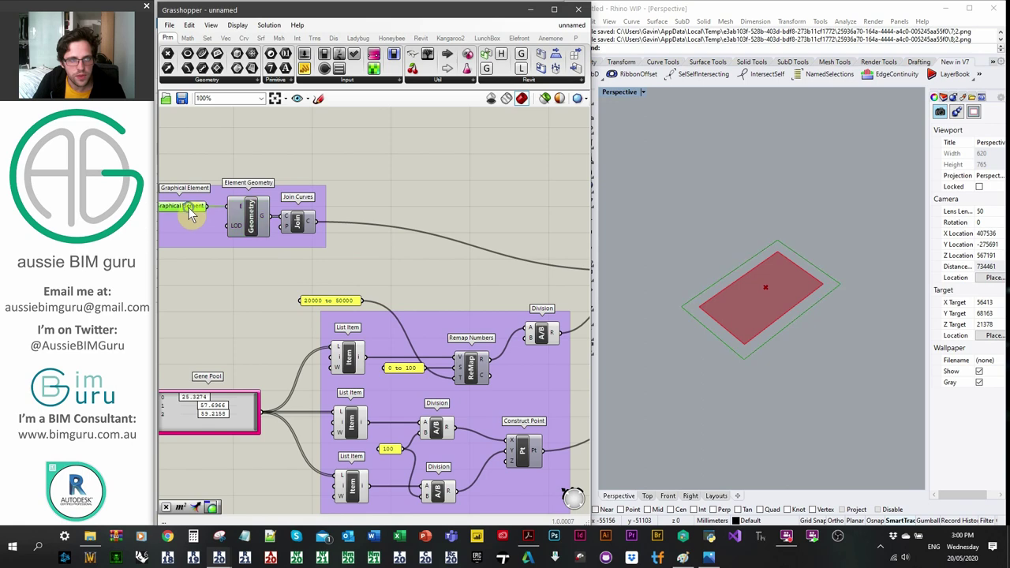
left_click(226, 227)
Turn off the preview of the Surface component between Offset Curve and Evaluate Surface
right_click_drag(455, 194, 254, 174)
left_click(375, 276)
right_click(376, 276)
left_click(402, 293)
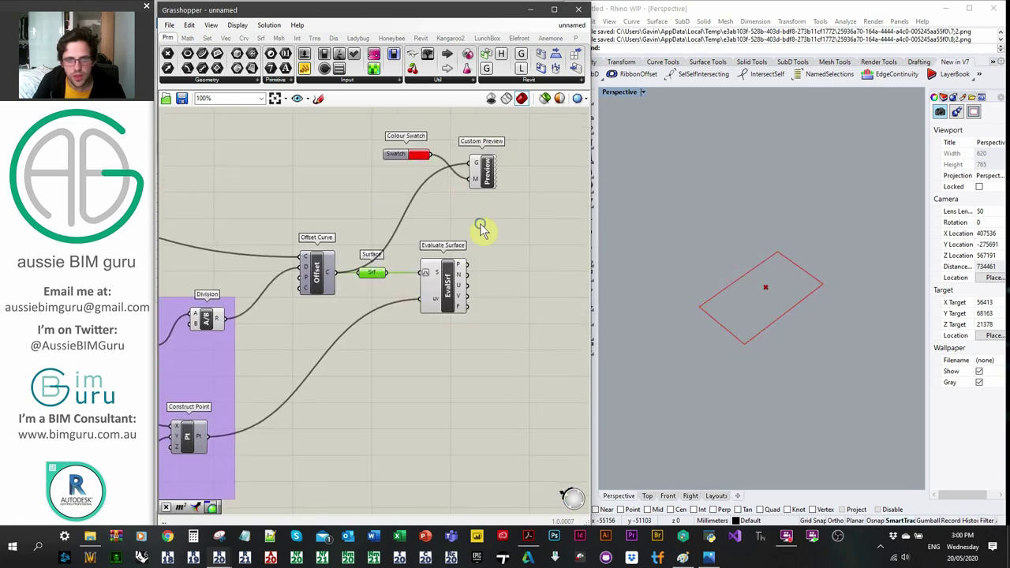
right_click_drag(481, 225, 416, 221)
left_click(420, 175)
left_click(455, 222)
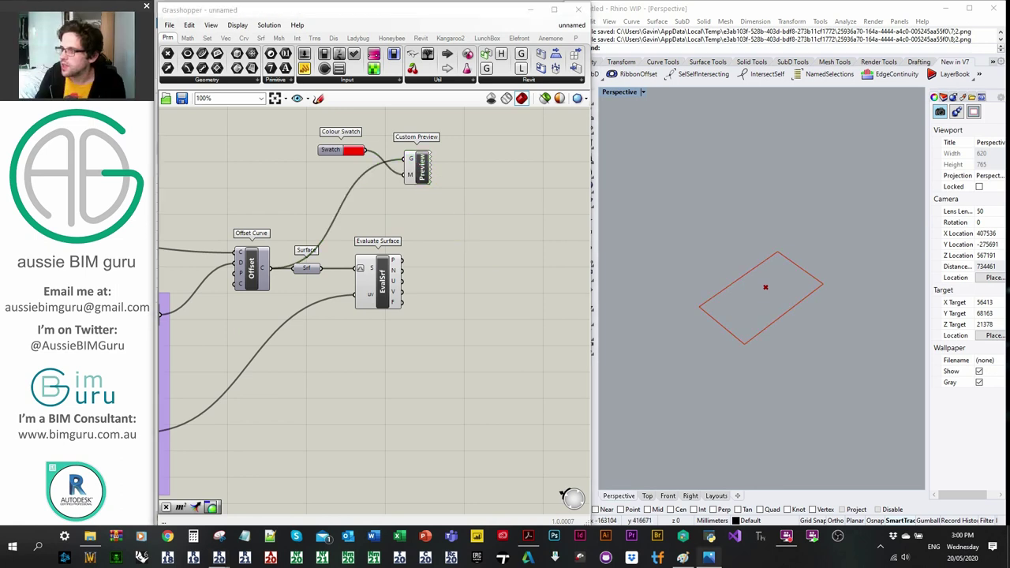
left_click(472, 230)
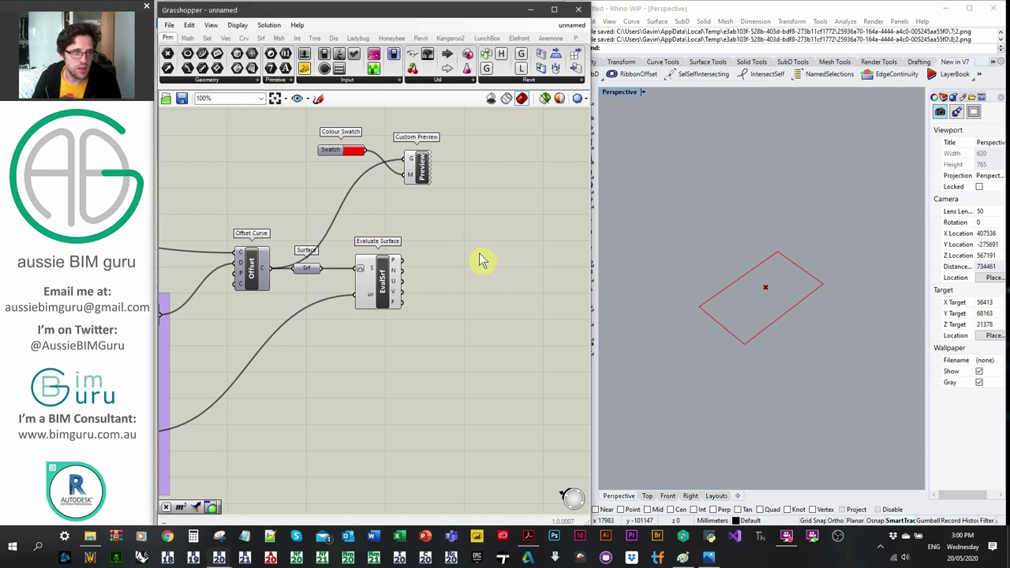
Add a Rectangle component beside Evaluate Surface and connect the evaluated point output to its P input
double_click(482, 263)
type("rect")
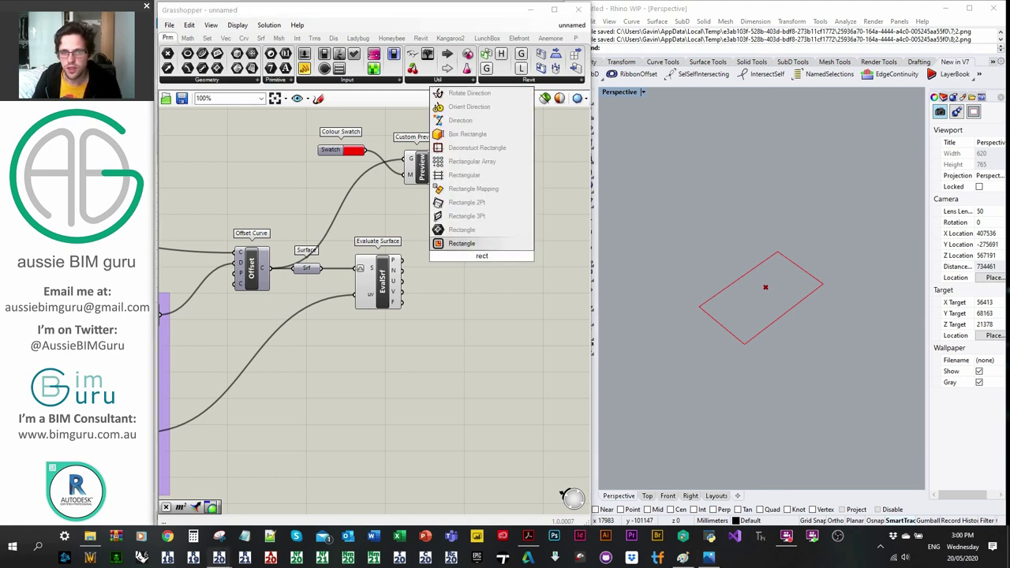
left_click(473, 243)
right_click_drag(506, 290, 454, 275)
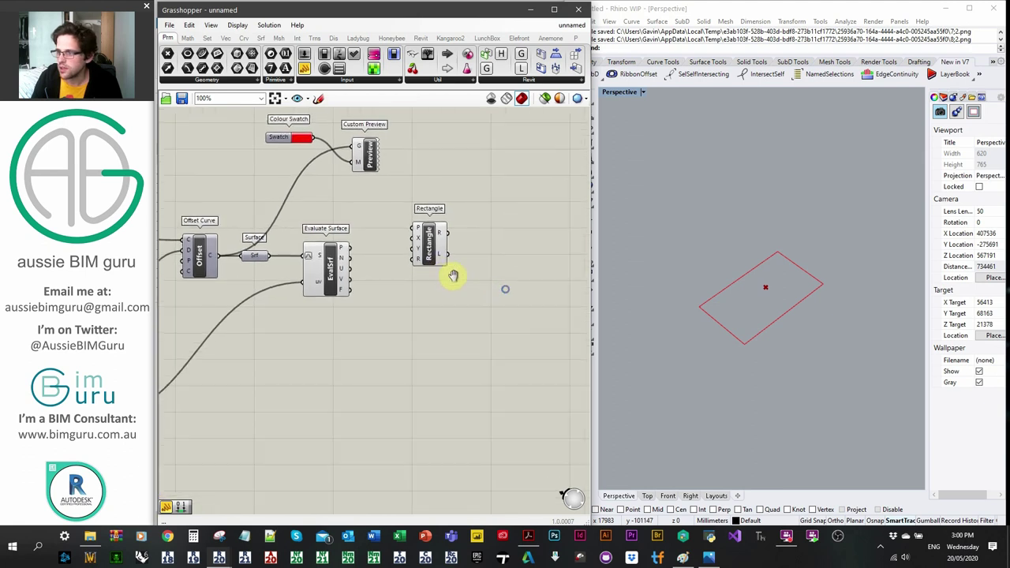
left_click_drag(427, 241, 479, 270)
right_click_drag(398, 243, 454, 226)
left_click_drag(411, 238, 522, 291)
Add a Construct Domain component below Evaluate Surface
mouse_move(378, 299)
right_mouse_down()
mouse_move(462, 286)
mouse_move(397, 298)
right_mouse_up()
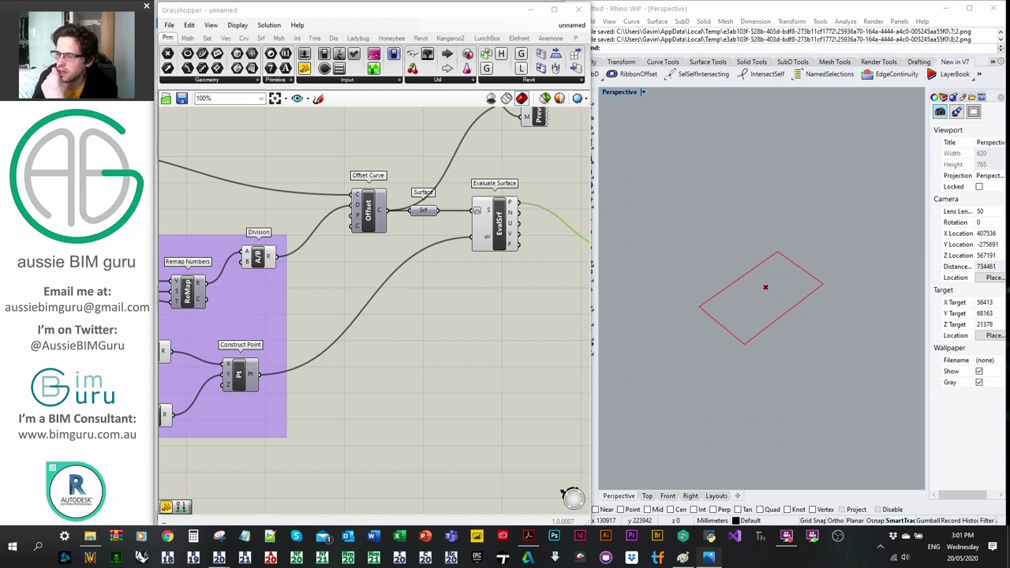
right_click_drag(461, 292, 317, 286)
scroll(482, 273, "up", 2)
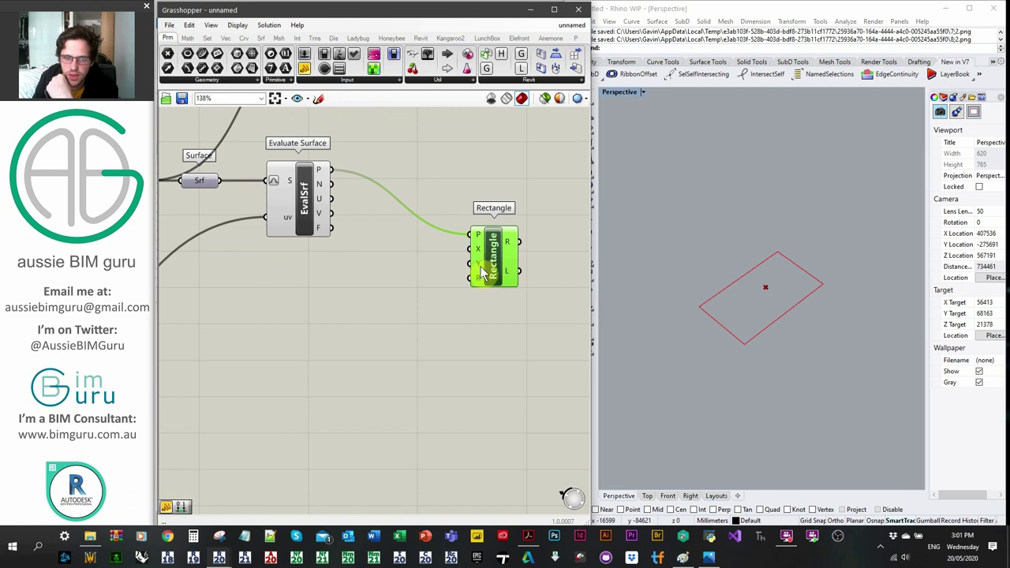
right_click_drag(320, 313, 394, 308)
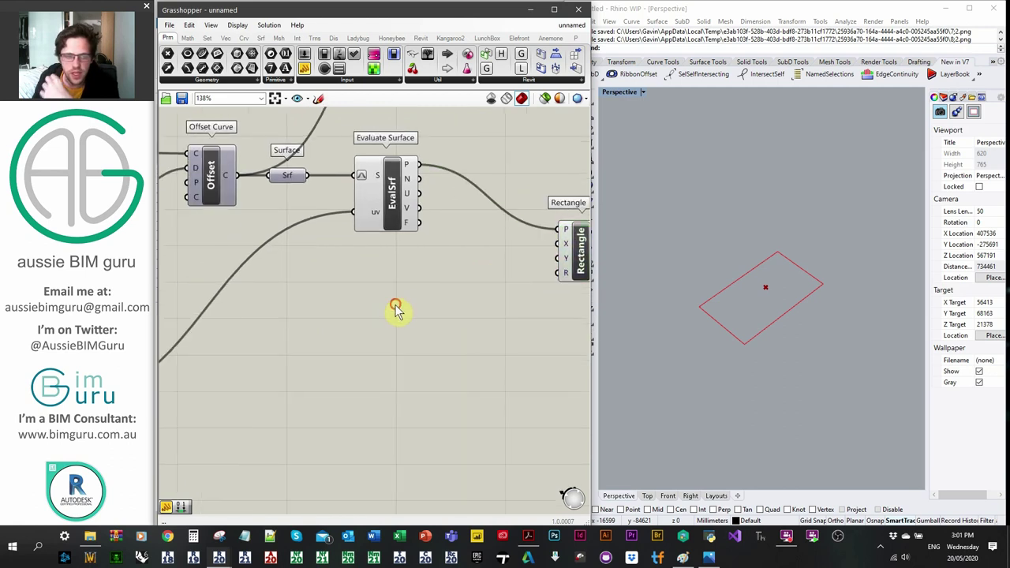
double_click(394, 305)
type("construct doma")
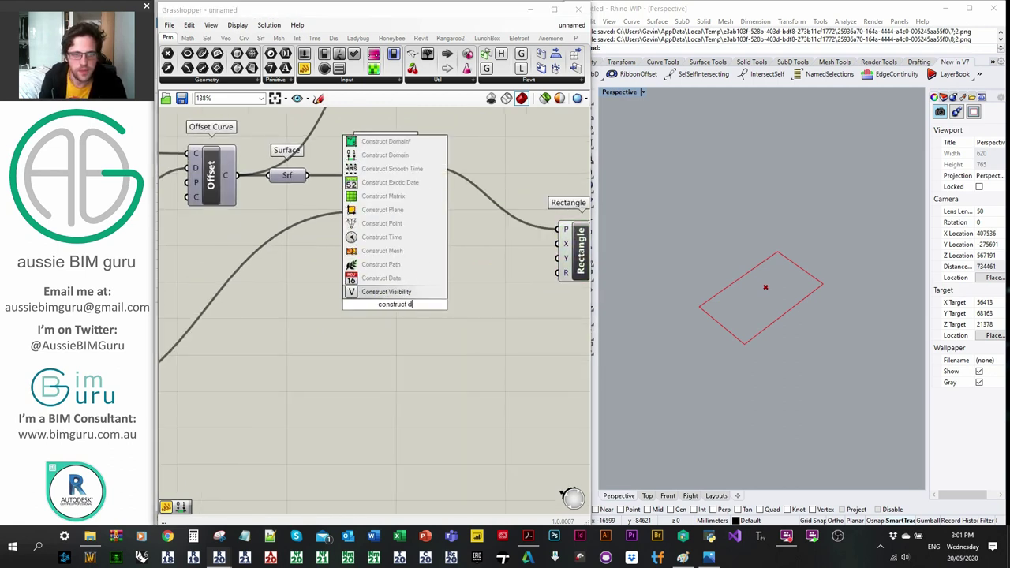
key("Return")
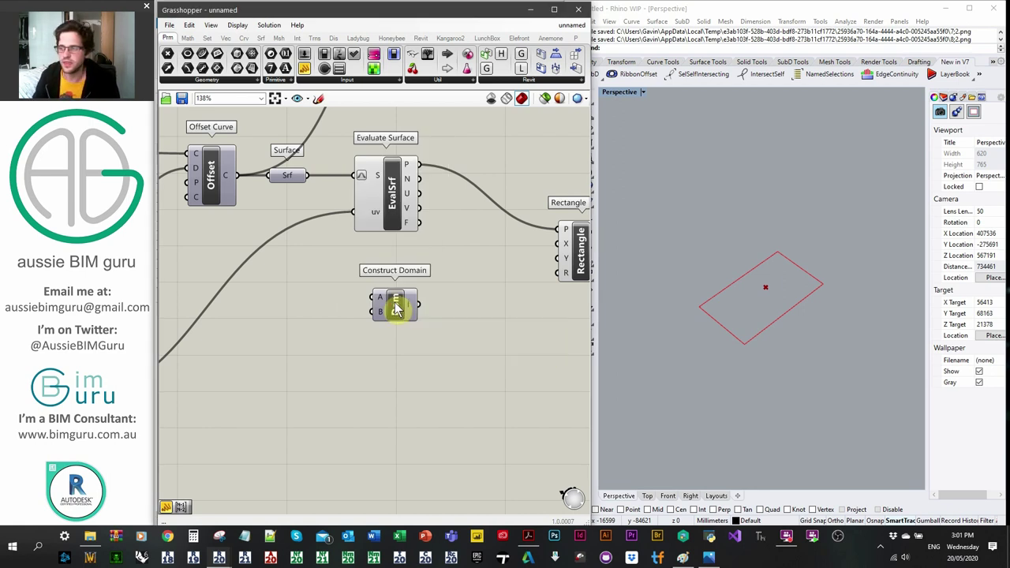
left_click(397, 307)
Connect the output of the Division that feeds the Offset Curve to both the A and B inputs of Construct Domain
right_click_drag(327, 318, 430, 294)
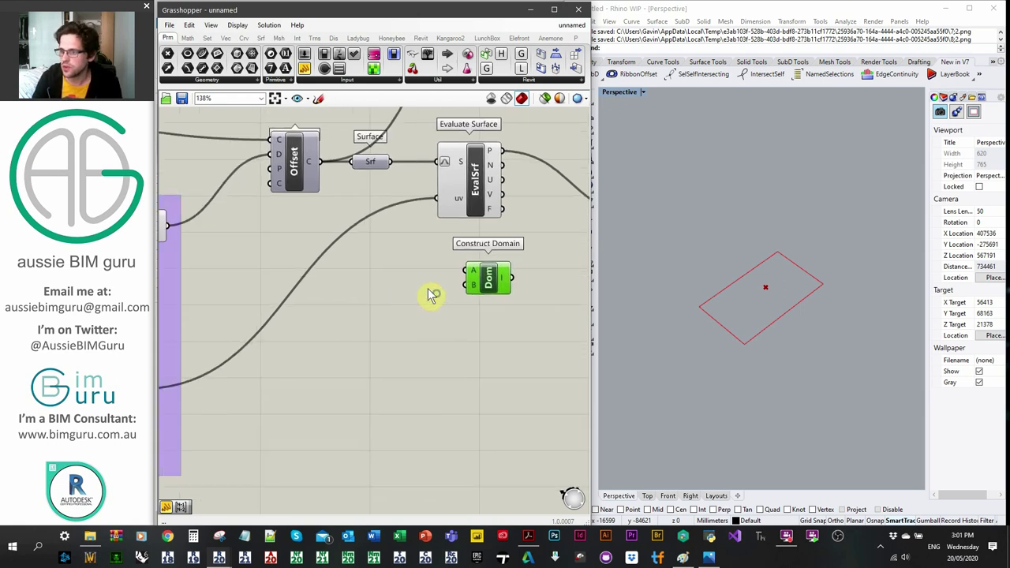
right_click_drag(247, 265, 349, 248)
mouse_move(269, 208)
left_mouse_down()
mouse_move(565, 246)
mouse_move(528, 266)
mouse_move(266, 211)
left_mouse_up()
right_click_drag(429, 294, 257, 274)
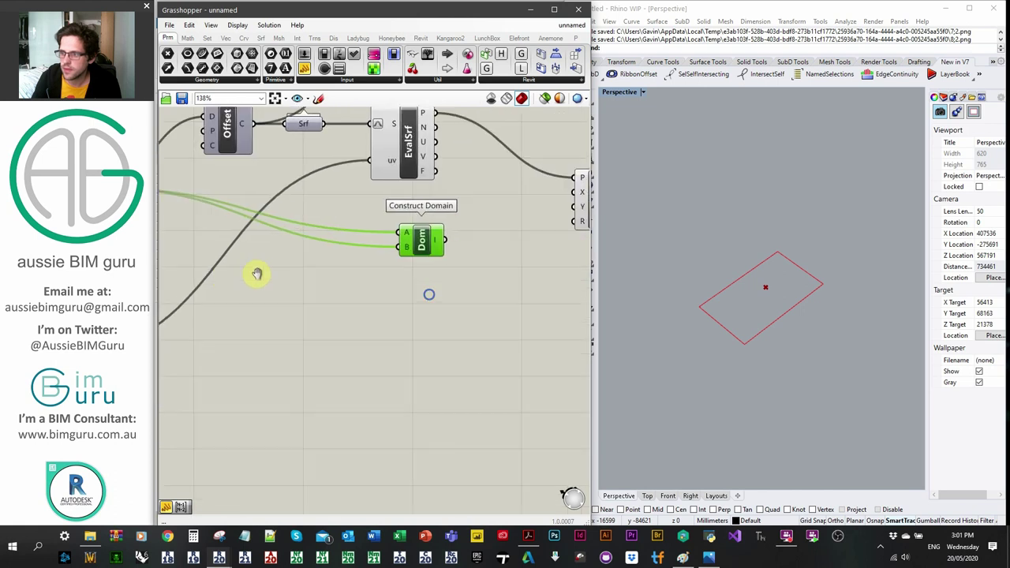
Give the B input of Construct Domain an expression that negates its incoming value
scroll(401, 262, "up", 3)
right_click(411, 246)
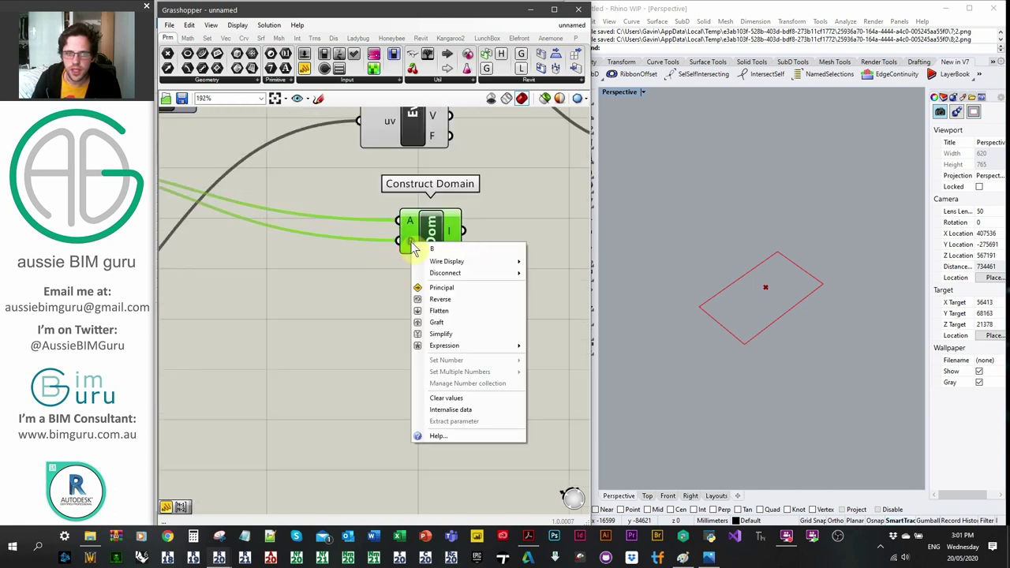
mouse_move(474, 346)
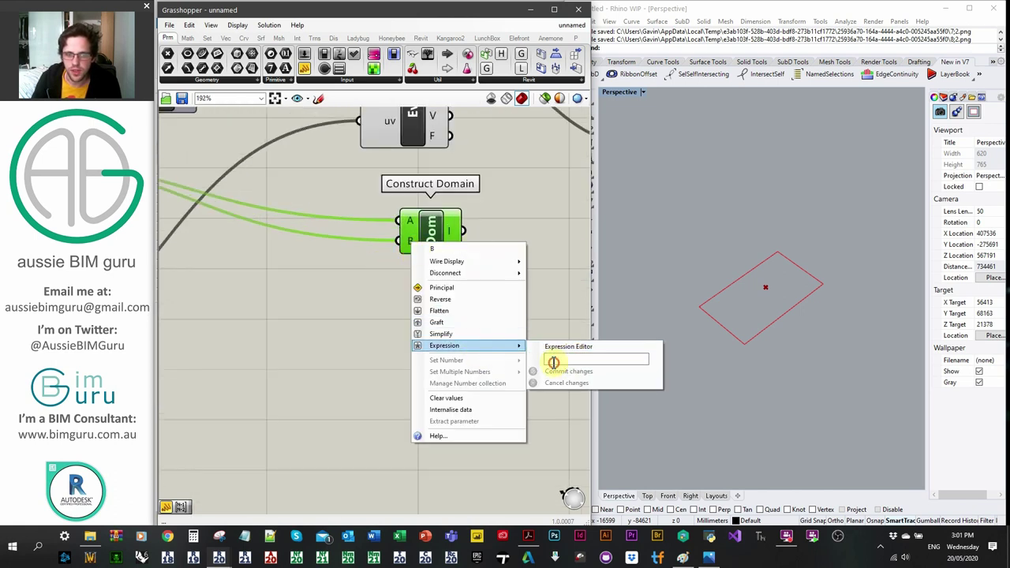
left_click(553, 361)
type("-x")
left_click(566, 371)
left_click(473, 275)
right_click_drag(475, 274, 343, 299)
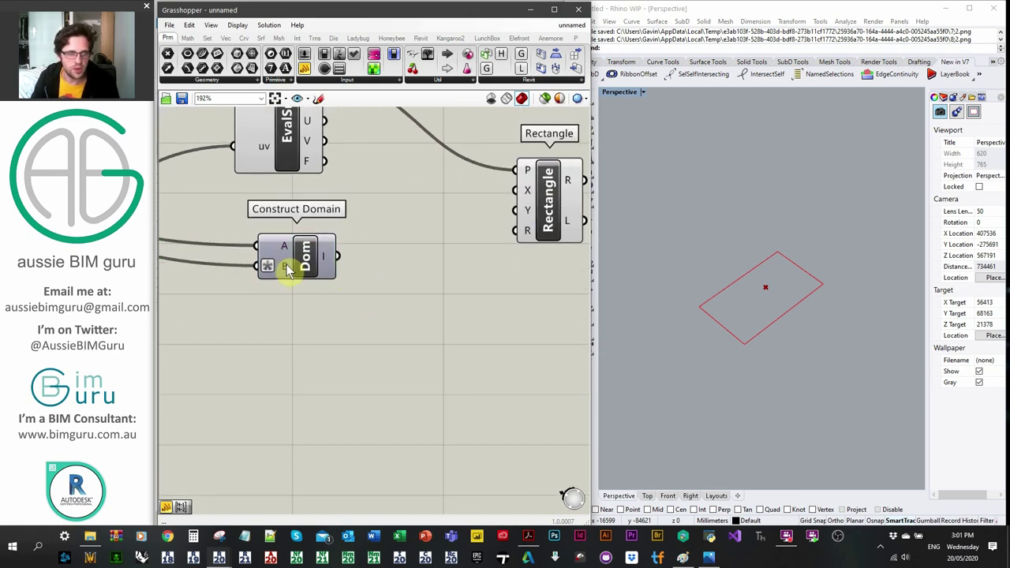
right_click(285, 265)
mouse_move(369, 368)
left_click(427, 382)
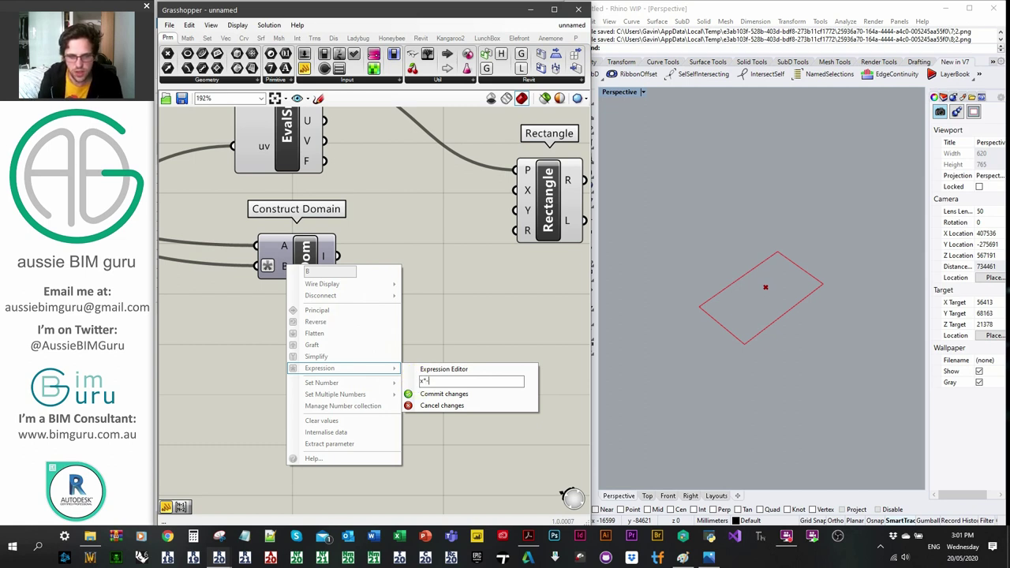
left_click(442, 395)
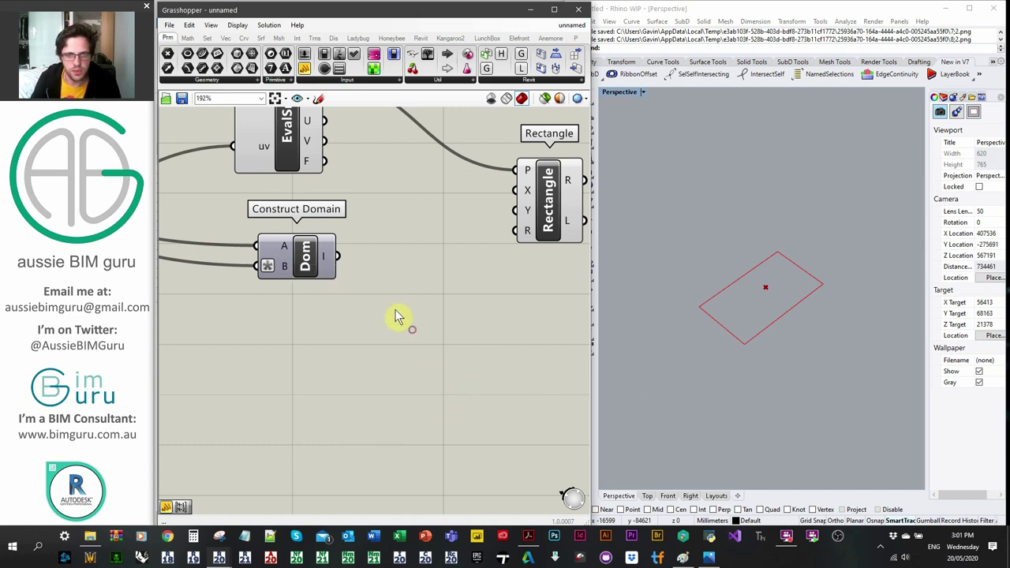
Connect the Construct Domain output to both the X and Y inputs of the Rectangle component
right_click_drag(412, 295, 354, 300)
mouse_move(280, 260)
left_mouse_down()
mouse_move(456, 197)
mouse_move(280, 261)
left_mouse_up()
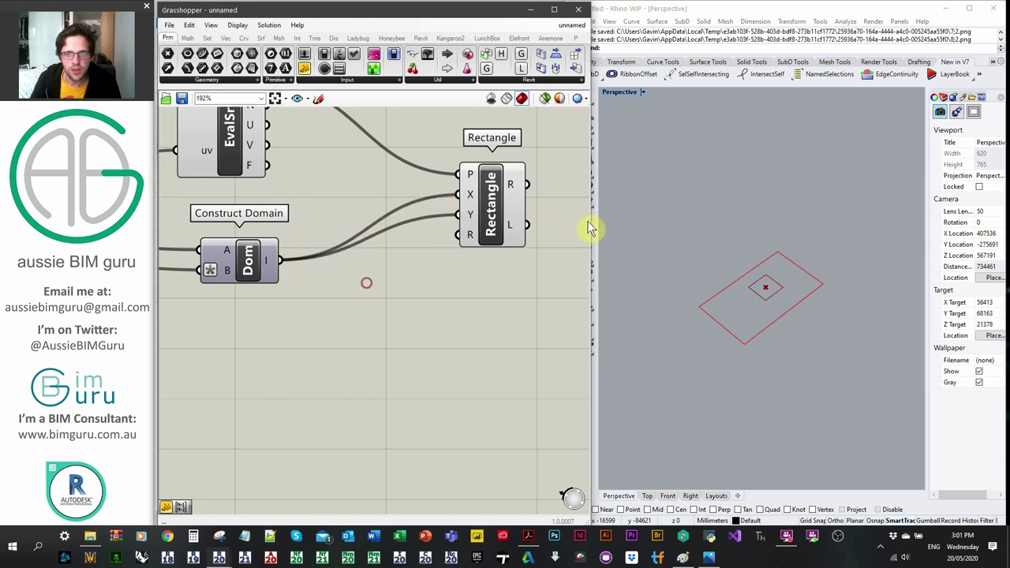
scroll(760, 284, "up", 4)
left_click(369, 338)
Slightly increase the first gene in the Gene Pool to test how the rectangle responds
scroll(432, 320, "down", 7)
right_click_drag(208, 326, 438, 320)
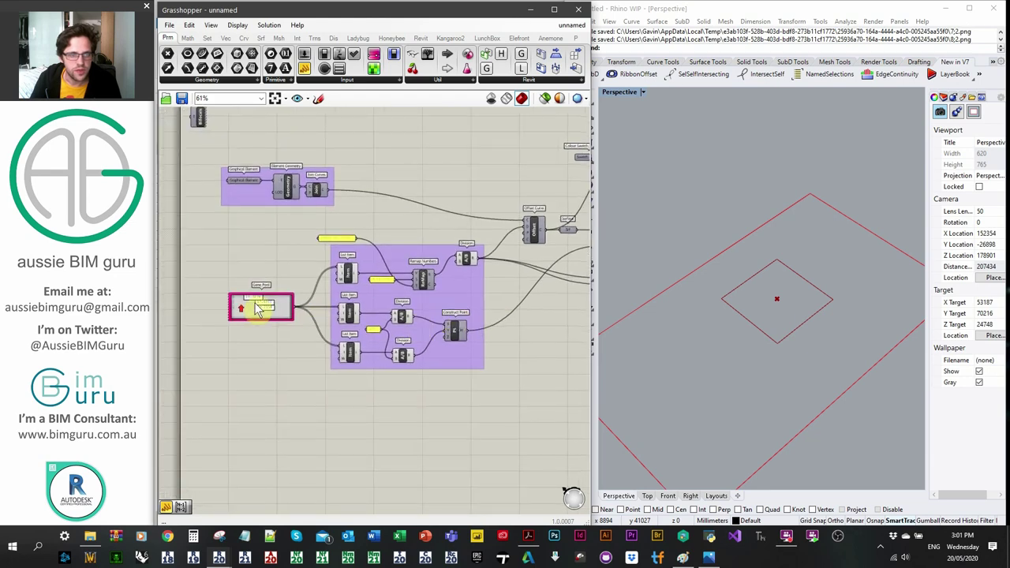
scroll(251, 307, "up", 5)
mouse_move(266, 287)
left_mouse_down()
mouse_move(323, 287)
mouse_move(280, 281)
left_mouse_up()
Turn off the preview of Evaluate Surface and move the Rectangle component down beside Construct Domain
scroll(294, 228, "down", 6)
right_click_drag(419, 299, 244, 312)
scroll(443, 239, "up", 4)
scroll(444, 241, "up", 2)
left_click(444, 231)
left_click(226, 175)
right_click(223, 164)
left_click(250, 180)
left_click_drag(463, 231, 415, 270)
key("alt+Tab")
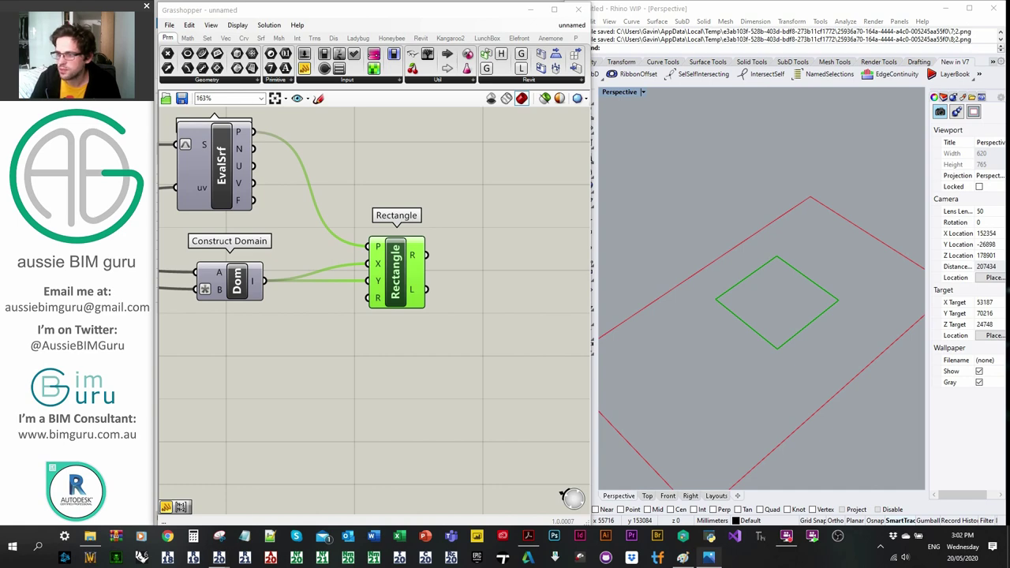
left_click(462, 346)
Add a Multiplication component in the empty canvas area below Construct Domain
scroll(459, 344, "down", 3)
right_click_drag(242, 385, 418, 327)
scroll(410, 330, "up", 2)
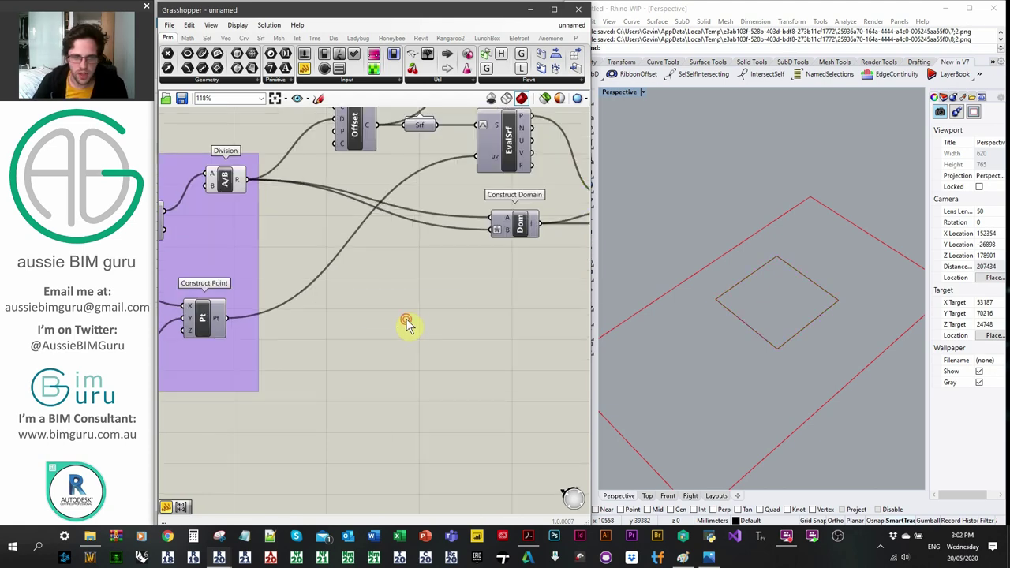
double_click(406, 324)
type("*")
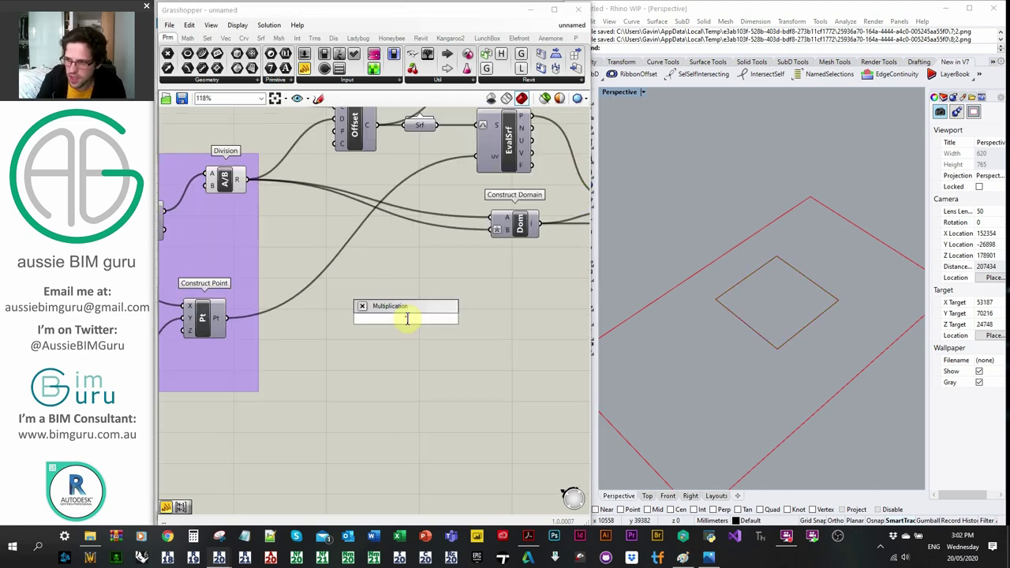
key("Return")
Connect the mapped output of Remap Numbers to both the A and B inputs of Multiplication
right_click_drag(335, 312, 459, 317)
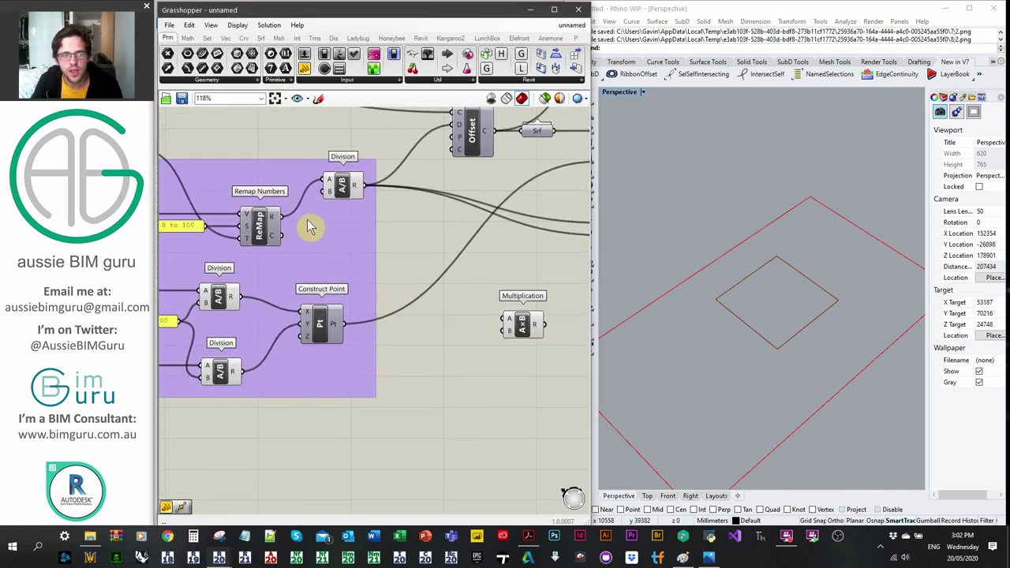
mouse_move(281, 215)
left_mouse_down()
mouse_move(519, 266)
mouse_move(509, 315)
mouse_move(285, 219)
left_mouse_up()
right_click_drag(521, 335, 340, 317)
scroll(406, 317, "up", 3)
left_click(404, 315)
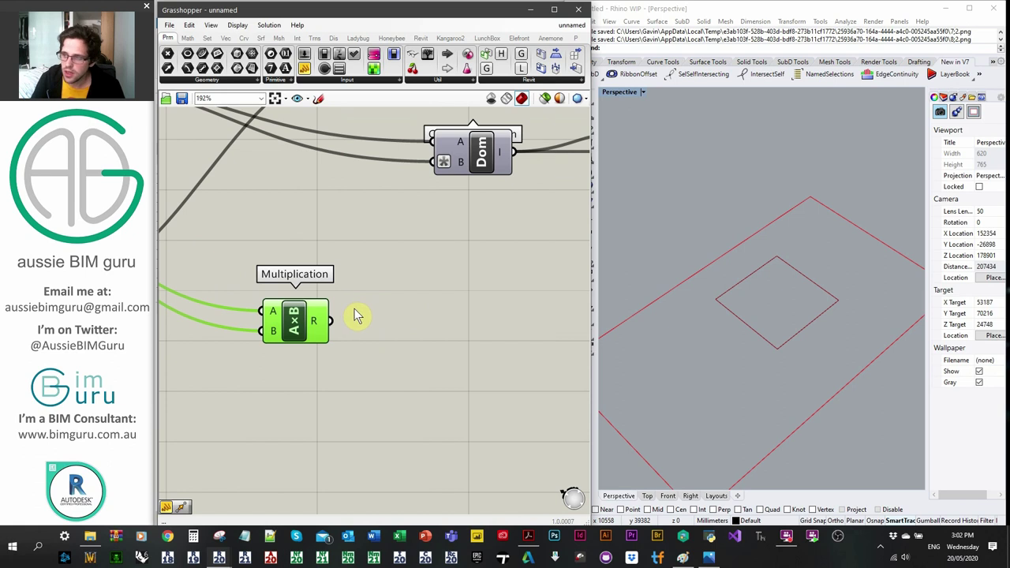
Add a Division component beside Multiplication and connect the multiplication result to its A input
double_click(380, 308)
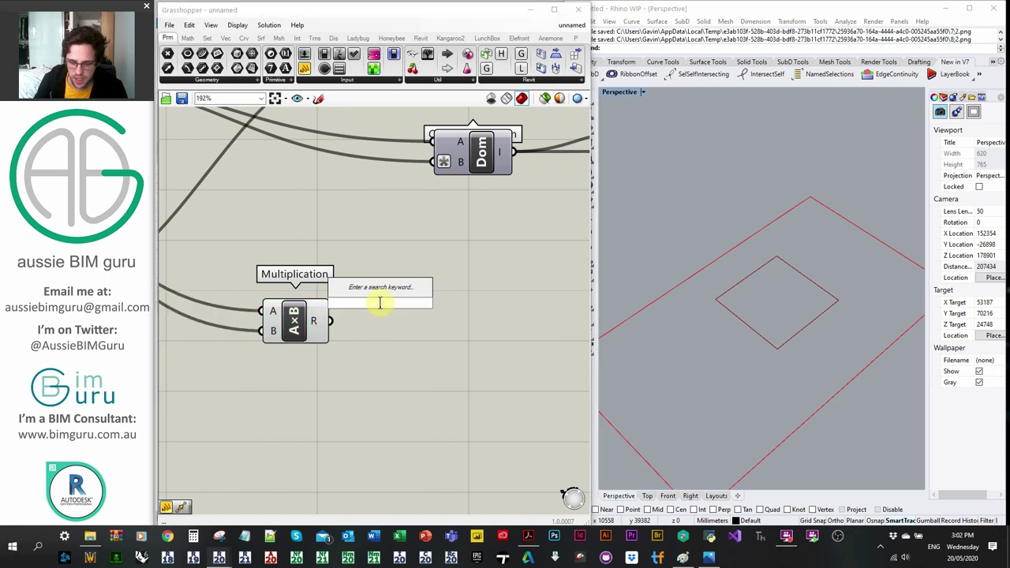
type("/")
key("Return")
left_click_drag(386, 318, 446, 345)
left_click_drag(314, 325, 405, 322)
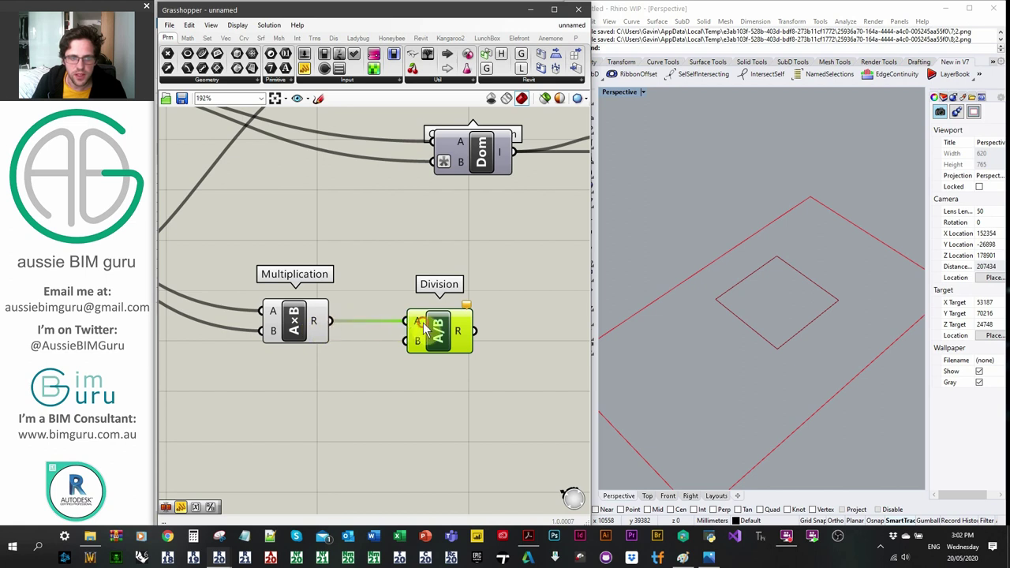
right_click_drag(344, 390, 420, 376)
Add a panel containing 1000000, connect it to the new Division's B input and place it beneath Multiplication
double_click(338, 352)
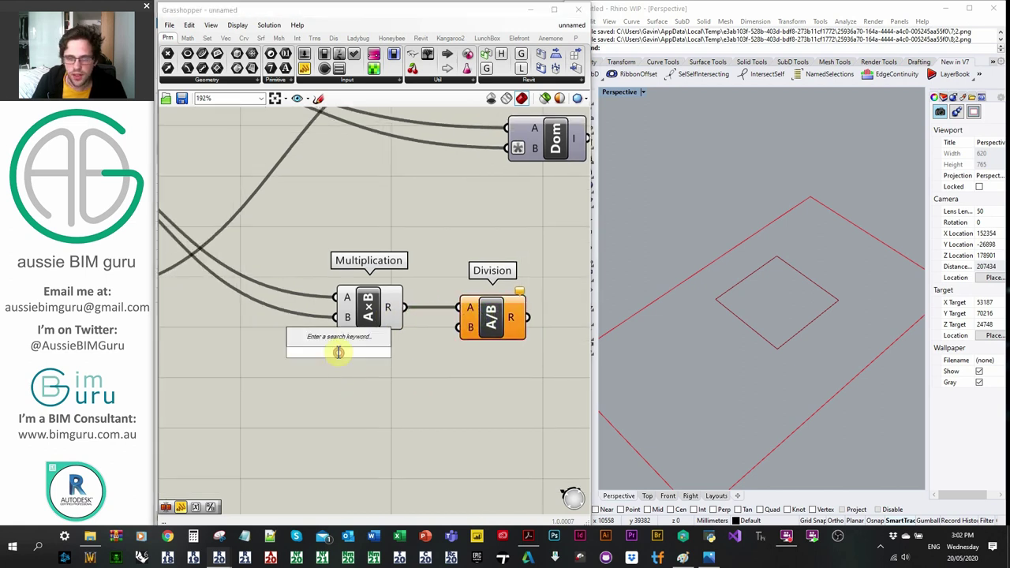
type("//1000000")
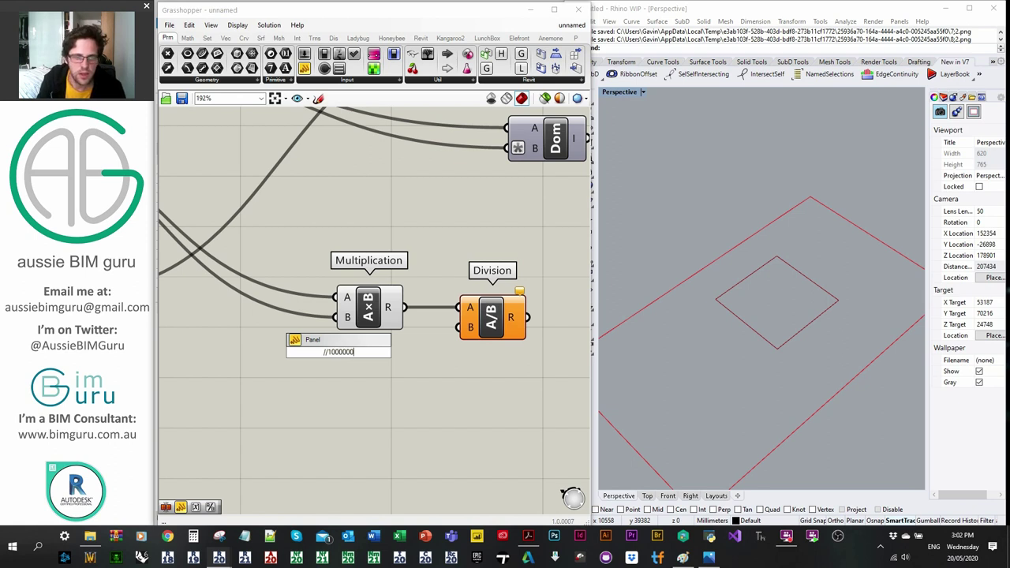
key("Return")
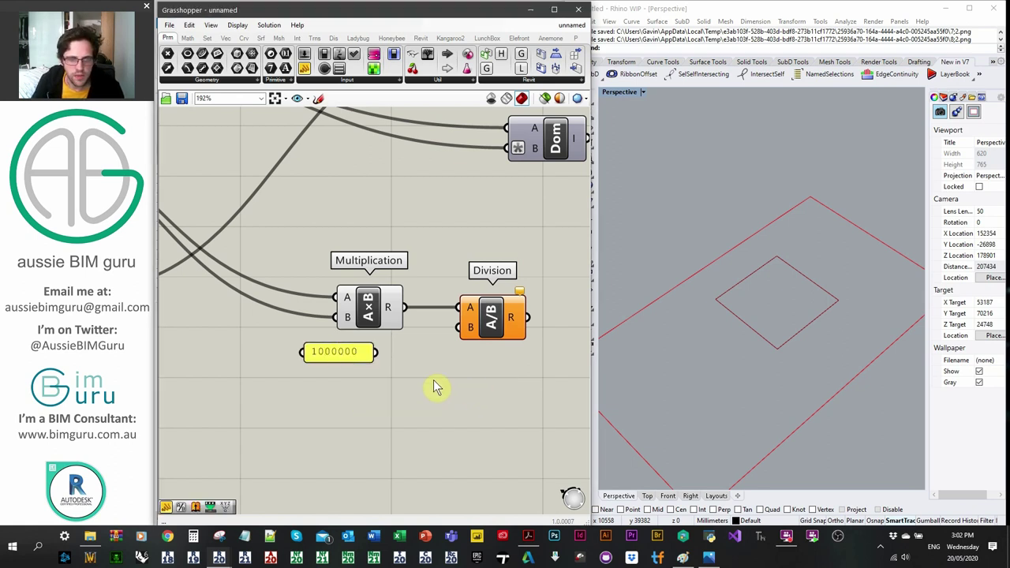
left_click_drag(379, 352, 459, 327)
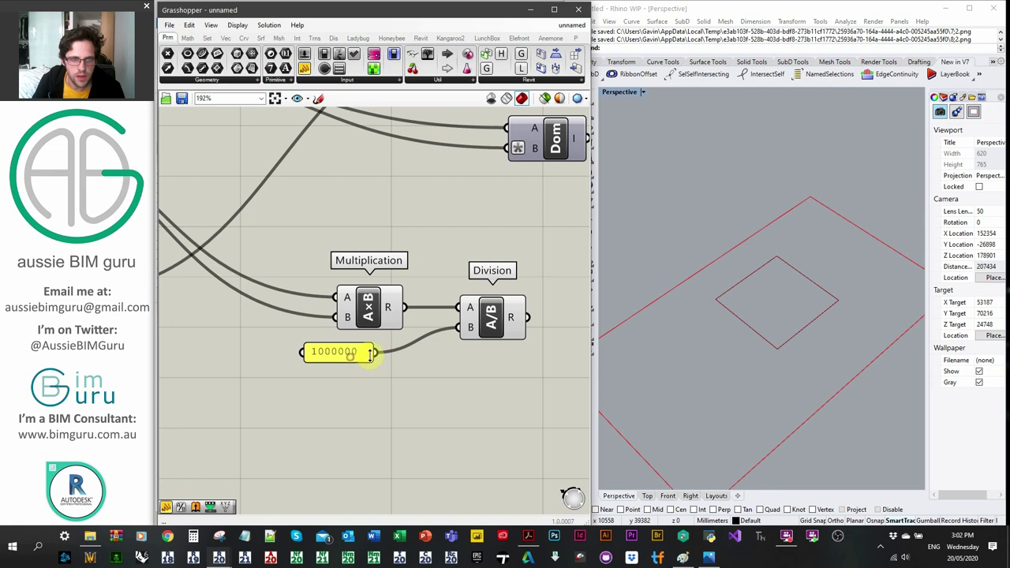
left_click_drag(351, 359, 381, 353)
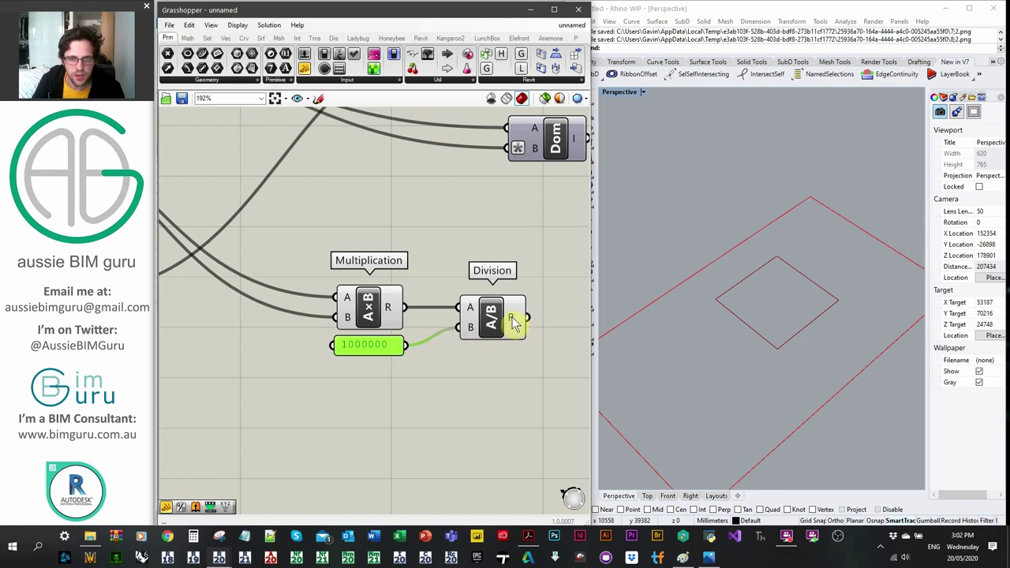
Check the remapped number and the result of the Division that divides the product by 1000000
mouse_move(514, 322)
scroll(526, 349, "down", 5)
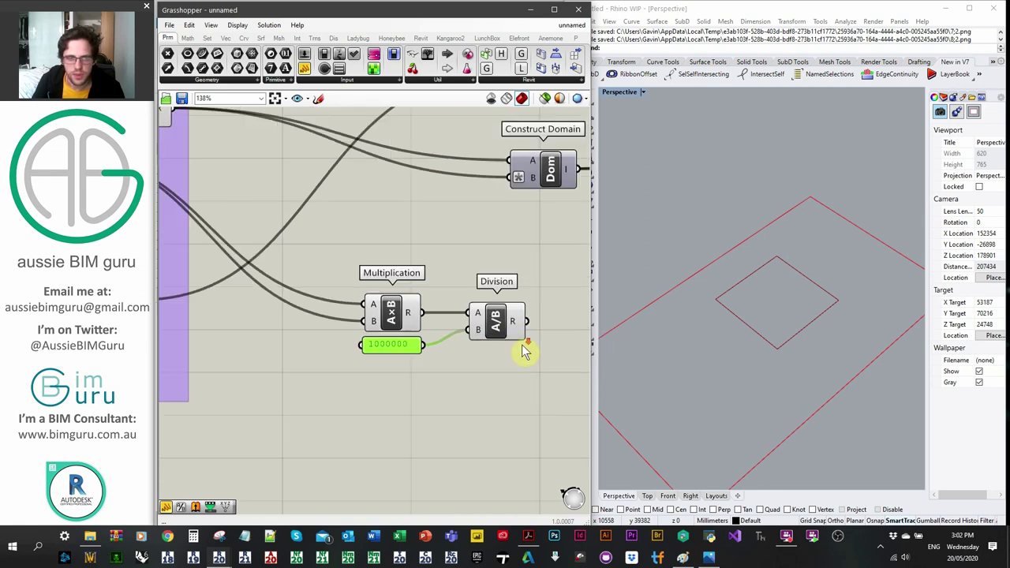
right_click_drag(211, 352, 420, 338)
scroll(309, 265, "up", 3)
scroll(381, 287, "down", 2)
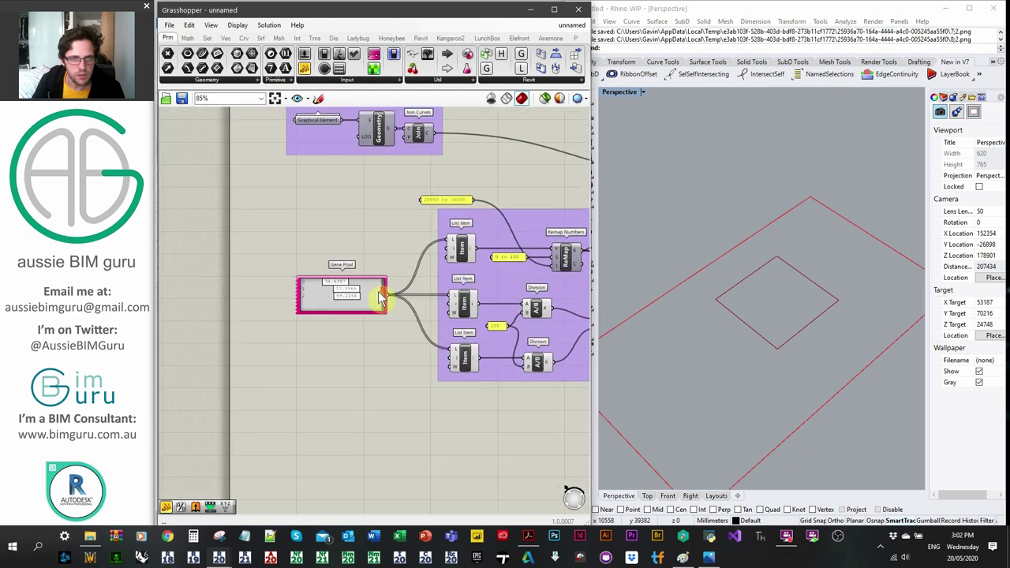
right_click_drag(378, 292, 294, 292)
scroll(501, 261, "up", 3)
right_click_drag(501, 261, 356, 256)
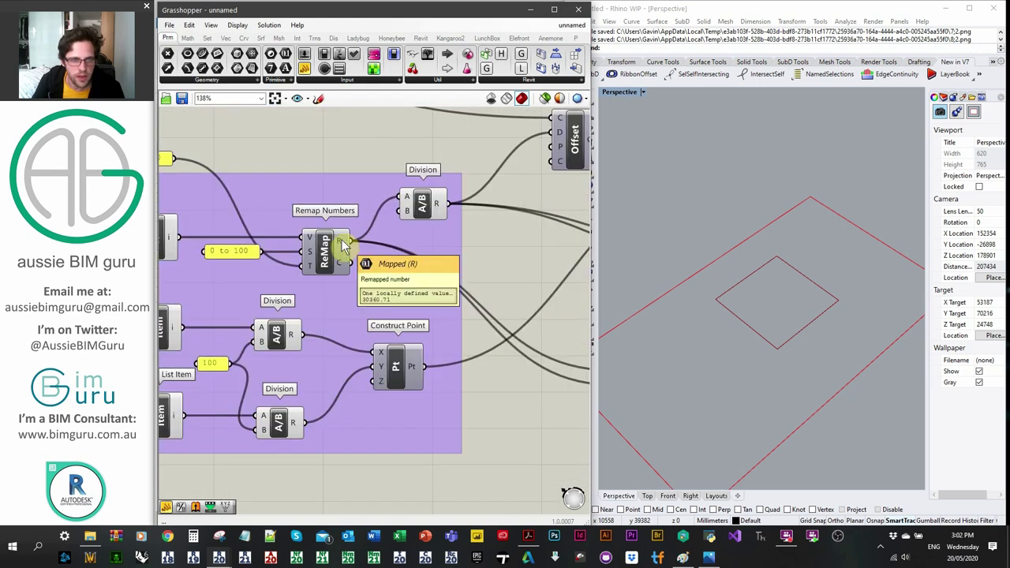
right_click_drag(498, 359, 247, 319)
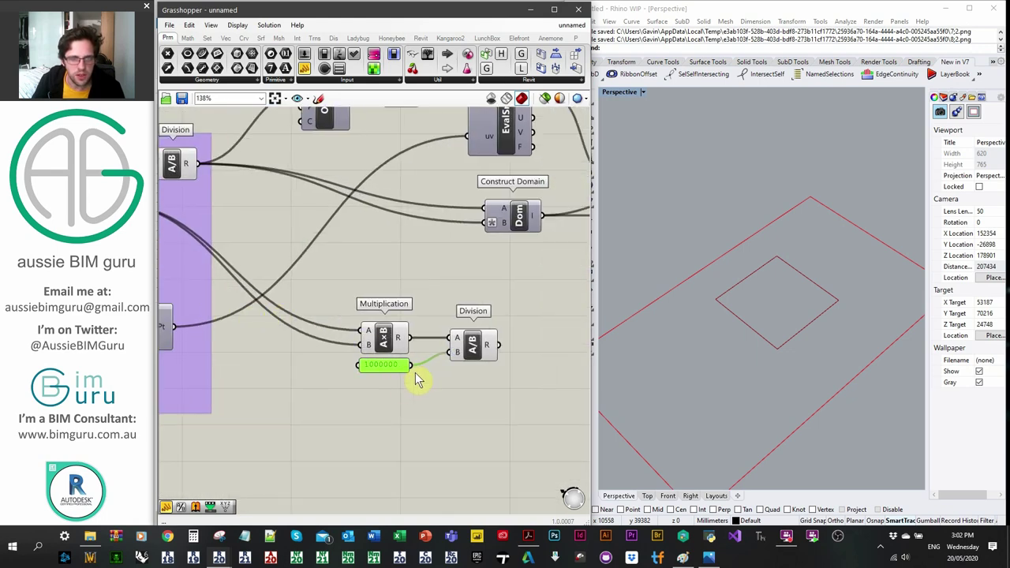
mouse_move(489, 352)
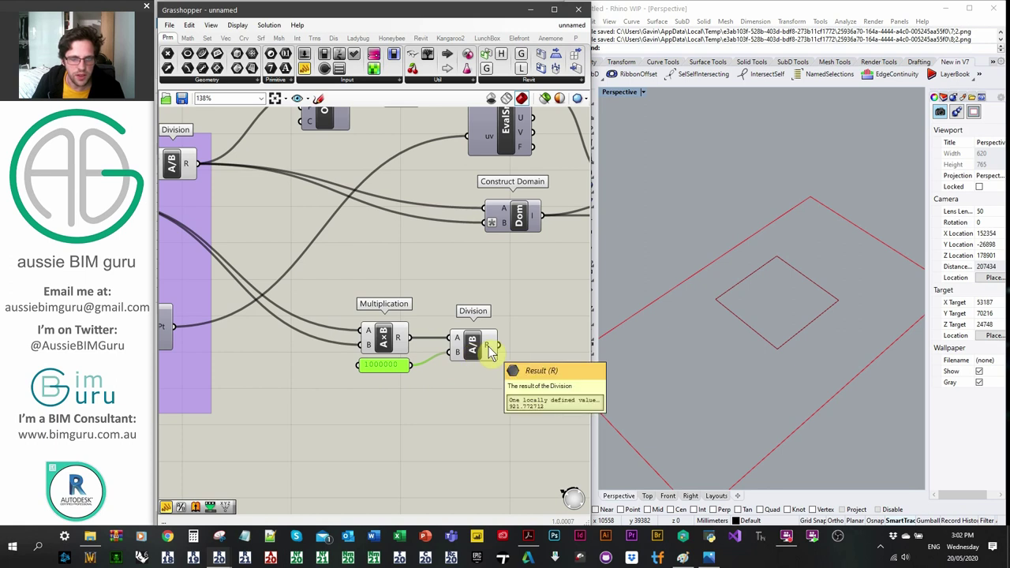
right_click_drag(506, 353, 440, 338)
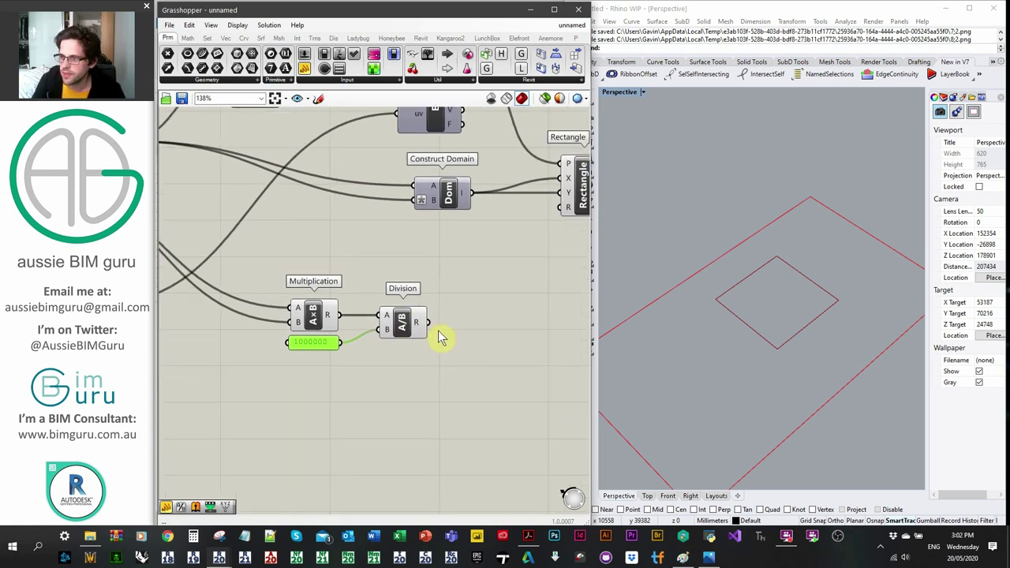
Add a second Division component and connect the first Division's result to its A input
double_click(480, 357)
type("division")
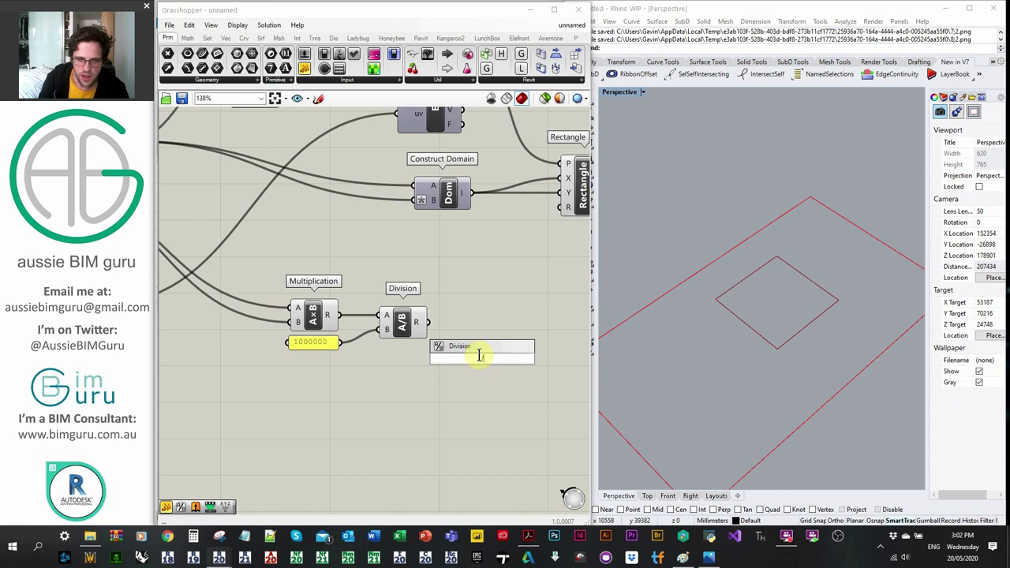
key("Return")
scroll(426, 315, "up", 3)
left_click_drag(411, 310, 452, 351)
Add a panel containing 5000000, connect it to the second Division's B input and place it beneath the first Division
right_click_drag(406, 410, 456, 343)
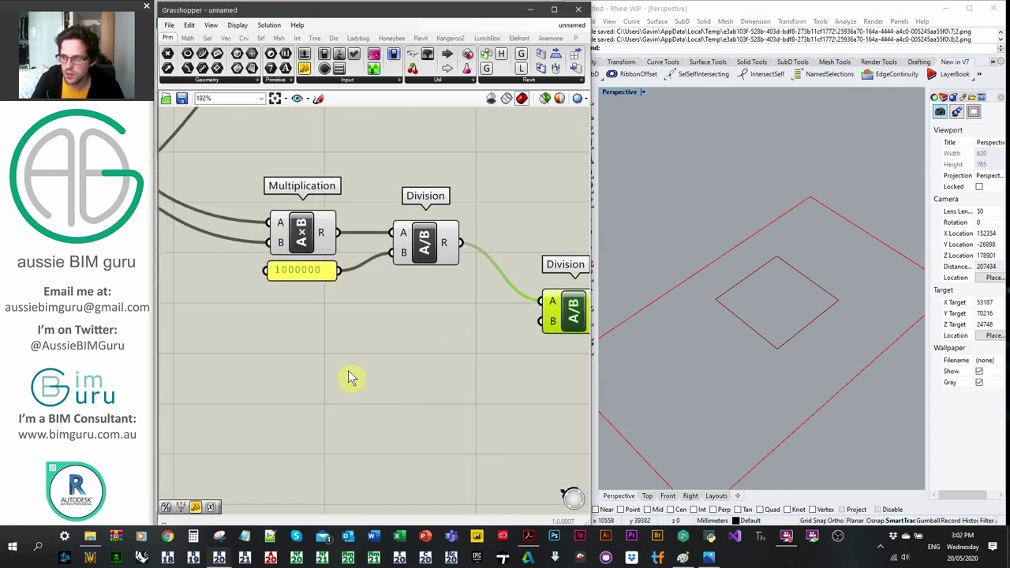
double_click(348, 370)
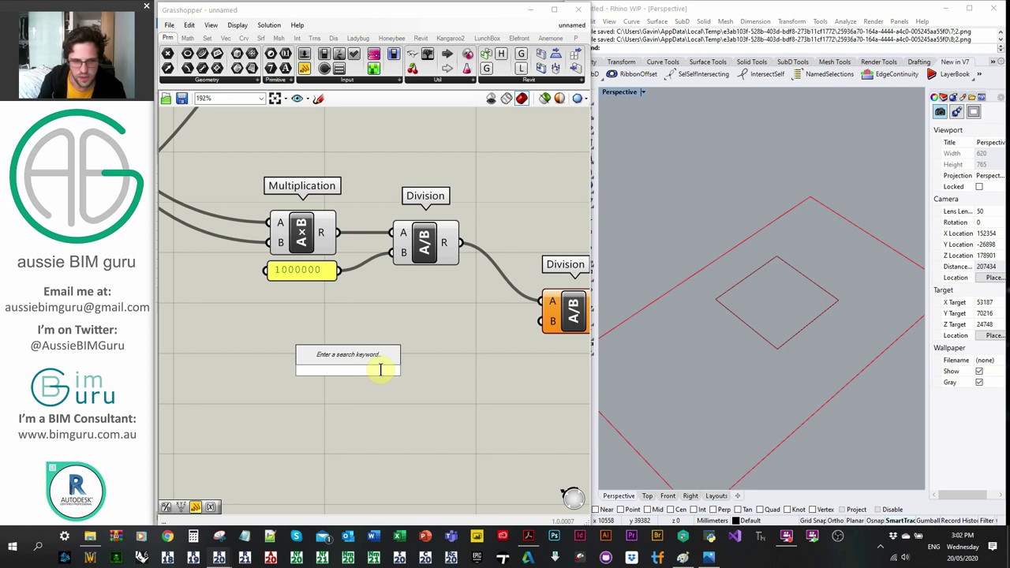
type("//5000000")
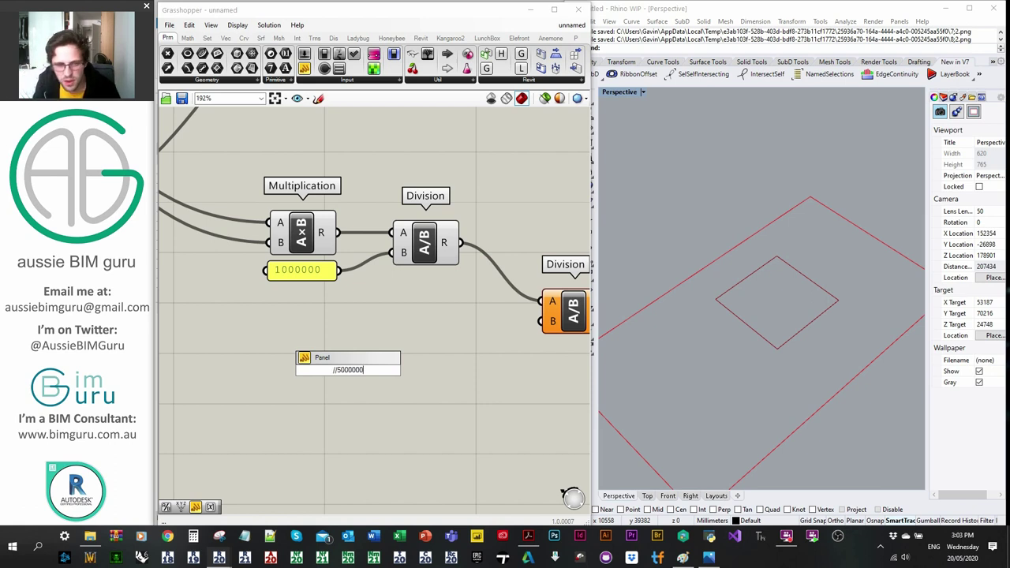
key("Return")
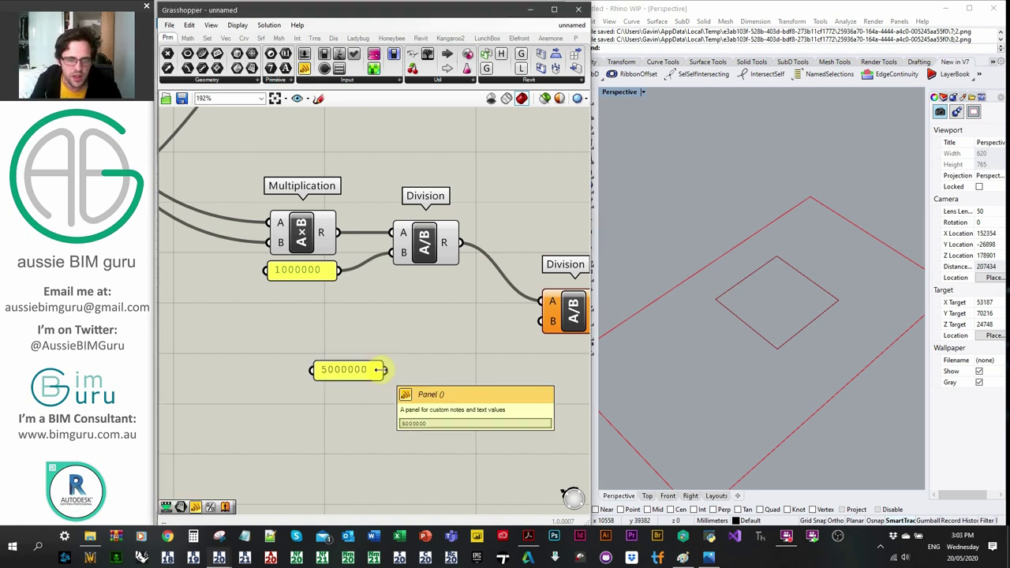
left_click_drag(389, 372, 541, 322)
left_click_drag(330, 376, 421, 328)
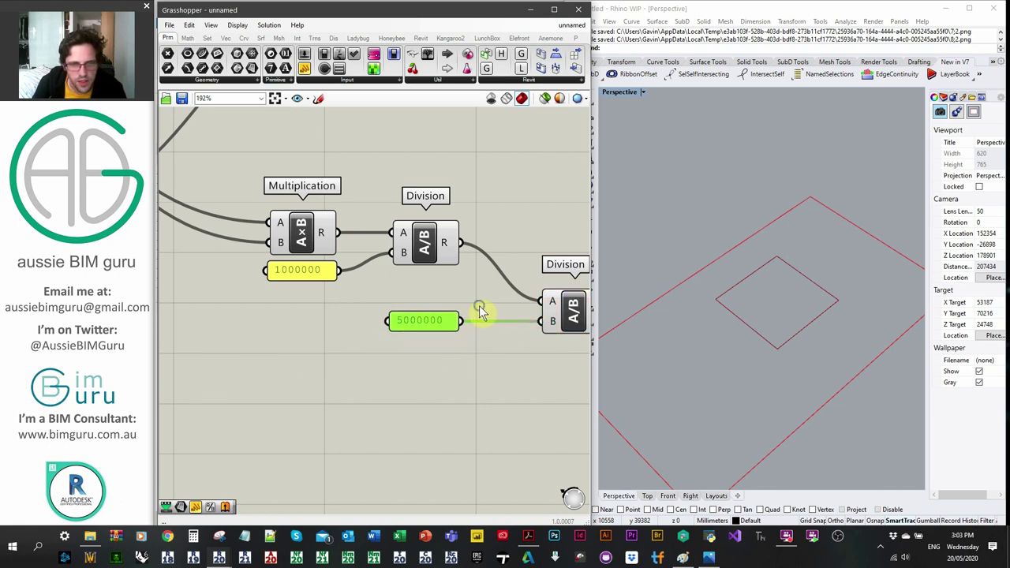
Swap the second Division's inputs so the 5000000 panel feeds A and the first Division's result feeds B
right_click_drag(479, 306, 329, 302)
mouse_move(448, 312)
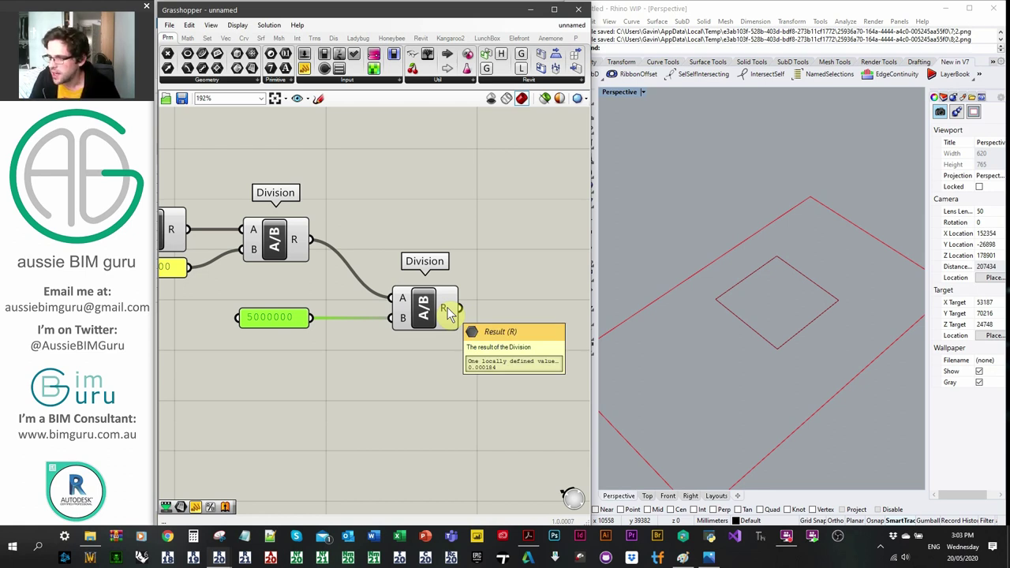
left_click(389, 321)
left_click_drag(313, 322, 424, 318)
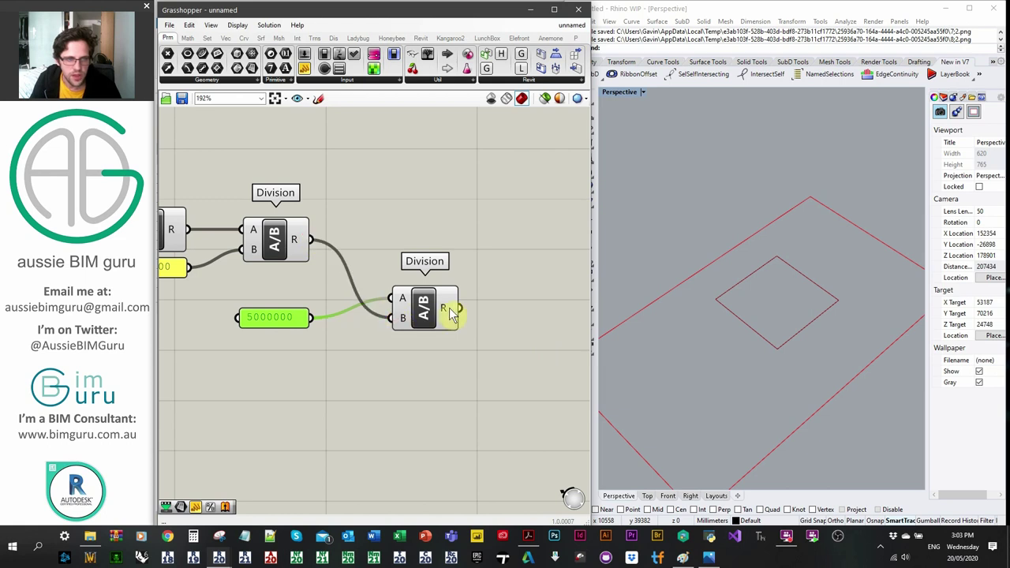
mouse_move(451, 314)
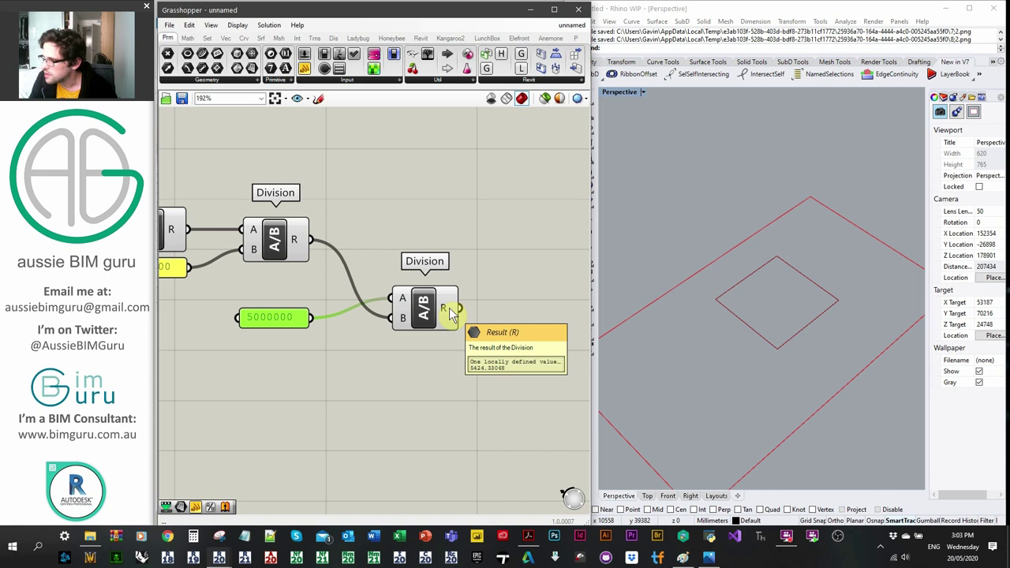
Try 500000 in the second Division's panel, check the result and restore the panel to 5000000
double_click(272, 319)
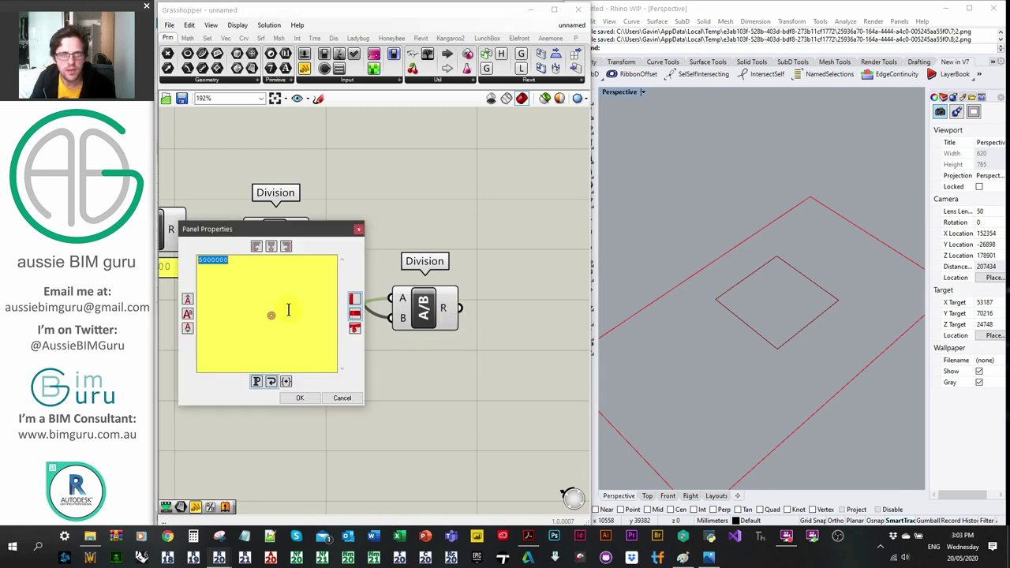
left_click(297, 398)
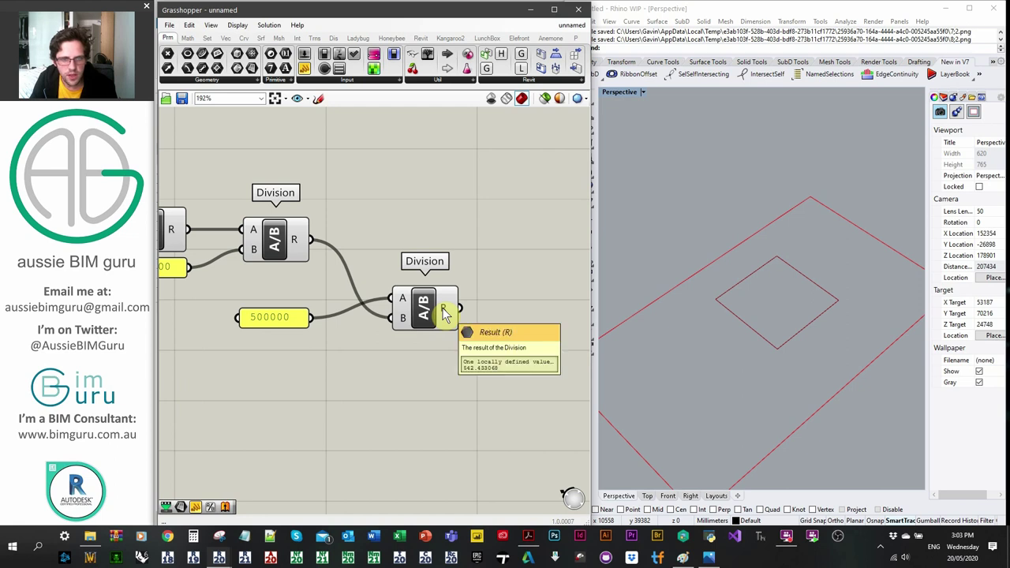
double_click(274, 320)
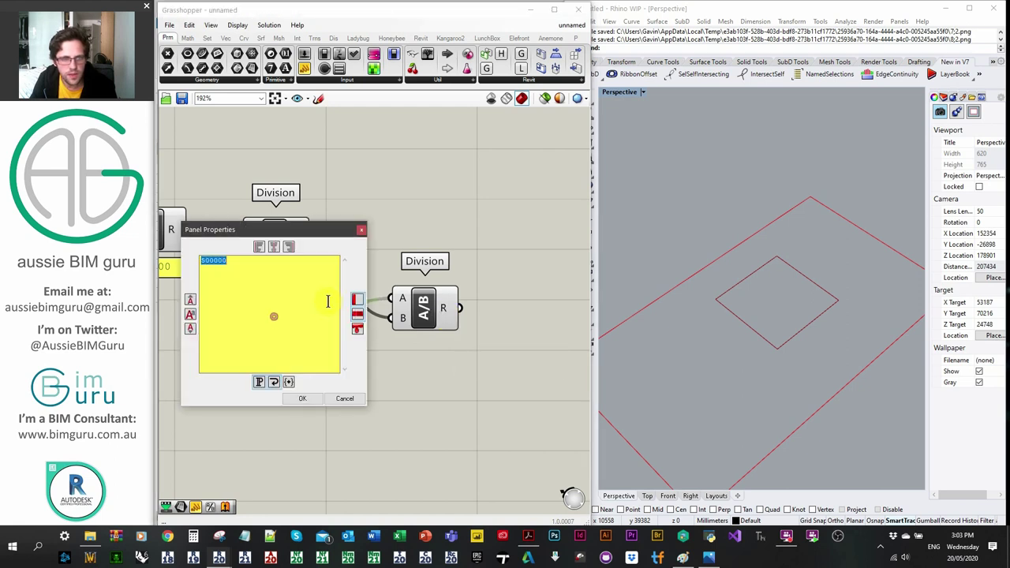
left_click(309, 400)
right_click_drag(450, 361, 398, 366)
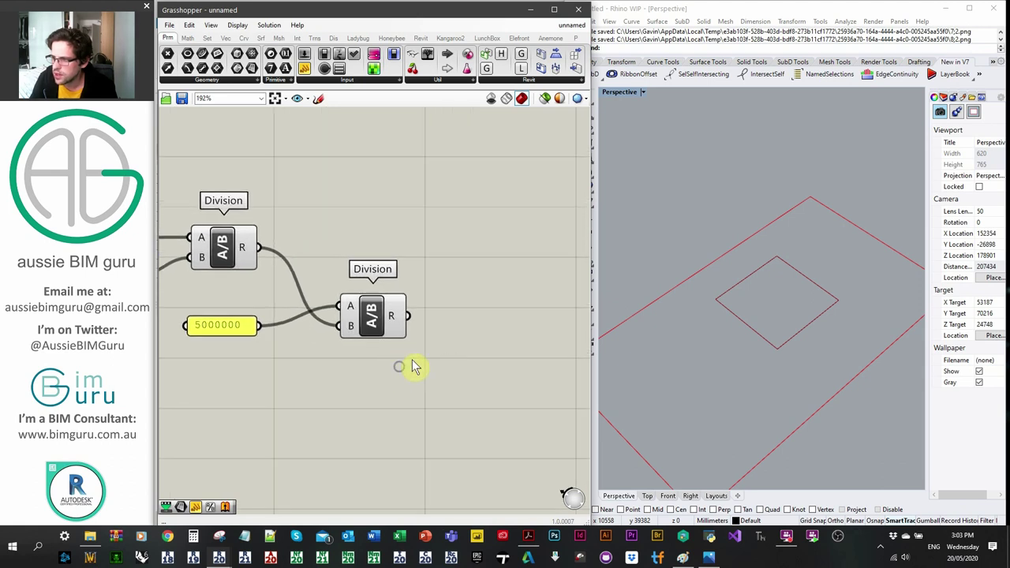
Set the first Division's divisor panel to 10000000 and line the 5000000 panel up with the second Division's A input
right_click_drag(289, 374, 496, 368)
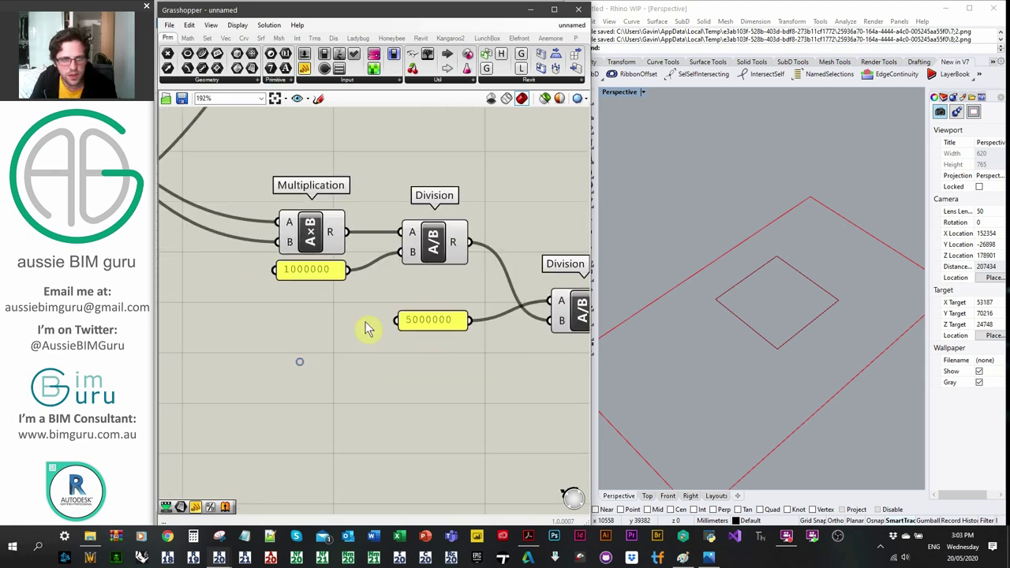
left_click(303, 279)
double_click(303, 278)
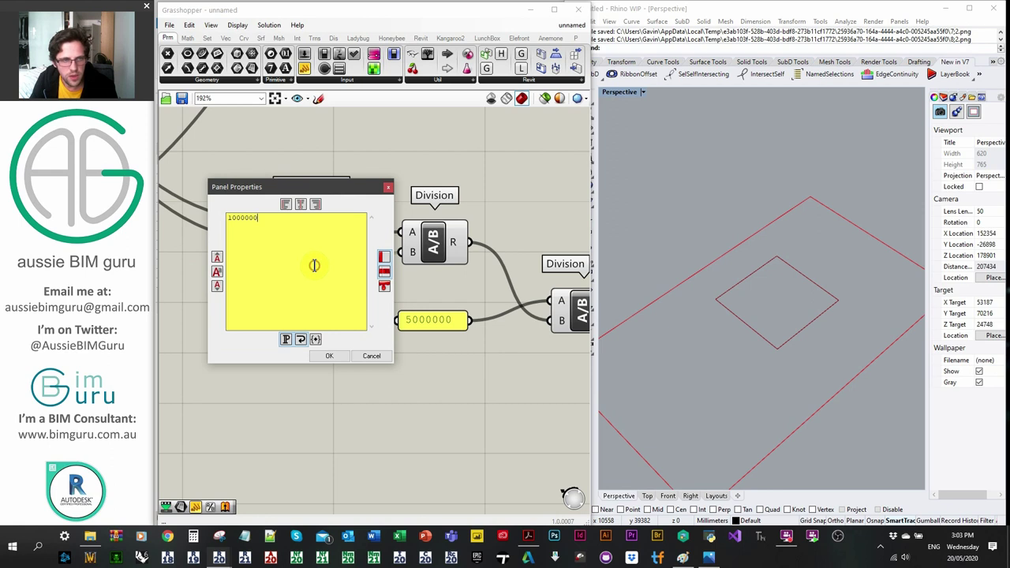
left_click(327, 357)
right_click_drag(400, 361, 254, 361)
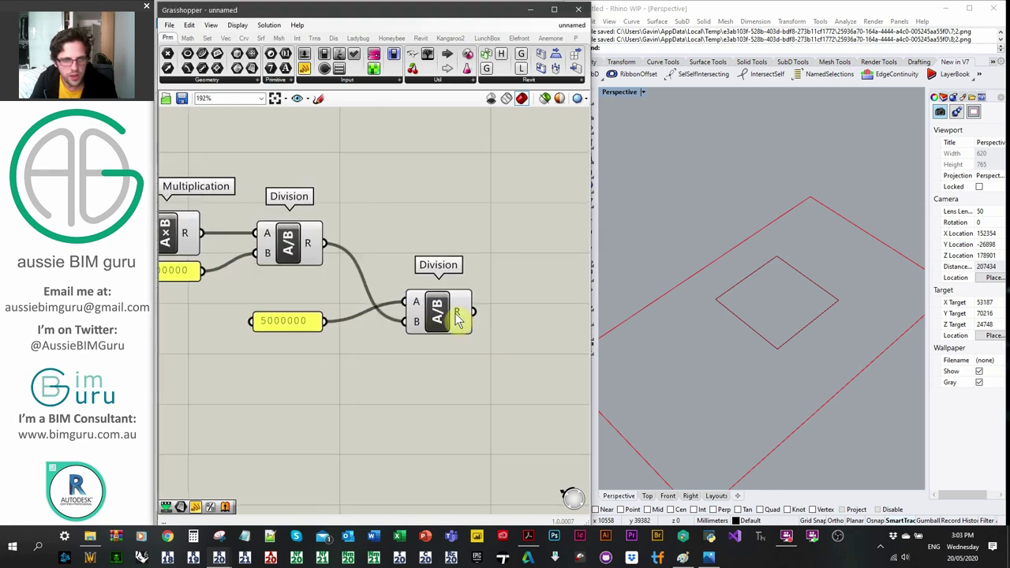
mouse_move(460, 316)
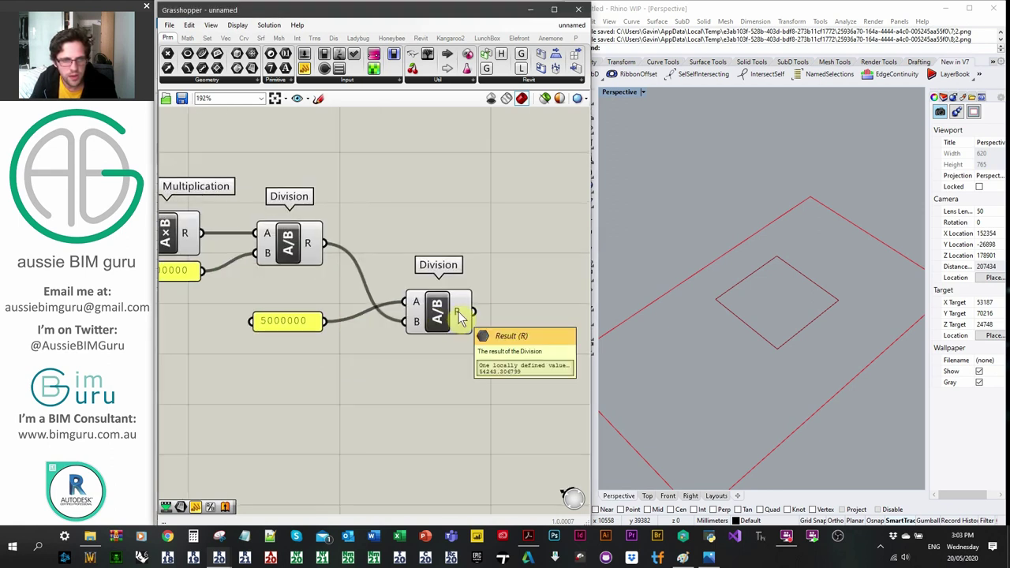
left_click_drag(275, 318, 278, 303)
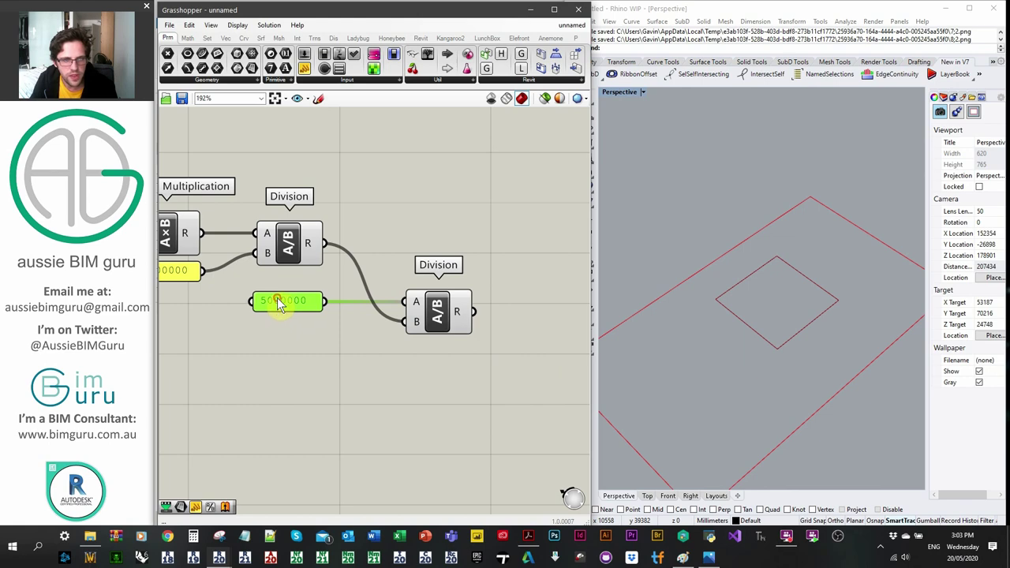
Lower the gene that drives the rectangle's size and check the second Division's result
scroll(465, 284, "down", 6)
right_click_drag(281, 285, 376, 280)
right_click_drag(233, 228, 411, 234)
scroll(330, 234, "up", 4)
scroll(330, 231, "up", 2)
left_click_drag(350, 232, 319, 229)
scroll(262, 211, "down", 5)
right_click_drag(502, 368, 252, 350)
right_click_drag(404, 335, 257, 318)
scroll(458, 271, "up", 6)
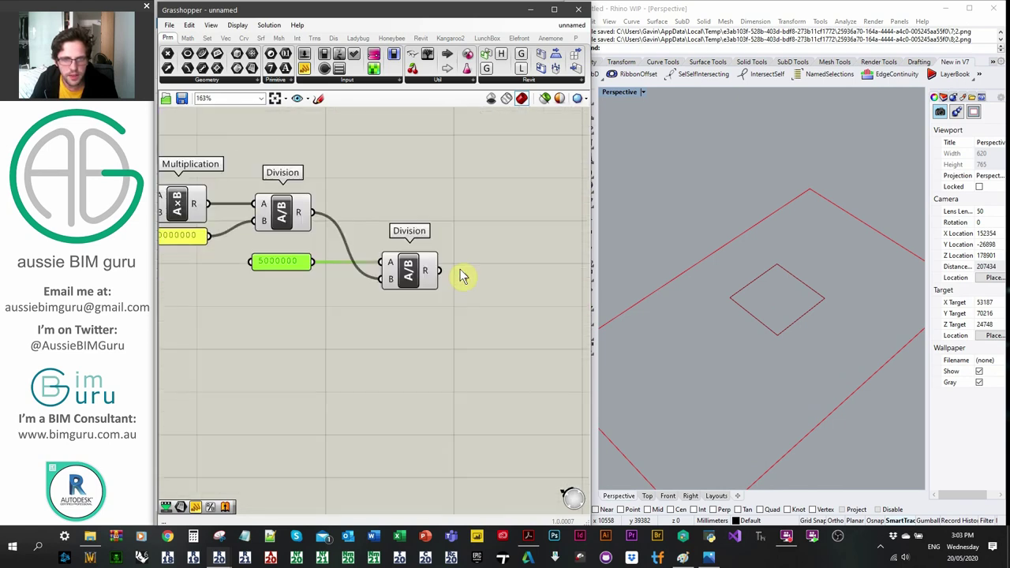
mouse_move(432, 273)
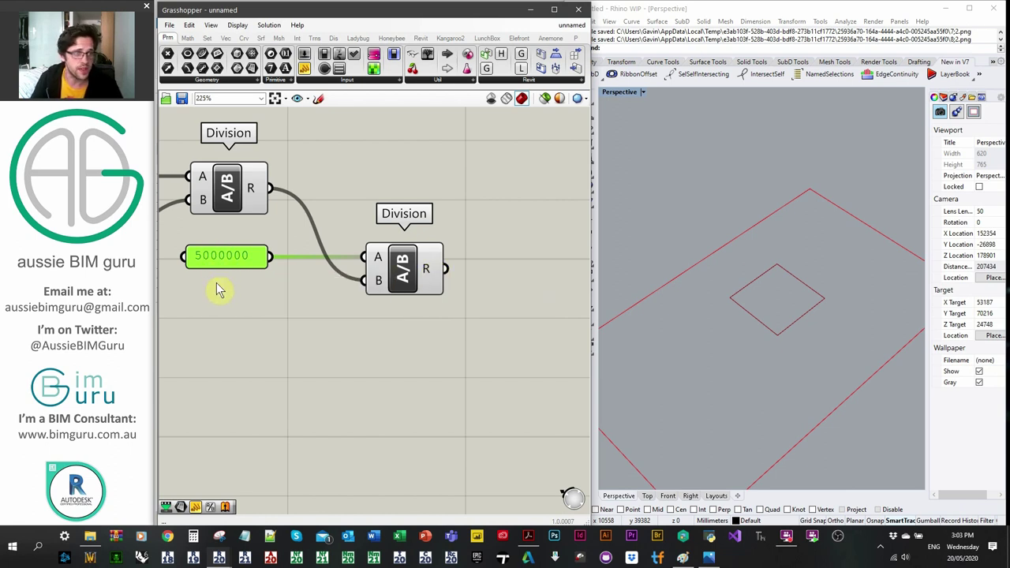
Group the Multiplication, both Divisions and their panels, and move the group down away from the Construct Domain component
scroll(300, 336, "down", 4)
right_click_drag(367, 336, 523, 355)
left_click_drag(558, 369, 309, 229)
right_click(503, 208)
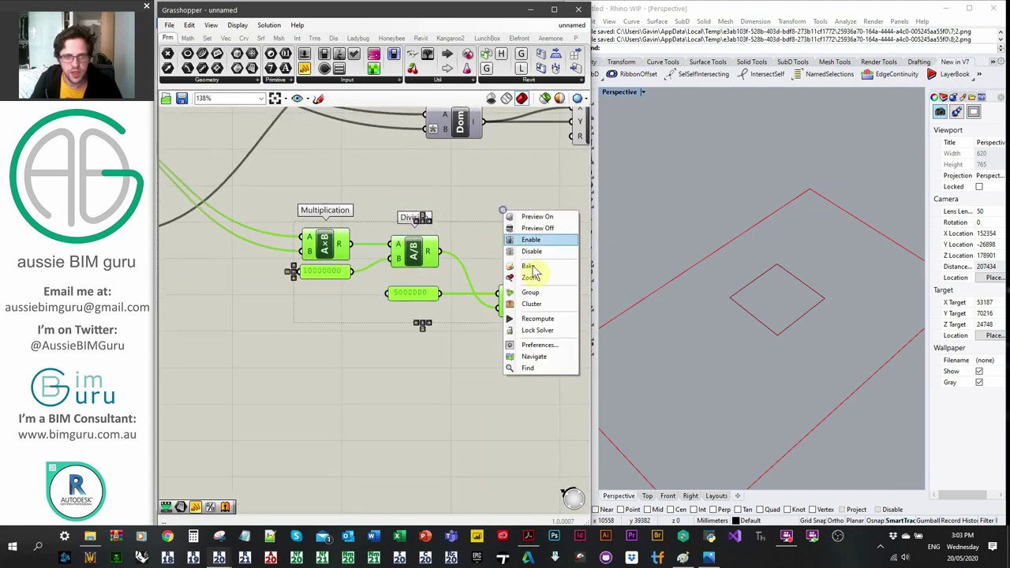
left_click(542, 290)
right_click_drag(516, 244, 394, 293)
left_click_drag(394, 294, 407, 333)
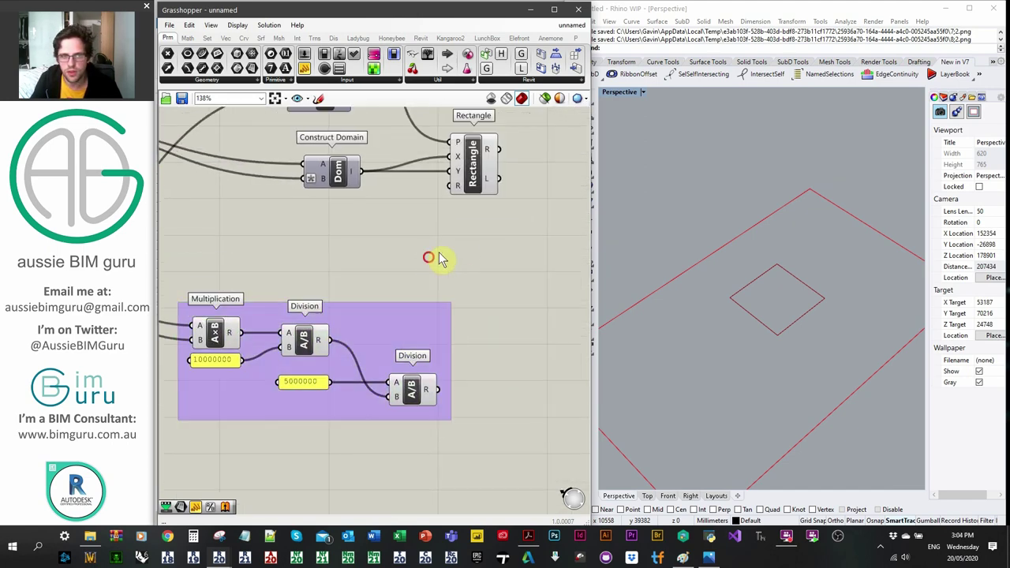
Group the Offset Curve, Surface, Evaluate Surface, Construct Domain and Rectangle components
scroll(478, 318, "down", 4)
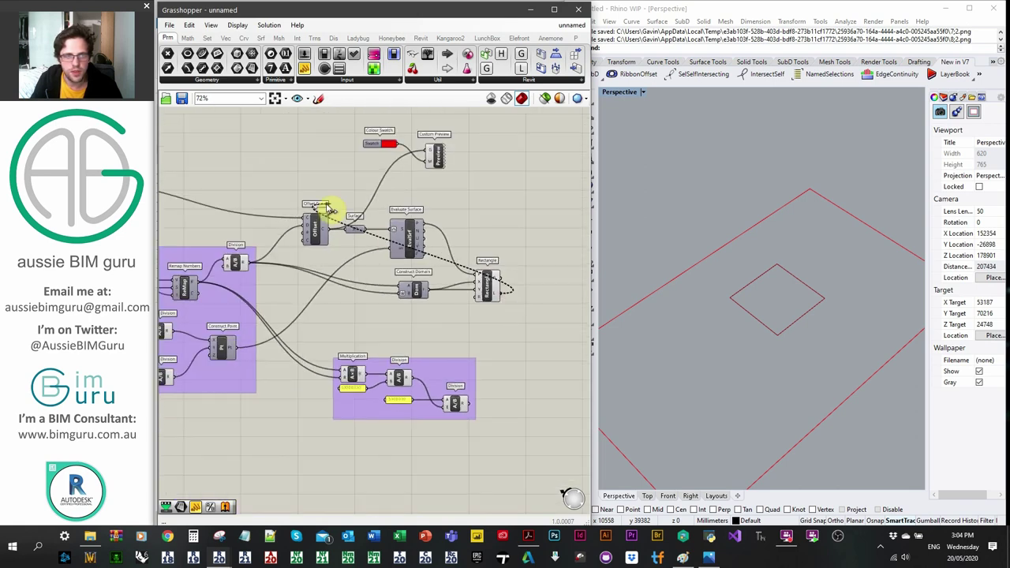
left_click_drag(523, 302, 310, 205)
right_click(479, 193)
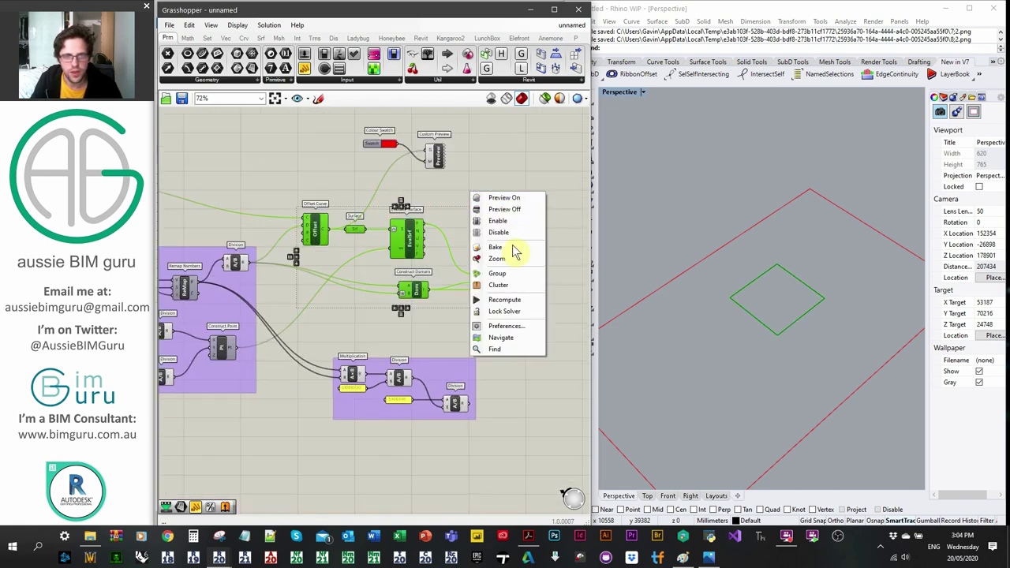
left_click(516, 273)
right_click_drag(517, 221, 406, 203)
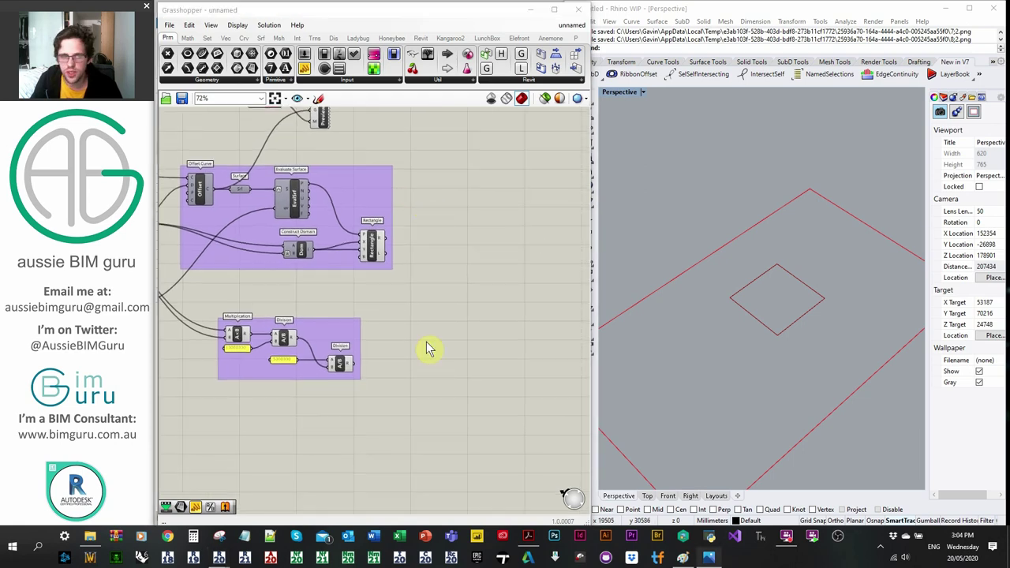
Add an Extrude component beyond the Rectangle and connect the Rectangle's R output to its B input
left_click(414, 302)
scroll(425, 264, "up", 3)
double_click(458, 280)
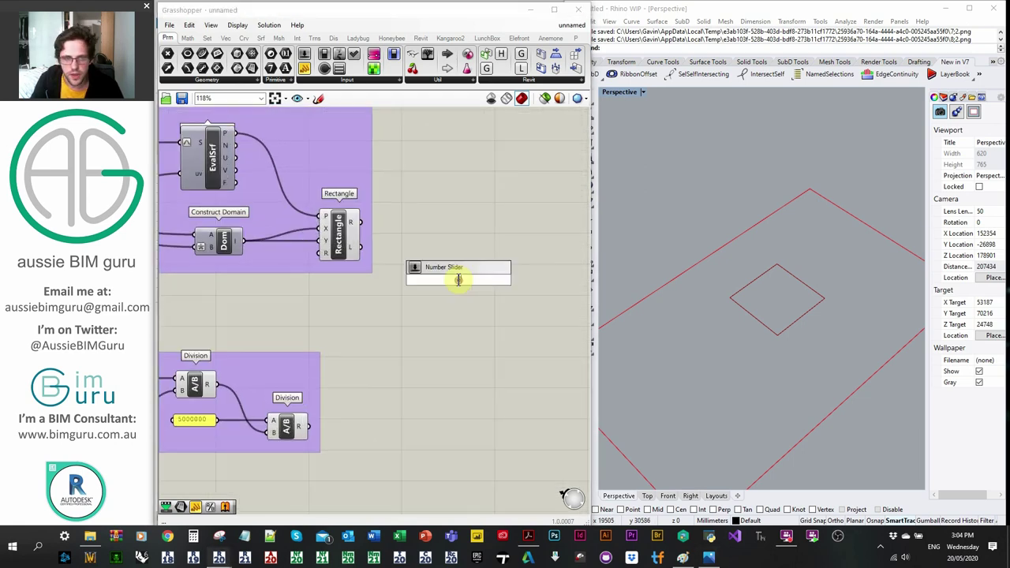
type("ext")
left_click(460, 256)
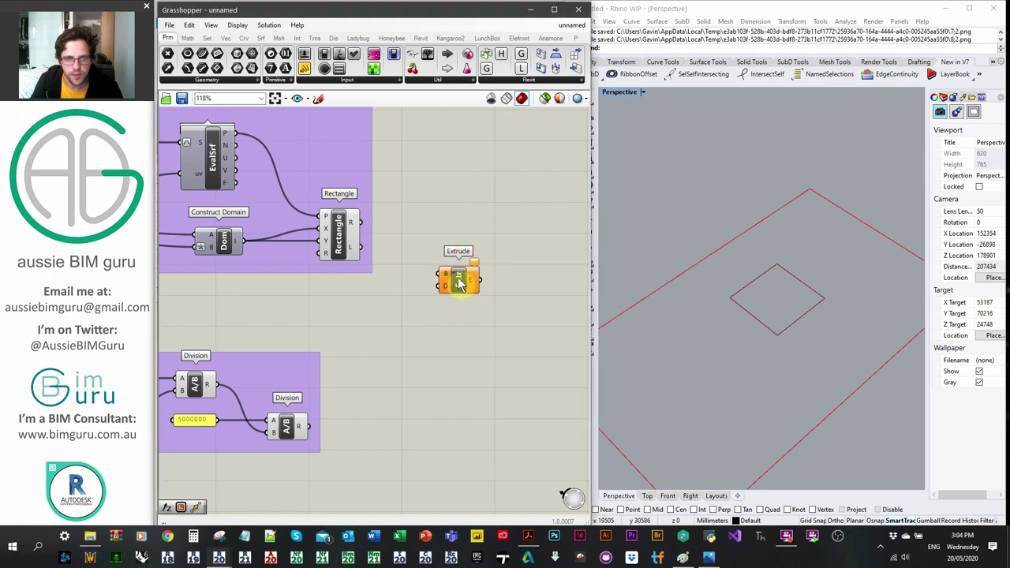
left_click_drag(460, 284, 516, 284)
left_click_drag(359, 227, 535, 281)
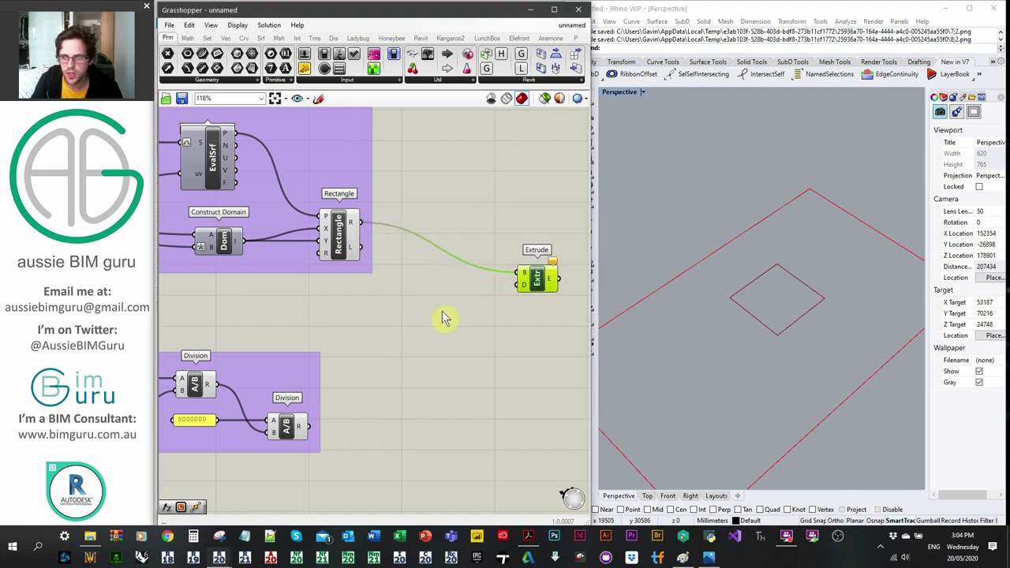
Add a Unit Z vector fed by the last Division's result and connect it to the Extrude's D input
double_click(442, 311)
type("z")
left_click(436, 299)
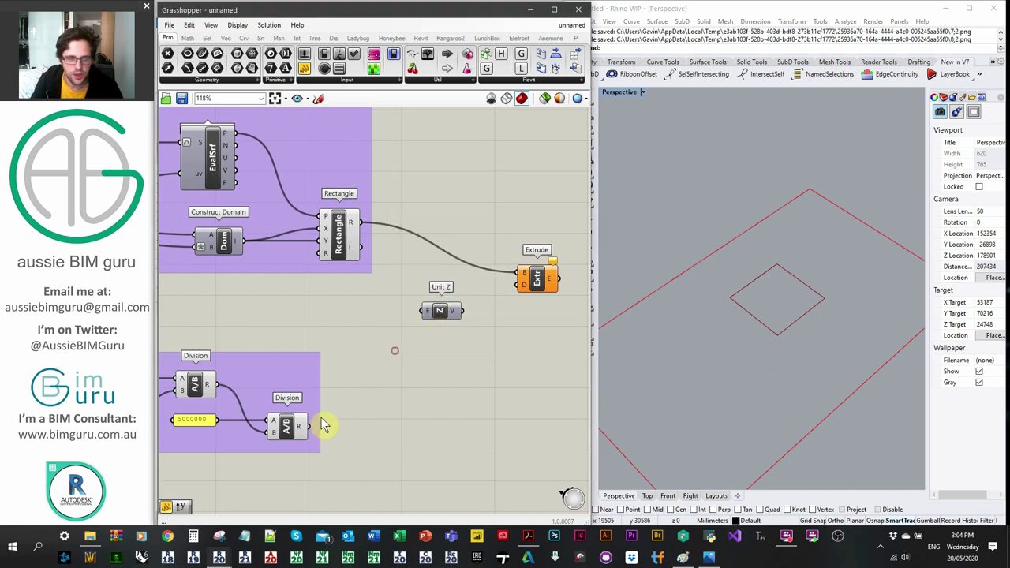
left_click_drag(310, 427, 521, 282)
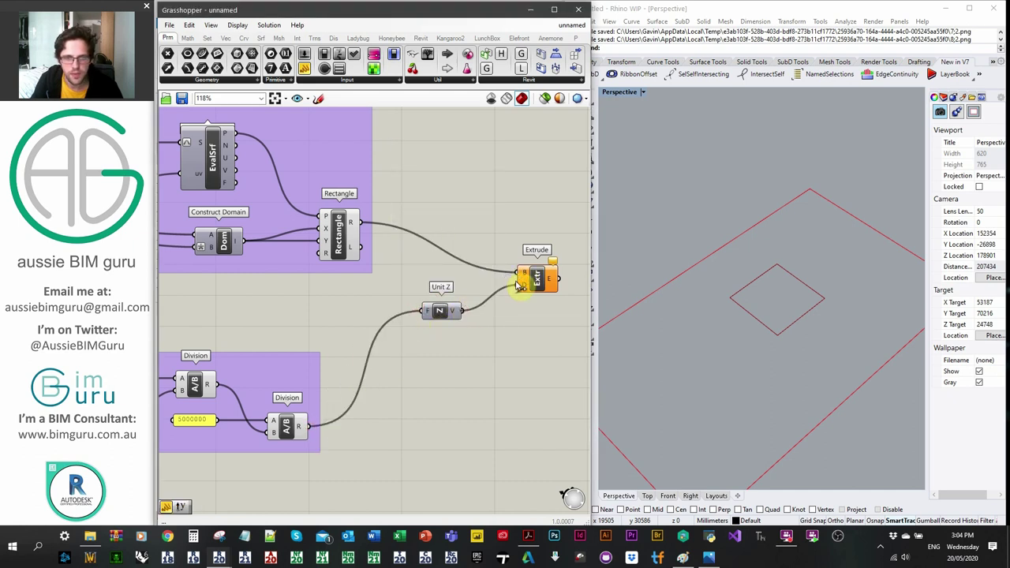
scroll(774, 350, "down", 3)
right_click_drag(789, 349, 807, 343)
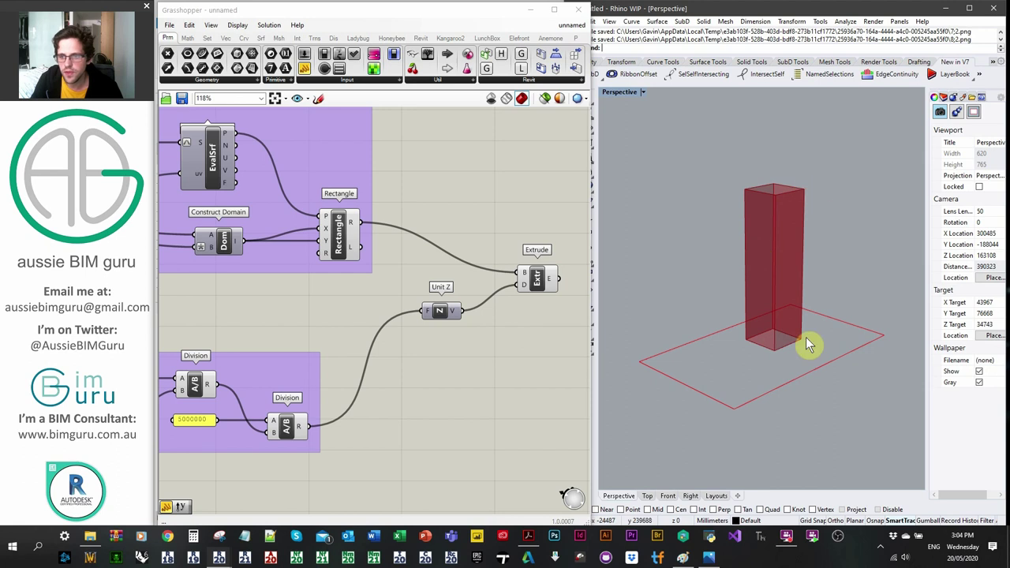
Add a Cap Holes component and connect the Extrude's output to its B input
right_click_drag(474, 338, 310, 349)
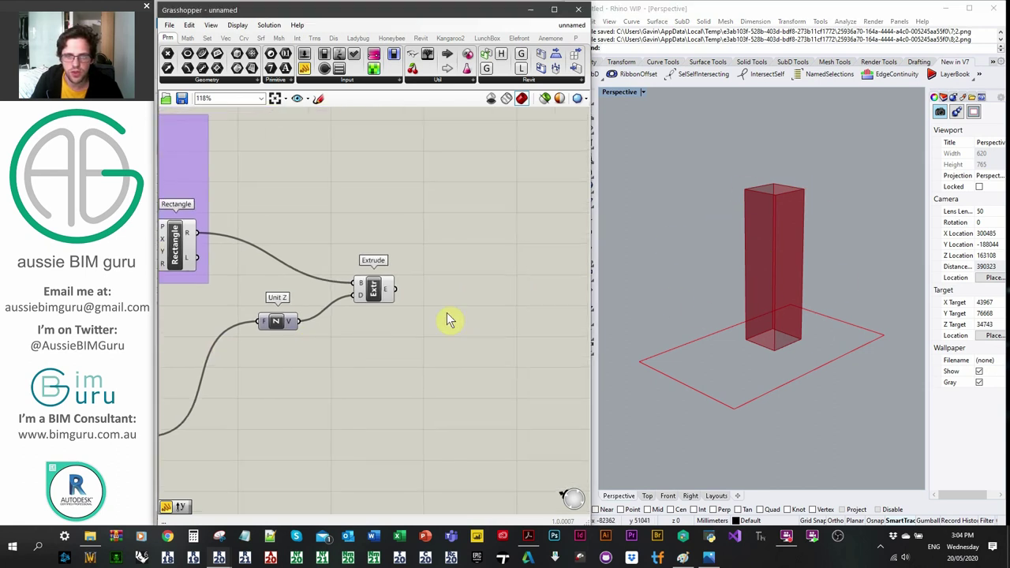
double_click(447, 312)
type("cap")
left_click(418, 302)
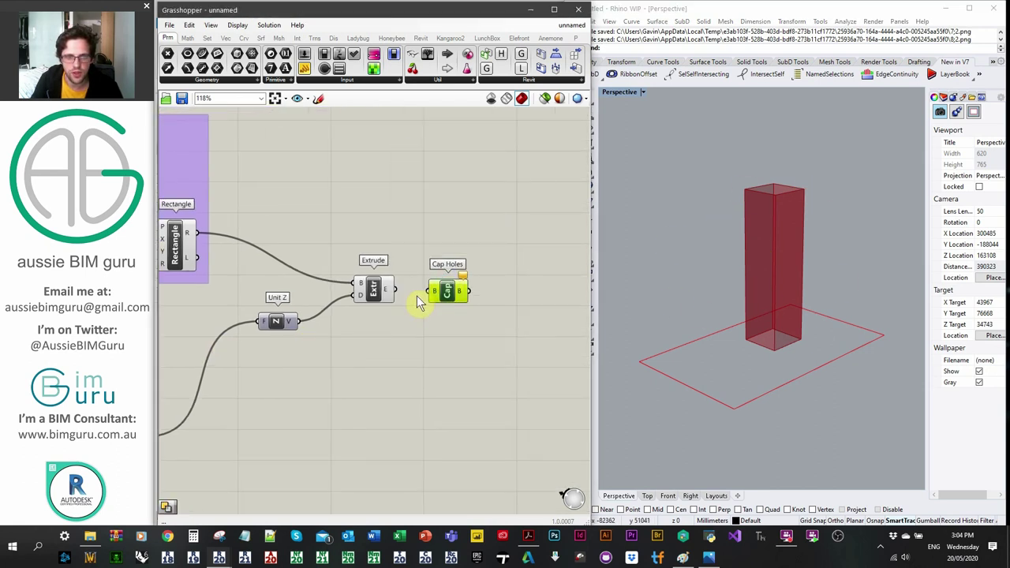
left_click_drag(395, 290, 433, 291)
Turn off the previews of the Extrude and Rectangle components and move Cap Holes closer to Extrude
left_click(373, 290)
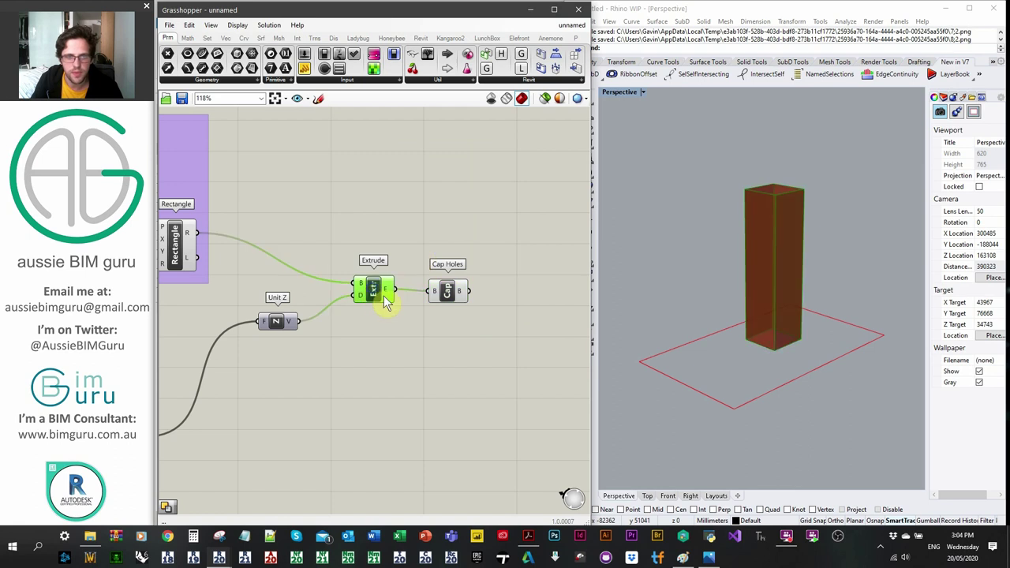
left_click(395, 307)
right_click_drag(316, 367, 456, 361)
left_click(315, 224)
right_click(314, 243)
left_click(348, 260)
right_click_drag(546, 249, 450, 252)
left_click(496, 293)
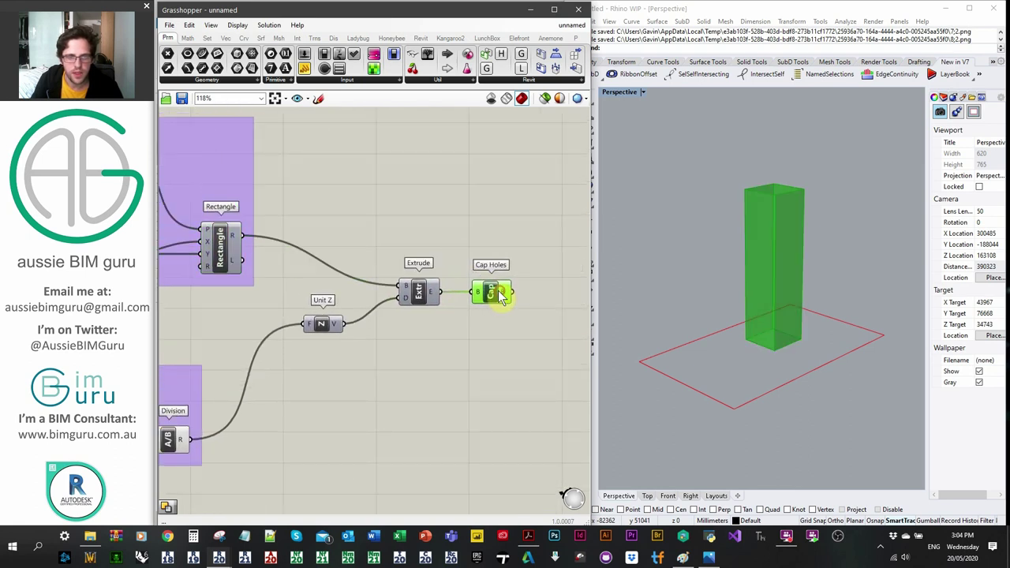
left_click(547, 252)
right_click_drag(681, 250, 682, 294)
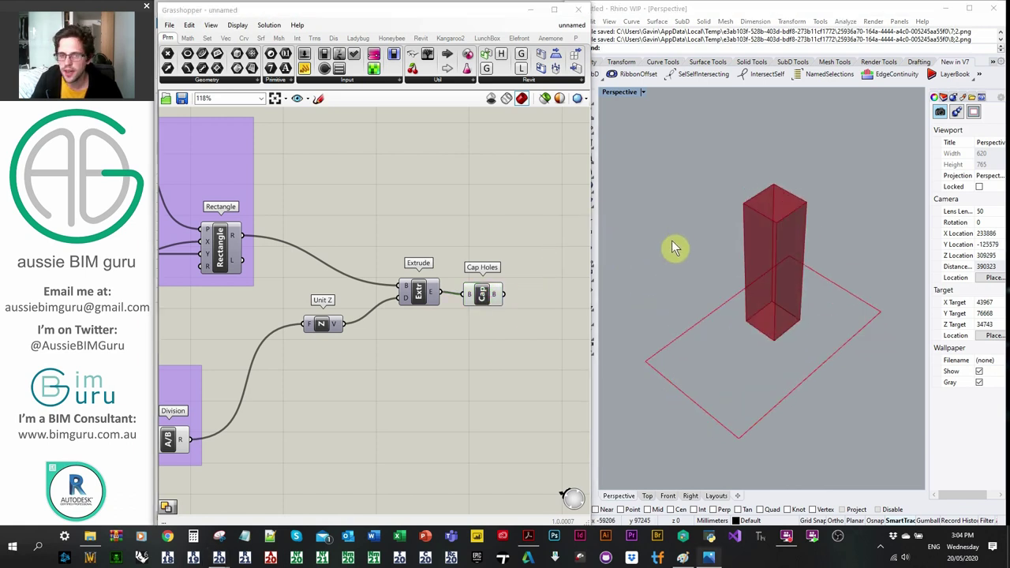
Duplicate the Colour Swatch and Custom Preview pair, place it past Cap Holes and connect Cap Holes to the copied preview's G input
scroll(448, 246, "down", 3)
right_click_drag(327, 215, 389, 267)
left_click_drag(401, 220, 306, 170)
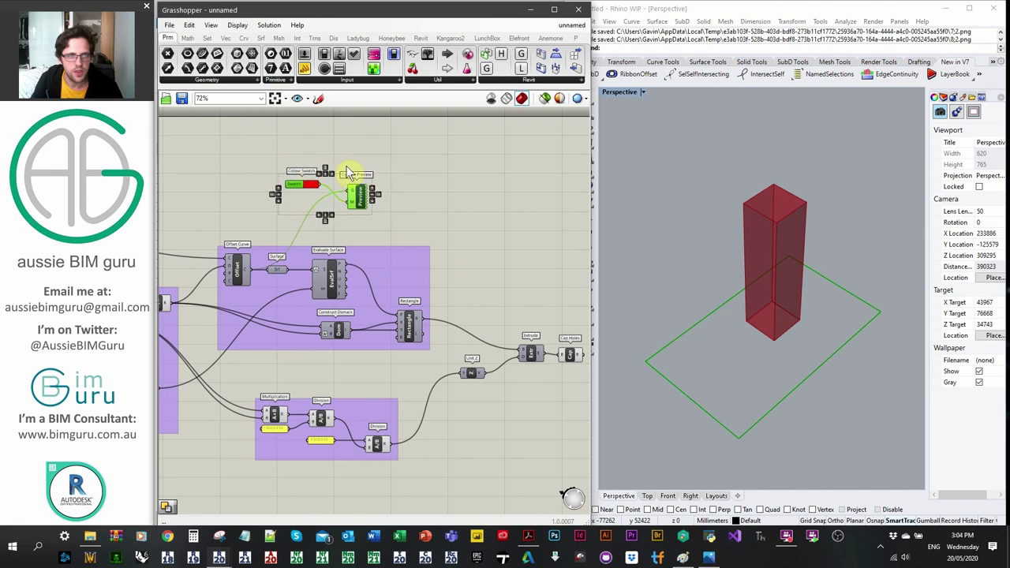
right_click_drag(505, 224, 208, 163)
left_click(312, 230)
key("ctrl+v")
right_click_drag(314, 235, 496, 257)
left_click_drag(246, 162, 536, 254)
scroll(477, 314, "up", 3)
left_click_drag(460, 319, 557, 217)
Change the copied Colour Swatch to a slightly bluish green with red at 0 and green at 255
left_click(490, 198)
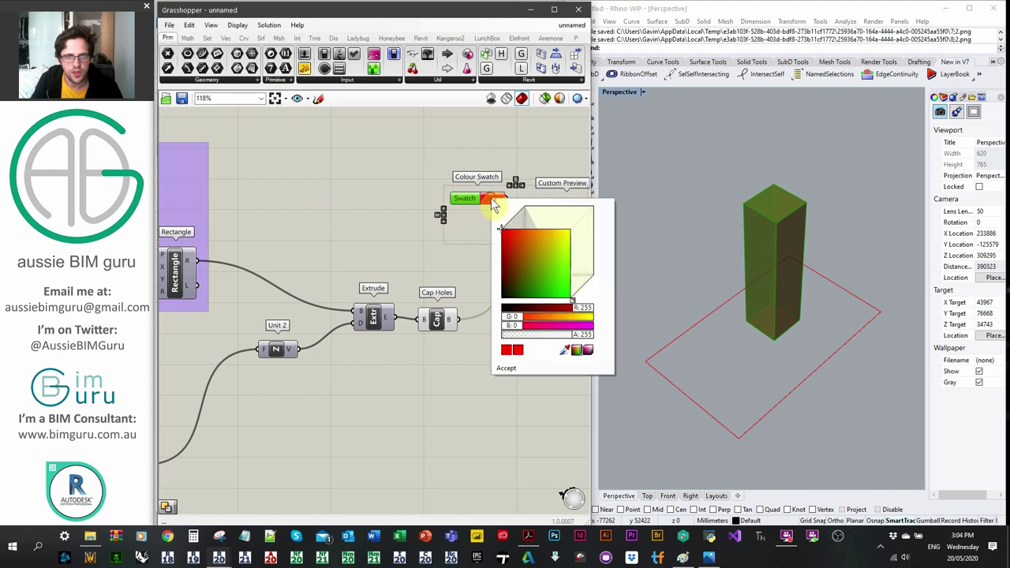
left_click_drag(515, 316, 491, 311)
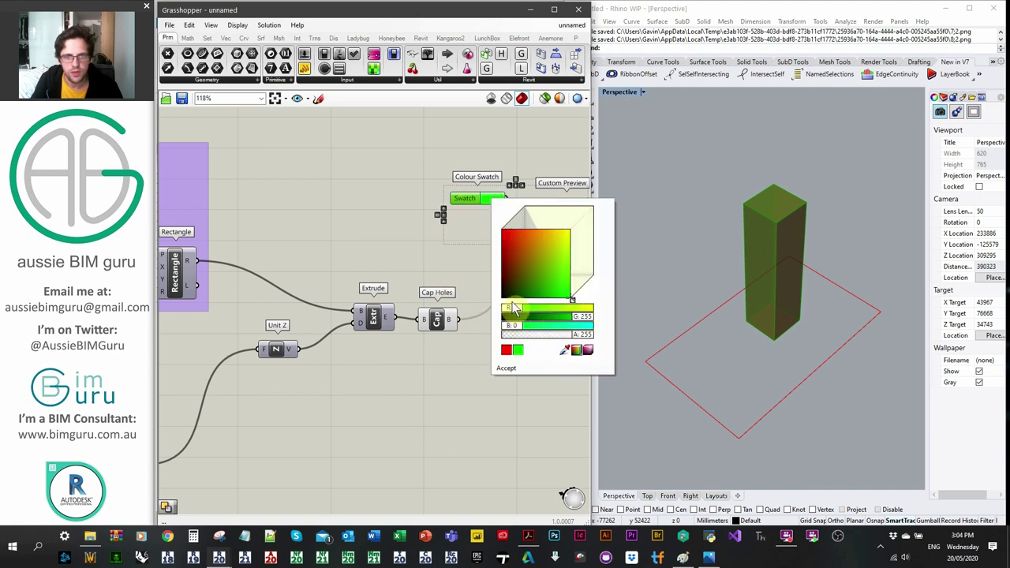
left_click_drag(514, 331, 552, 326)
left_click(347, 225)
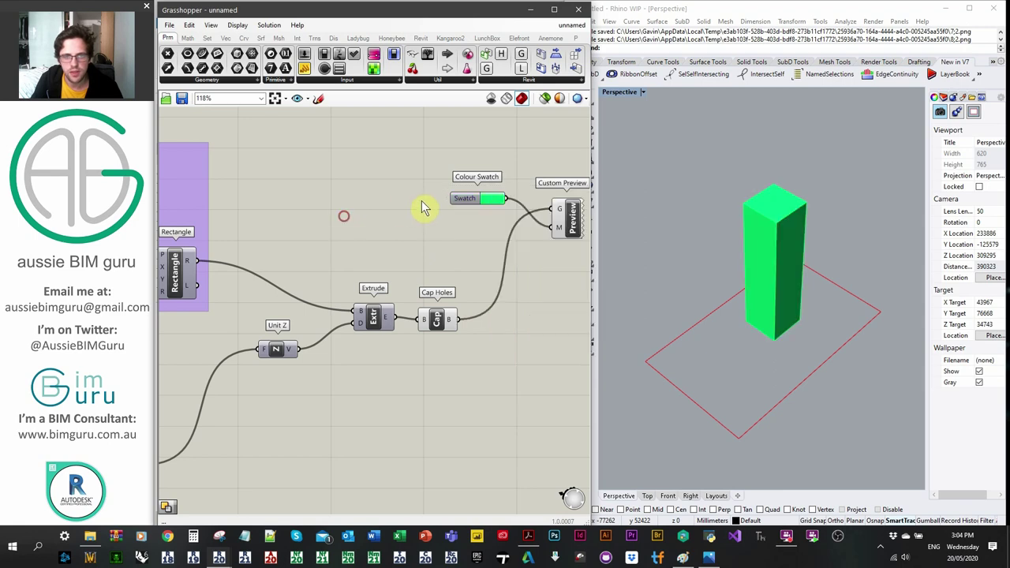
Turn off the preview of the Cap Holes component
right_click_drag(422, 205, 365, 220)
left_click_drag(364, 311, 361, 309)
right_click(362, 311)
left_click(394, 330)
scroll(508, 287, "down", 5)
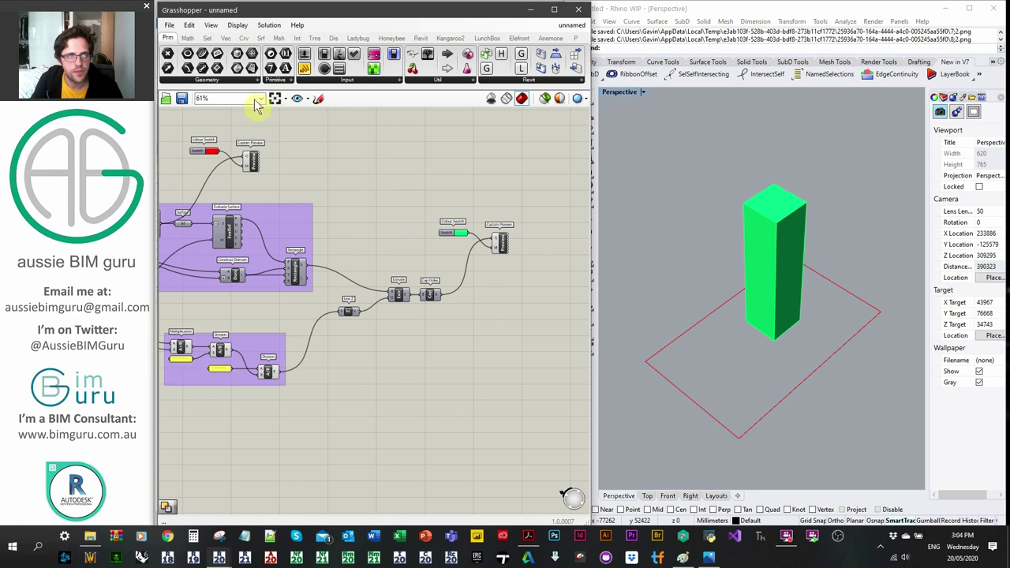
Save the Grasshopper definition to the Desktop as unnamed.gh
left_click(175, 30)
left_click(293, 124)
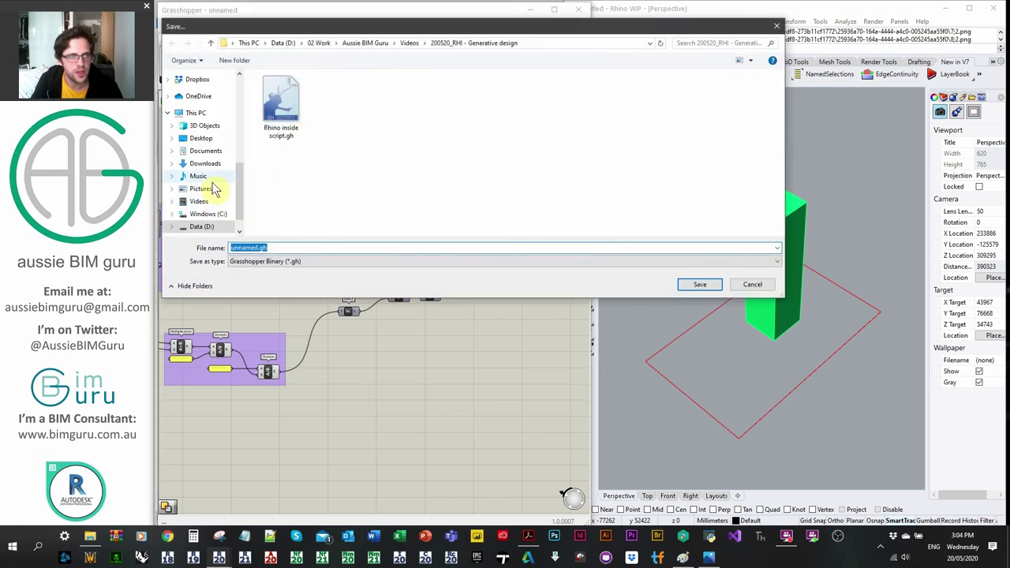
left_click(199, 139)
left_click(700, 284)
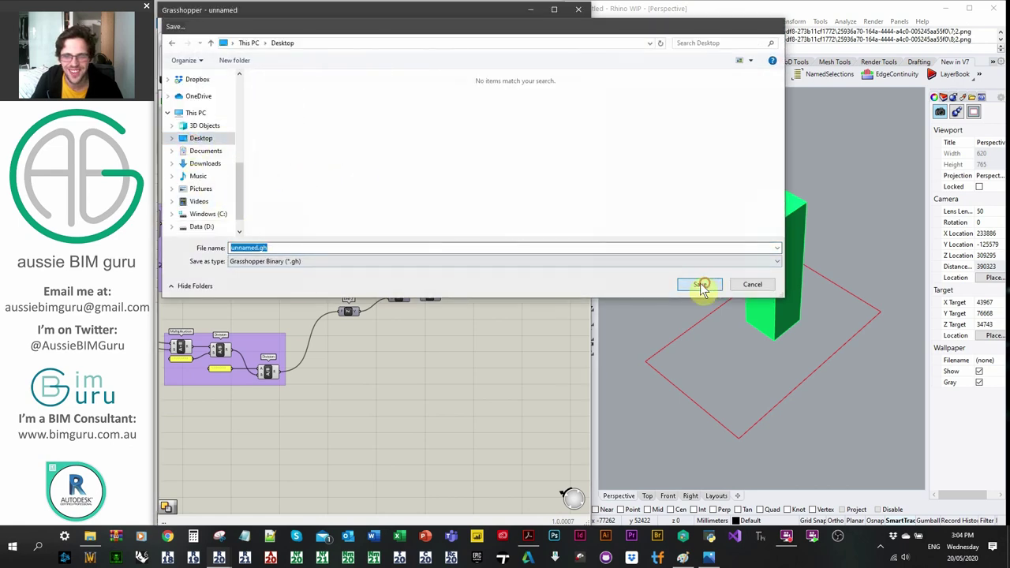
right_click_drag(473, 327, 411, 319)
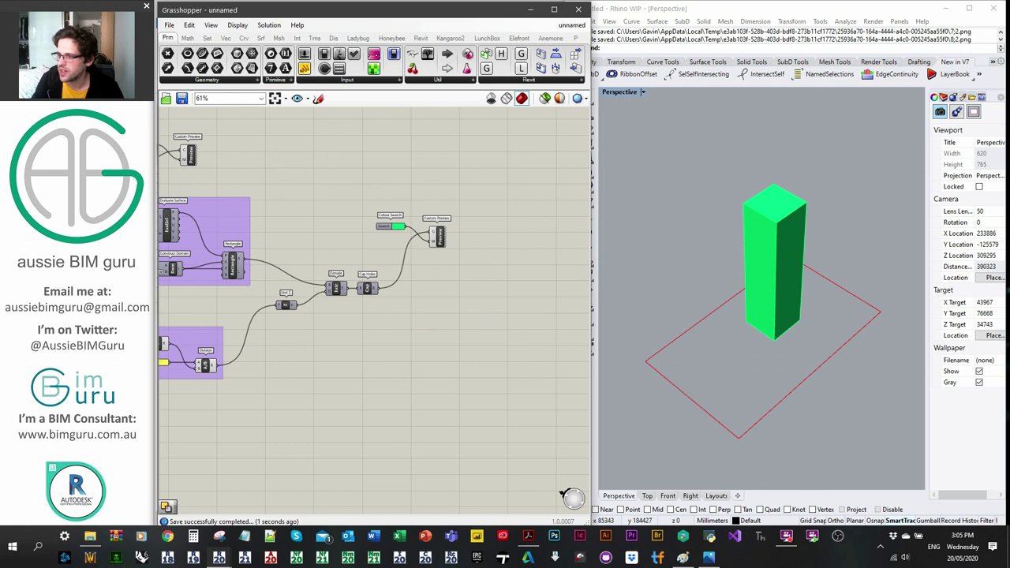
Add a Division component beyond the area-calculation group and connect the tower height result from the group's last Division to its A input
key("alt+Tab")
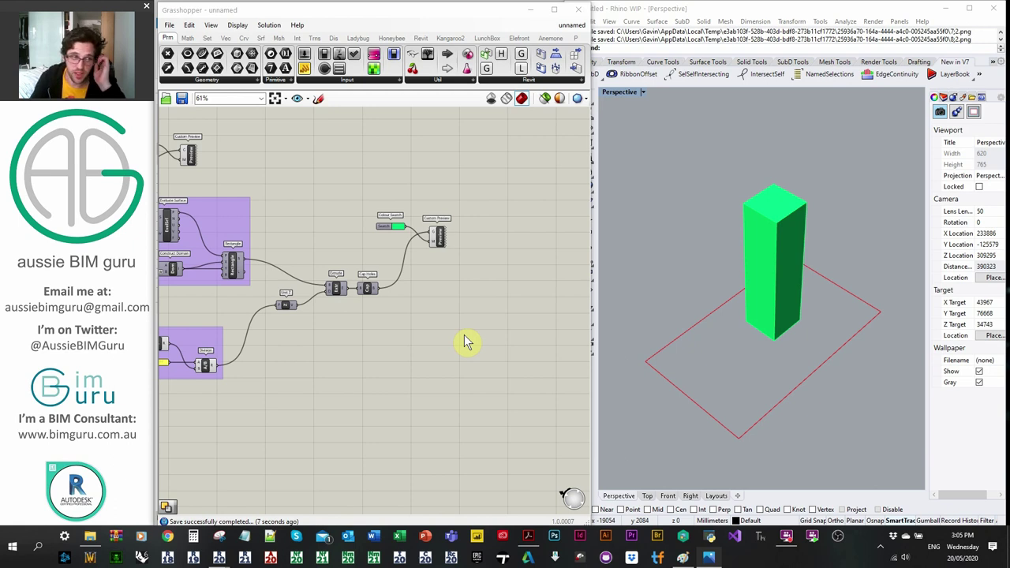
left_click(339, 351)
right_click(410, 347)
right_click_drag(261, 351, 403, 326)
scroll(437, 340, "up", 1)
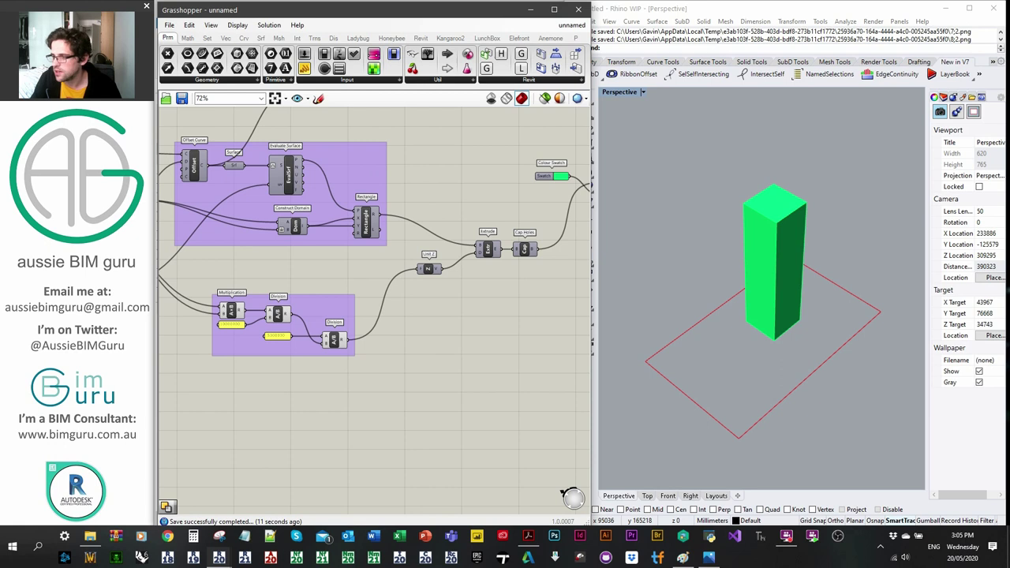
scroll(572, 332, "up", 3)
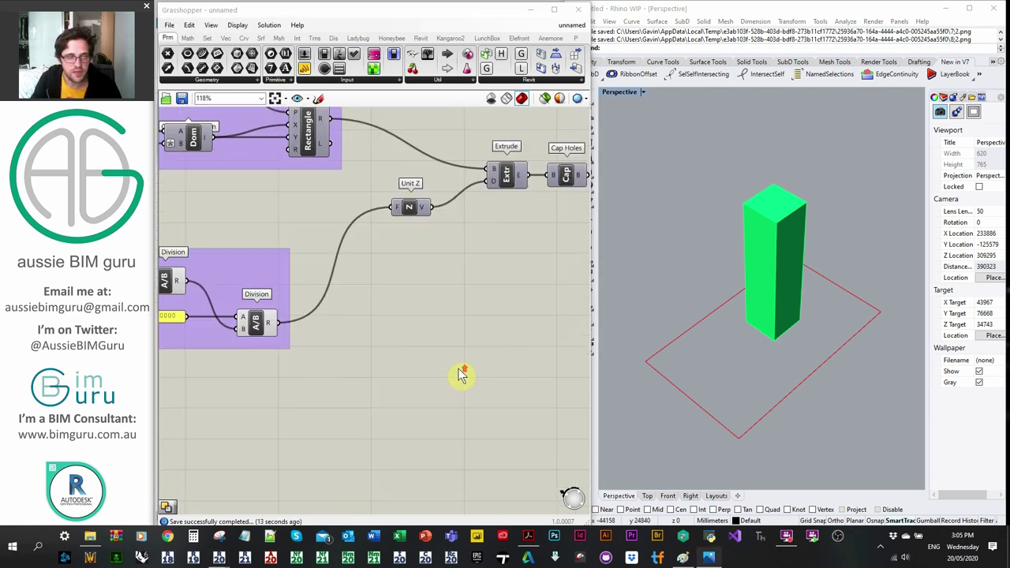
double_click(410, 343)
type("Division")
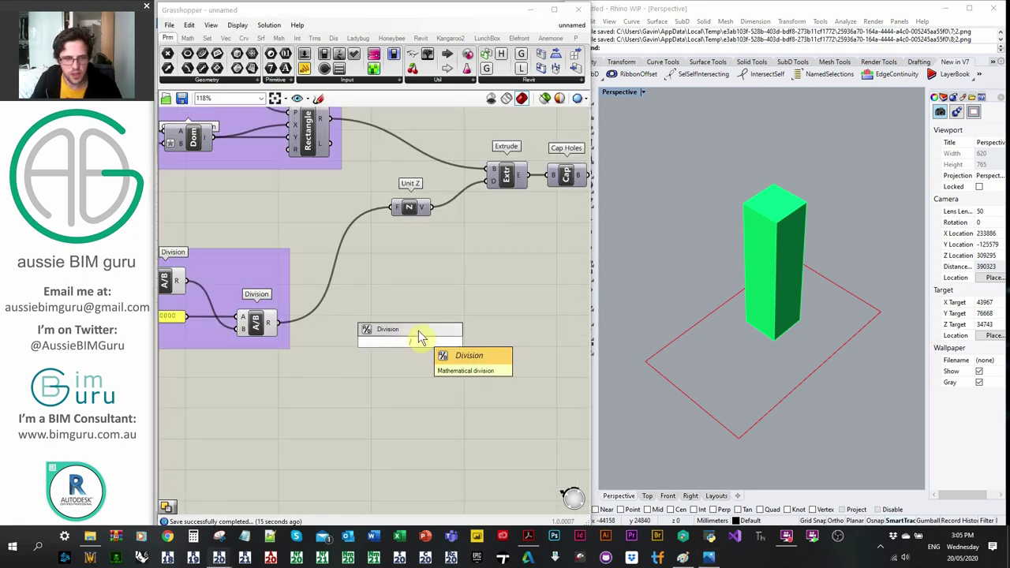
key("Return")
left_click_drag(281, 323, 434, 366)
Create a panel containing 3500 and connect it to the new Division's B input
double_click(353, 390)
type("//3500")
key("Return")
scroll(353, 395, "up", 3)
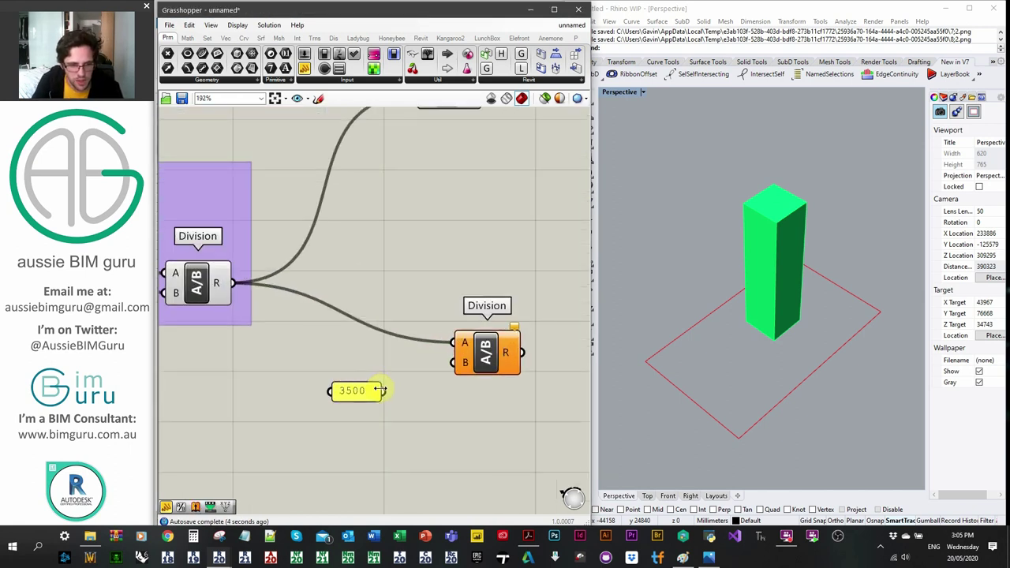
left_click_drag(382, 391, 452, 362)
Add a Round component, connect the new Division's result to its x input, and check the division result and Floor output
right_click_drag(515, 404, 311, 390)
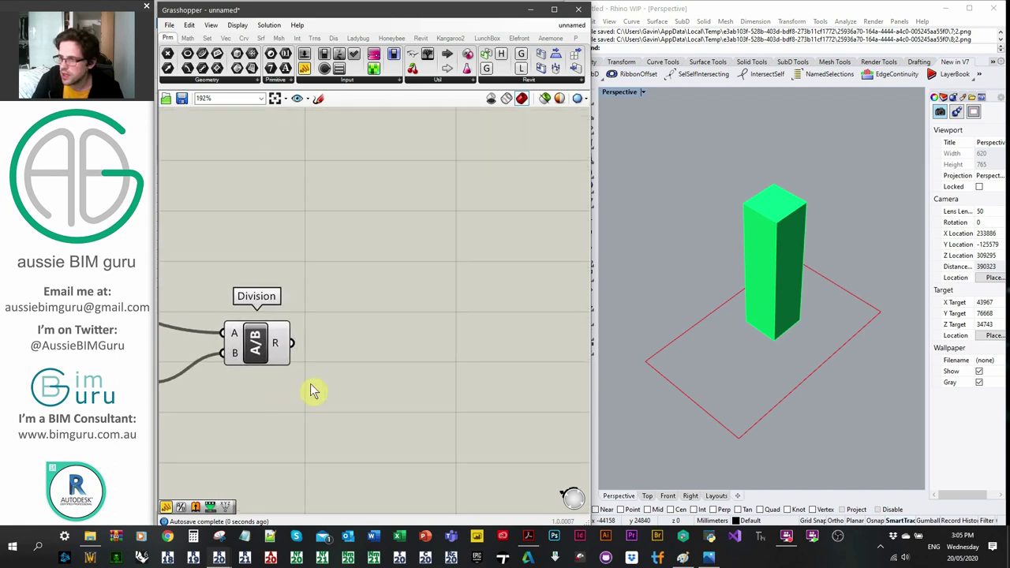
scroll(363, 355, "down", 2)
double_click(400, 313)
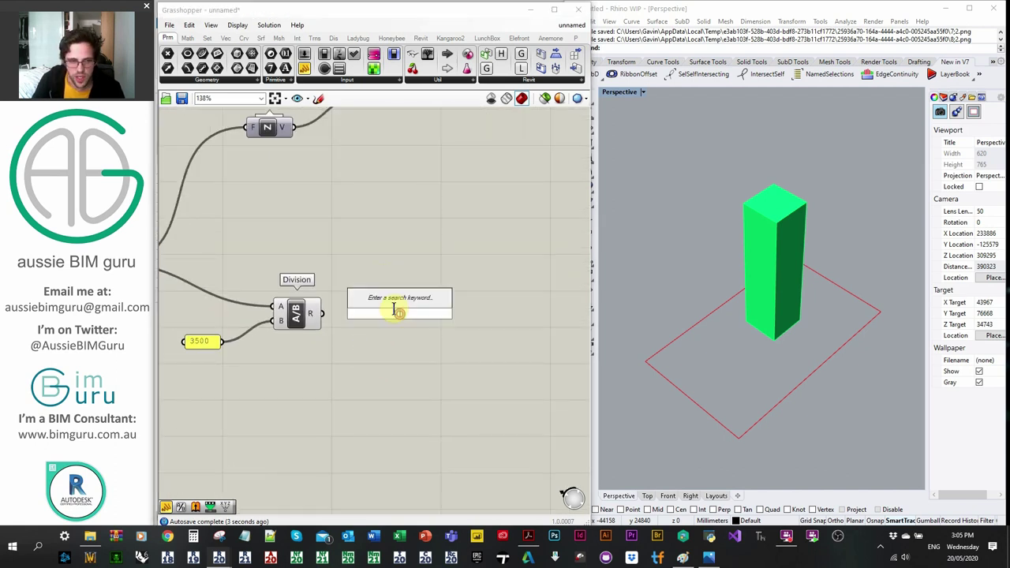
type("round")
key("Return")
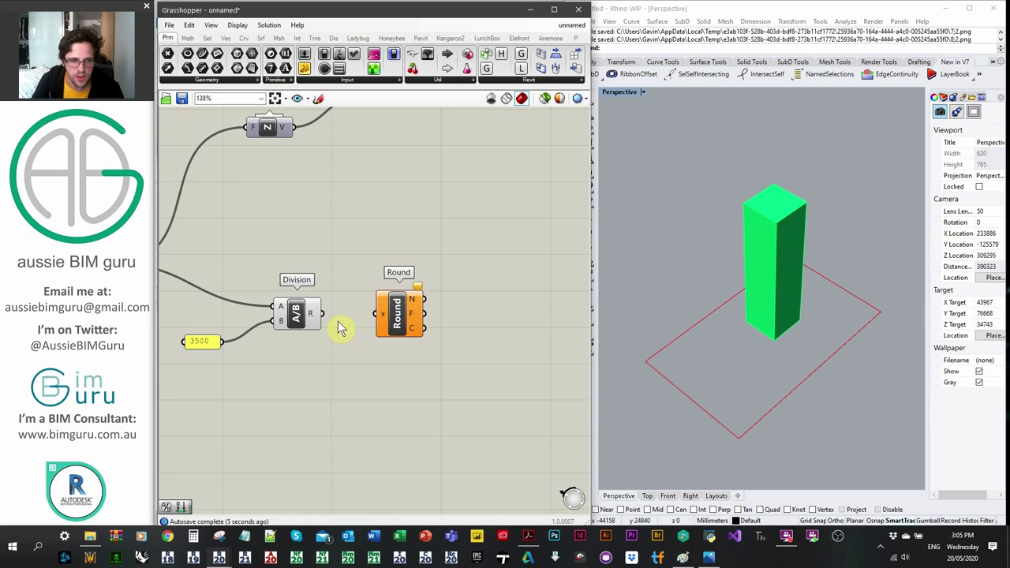
left_click_drag(330, 317, 376, 314)
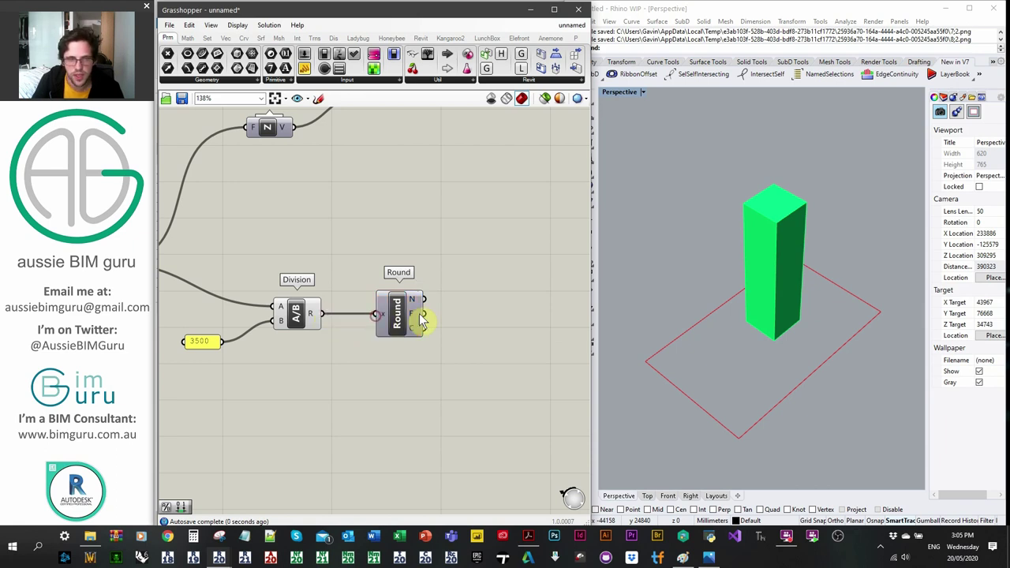
mouse_move(315, 323)
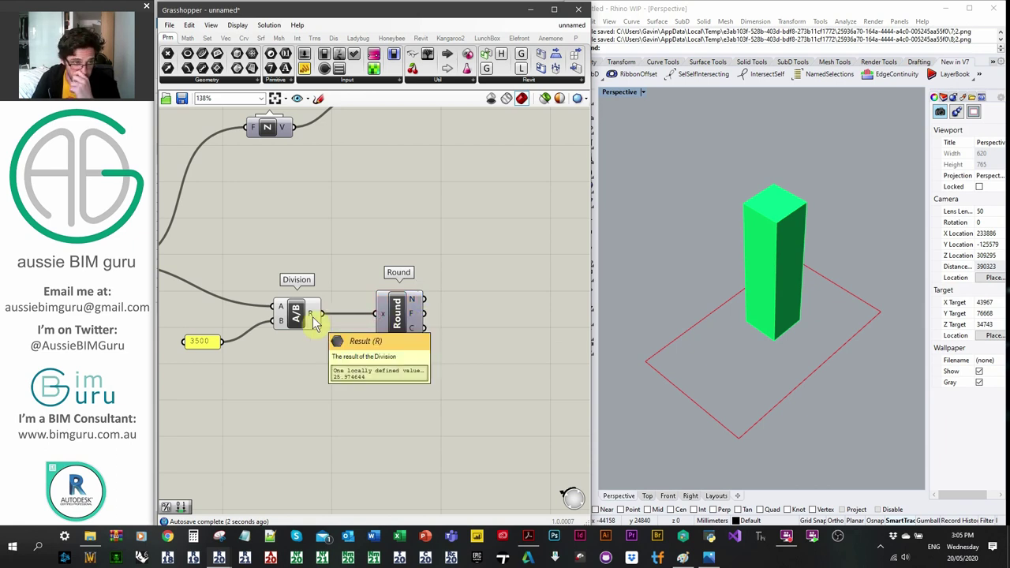
scroll(416, 317, "up", 1)
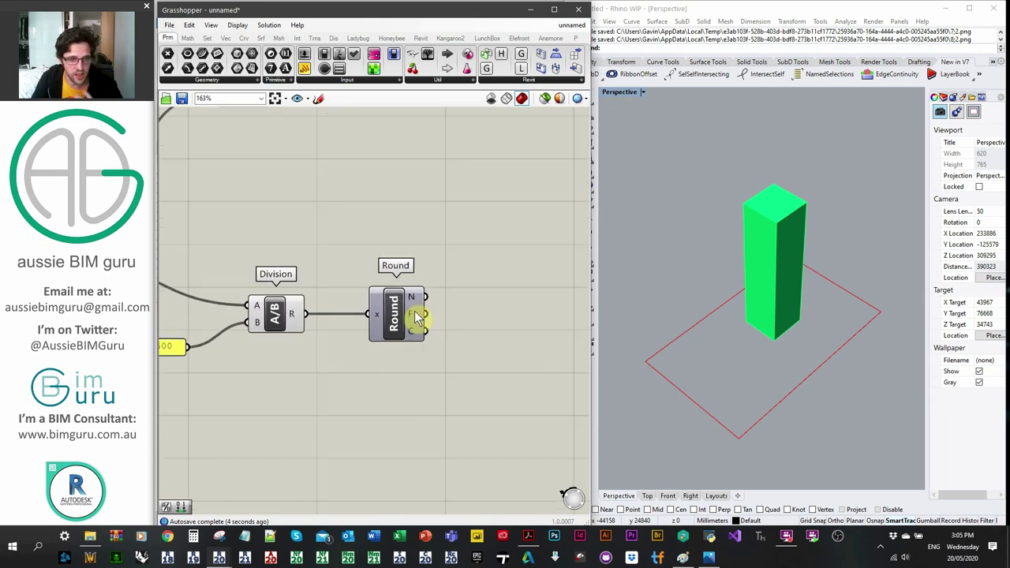
mouse_move(413, 318)
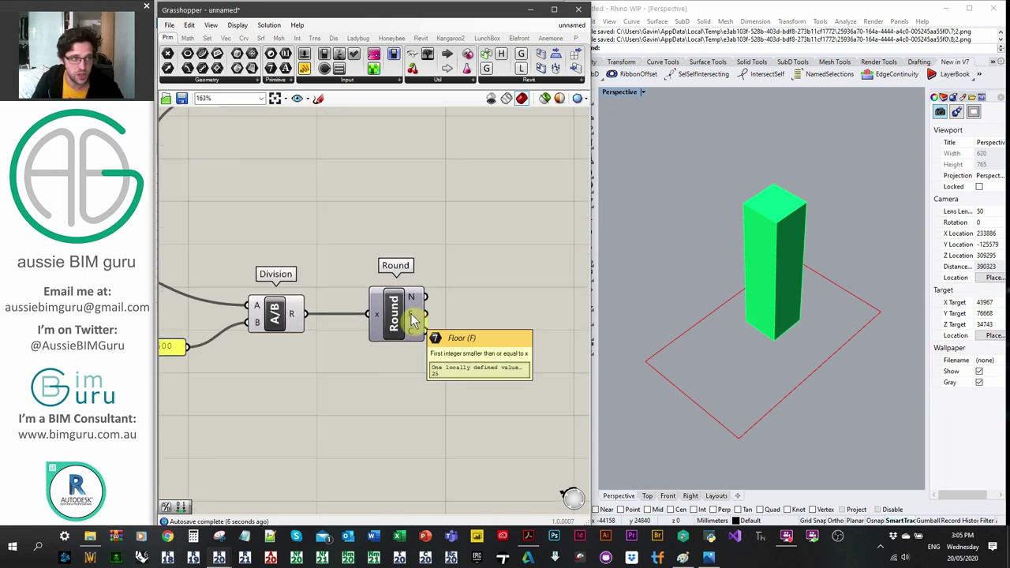
Add a Multiplication component after Round and connect Round's Floor output to its A input
right_click_drag(485, 307, 457, 306)
left_click(503, 437)
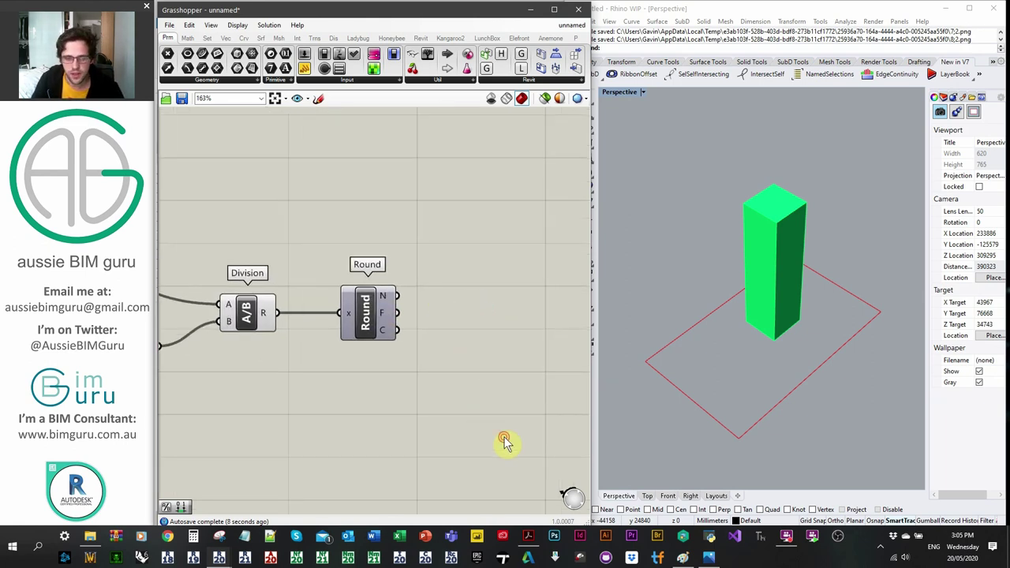
double_click(505, 441)
type("multi")
key("Return")
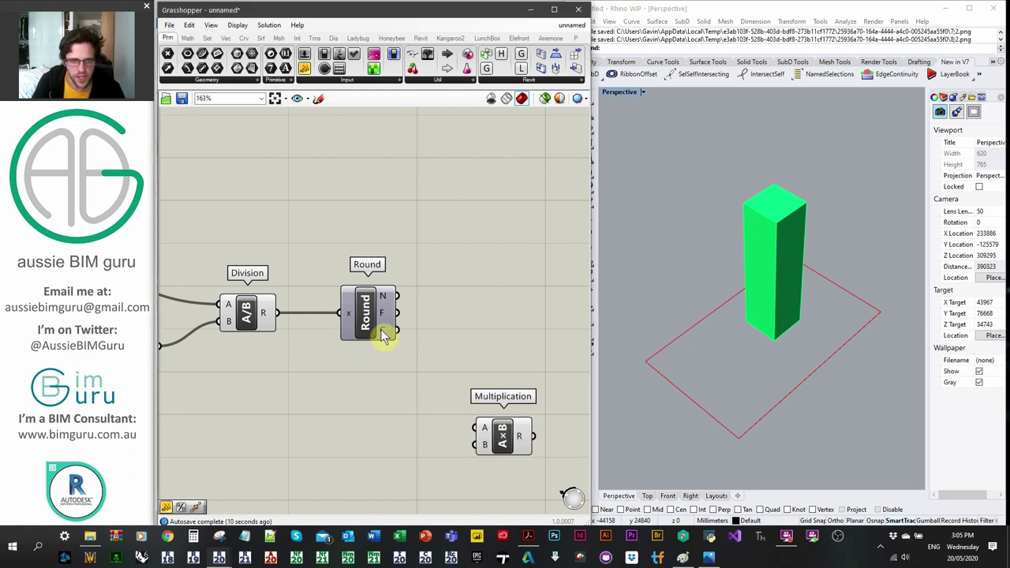
left_click_drag(397, 314, 481, 375)
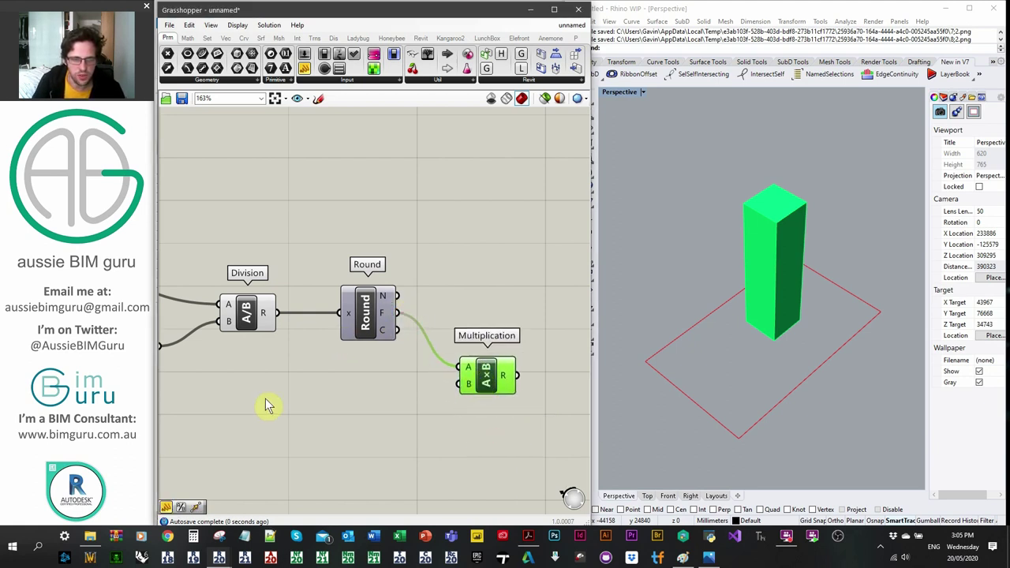
Connect the 3500 panel to the Multiplication's B input and align the component so that wire runs straight
right_click_drag(265, 399, 348, 390)
left_click_drag(247, 339, 541, 374)
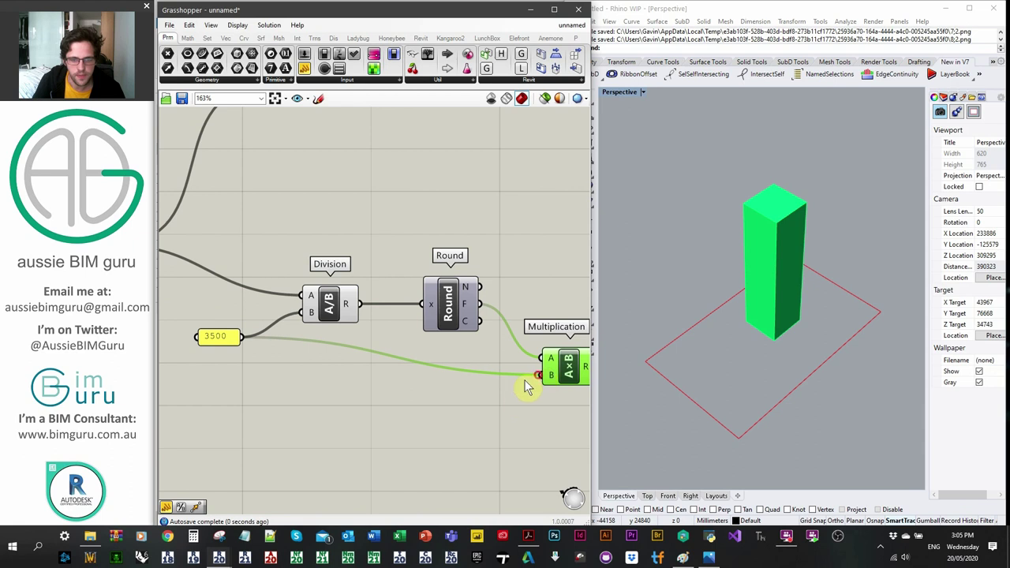
right_click_drag(528, 384, 429, 391)
right_click_drag(244, 331, 297, 333)
left_click(224, 339)
left_click_drag(468, 333, 469, 351)
left_click(494, 273)
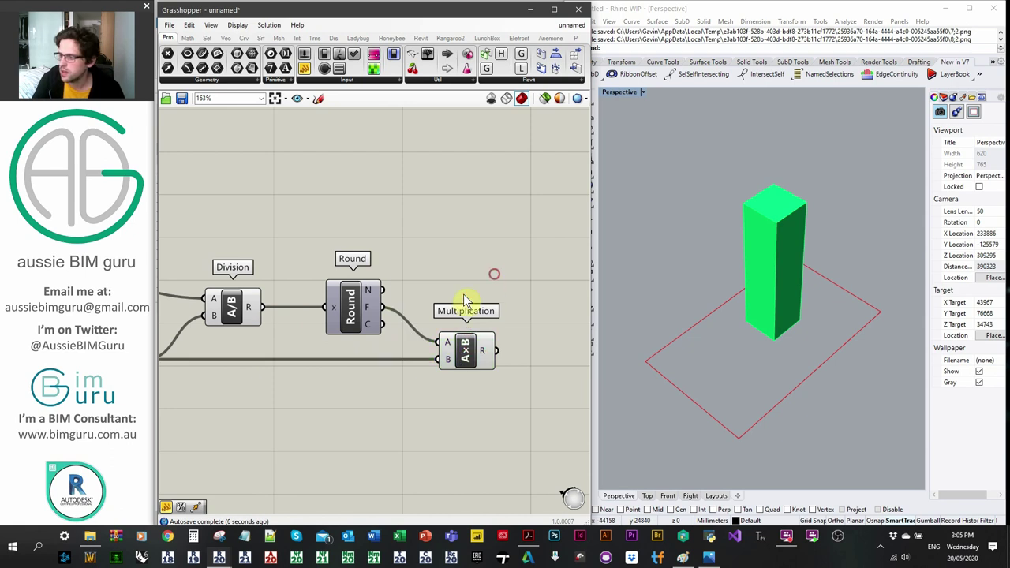
right_click_drag(465, 309, 360, 307)
right_click_drag(409, 331, 328, 345)
double_click(444, 336)
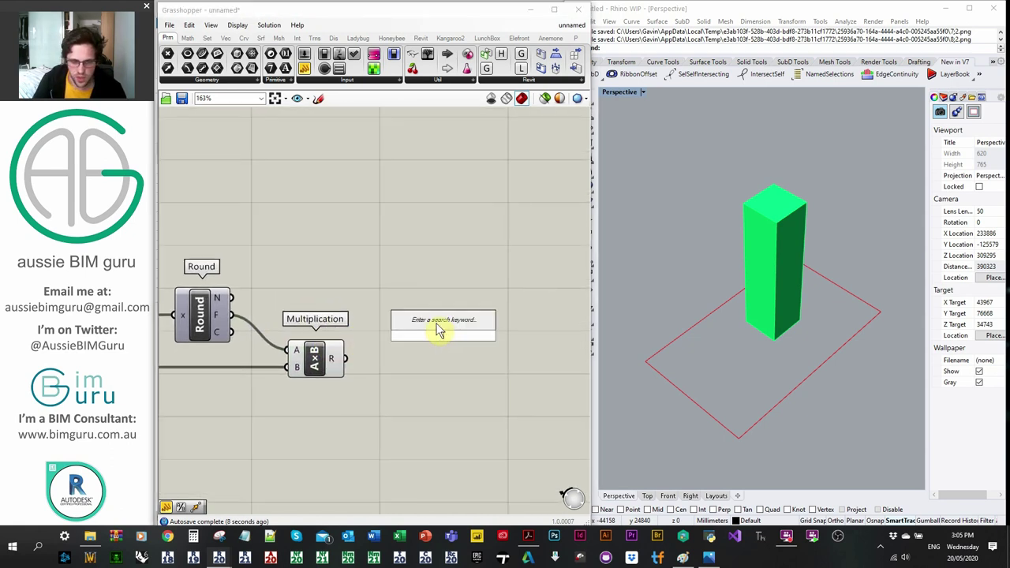
type("domain")
key("Return")
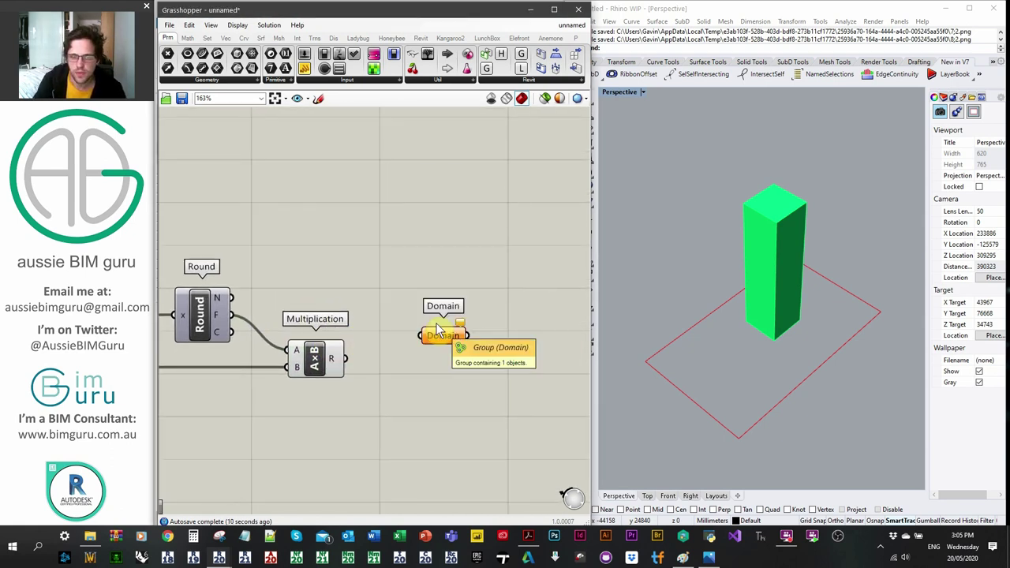
key("ctrl+z")
Add a Construct Domain component, connect the Multiplication result to its B input, and place it in line just after Multiplication
double_click(421, 280)
type("construct doma")
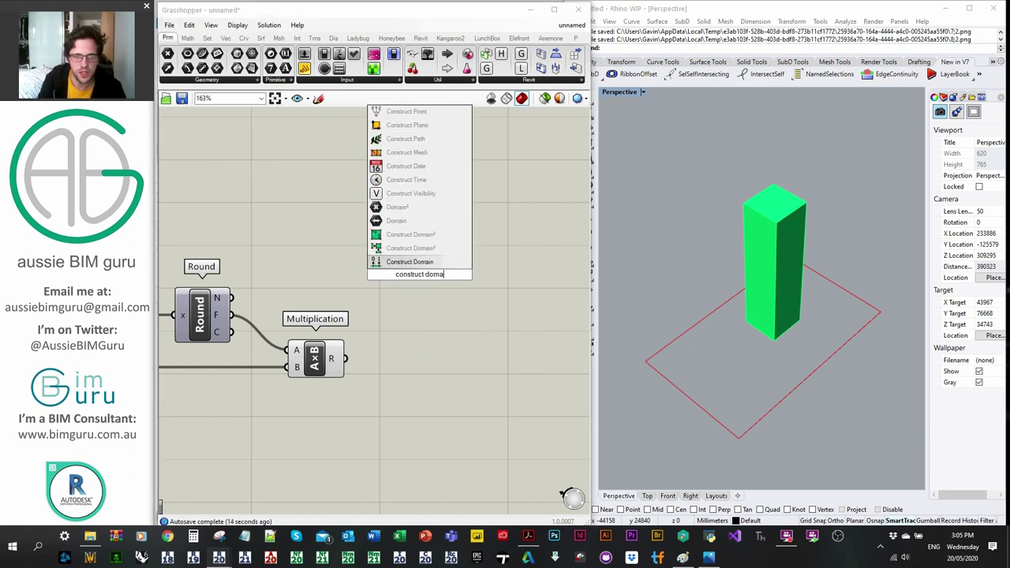
key("Return")
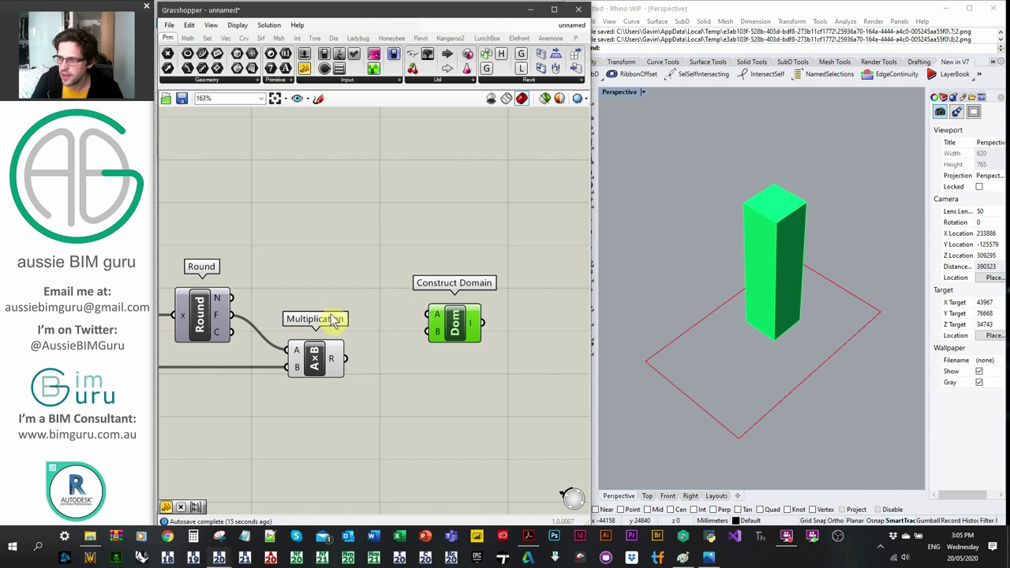
left_click_drag(345, 359, 437, 331)
left_click_drag(455, 323, 480, 351)
left_click(348, 297)
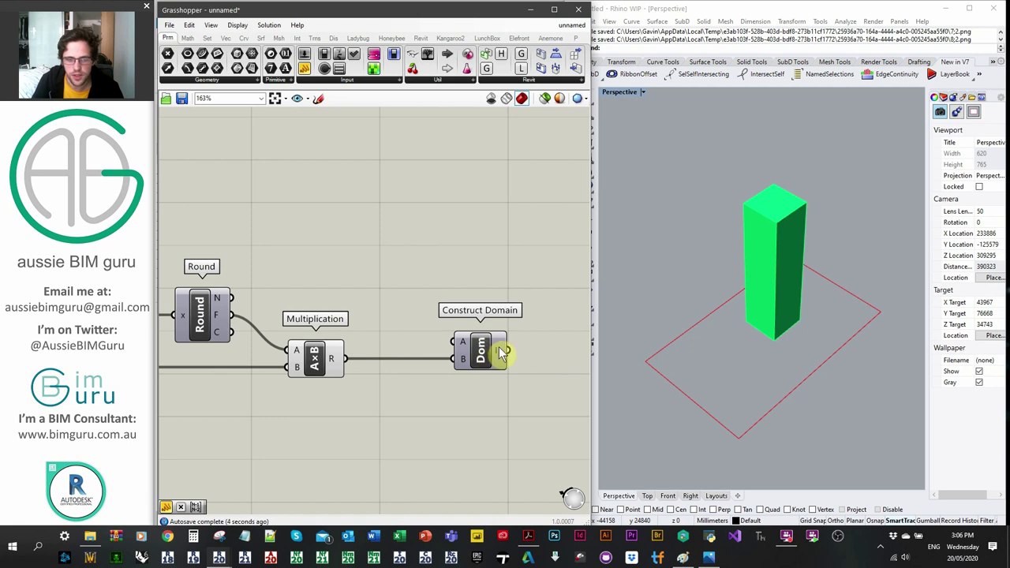
left_click_drag(482, 354, 417, 357)
left_click(428, 279)
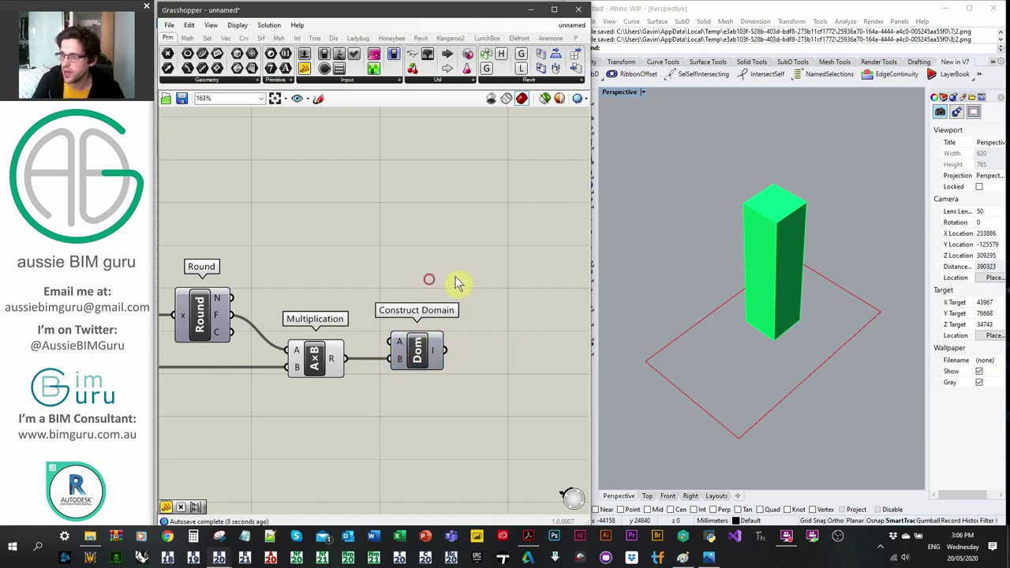
Add a Range component with the constructed domain feeding D and Round's Floor output feeding N
double_click(526, 286)
type("range")
key("Return")
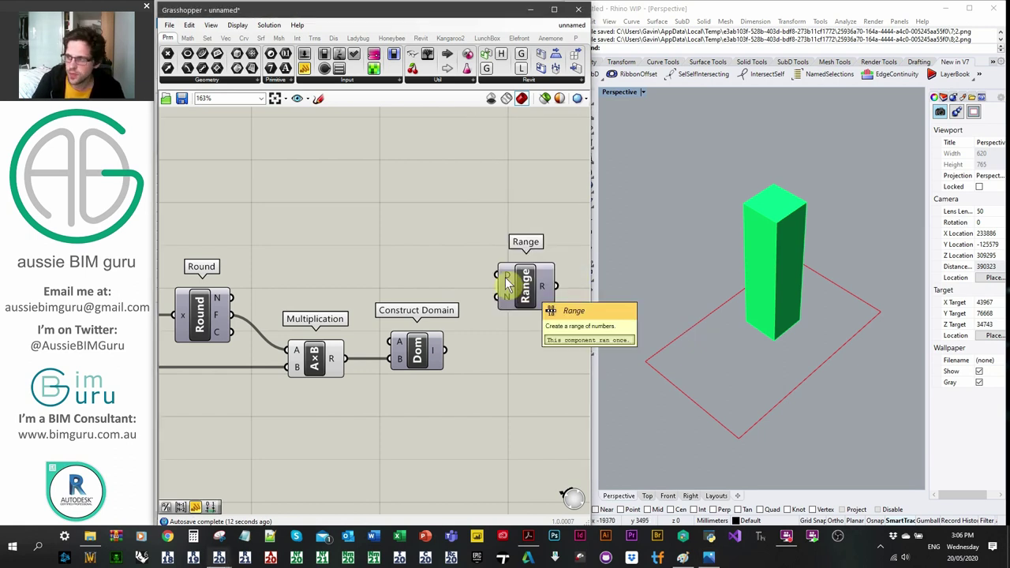
left_click_drag(234, 326, 445, 350)
right_click_drag(528, 359, 327, 366)
left_click(417, 348)
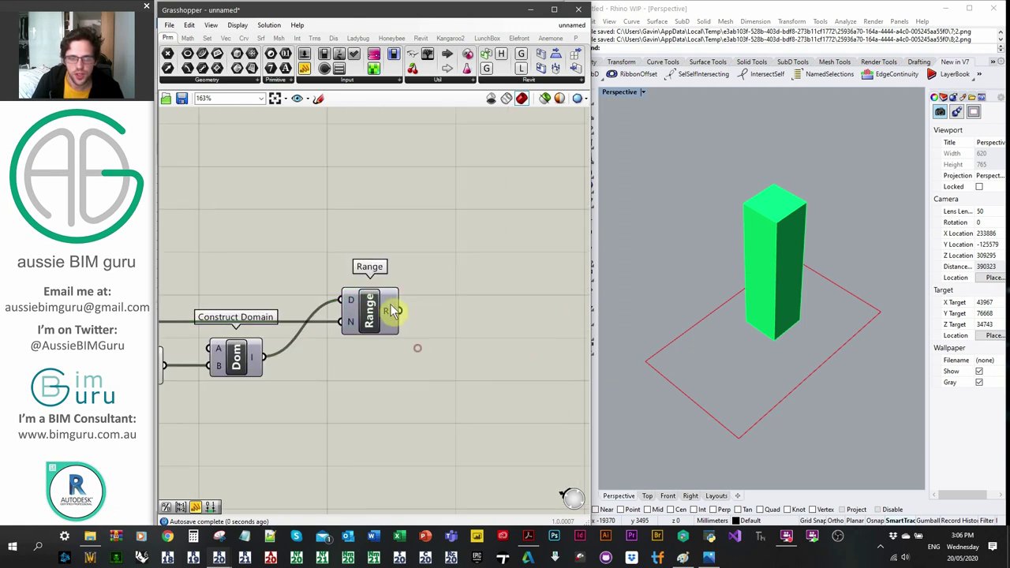
mouse_move(389, 311)
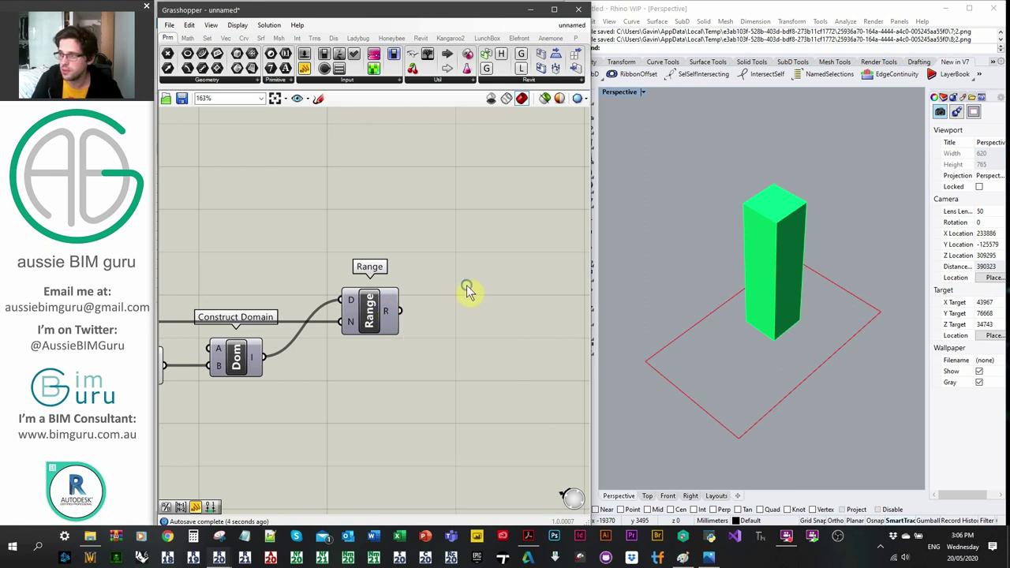
Add a Unit Z component after Range and connect the range values to its F input
right_click_drag(469, 289, 389, 305)
double_click(387, 294)
type("z")
left_click(386, 290)
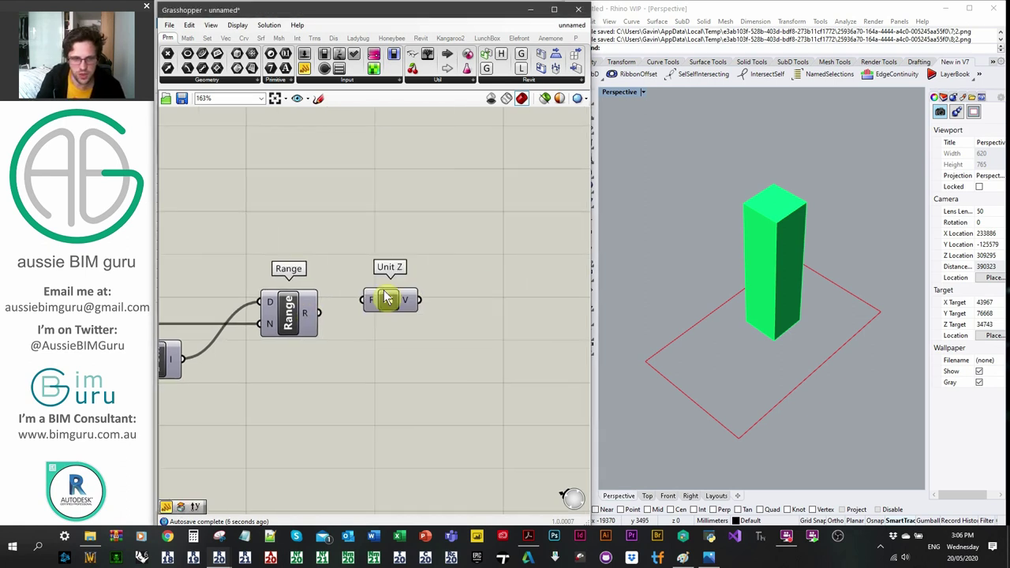
left_click_drag(367, 303, 369, 305)
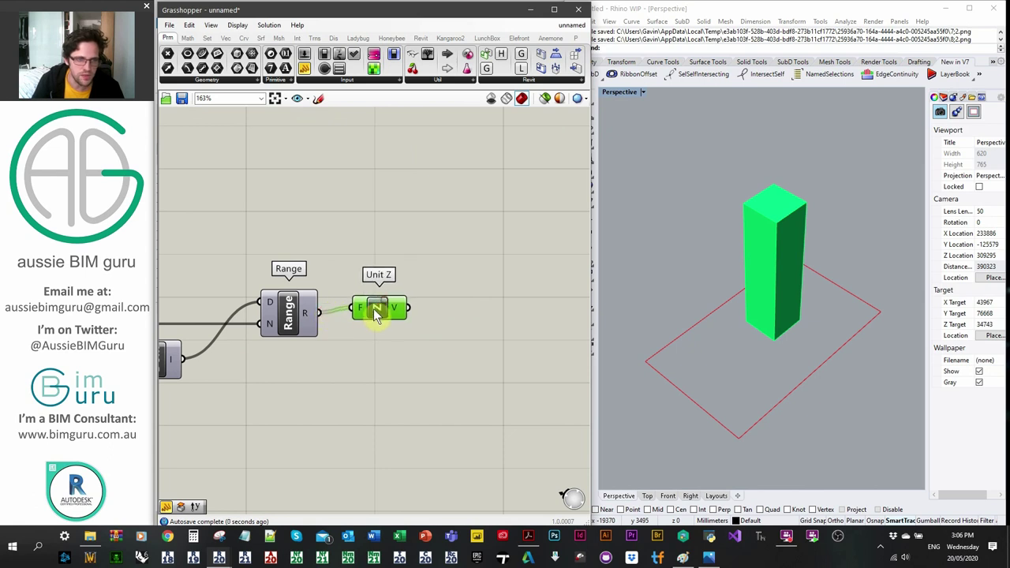
Group the level components from the 3500 panel and its Division through to the new Unit Z
scroll(471, 309, "down", 4)
scroll(534, 348, "down", 2)
left_click_drag(558, 349, 268, 273)
right_click(414, 250)
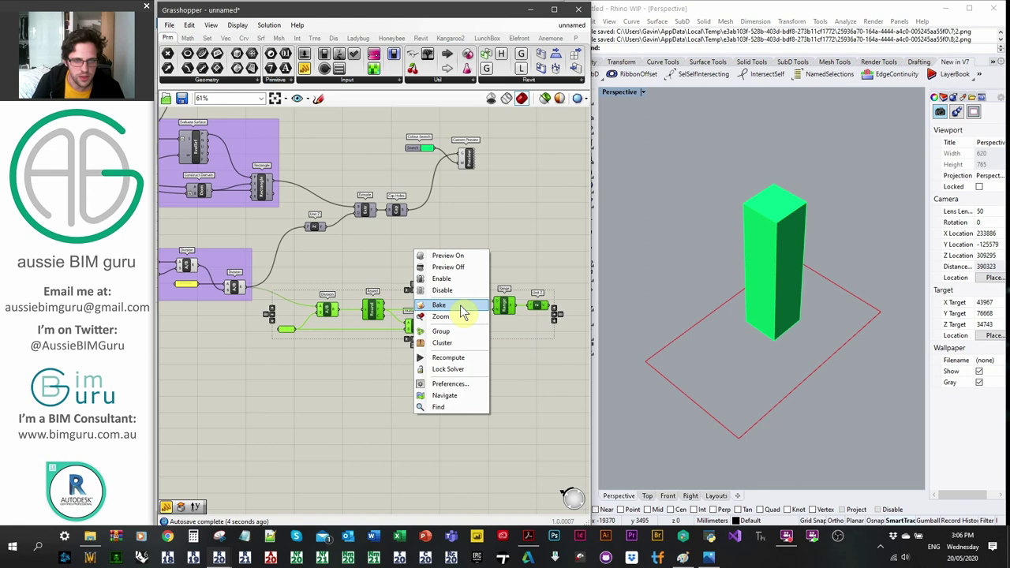
left_click(460, 332)
right_click_drag(491, 273, 406, 245)
left_click(446, 245)
Add a Move component above the end of the new group and turn off the preview of the tower's green Custom Preview
scroll(355, 241, "up", 2)
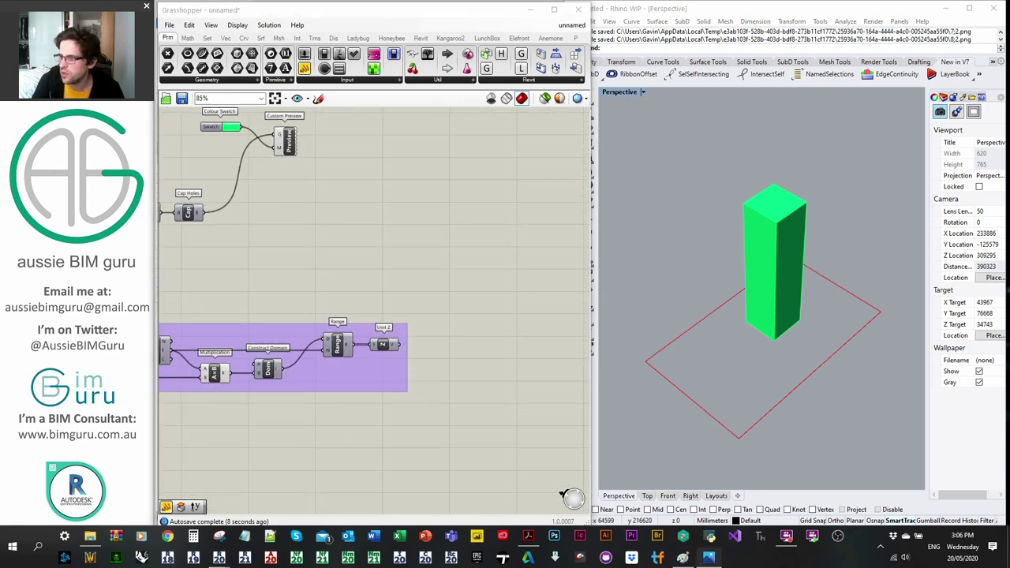
double_click(435, 274)
type("move")
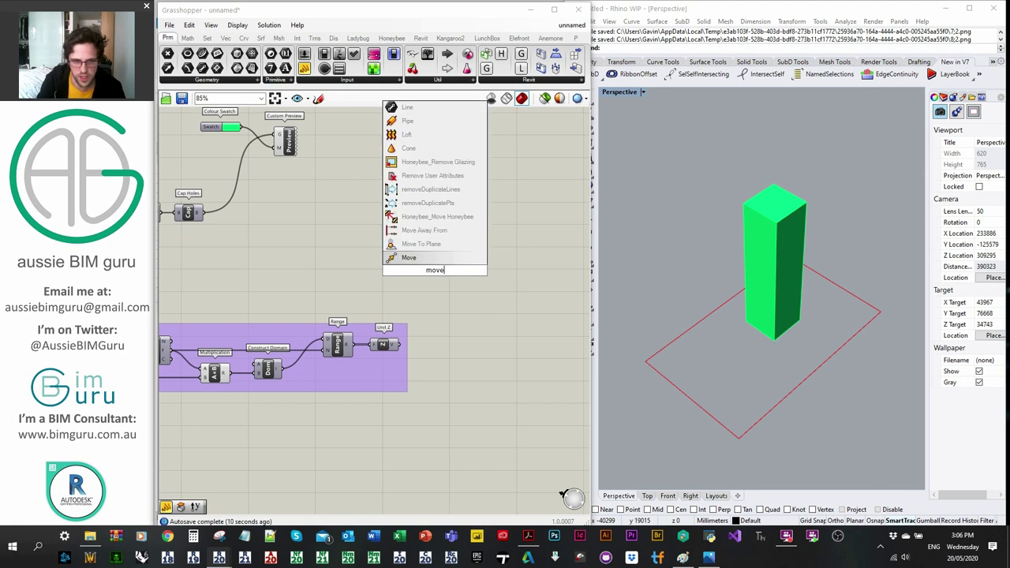
key("Return")
right_click(286, 139)
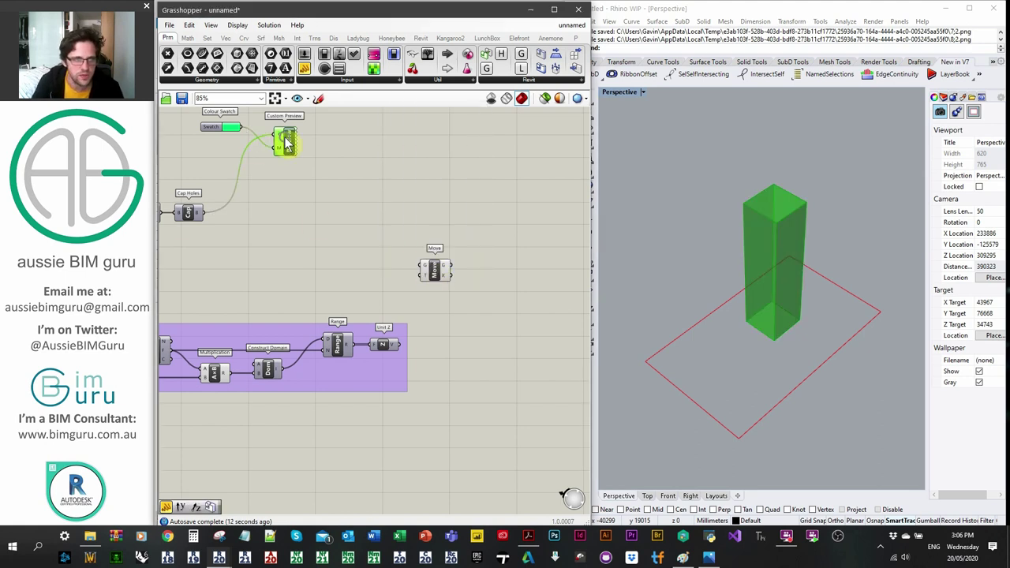
left_click(312, 157)
Connect the Evaluate Surface point to Move's G input and the level group's Unit Z vectors to T, and inspect the moved points
right_click_drag(301, 209, 427, 226)
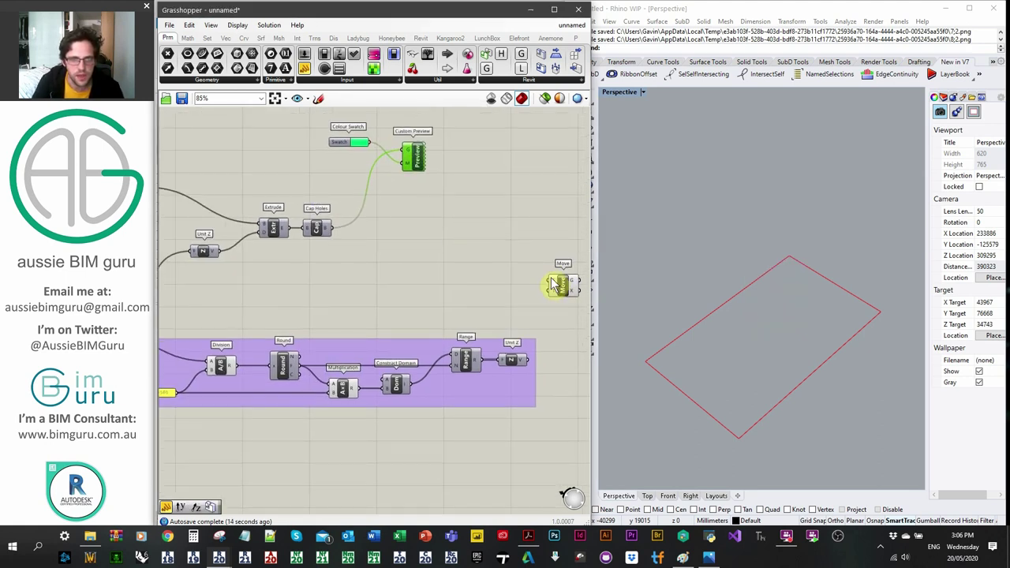
scroll(550, 281, "down", 3)
left_click_drag(550, 280, 224, 142)
scroll(324, 238, "up", 4)
scroll(516, 210, "down", 1)
scroll(230, 158, "up", 1)
right_click_drag(435, 214, 161, 172)
right_click_drag(492, 329, 381, 321)
left_click_drag(424, 279, 527, 322)
left_click_drag(386, 366, 507, 326)
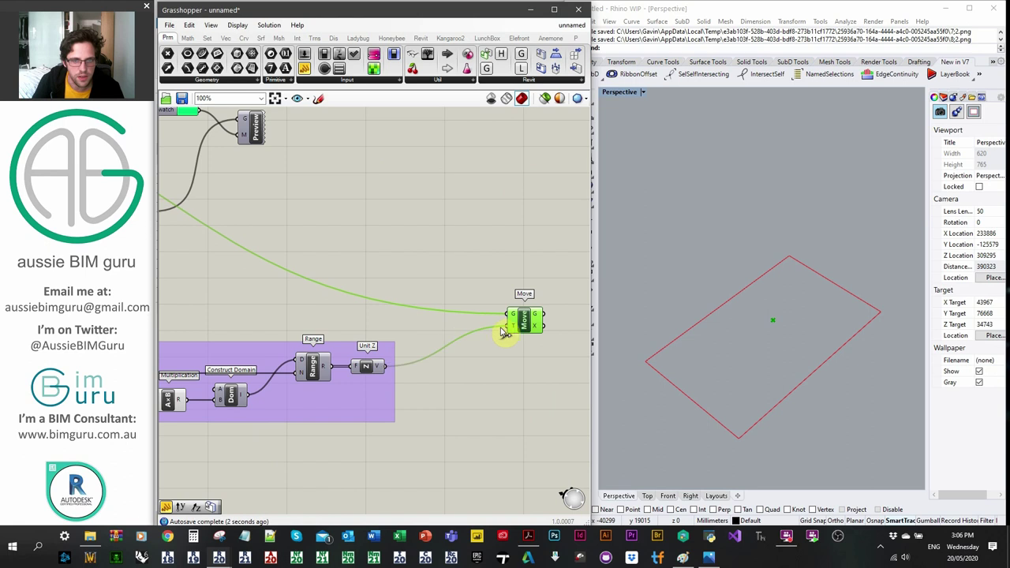
left_click(503, 373)
right_click_drag(825, 379, 813, 332)
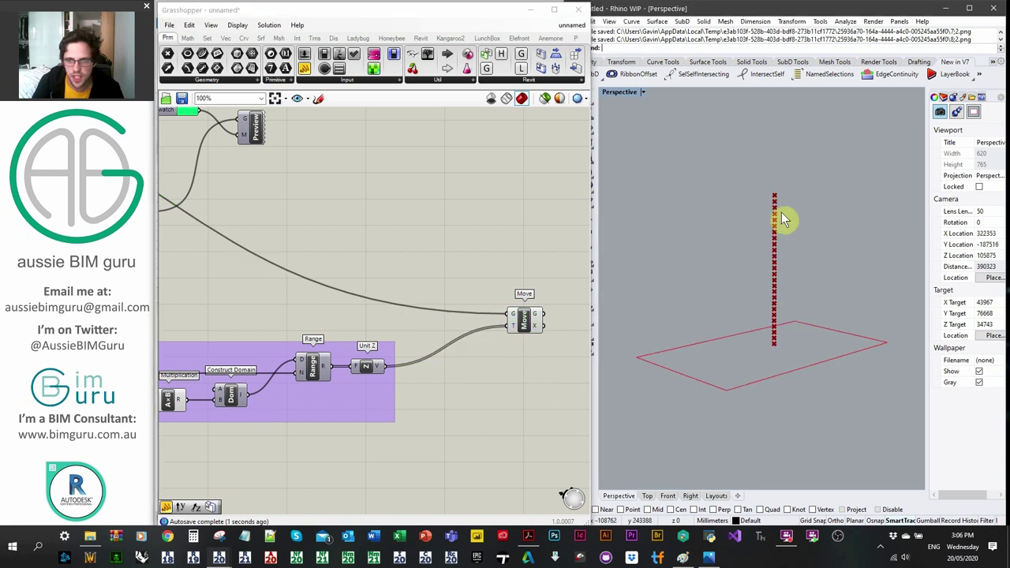
Add a Range component to the canvas above and to the right of the Move component
left_click(509, 243)
scroll(451, 268, "down", 4)
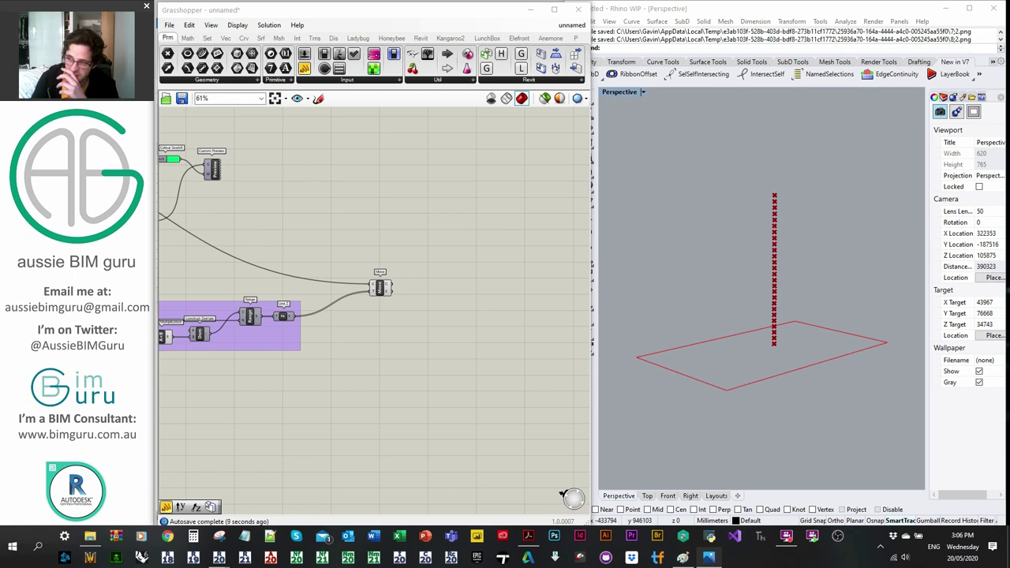
left_click(395, 207)
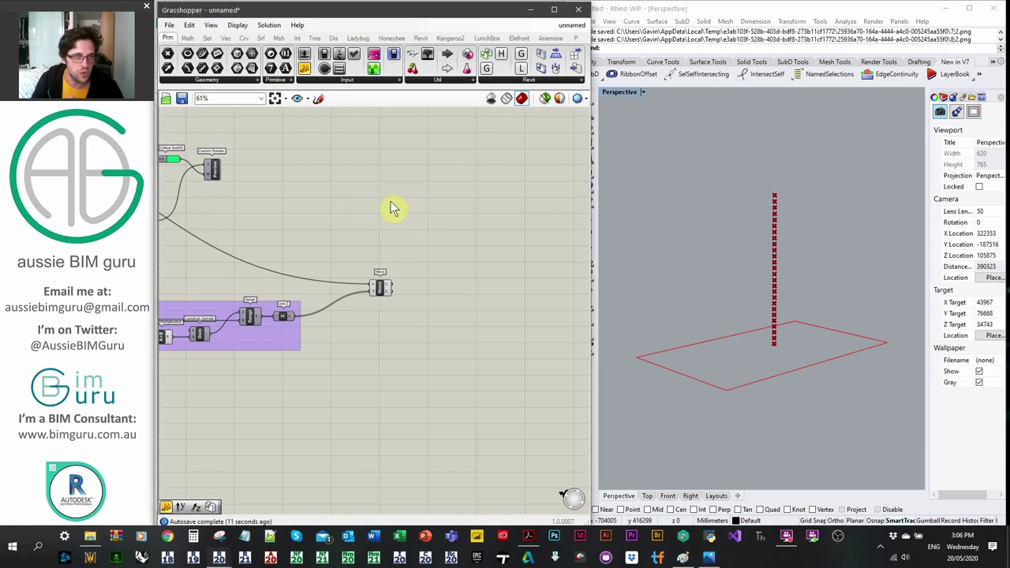
scroll(398, 221, "up", 5)
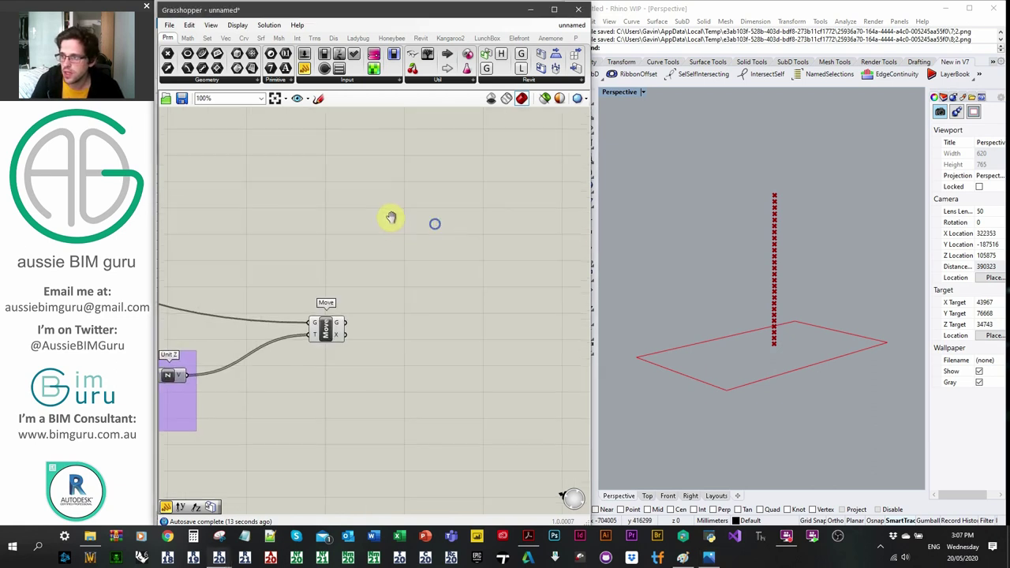
double_click(402, 229)
type("range")
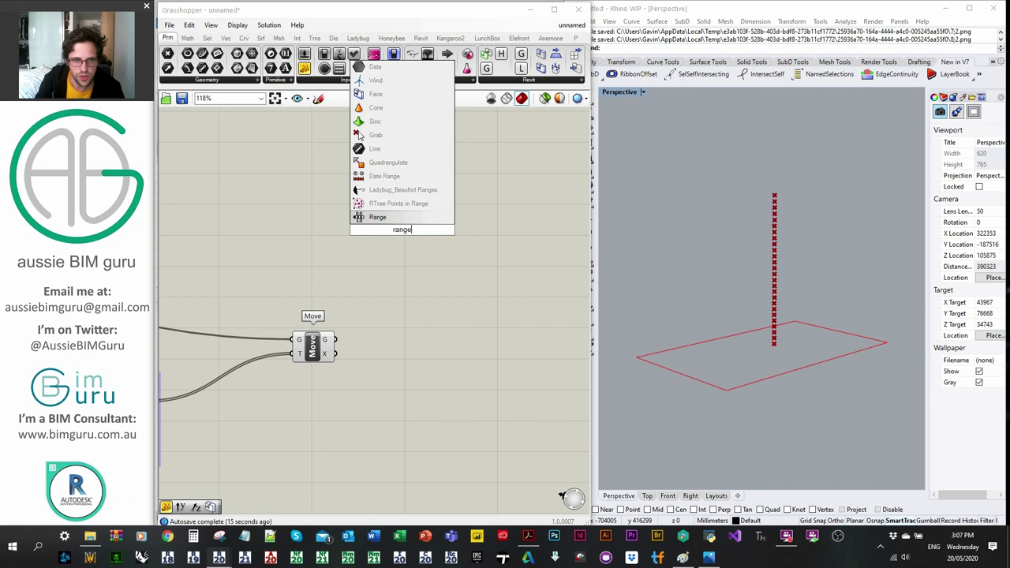
key("Return")
Add panels containing "0 to 350" and 35 and connect them to the new Range's D and N inputs
scroll(261, 219, "up", 3)
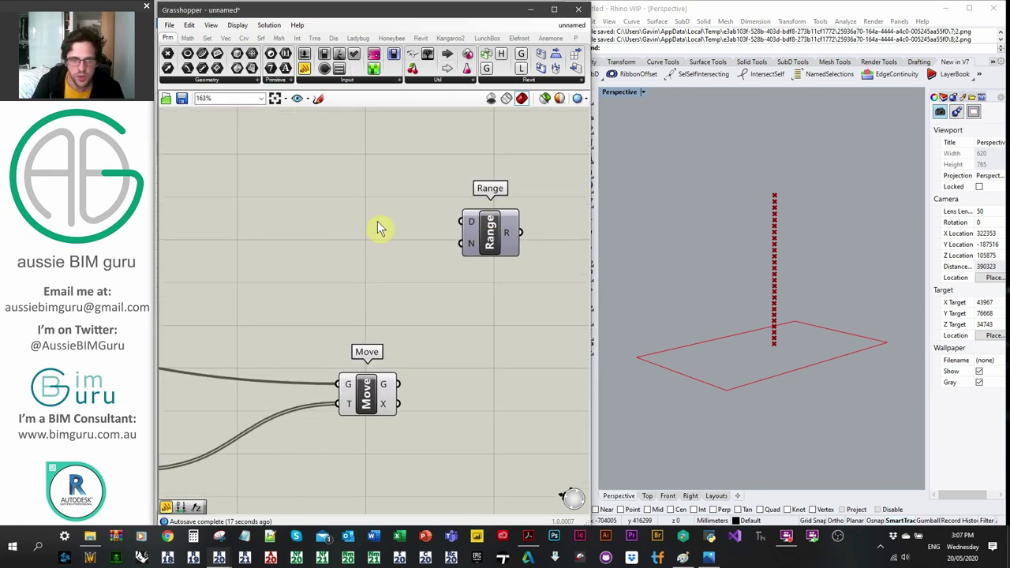
double_click(377, 221)
type("//0 to")
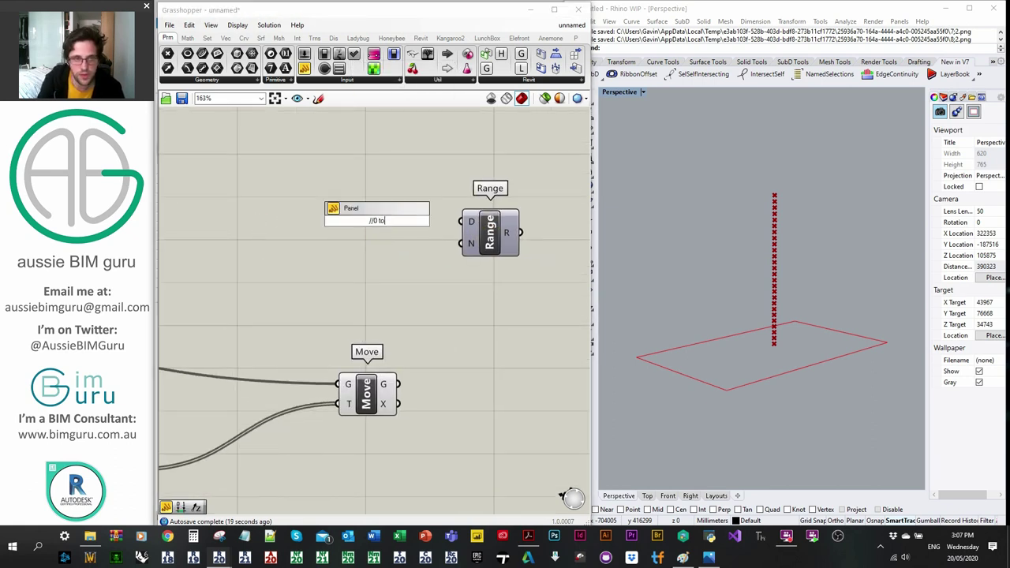
type(" 350")
key("Return")
left_click_drag(420, 225, 461, 221)
double_click(381, 260)
type("//")
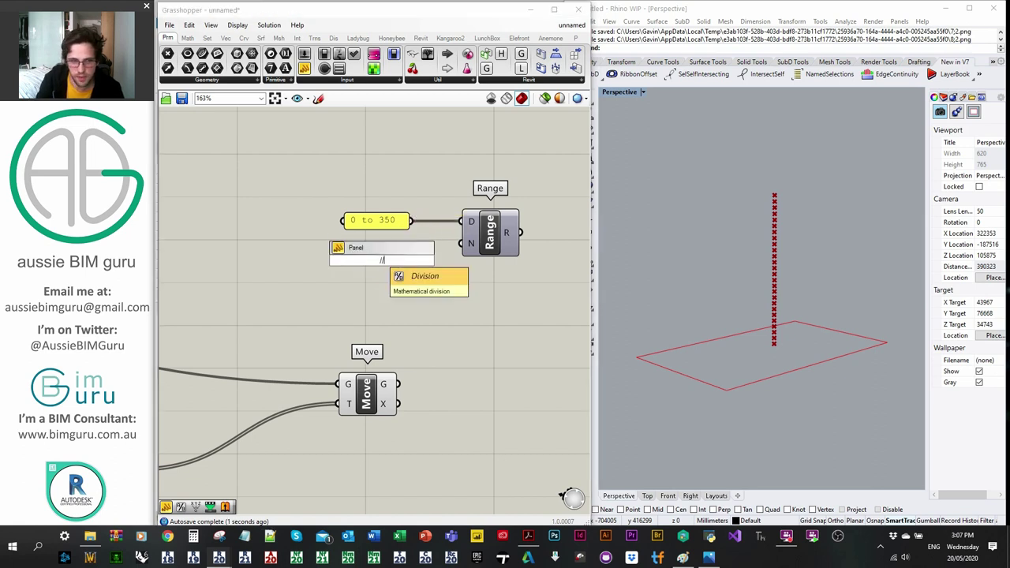
type("35")
key("Return")
mouse_move(399, 260)
left_mouse_down()
mouse_move(462, 243)
mouse_move(390, 252)
left_mouse_up()
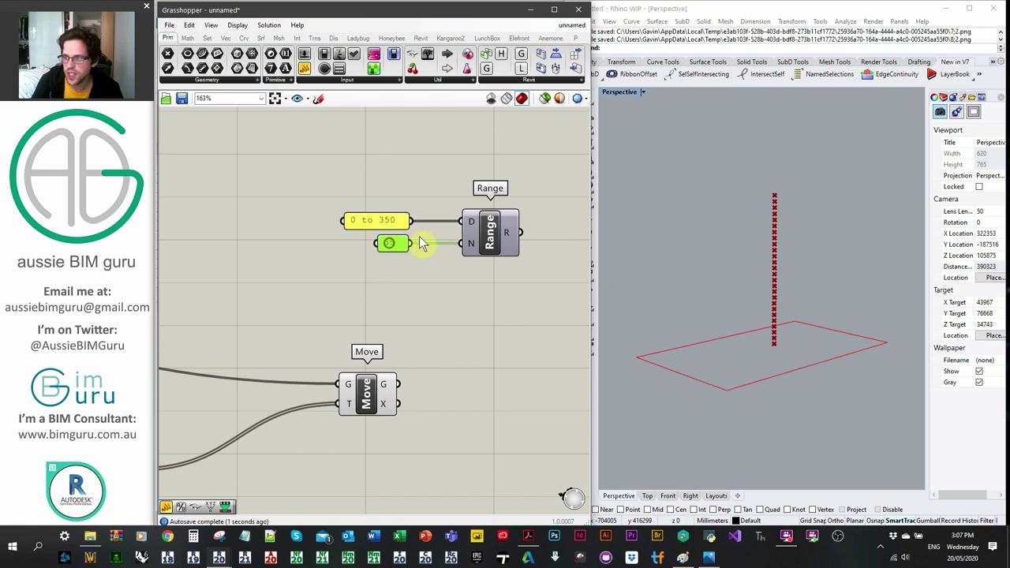
left_click_drag(481, 234, 456, 234)
Add a vector Rotate component after Range and connect the range values to its A input
right_click_drag(490, 213, 392, 222)
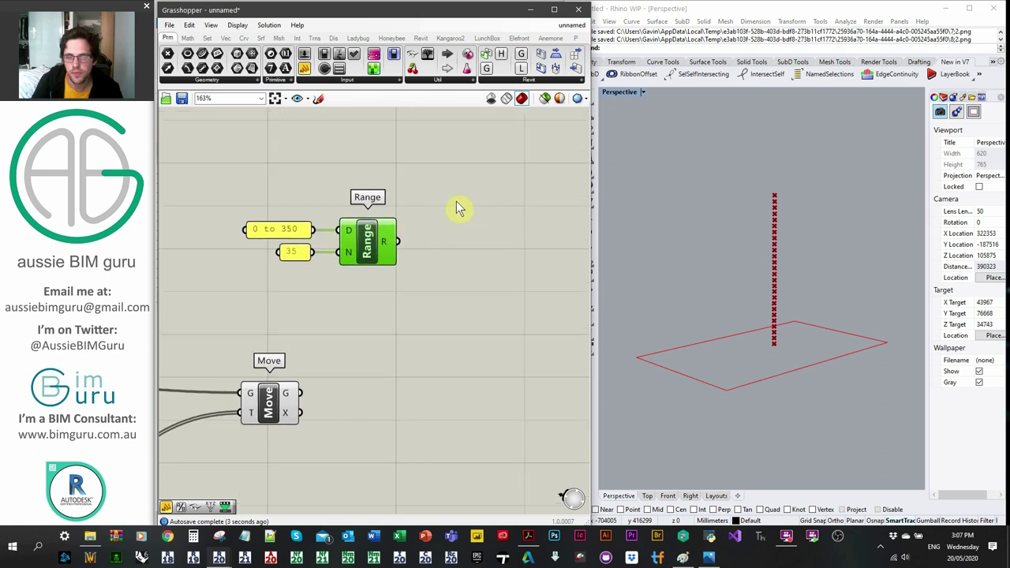
double_click(456, 209)
type("rotate")
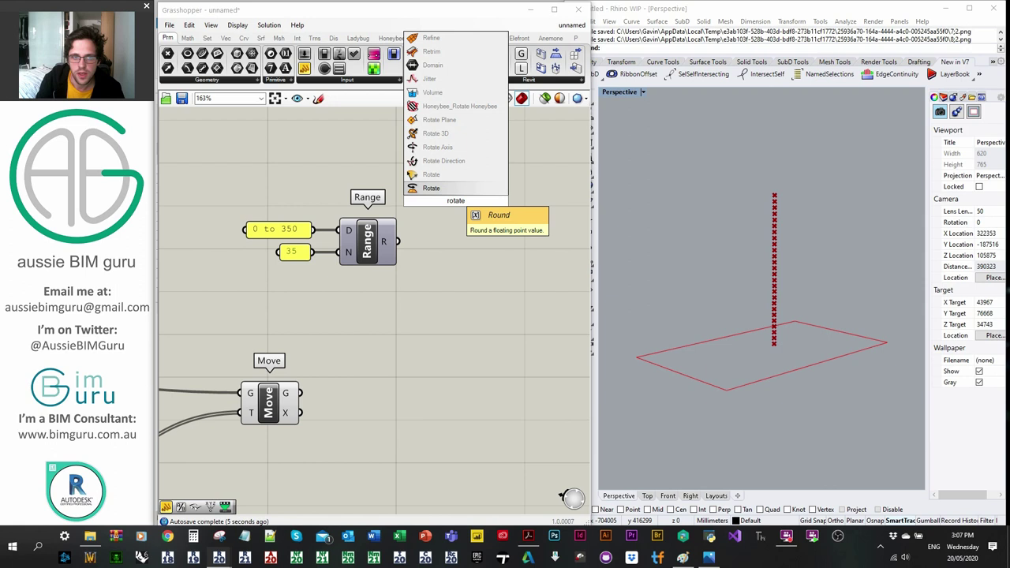
type(" ve")
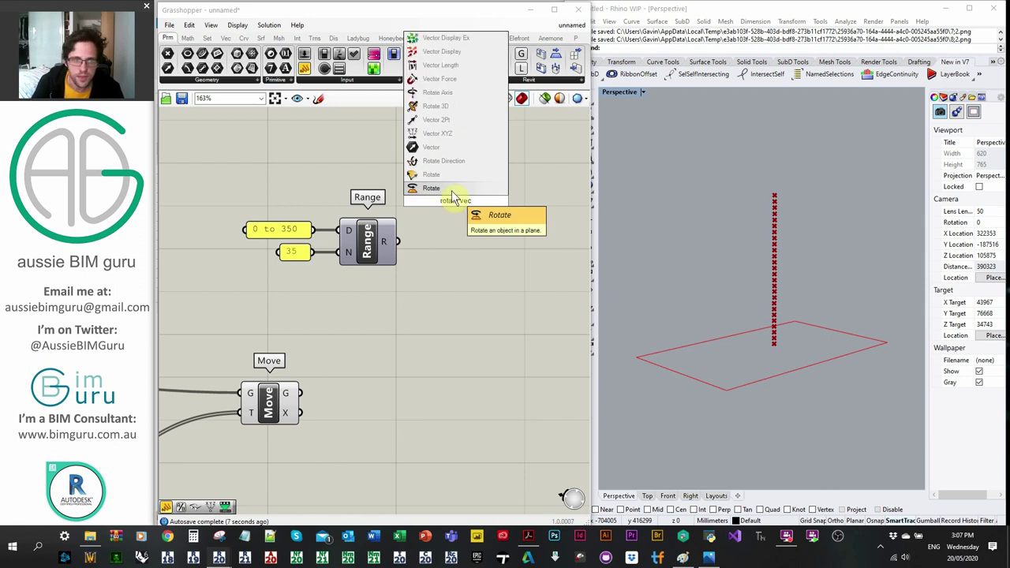
type("c")
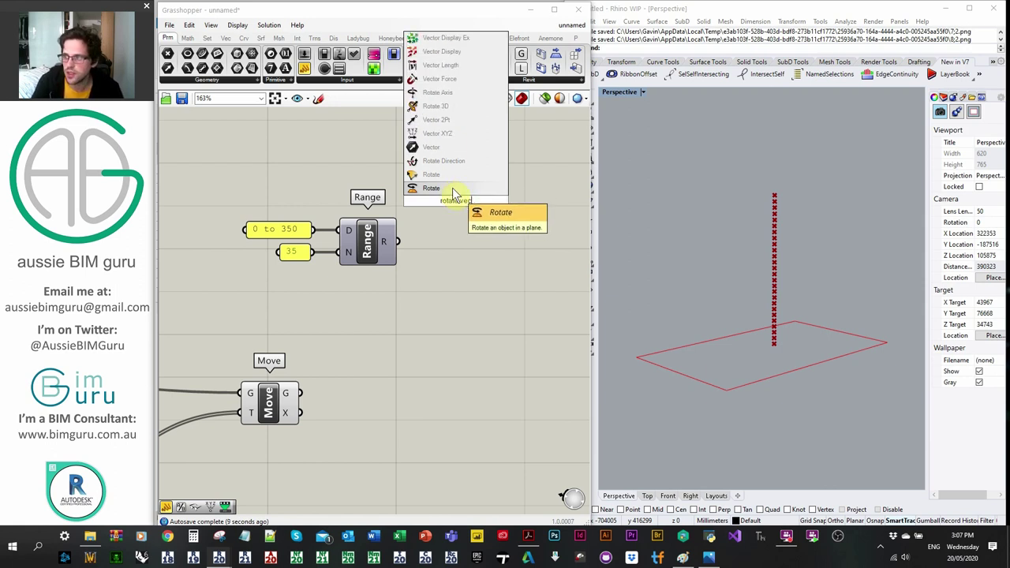
left_click(462, 182)
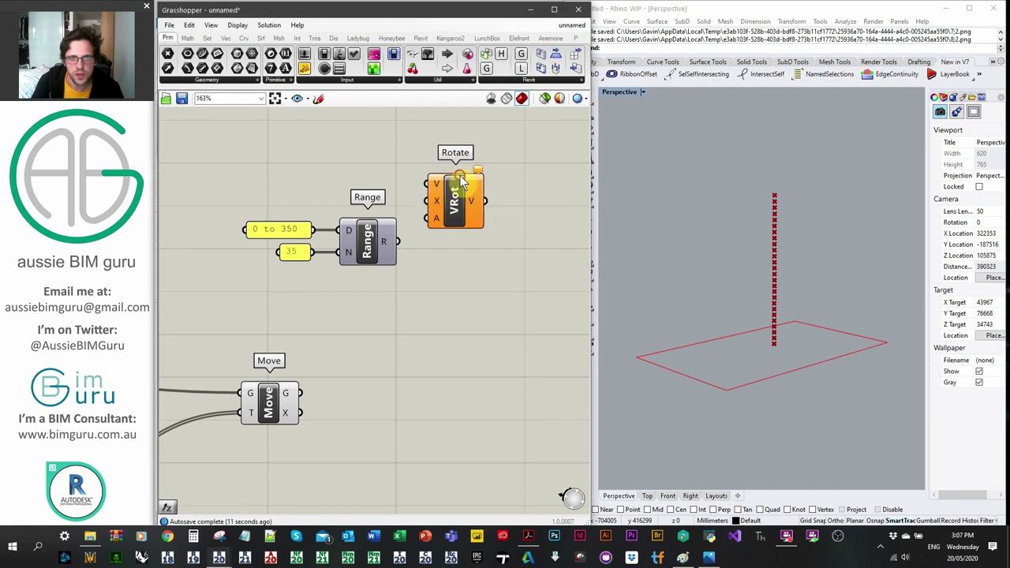
left_click_drag(397, 241, 514, 189)
left_click(459, 192)
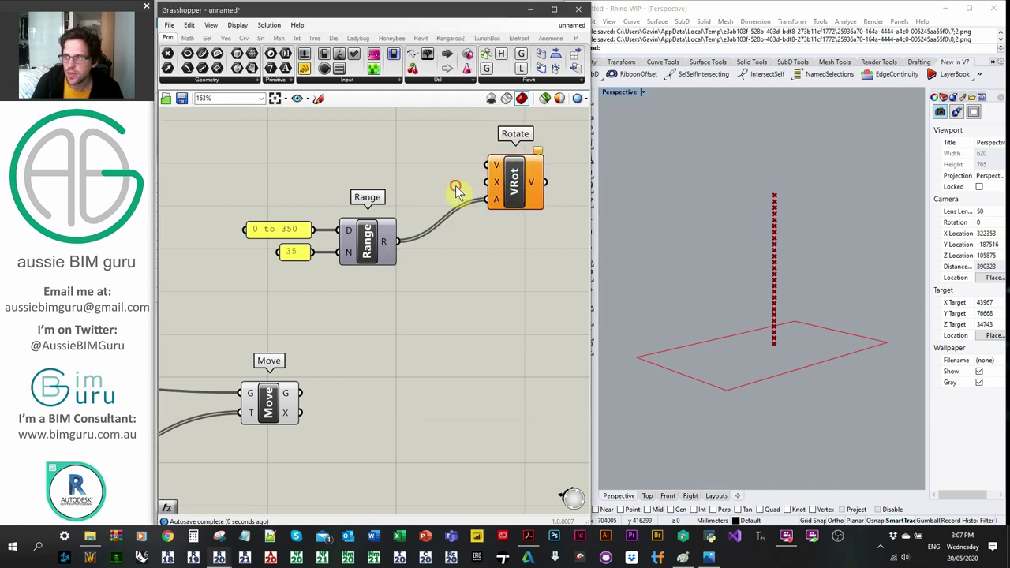
Connect a Unit Y vector to Rotate's V input and a Unit Z vector to its X input, and inspect the rotated vectors
double_click(361, 148)
type("y")
left_click(347, 139)
left_click_drag(387, 148, 489, 164)
left_click_drag(360, 148, 496, 182)
double_click(406, 169)
type("z")
left_click(398, 157)
mouse_move(532, 187)
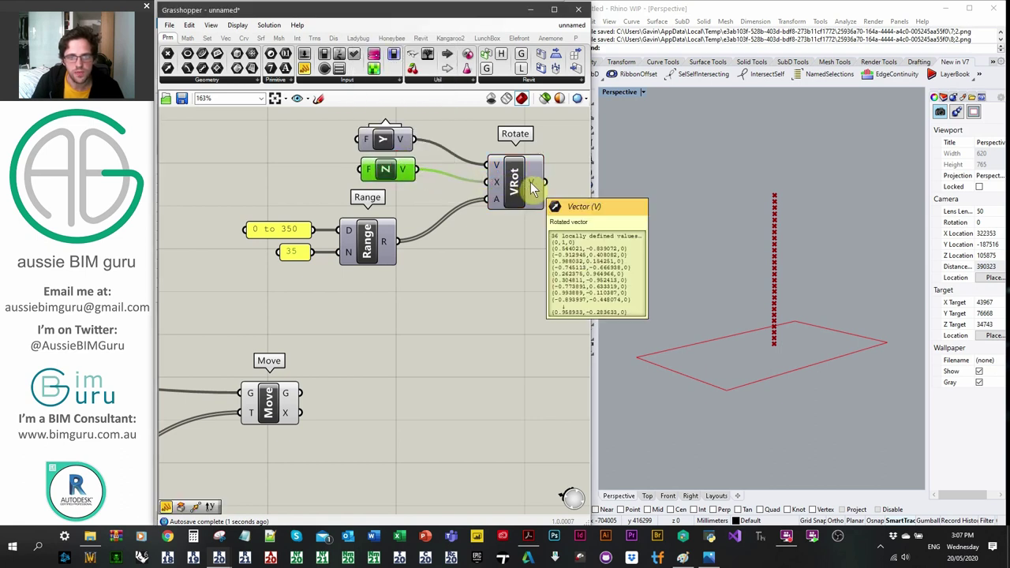
Add a Line SDL component and connect Move's geometry output to S and Rotate's vector output to D
right_click_drag(525, 267, 402, 260)
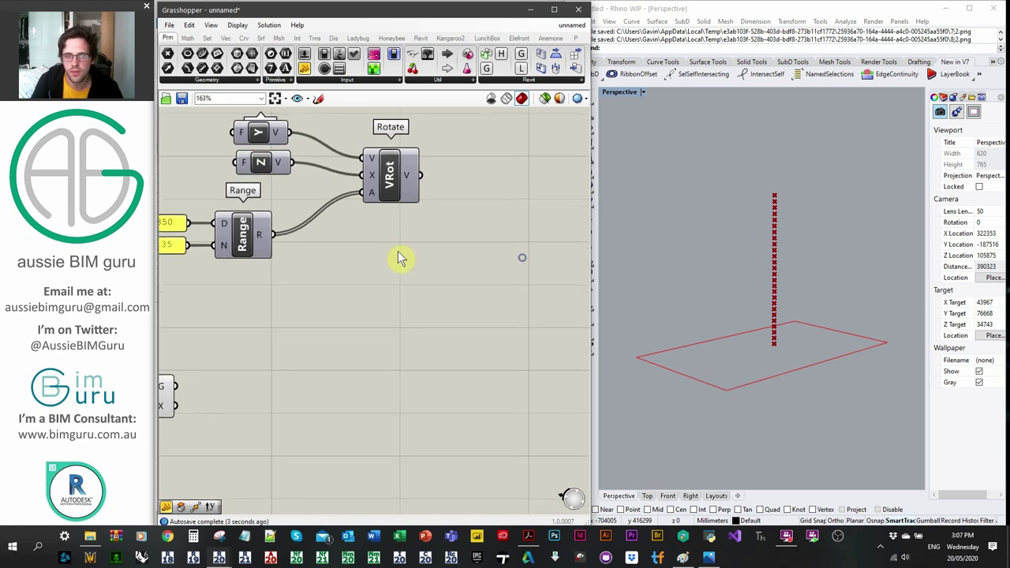
double_click(422, 260)
type("line")
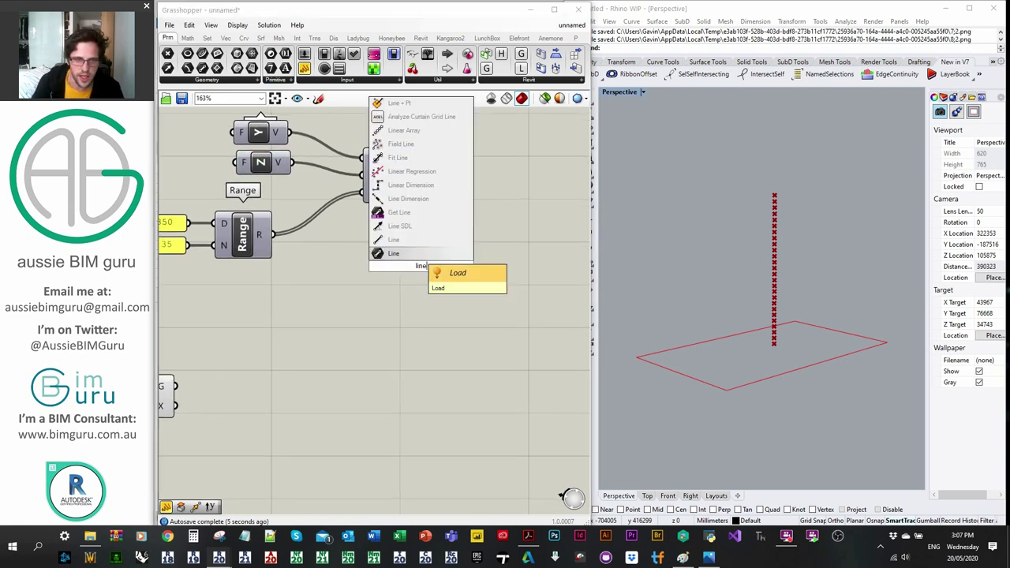
left_click(421, 228)
left_click_drag(414, 251, 493, 262)
scroll(468, 280, "down", 2)
left_click_drag(264, 360, 442, 213)
left_click(438, 326)
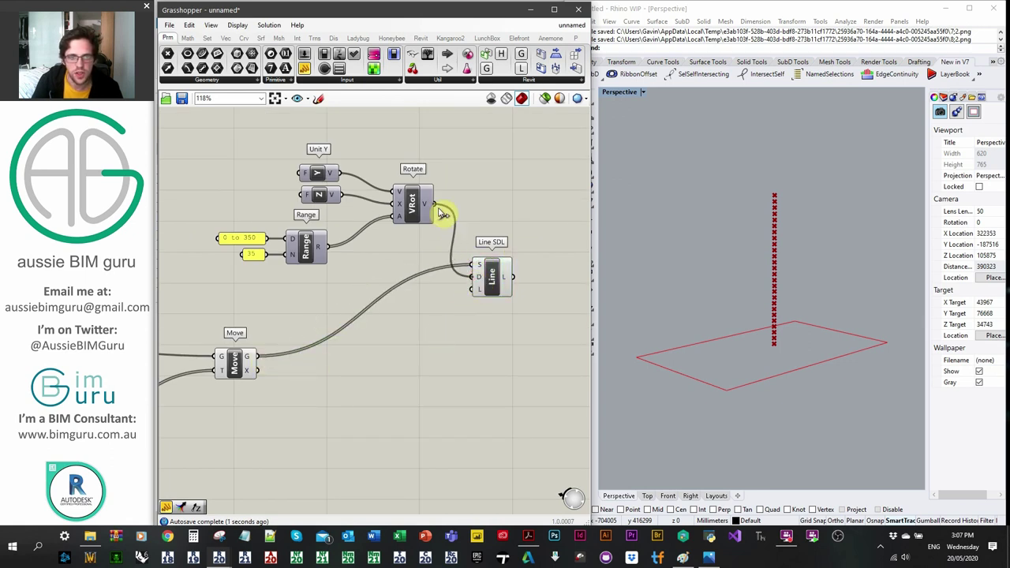
Connect a 300000 panel to Line SDL's L input and inspect the resulting lines in the Rhino viewport
scroll(424, 310, "up", 3)
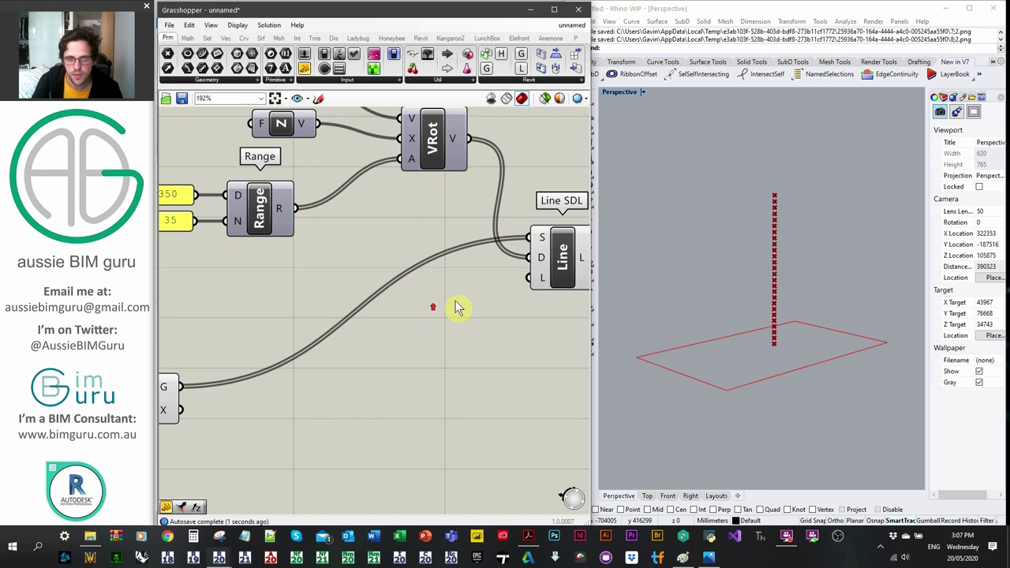
double_click(455, 304)
type("//300")
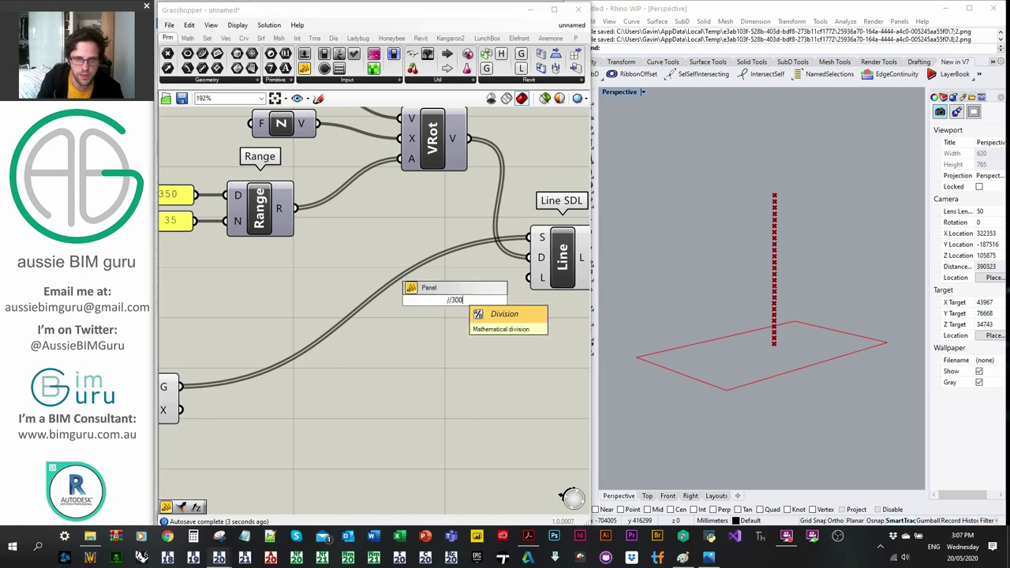
type("00")
key("Return")
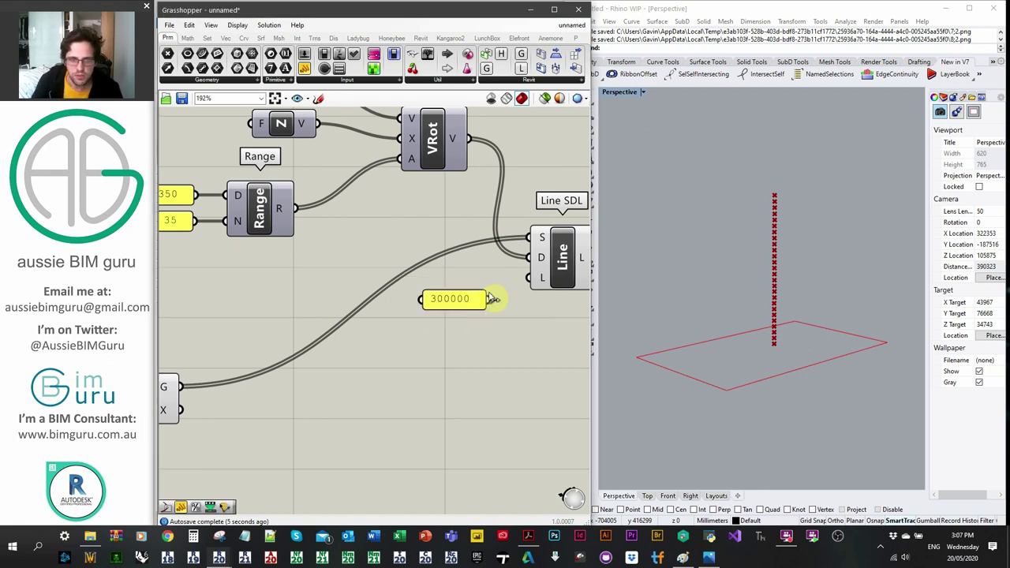
left_click_drag(530, 280, 530, 278)
scroll(800, 287, "down", 3)
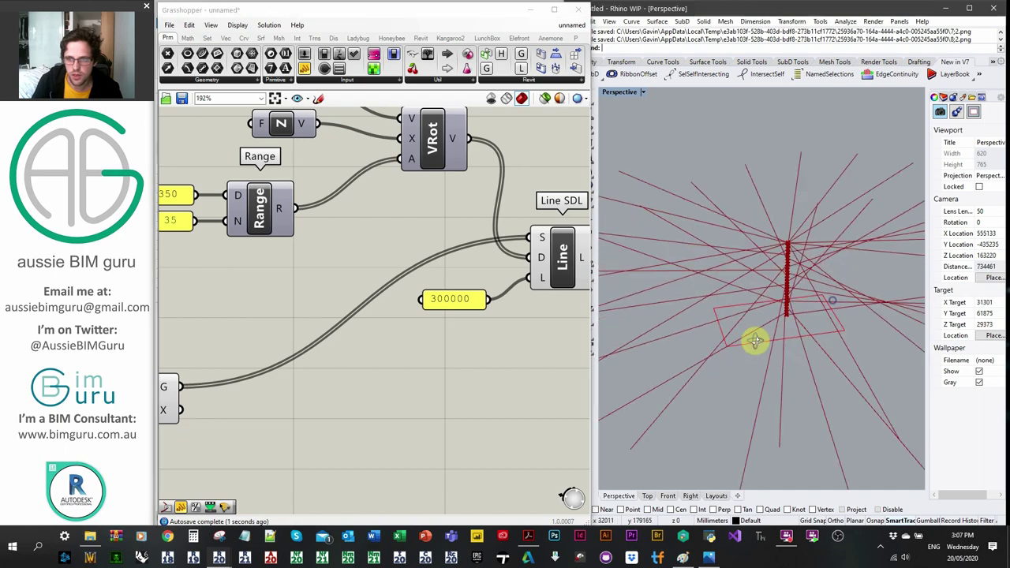
right_click_drag(717, 366, 820, 328)
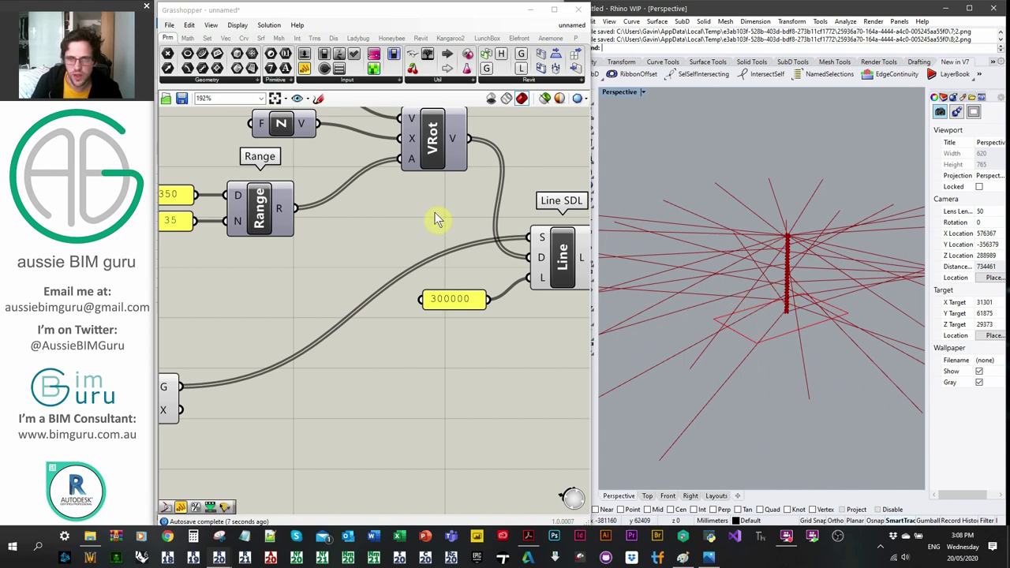
Graft Line SDL's S input and inspect the lines around the tower in the Rhino viewport
left_click(409, 224)
right_click_drag(409, 224, 313, 267)
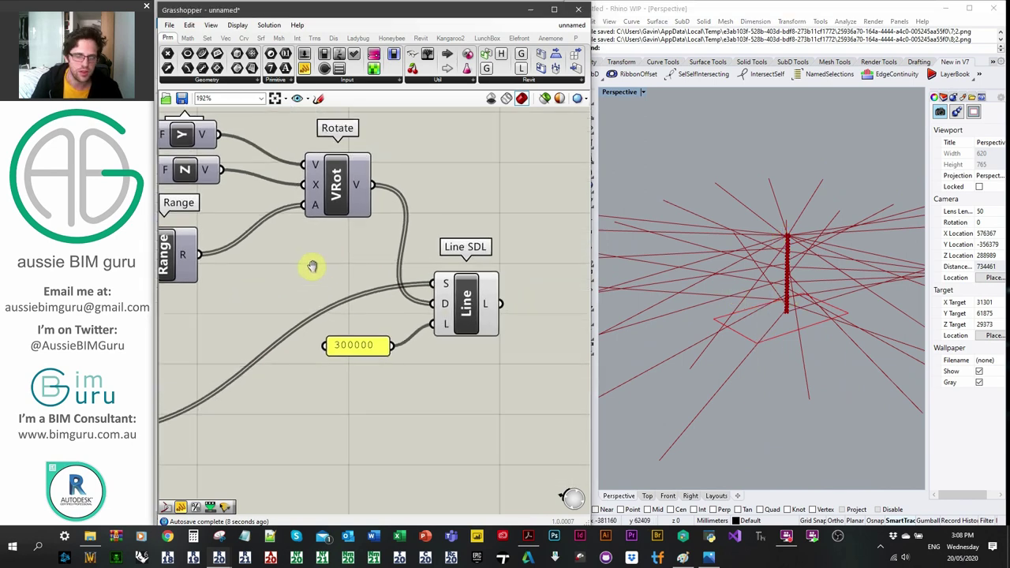
right_click(445, 287)
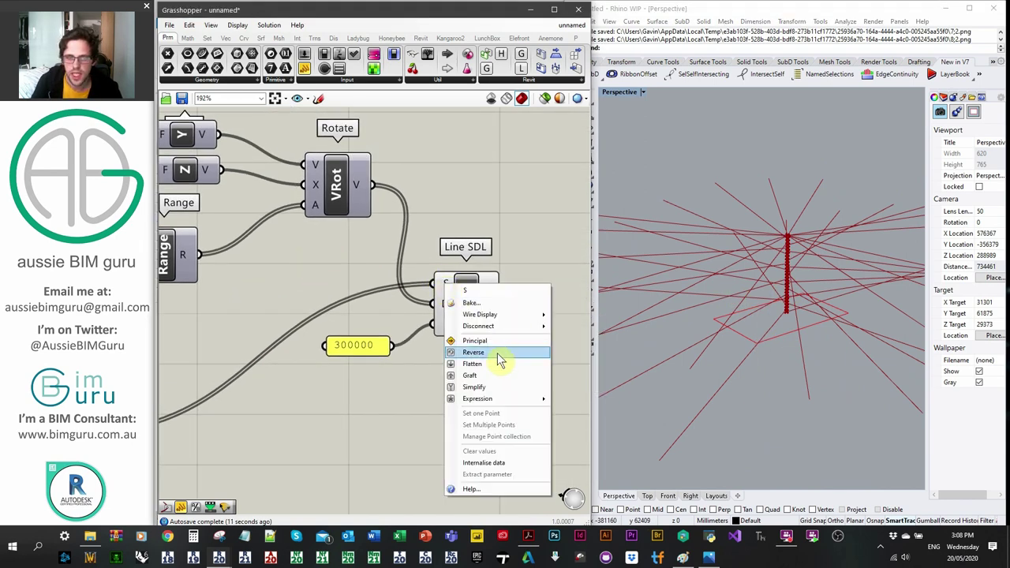
left_click(495, 380)
right_click_drag(744, 254, 746, 277)
right_click_drag(751, 221, 733, 273)
scroll(762, 262, "down", 5)
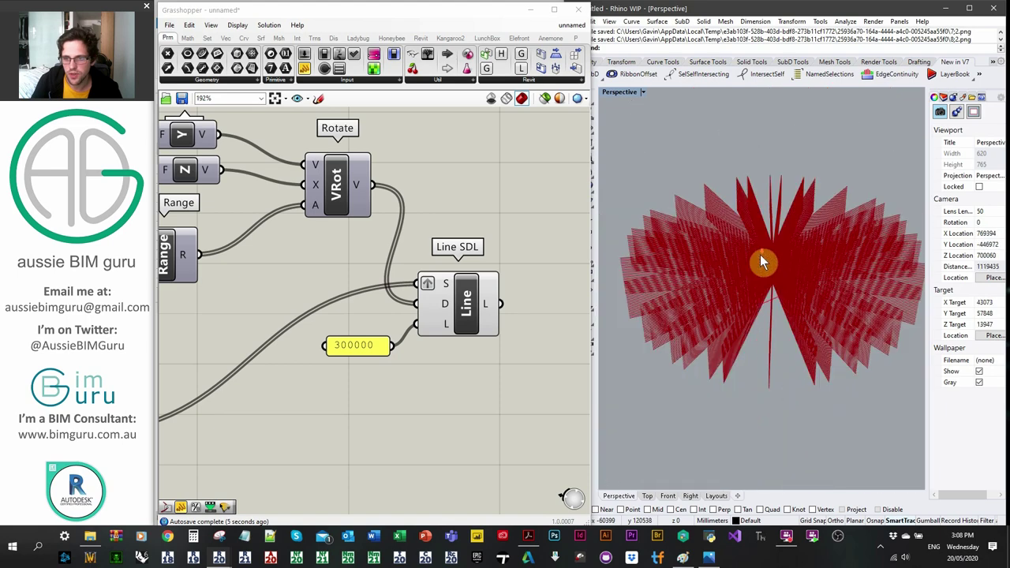
mouse_move(776, 320)
right_mouse_down()
mouse_move(805, 255)
mouse_move(781, 316)
right_mouse_up()
Try 70 in the panel feeding Range's N input, view the lines from above, and restore the value to 35
right_click_drag(288, 266, 463, 253)
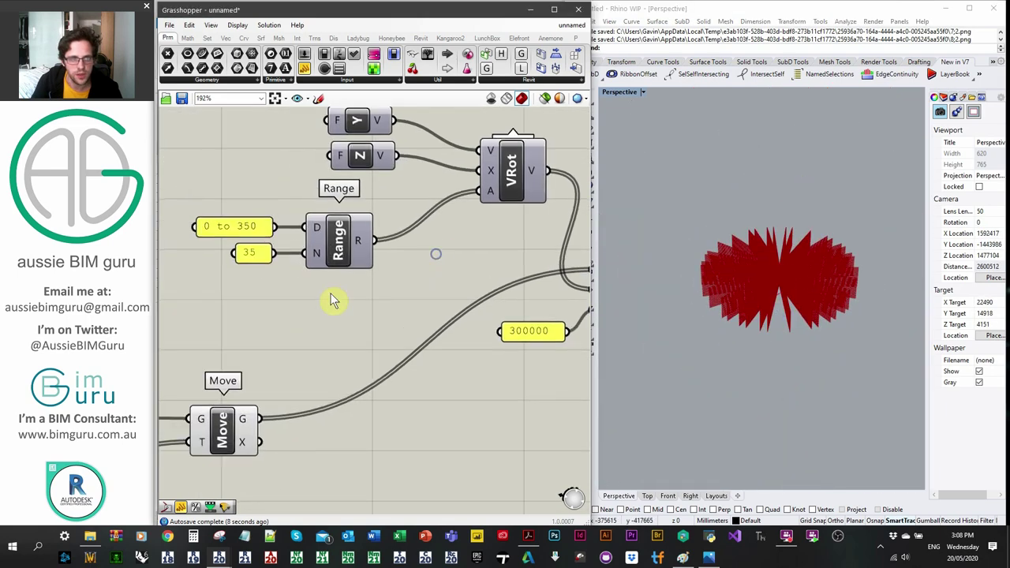
double_click(256, 254)
left_click(290, 333)
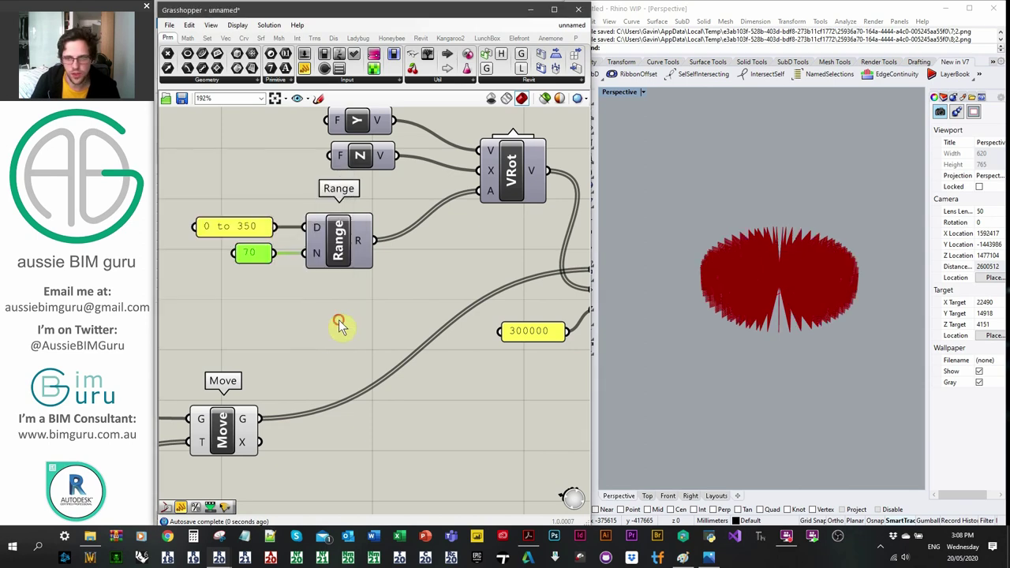
right_click_drag(865, 329, 861, 392)
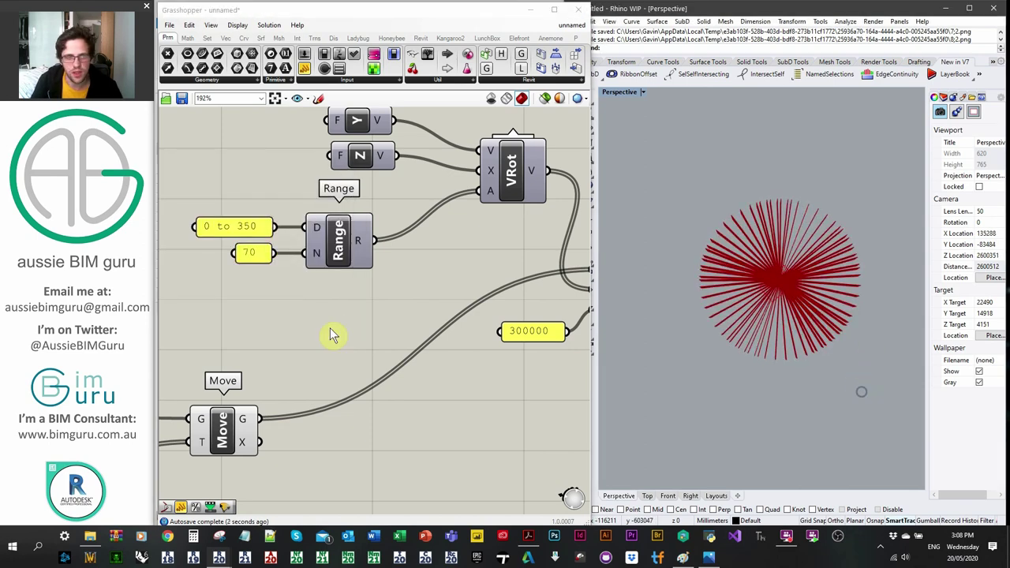
double_click(253, 253)
type("35")
left_click(280, 329)
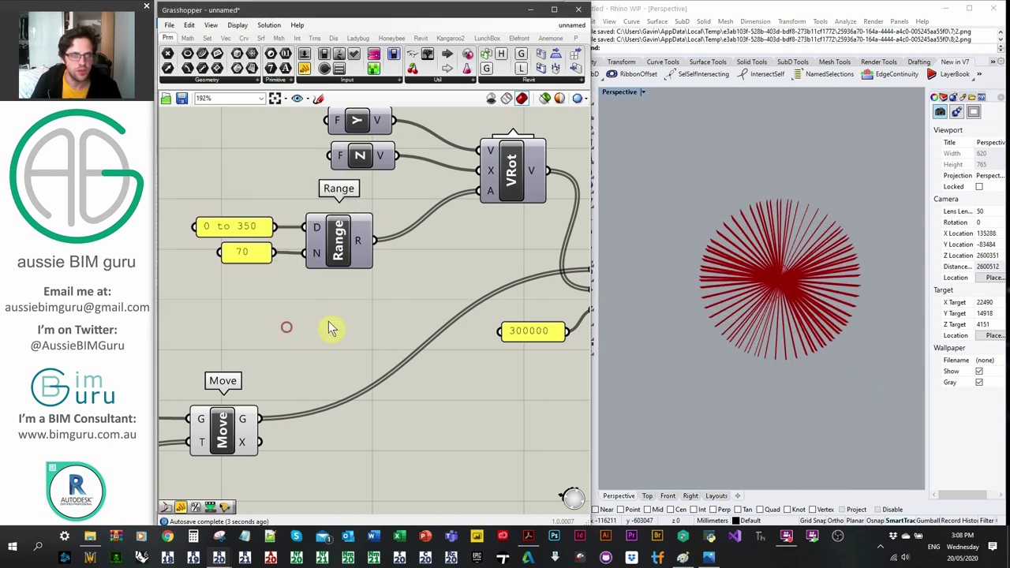
Review the completed line components on the canvas and save the Grasshopper definition
right_click_drag(468, 271, 259, 264)
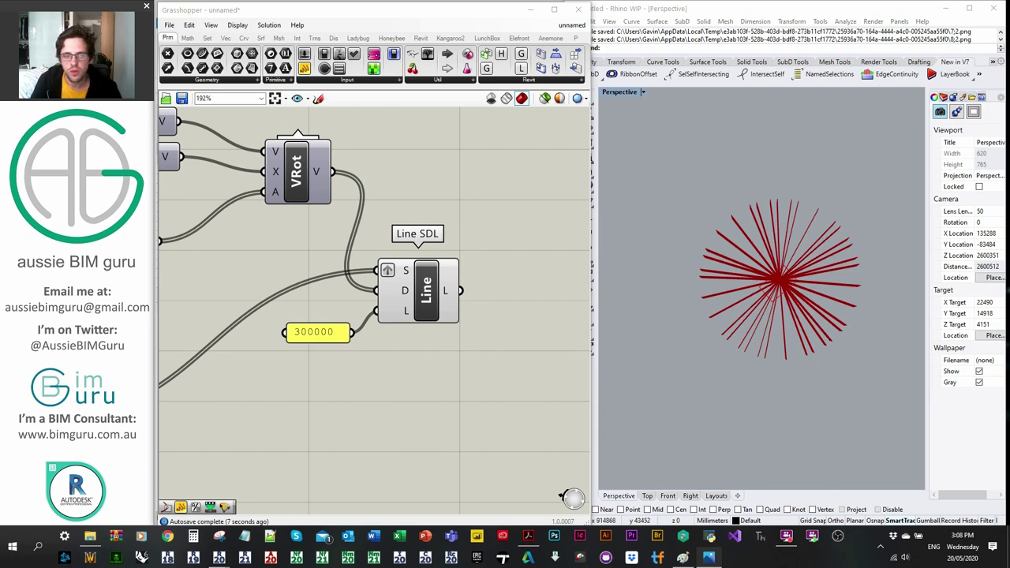
left_click(480, 408)
scroll(469, 361, "down", 3)
right_click_drag(403, 404, 455, 351)
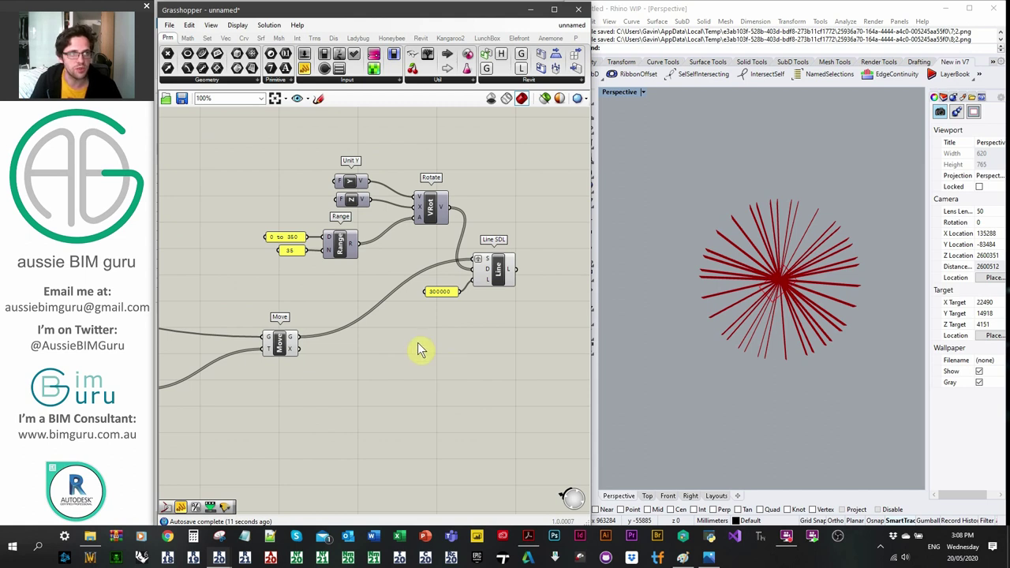
right_click_drag(440, 386, 414, 357)
key("ctrl+s")
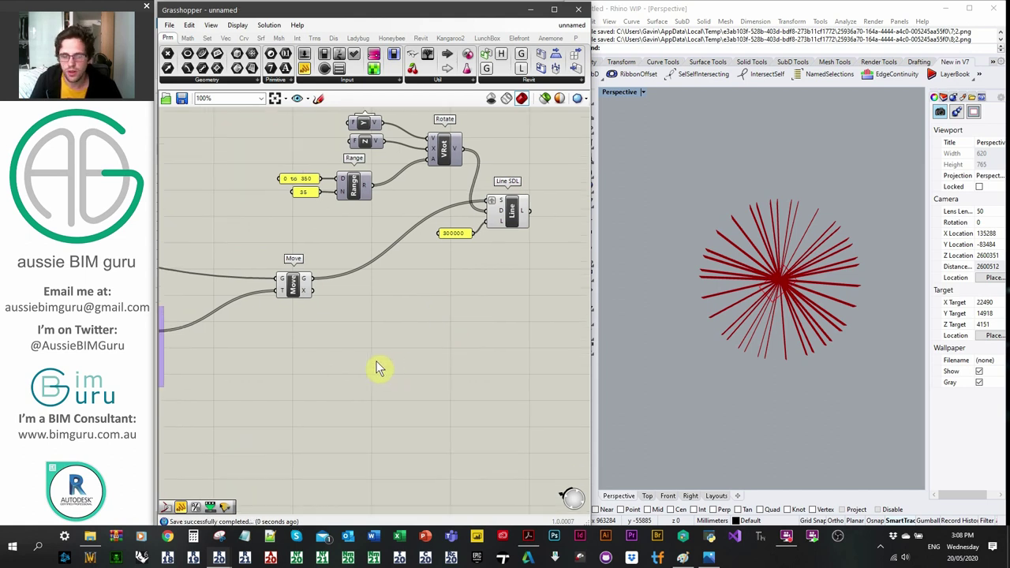
Add a Revit Graphical Element parameter below Move and shift the Grasshopper window aside to uncover Revit's Ground Floor plan
left_click(524, 80)
left_click_drag(290, 382, 292, 388)
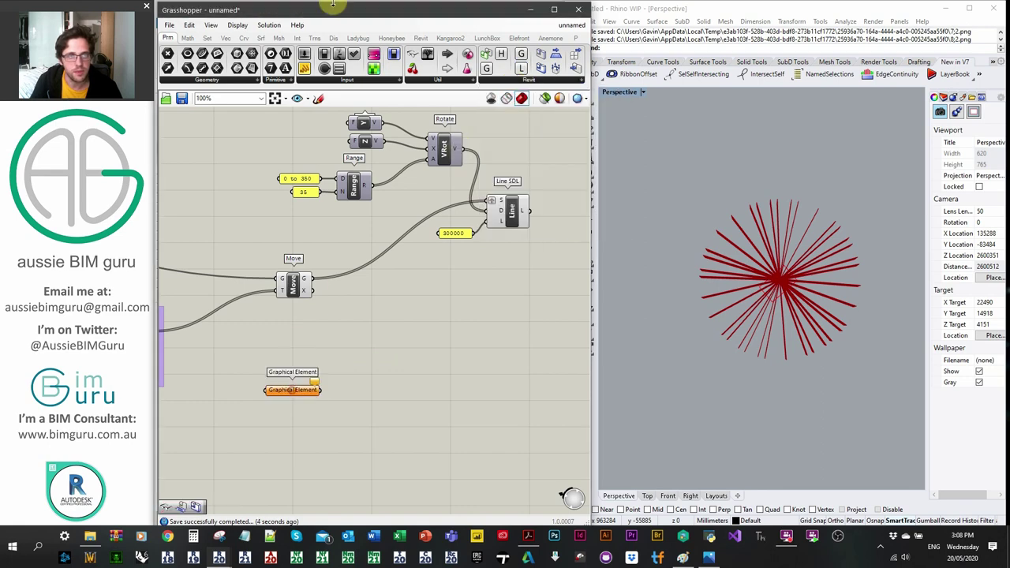
left_click_drag(351, 24, 756, 29)
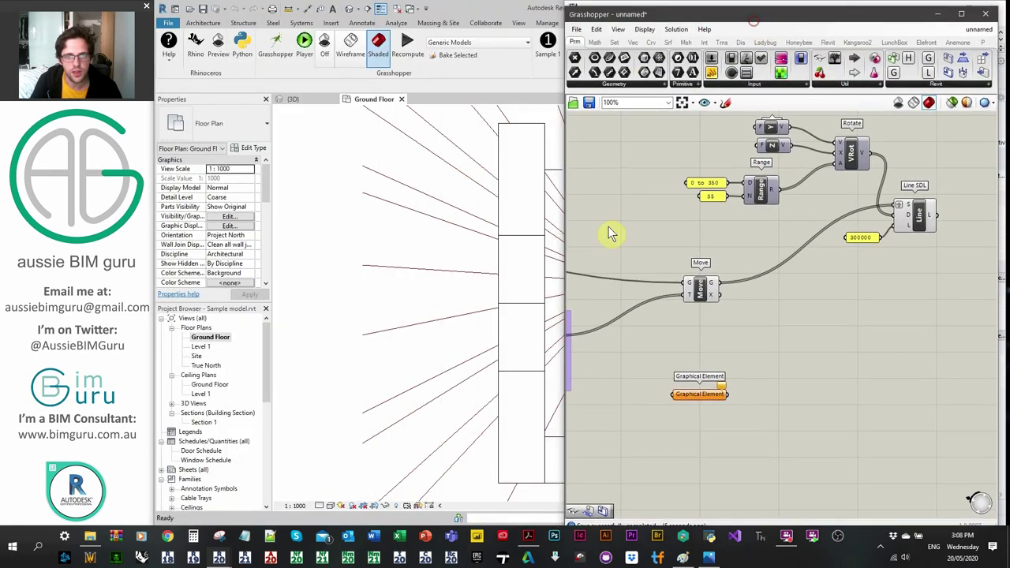
Assign the surrounding building mass in Revit's Ground Floor plan to the Graphical Element parameter as a single element
right_click(713, 404)
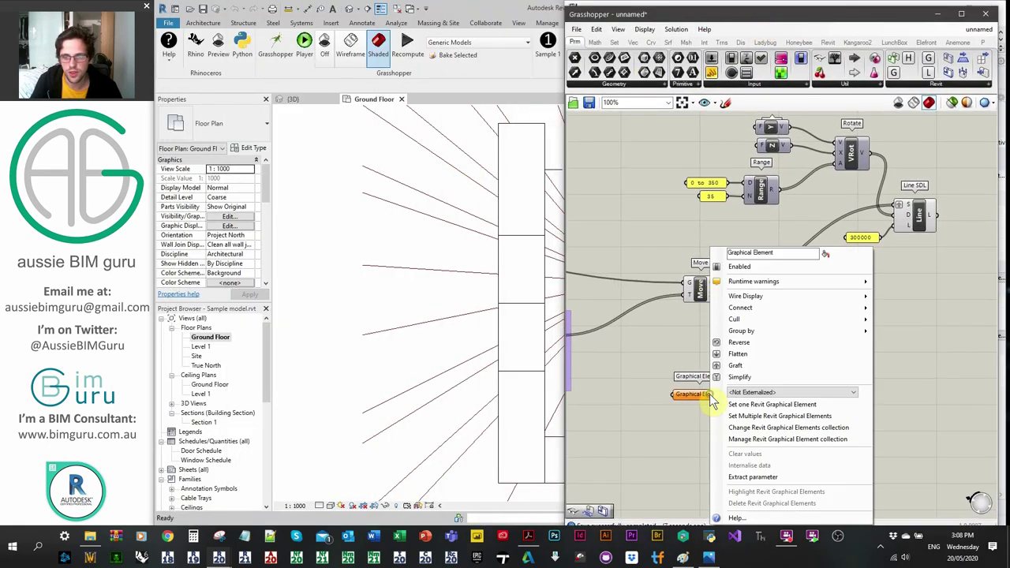
left_click(792, 402)
left_click(538, 241)
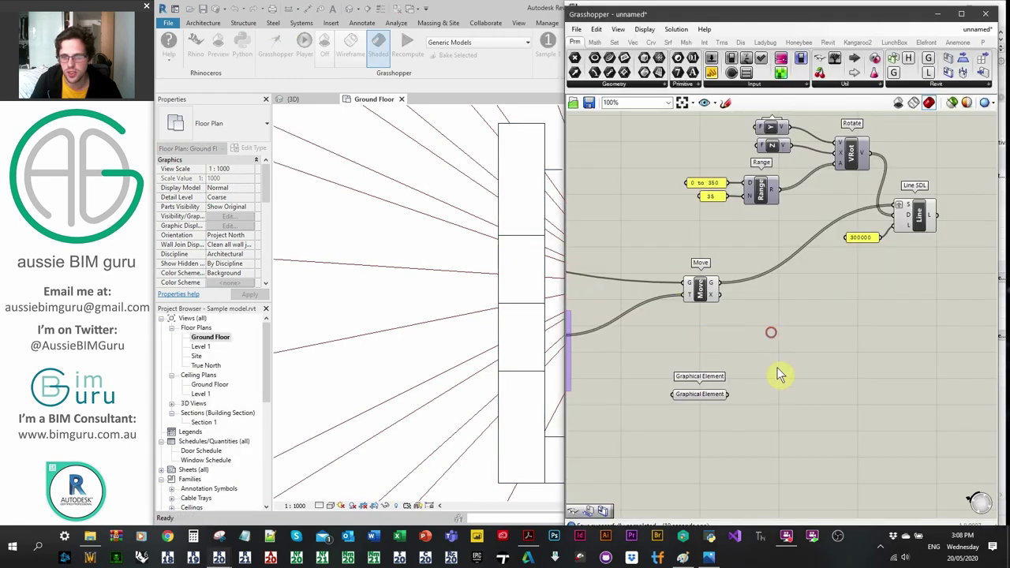
Add a Revit Element Geometry component beside the Graphical Element parameter and wire the parameter into its E input
scroll(757, 381, "up", 2)
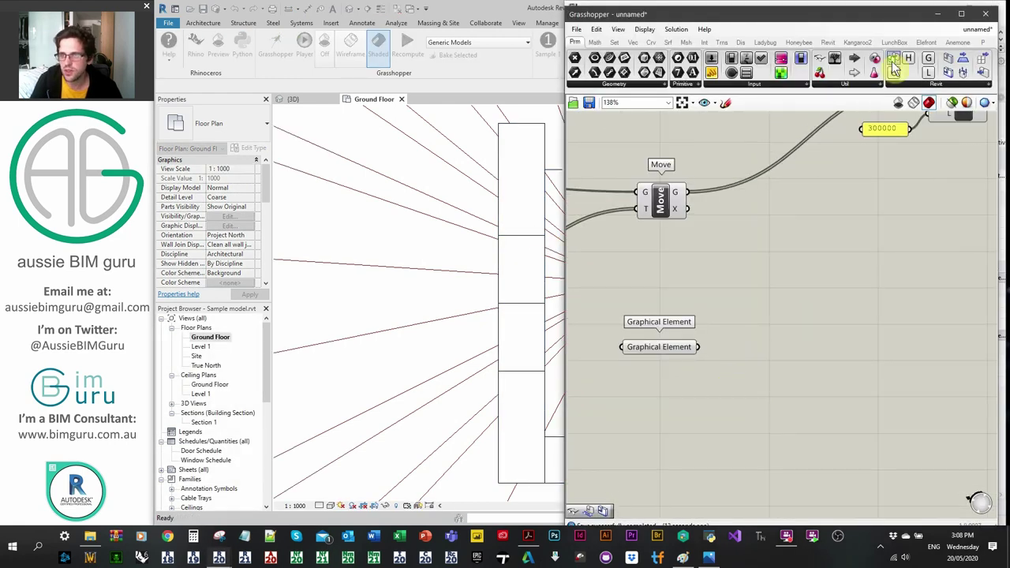
left_click(835, 43)
left_click(754, 85)
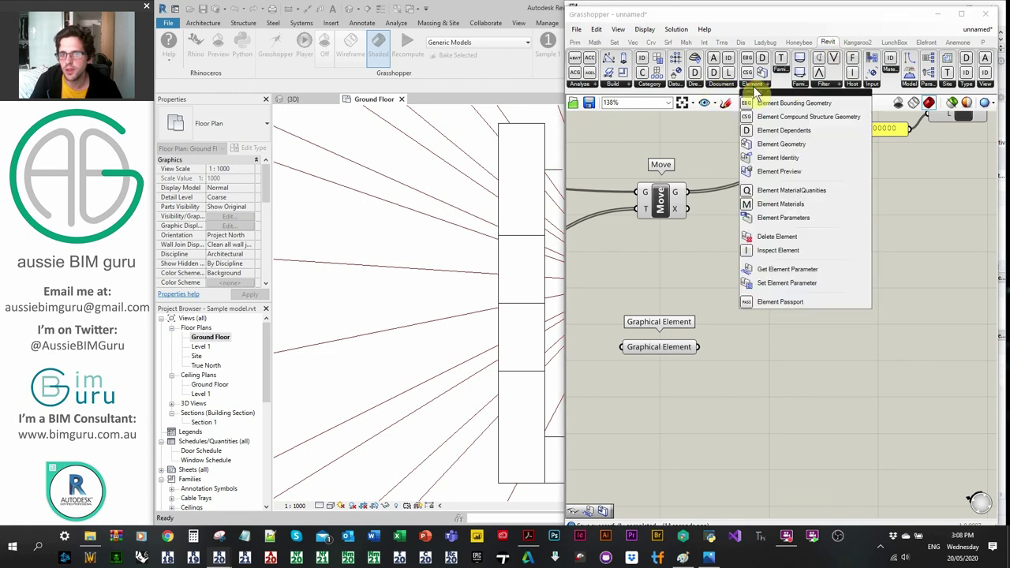
left_click(781, 155)
left_click(789, 377)
left_click_drag(698, 347, 758, 363)
right_click_drag(916, 340, 839, 342)
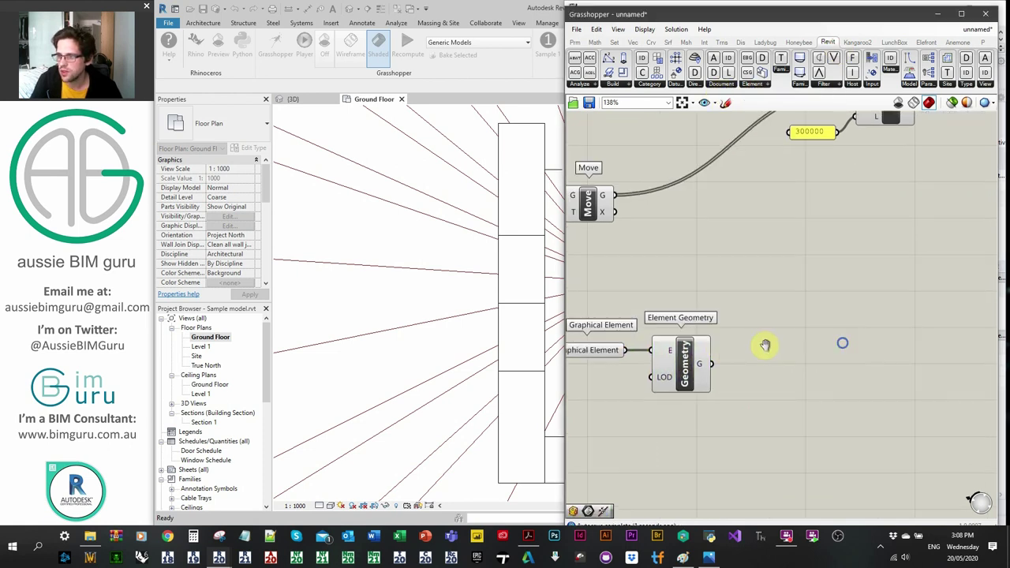
Add a Mesh parameter after Element Geometry, feed it from the G output, and align it with that output
double_click(765, 347)
type("mesh")
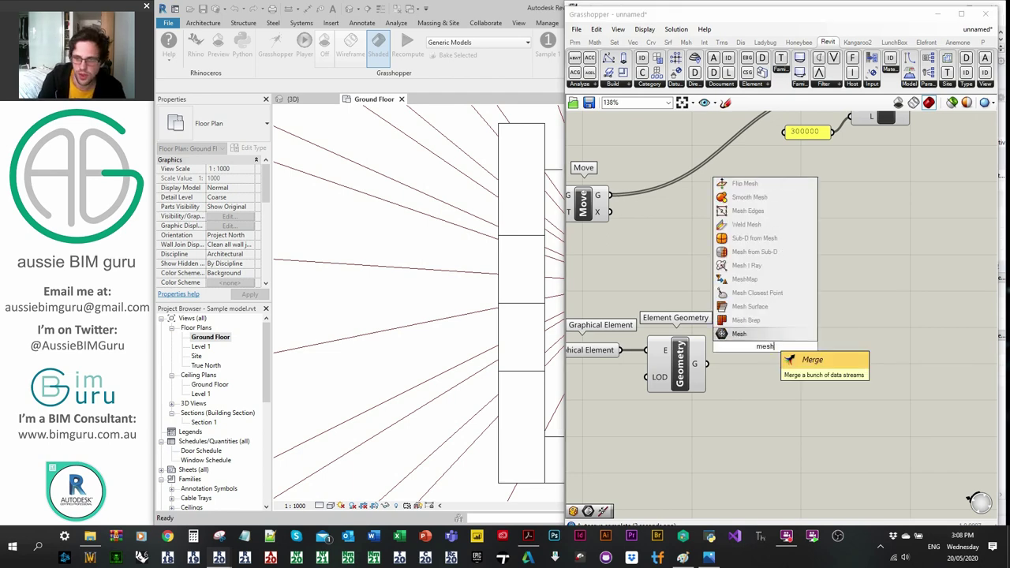
key("Return")
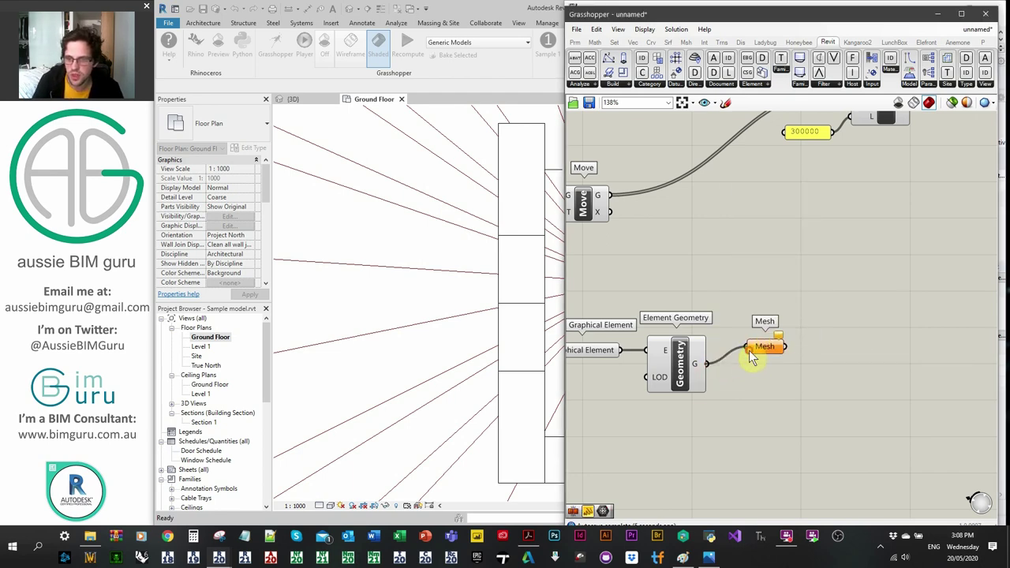
left_click_drag(749, 352, 749, 350)
left_click_drag(766, 348, 755, 365)
left_click(813, 337)
right_click_drag(813, 338, 794, 339)
Move the Grasshopper window to uncover Rhino's viewport, turn off Line SDL's preview, and view the buildings in perspective
left_click_drag(773, 11, 335, 10)
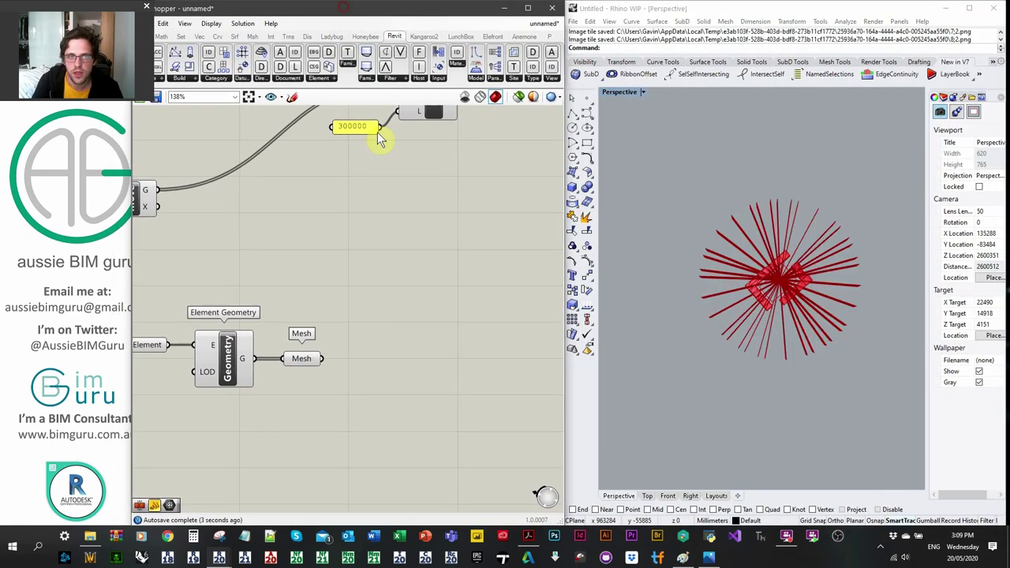
right_click_drag(421, 126, 403, 203)
right_click(433, 165)
left_click(446, 181)
scroll(779, 270, "up", 6)
right_click_drag(795, 328, 796, 259)
scroll(779, 271, "up", 8)
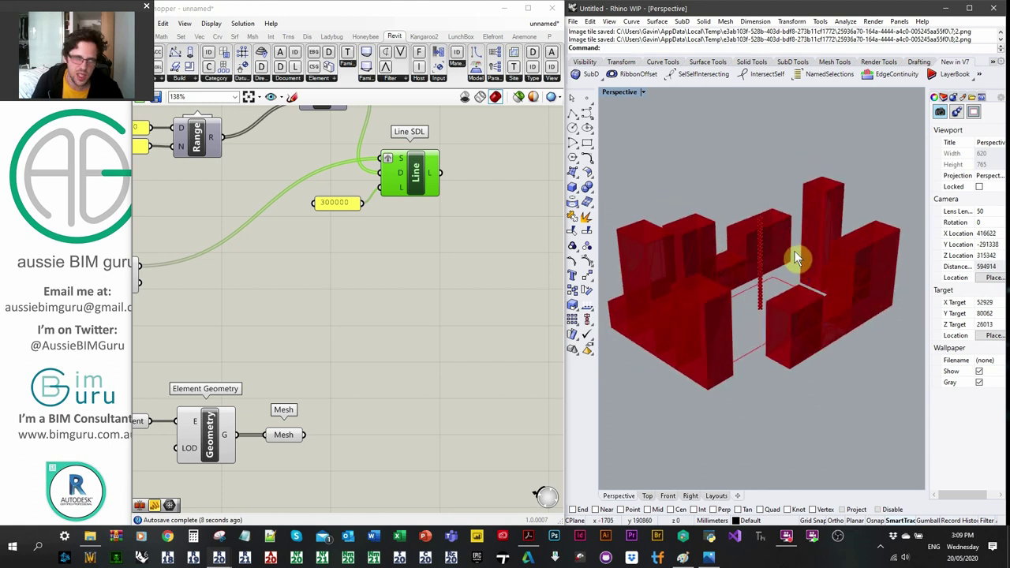
Add a Mesh Join component after the Mesh parameter and connect the Mesh output to its M input
left_click(371, 367)
right_click_drag(374, 404, 411, 350)
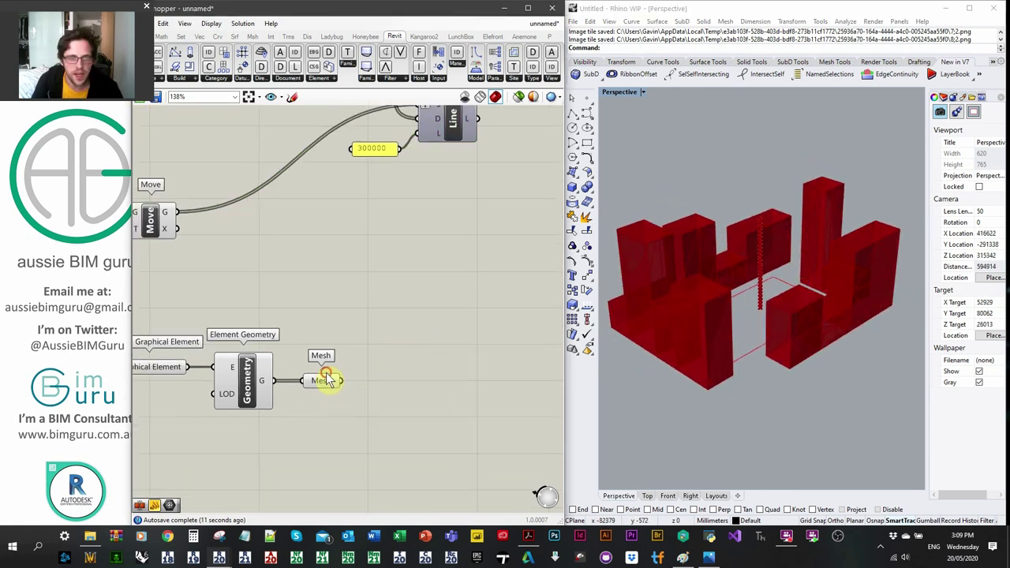
left_click_drag(326, 378, 357, 379)
double_click(445, 371)
type("mesh jo")
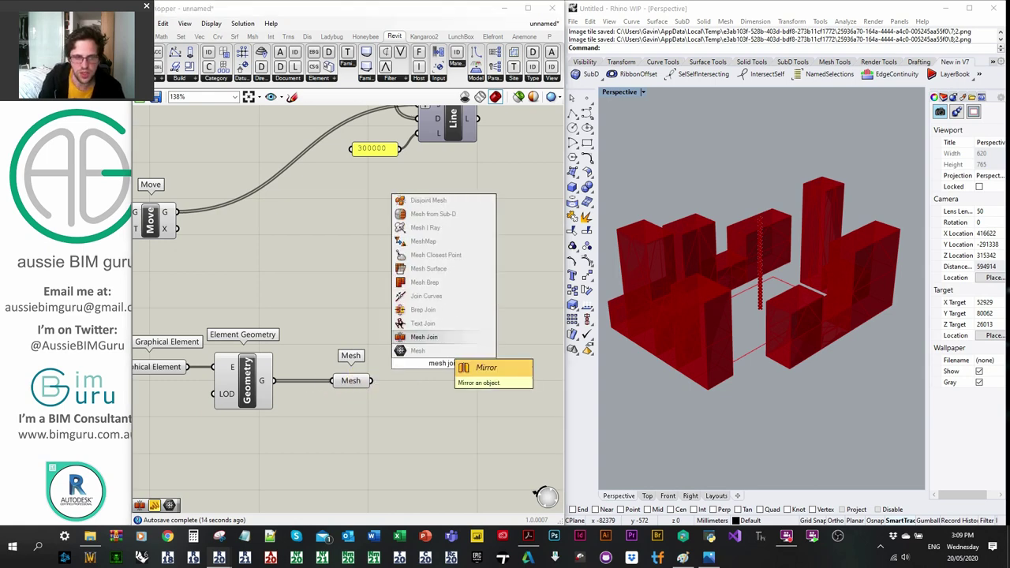
key("Return")
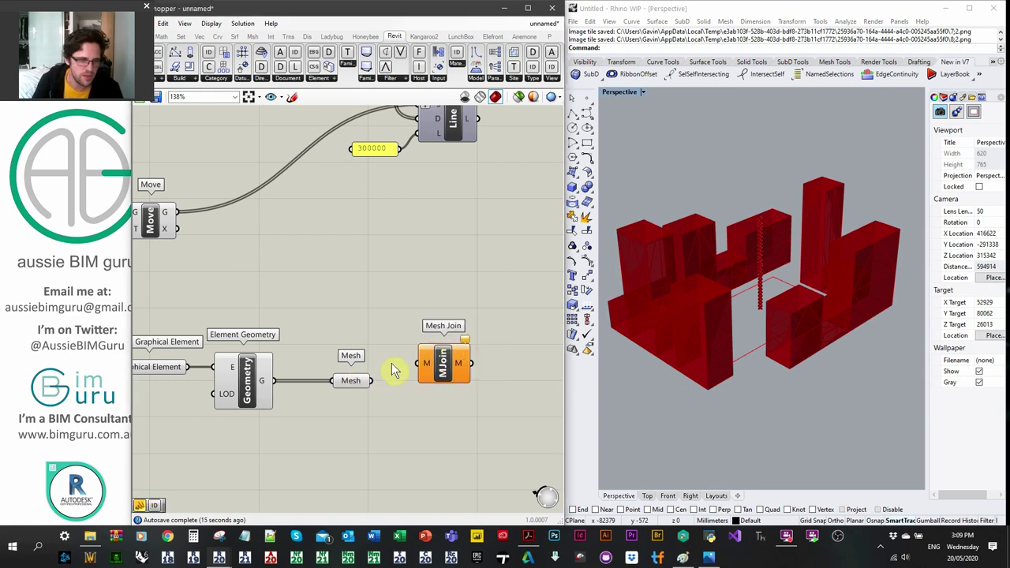
mouse_move(416, 374)
left_mouse_down()
mouse_move(426, 364)
mouse_move(420, 383)
left_mouse_up()
Turn off the previews of the Mesh parameter and the Mesh Join component
left_click(351, 382)
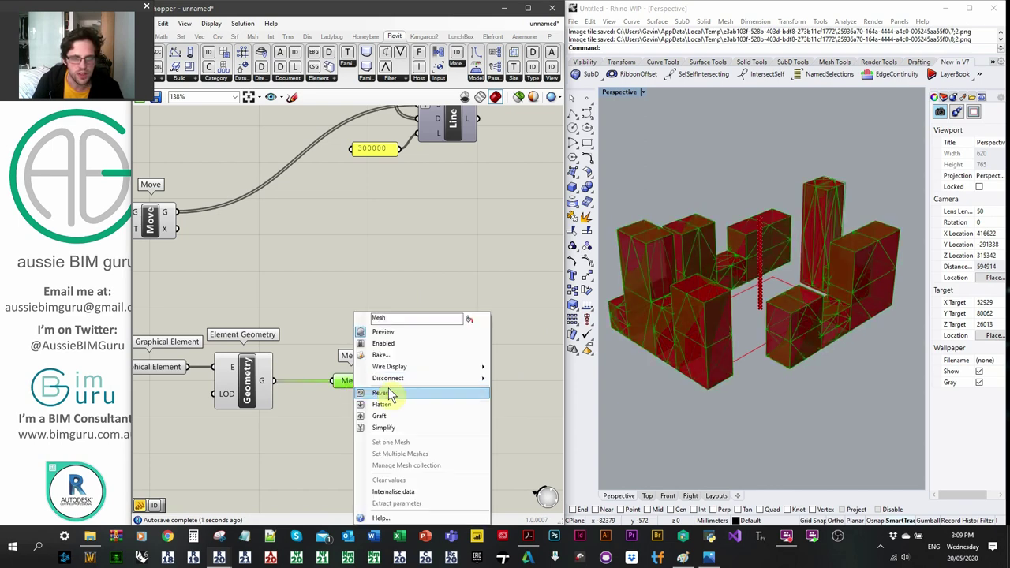
left_click(404, 332)
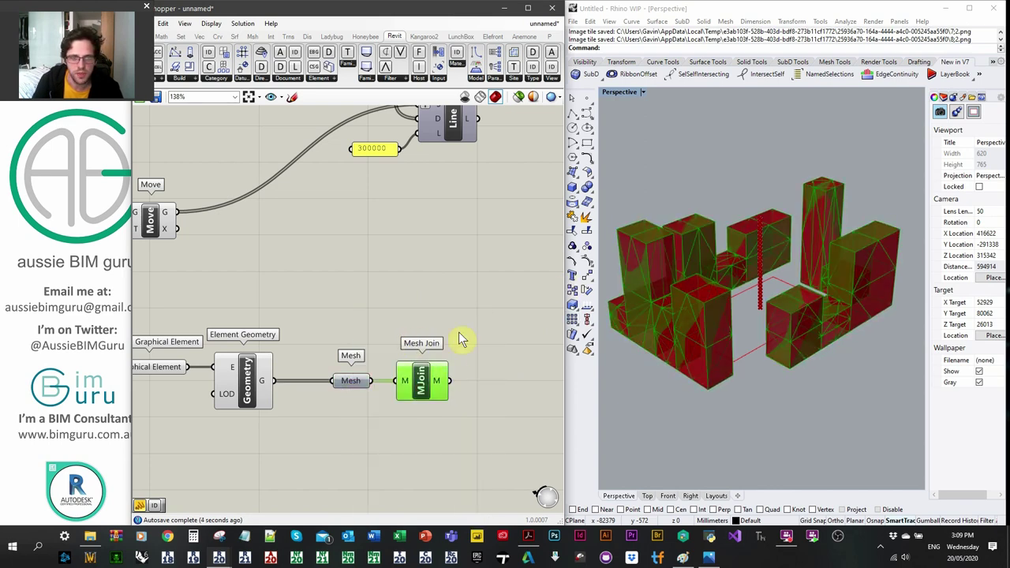
left_click(452, 289)
right_click_drag(447, 374, 474, 335)
right_click(458, 341)
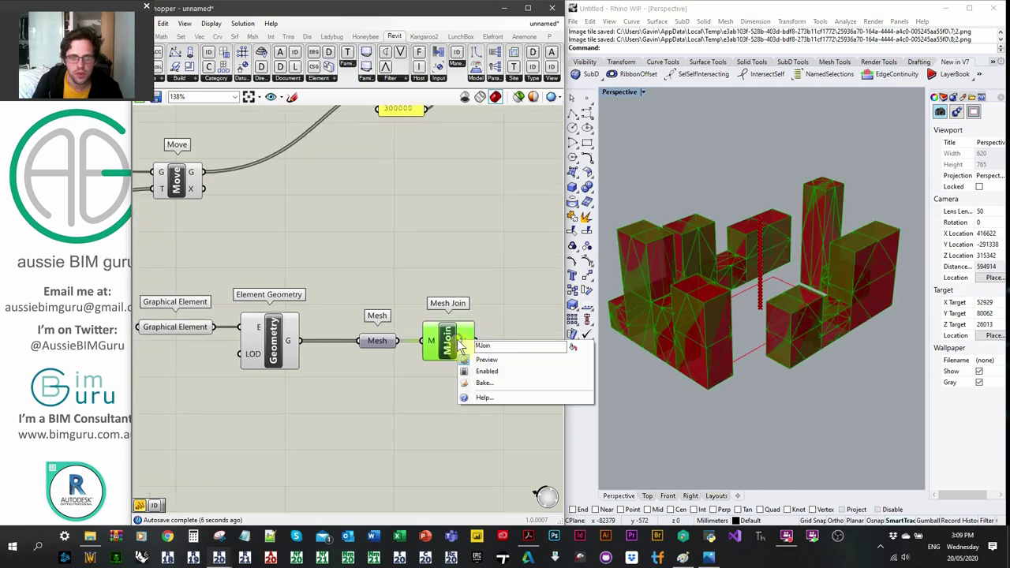
left_click(487, 359)
Copy the tower's Colour Swatch and Custom Preview below Mesh Join and feed the copied preview from Element Geometry's G output
scroll(493, 356, "down", 4)
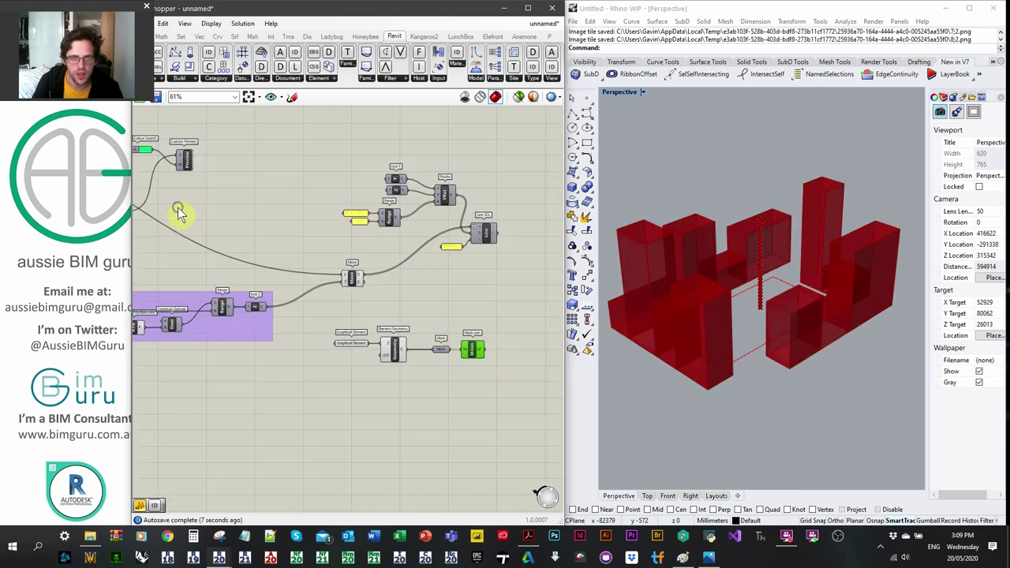
right_click_drag(177, 208, 275, 220)
scroll(276, 202, "up", 2)
left_click_drag(306, 187, 210, 136)
scroll(273, 150, "down", 3)
right_click_drag(469, 339, 339, 236)
scroll(340, 236, "up", 3)
scroll(341, 241, "up", 3)
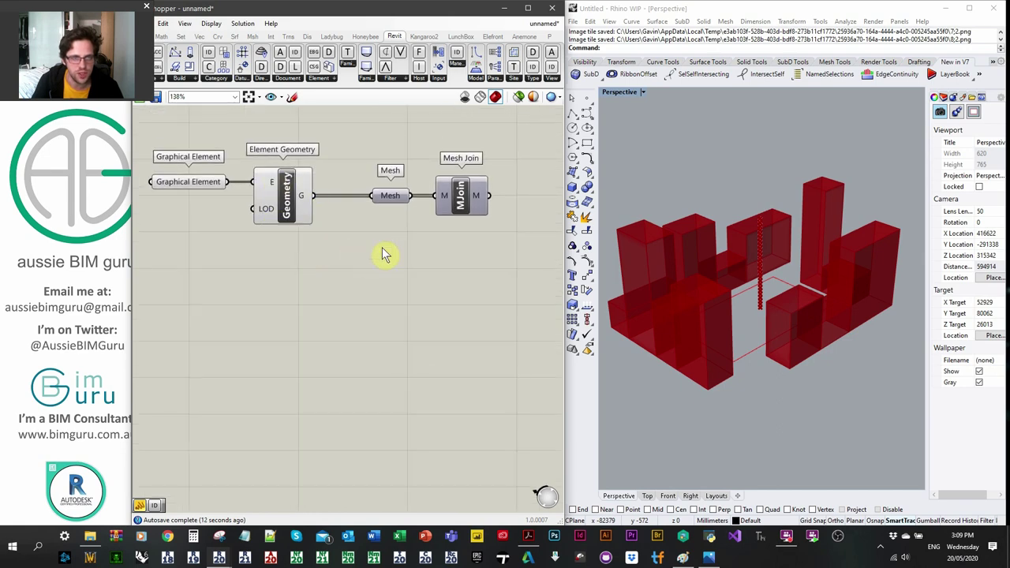
scroll(382, 254, "down", 5)
left_click_drag(268, 172, 451, 398)
scroll(454, 379, "up", 4)
left_click_drag(444, 320, 536, 384)
Turn off Element Geometry's preview and turn on the preview of the copied Custom Preview component
right_click(428, 306)
left_click(461, 325)
right_click_drag(514, 401, 440, 359)
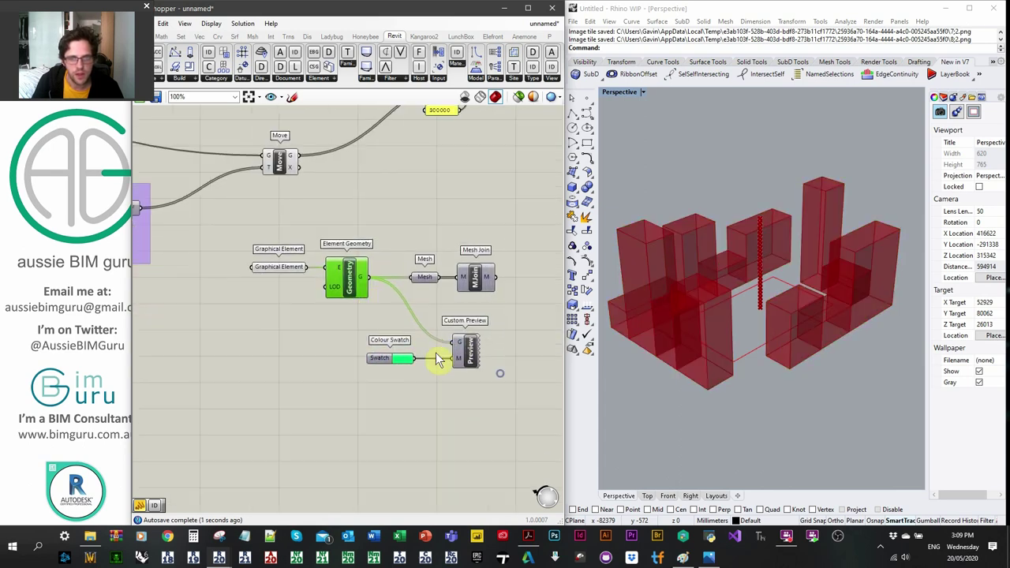
scroll(431, 362, "up", 1)
right_click(476, 351)
left_click(500, 366)
Change the copied Colour Swatch to blue with R 0, G 145 and B 255
left_click(397, 360)
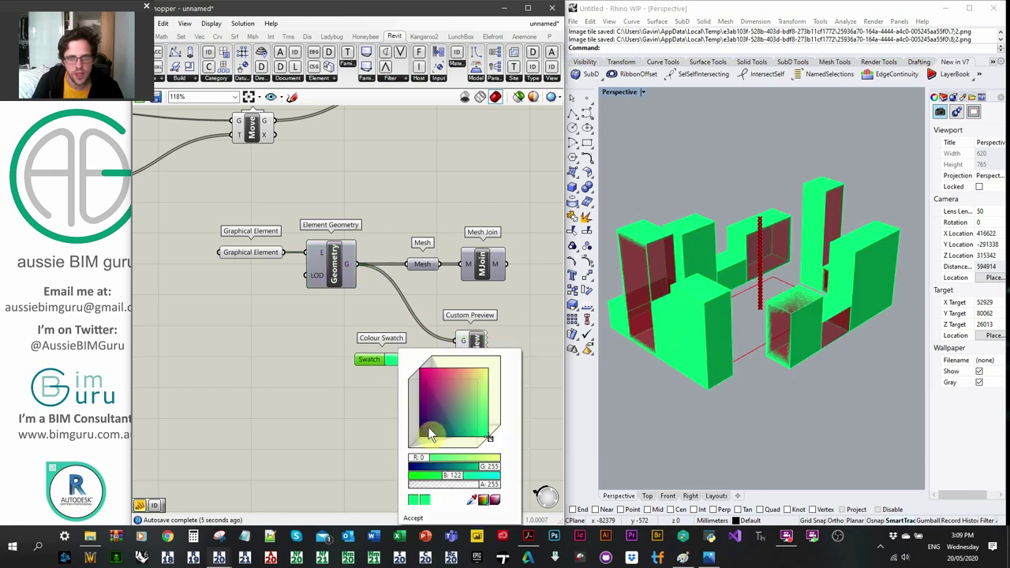
left_click_drag(491, 467, 508, 476)
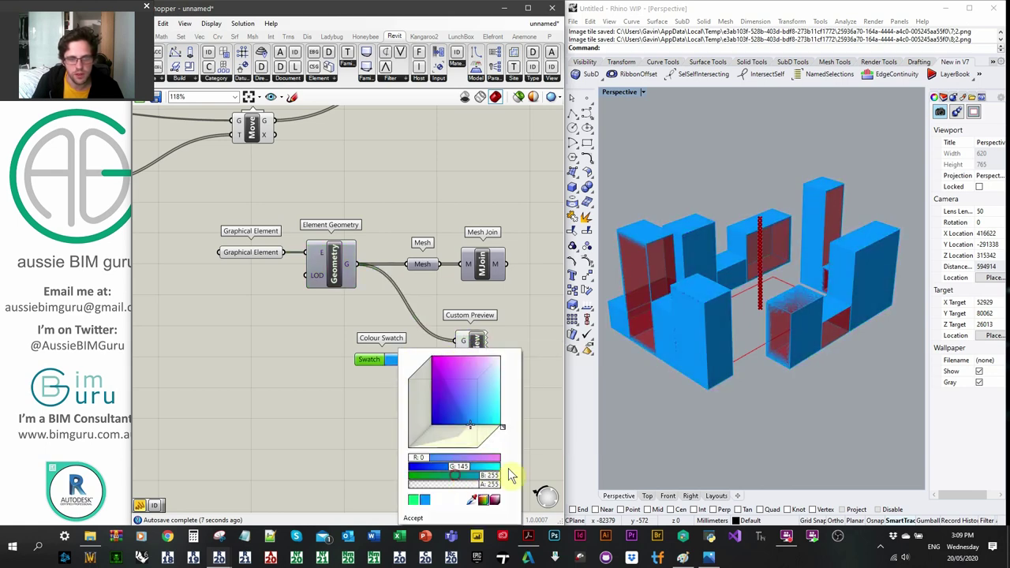
left_click(270, 385)
Turn off the Graphical Element parameter's preview and turn on the tower's Custom Preview
scroll(451, 406, "down", 4)
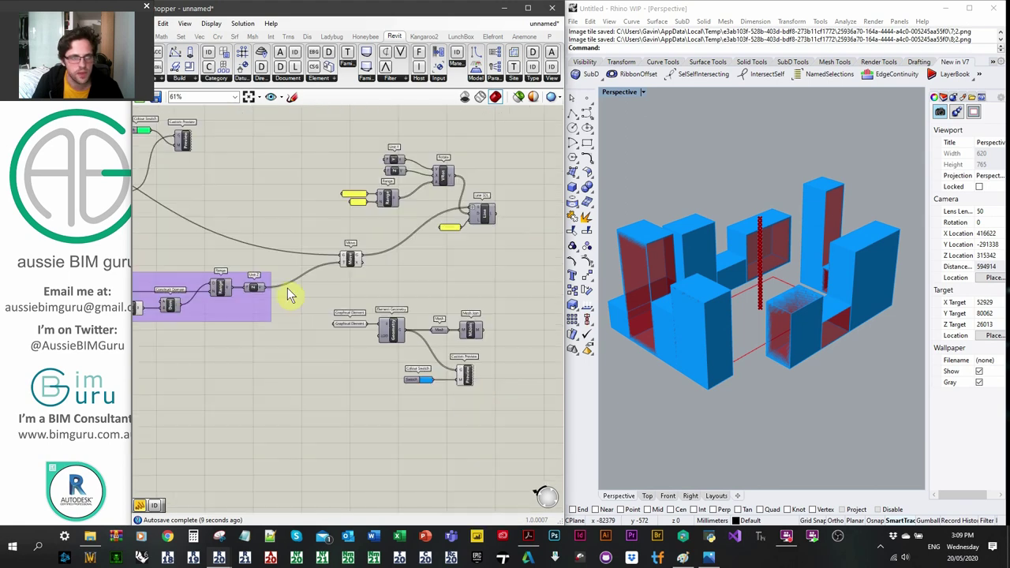
left_click(381, 321)
right_click(381, 322)
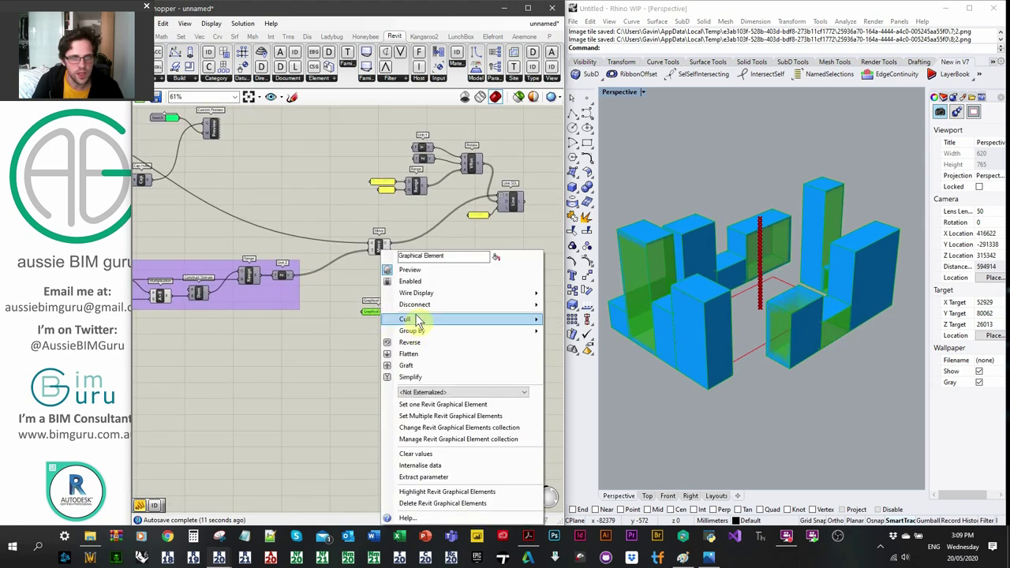
left_click(416, 274)
scroll(343, 226, "up", 5)
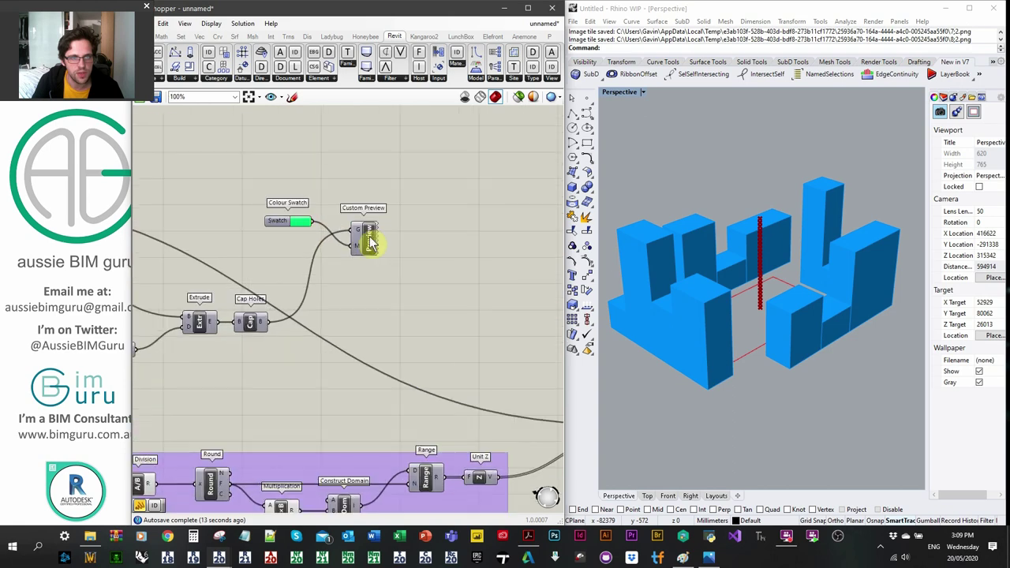
right_click(365, 235)
left_click(397, 253)
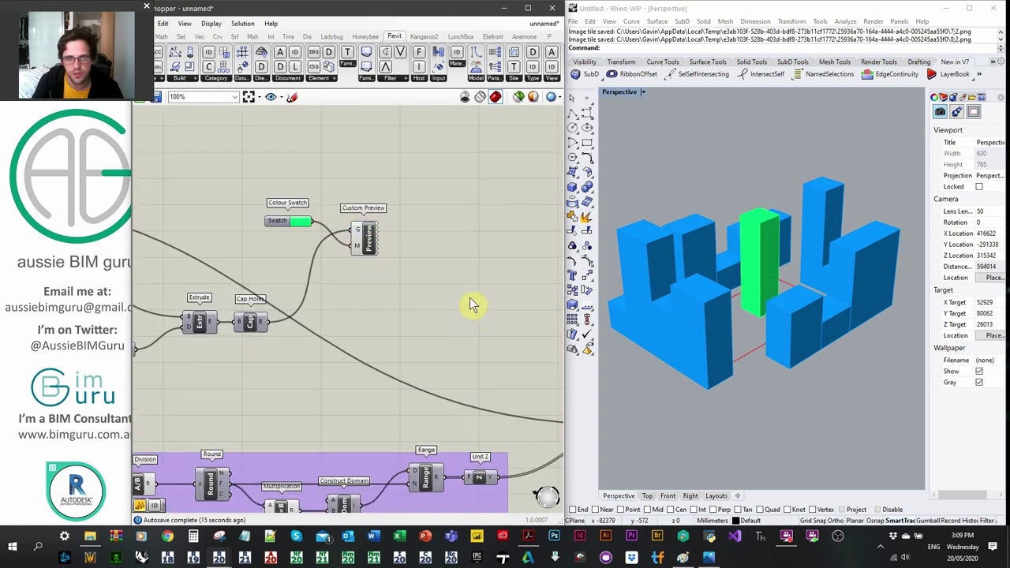
Turn off the preview of the Move component that places the floor-level points
scroll(472, 304, "down", 1)
right_click_drag(376, 333, 233, 262)
right_click_drag(474, 324, 382, 303)
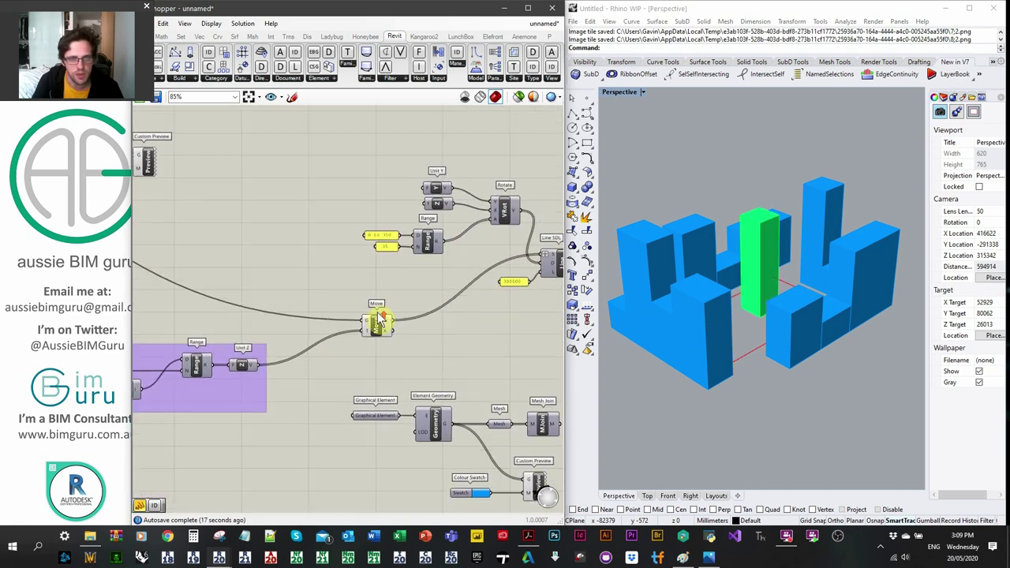
scroll(377, 306, "up", 2)
left_click(380, 329)
right_click(378, 328)
left_click(407, 344)
Group the Graphical Element, Element Geometry, Mesh, Mesh Join, Colour Swatch and Custom Preview components
right_click_drag(478, 368, 317, 276)
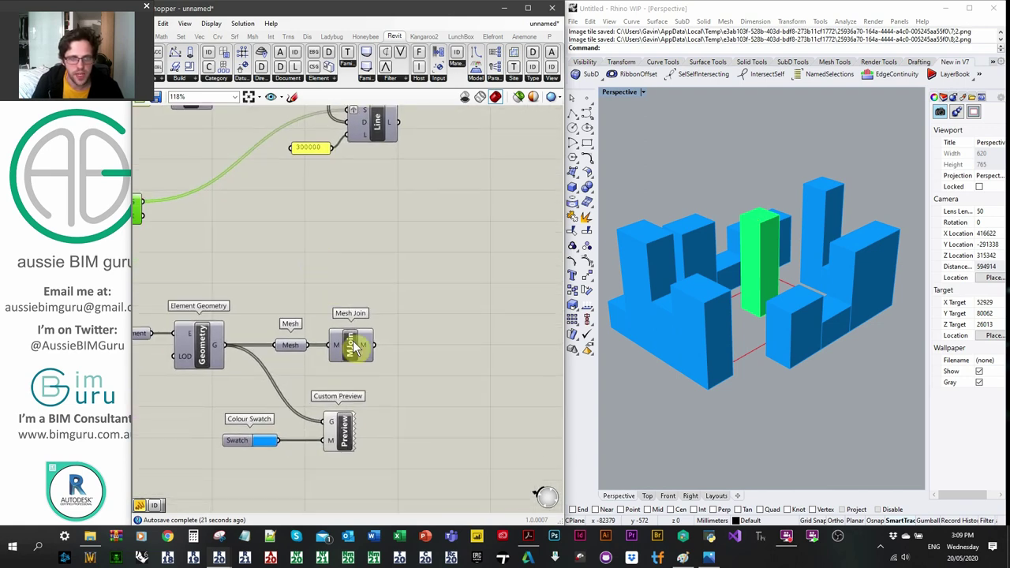
scroll(355, 347, "up", 1)
right_click_drag(412, 299, 373, 320)
scroll(447, 331, "down", 4)
left_click_drag(454, 404, 249, 308)
right_click(408, 284)
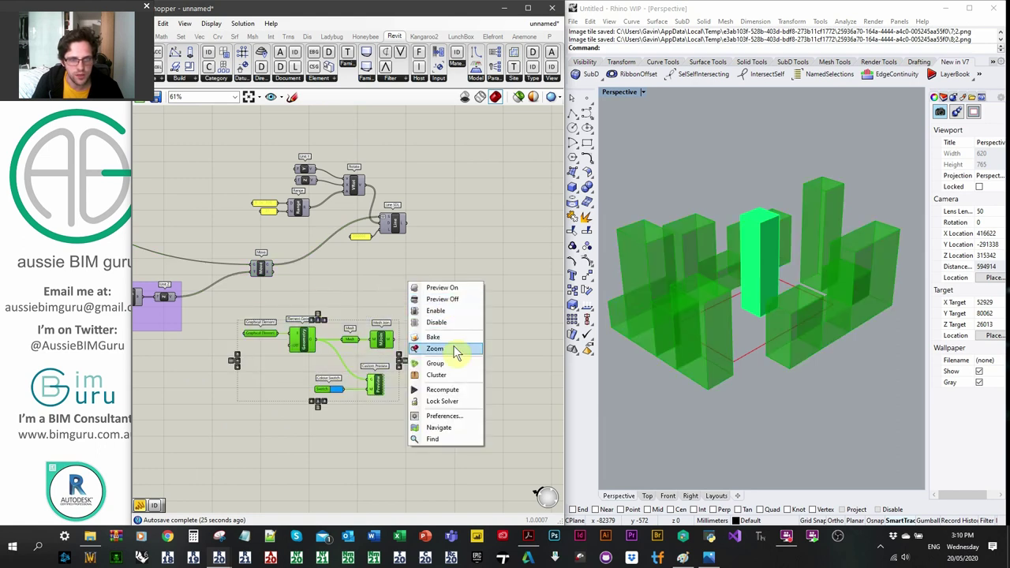
left_click(453, 363)
Group the Move, Unit Y, Unit Z, Range, Rotate and Line SDL components with their panels
left_click_drag(422, 265, 264, 149)
right_click(461, 154)
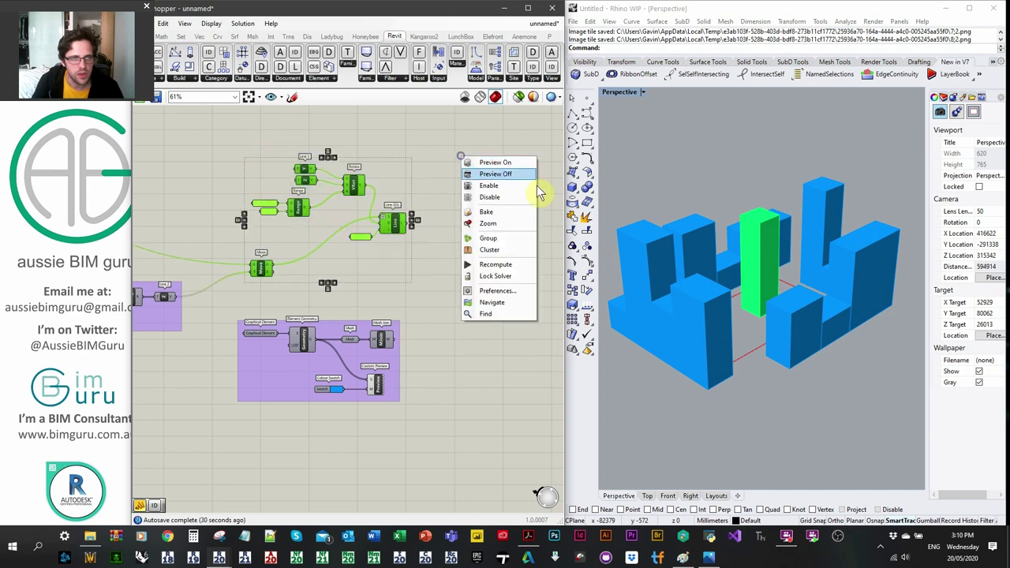
left_click(497, 241)
left_click_drag(380, 185, 369, 175)
left_click(474, 241)
Add a Mesh | Ray intersection component in the empty canvas area beyond the line and building mesh groups
right_click_drag(473, 240, 387, 264)
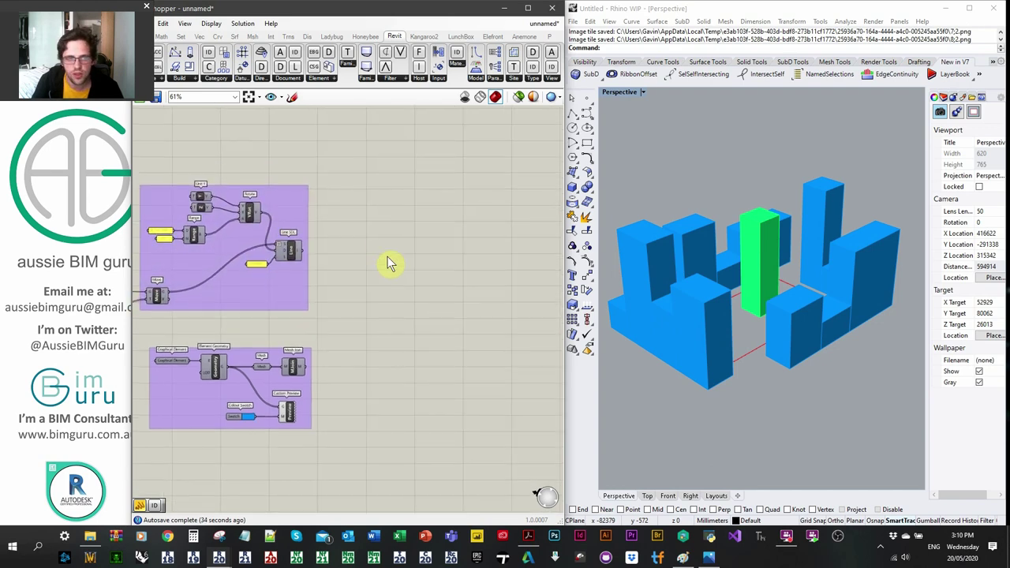
left_click(270, 37)
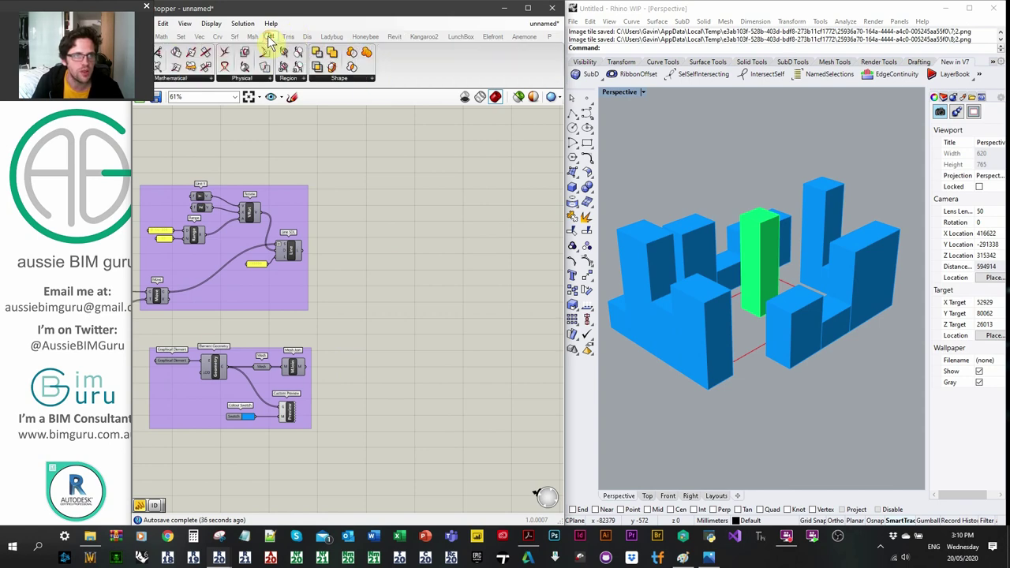
left_click(189, 79)
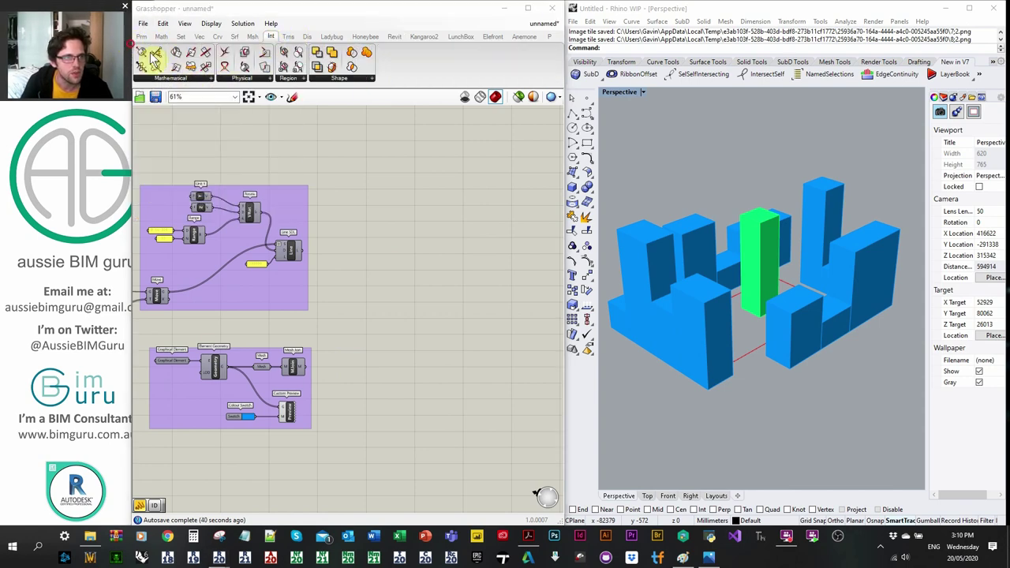
left_click(197, 82)
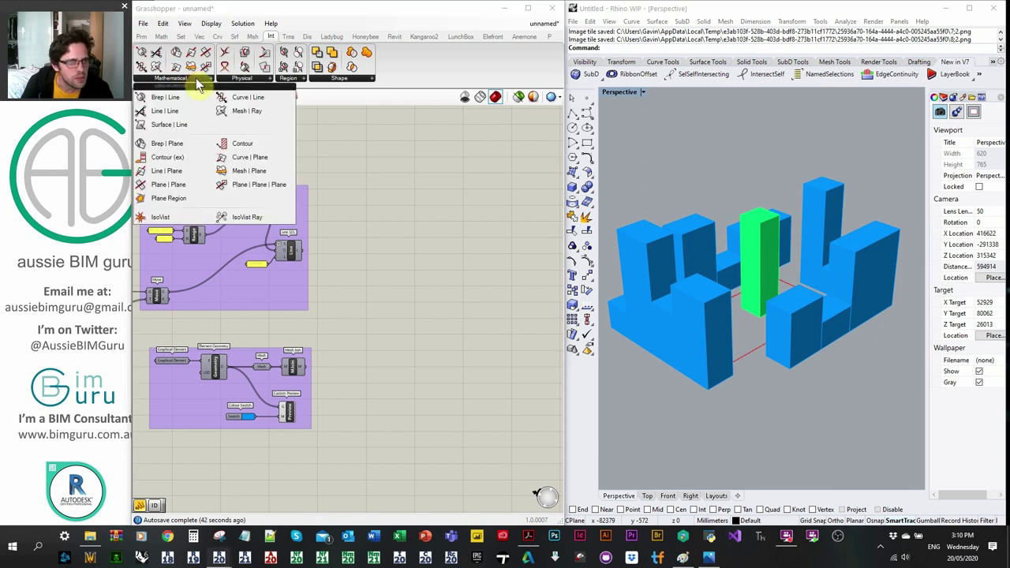
left_click_drag(251, 112, 405, 324)
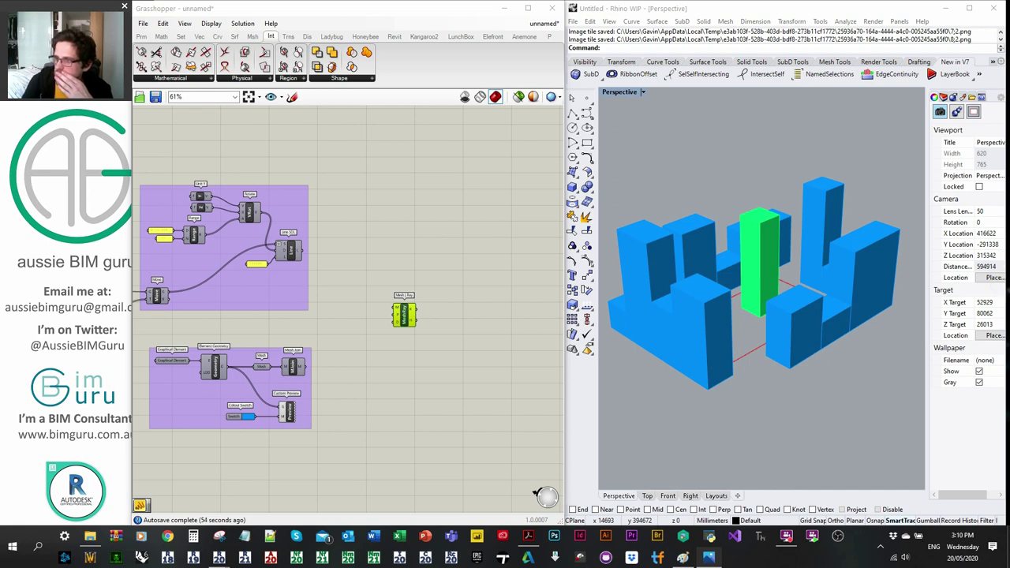
scroll(312, 249, "up", 3)
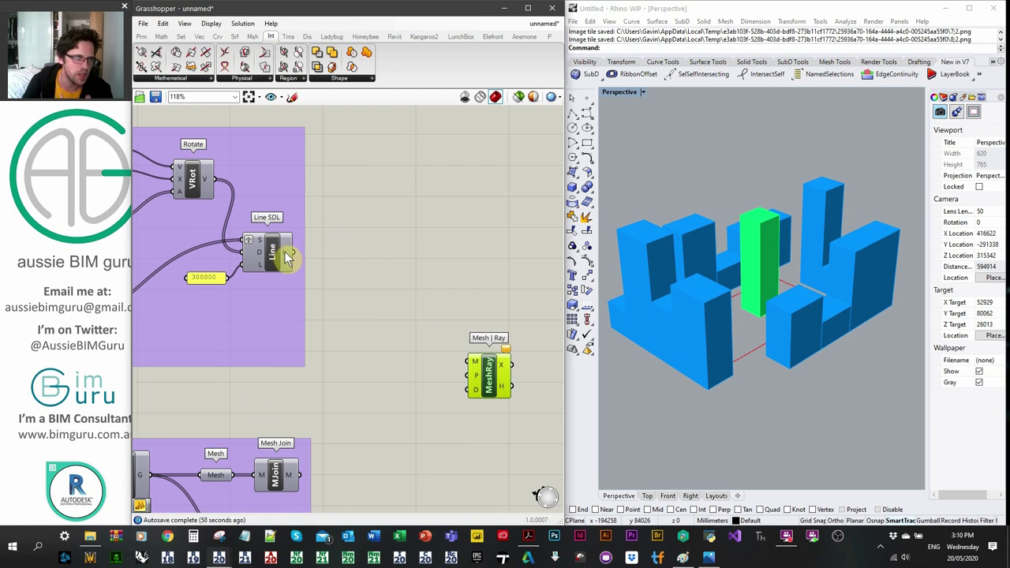
right_click_drag(387, 314, 410, 275)
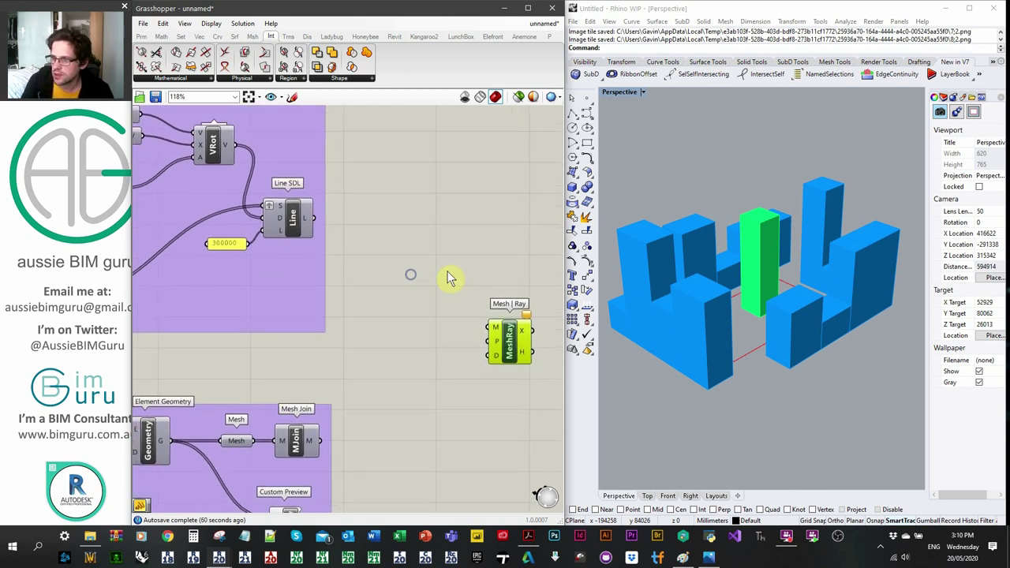
Feed the joined building mesh, the floor-level points and the rotated vectors into the Mesh | Ray component's mesh, point and direction inputs
left_click_drag(324, 440, 487, 326)
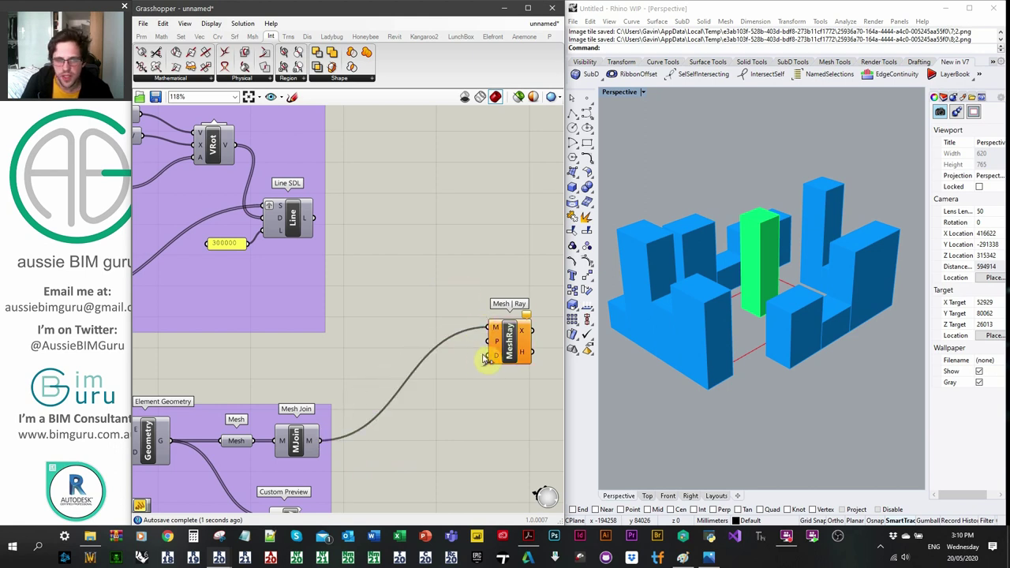
left_click_drag(452, 335, 242, 145)
right_click_drag(450, 306, 450, 307)
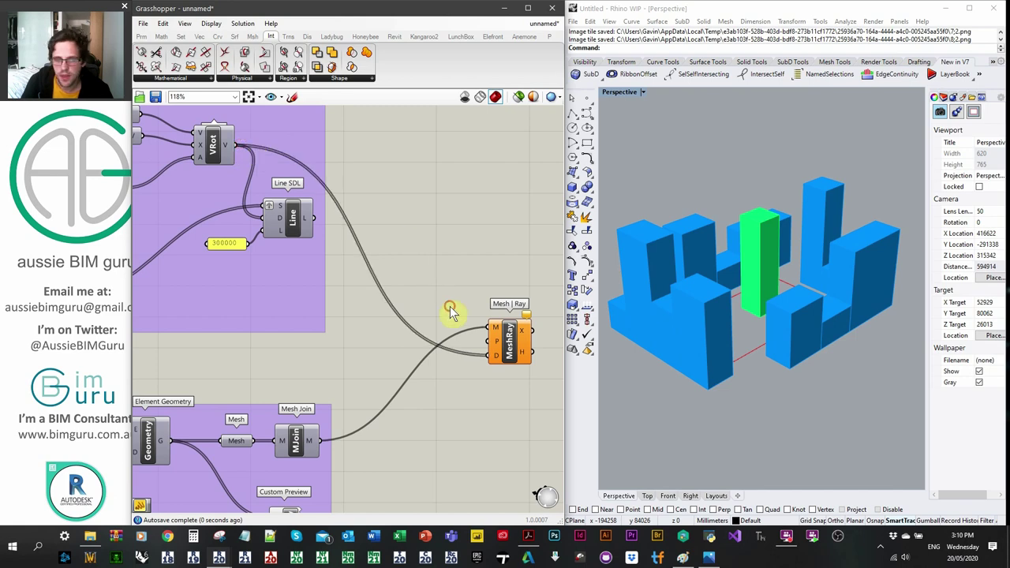
scroll(497, 339, "down", 2)
left_click_drag(495, 346, 293, 285)
scroll(306, 348, "up", 2)
right_click_drag(444, 356, 210, 343)
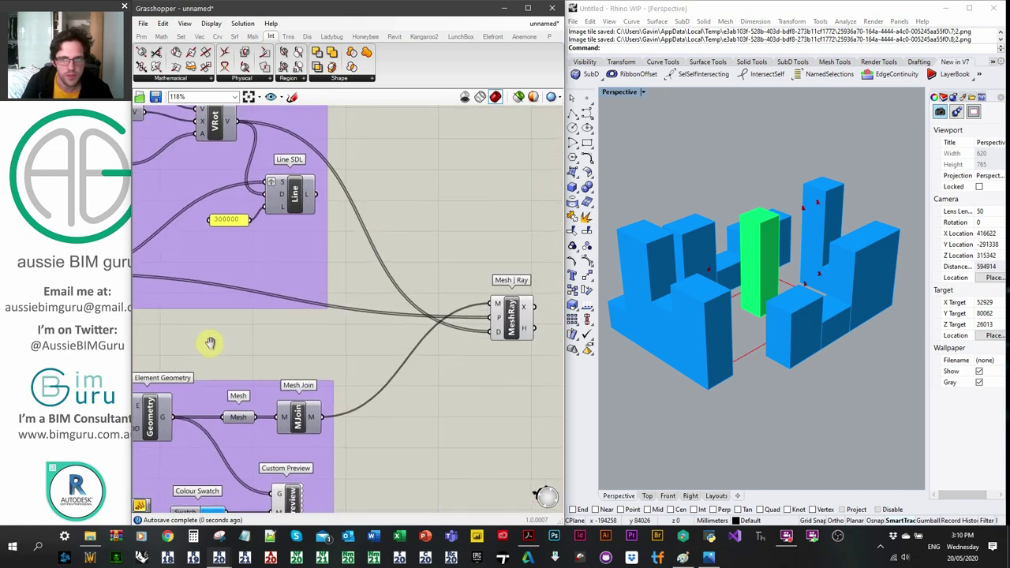
Graft the point input of the Mesh | Ray component
right_click_drag(449, 252, 367, 245)
scroll(418, 296, "up", 1)
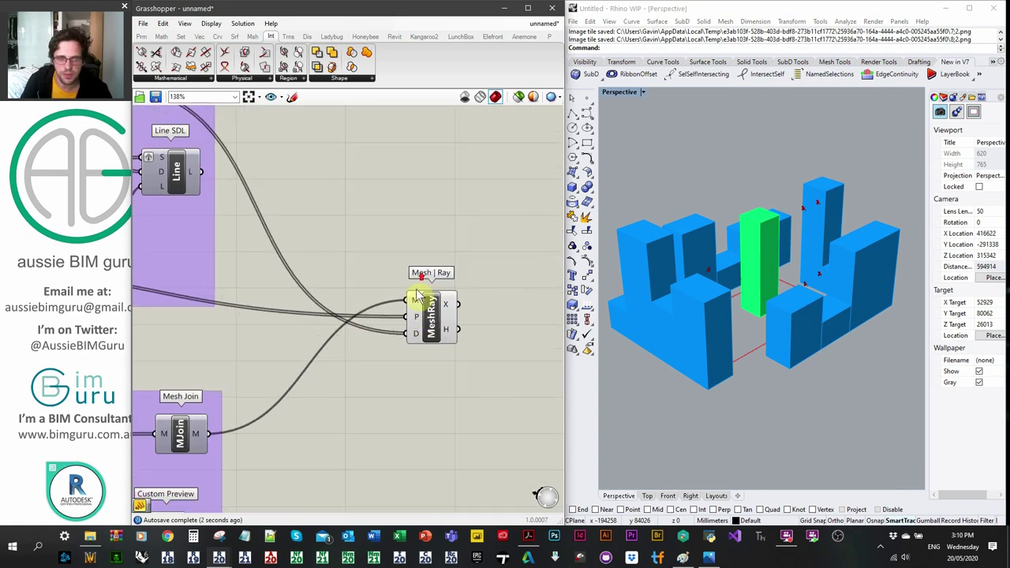
right_click(414, 317)
left_click(444, 410)
right_click_drag(697, 310, 865, 315)
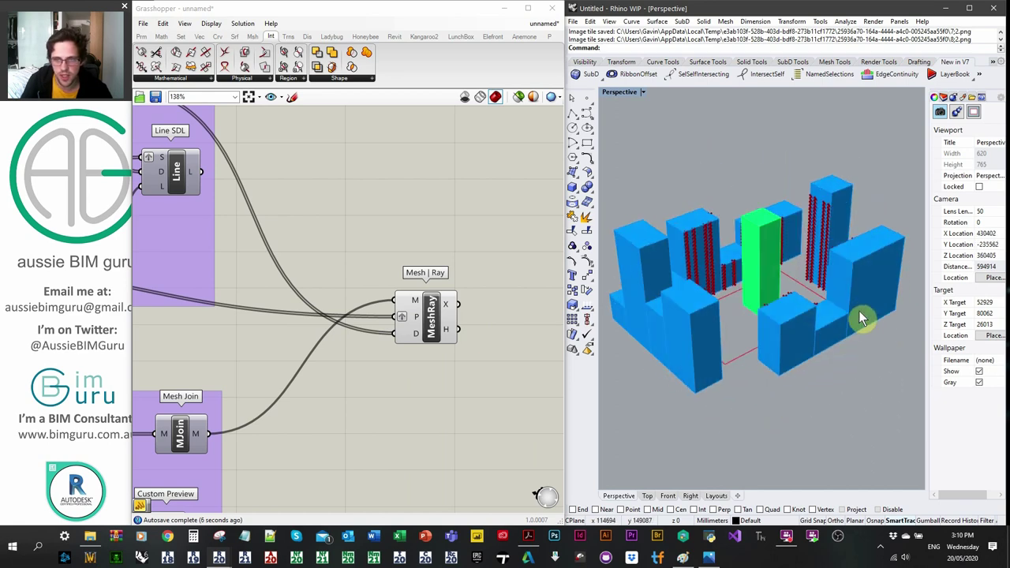
left_click(483, 290)
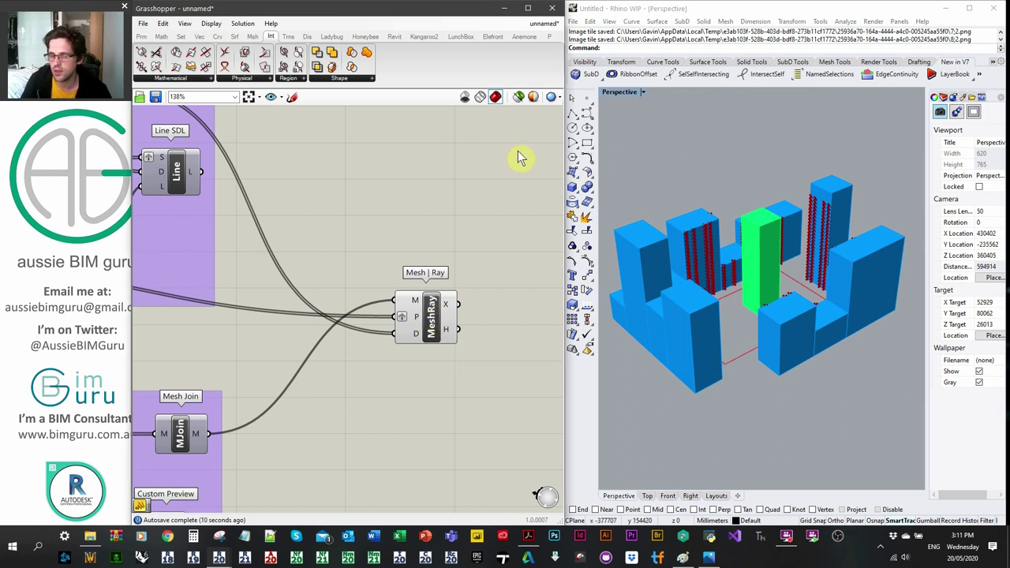
Add a Gate Not component beside Mesh | Ray and connect the hit output to it
right_click_drag(495, 252, 386, 277)
double_click(391, 295)
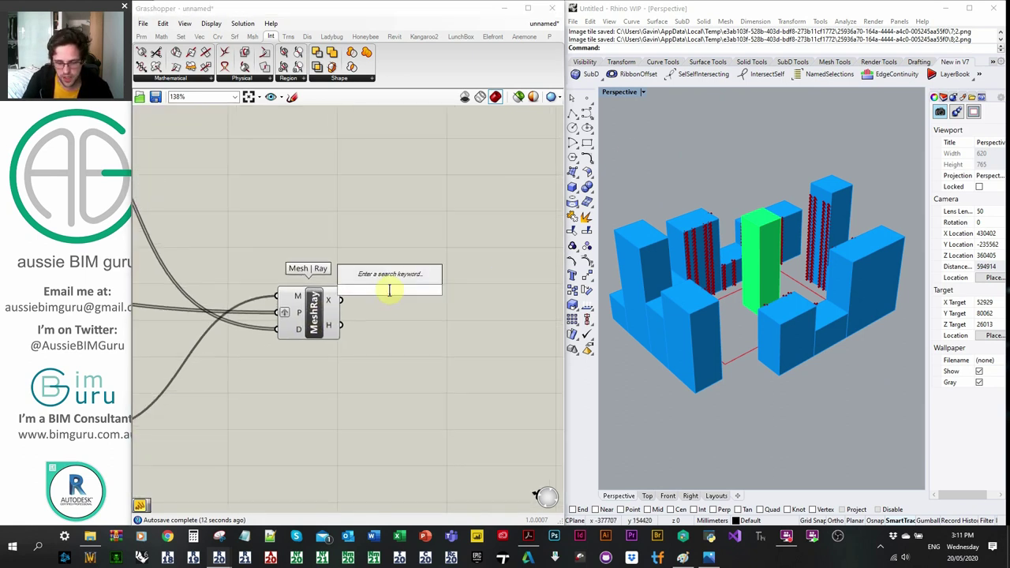
type("not")
key("Return")
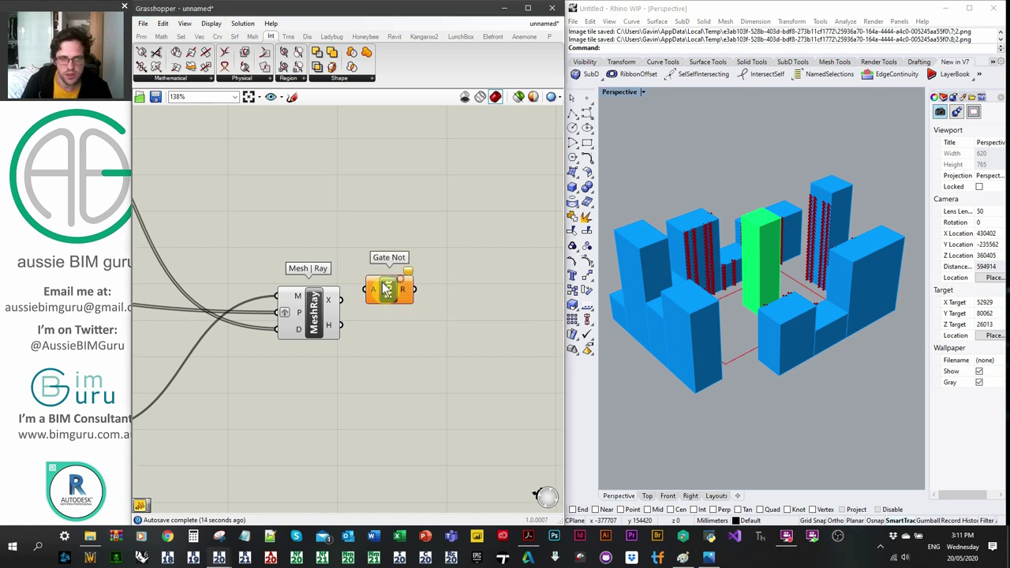
left_click_drag(395, 294, 404, 322)
left_click_drag(340, 325, 380, 325)
left_click(422, 278)
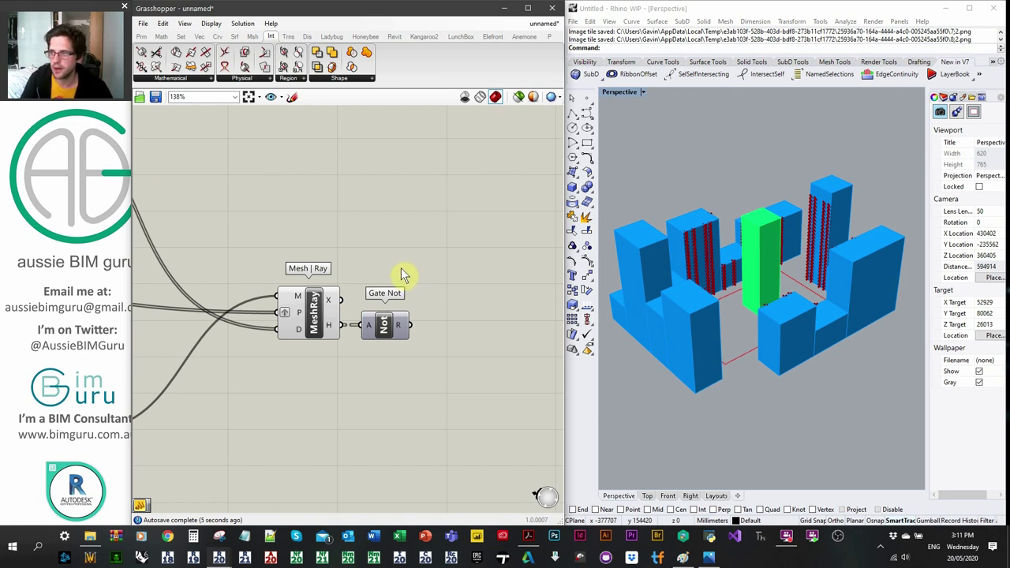
Add a Cull Pattern component that takes the Line SDL lines as its list and the Gate Not result as its pattern
double_click(412, 240)
type("cull")
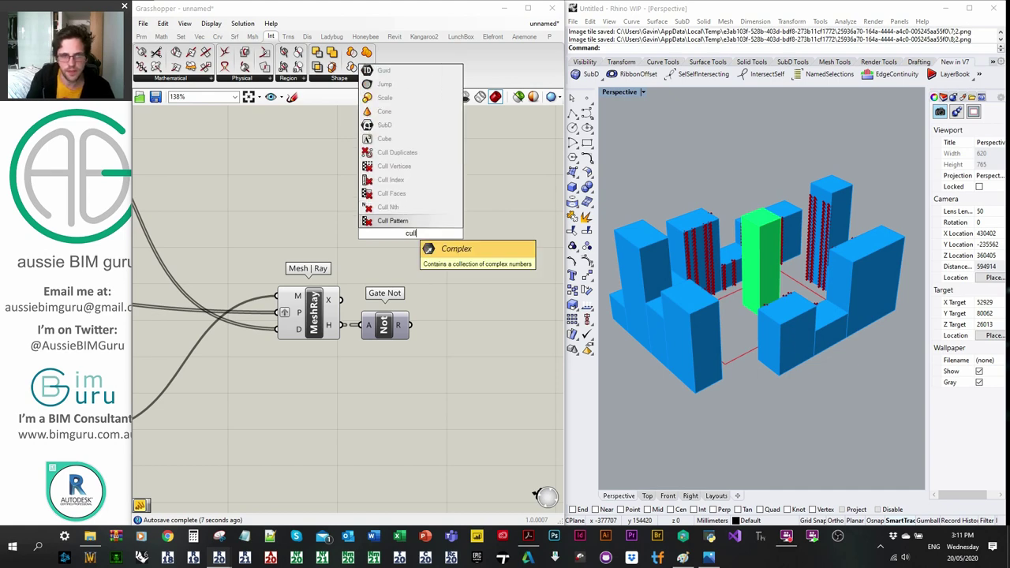
left_click(406, 220)
left_click_drag(409, 230, 487, 220)
left_click_drag(408, 325, 196, 185)
scroll(476, 230, "down", 2)
right_click_drag(655, 273, 800, 343)
right_click_drag(897, 384, 756, 356)
Turn off the preview of the Mesh | Ray component
left_click(318, 289)
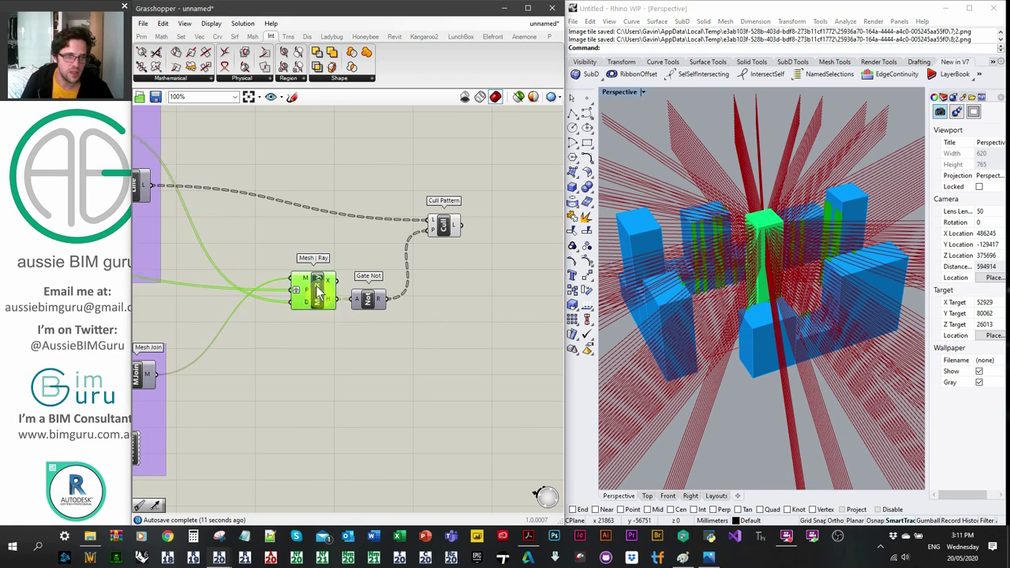
right_click(316, 287)
left_click(351, 303)
right_click_drag(488, 286, 485, 288)
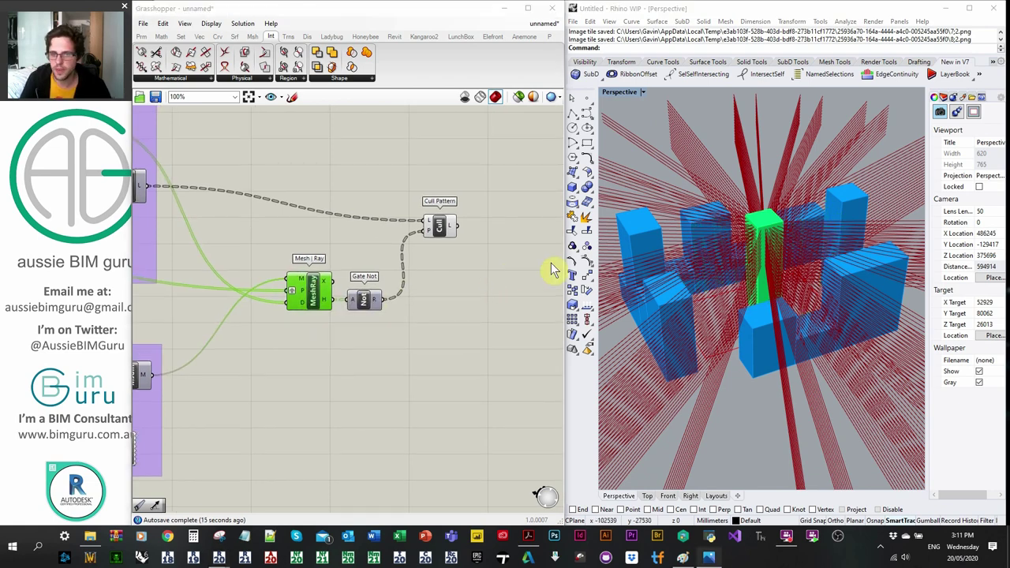
Add a List Length component fed by the Cull Pattern output and flatten its length output
right_click_drag(492, 268, 407, 275)
right_click_drag(486, 250, 376, 250)
scroll(314, 239, "up", 2)
left_click(319, 236)
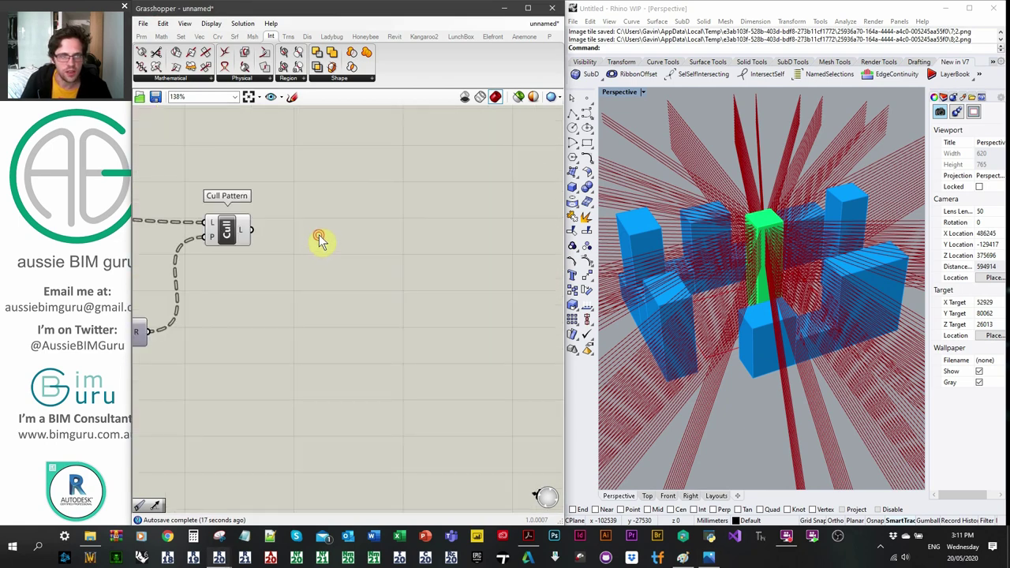
double_click(319, 240)
type("list leng")
key("Return")
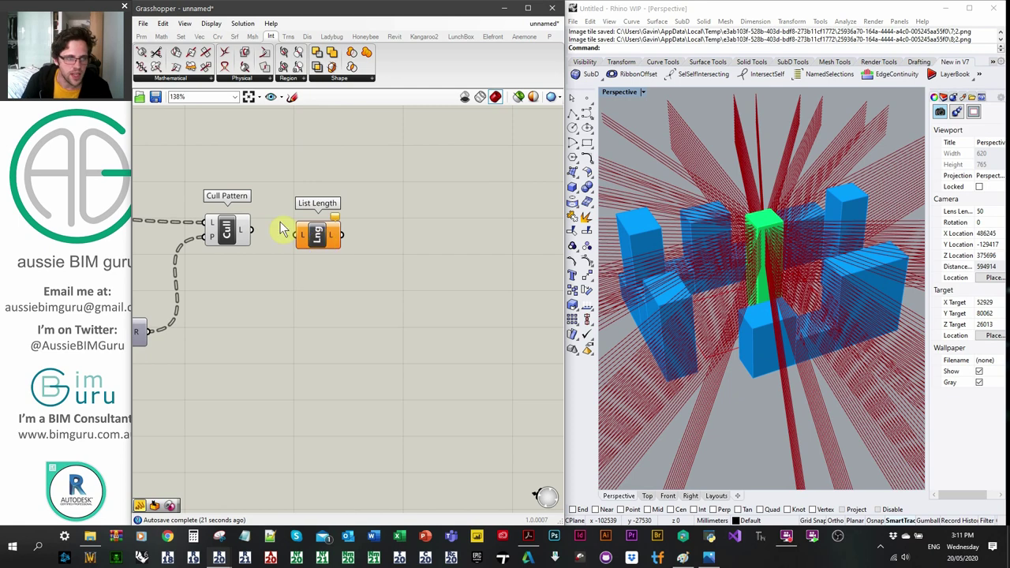
left_click_drag(252, 229, 304, 233)
left_click(322, 251)
right_click(322, 236)
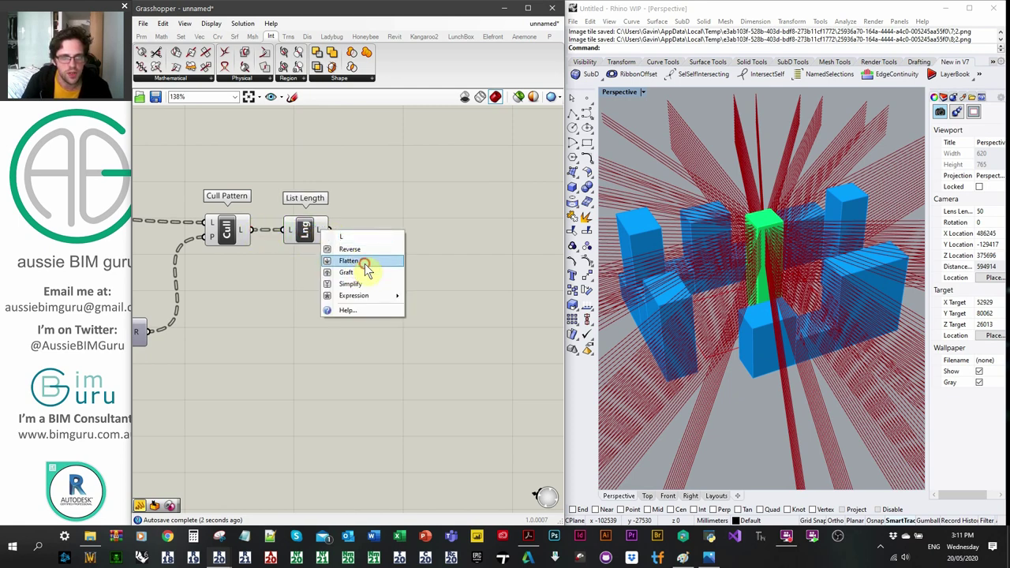
left_click(361, 271)
Check the flattened List Length values in a temporary panel, removing the panel once they are read
double_click(425, 233)
type("//")
key("Return")
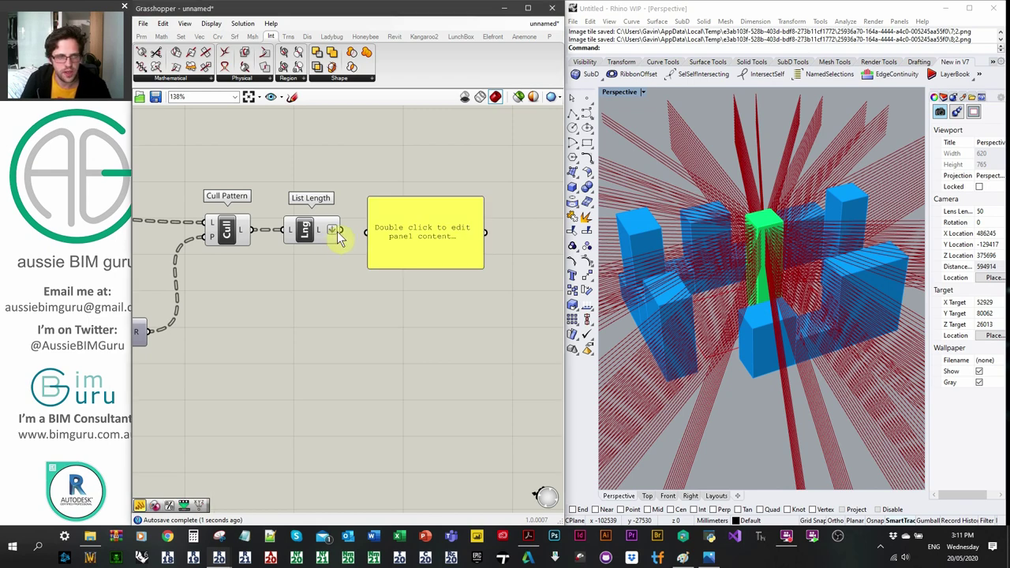
left_click_drag(368, 236, 368, 234)
left_click_drag(479, 202, 484, 266)
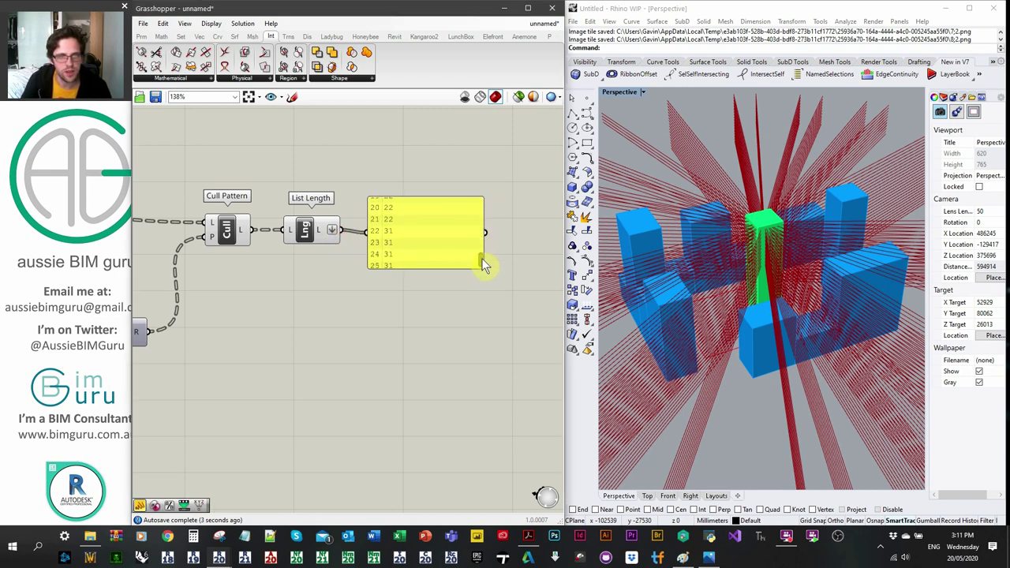
left_click(437, 248)
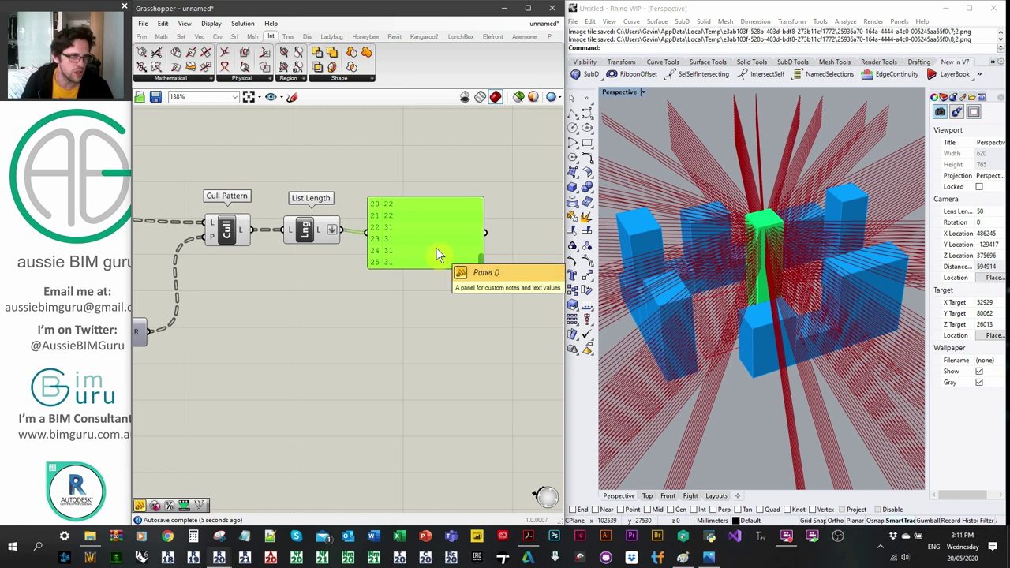
key("Delete")
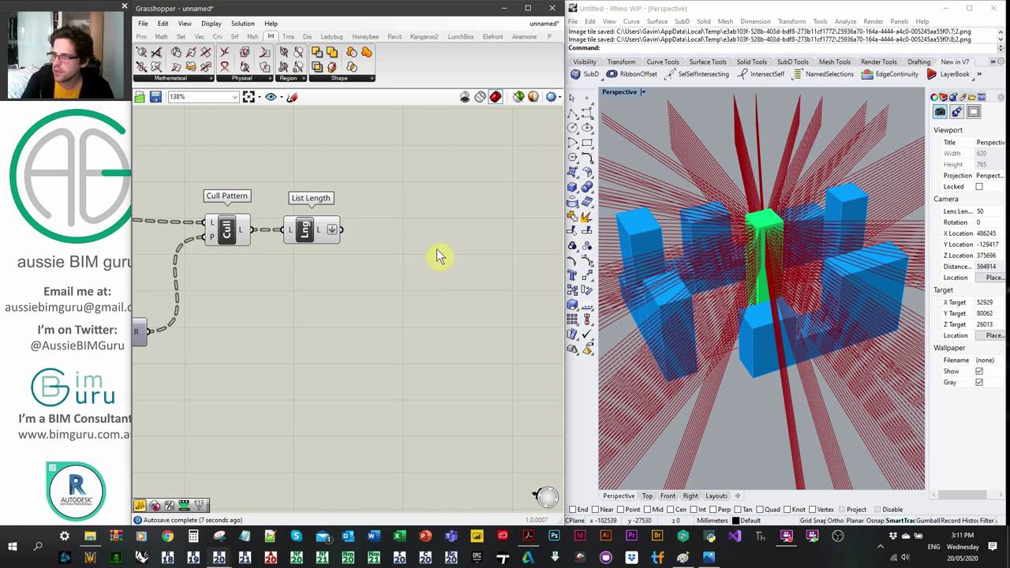
Add a Mass Addition component in line with List Length and feed it the flattened lengths
double_click(431, 250)
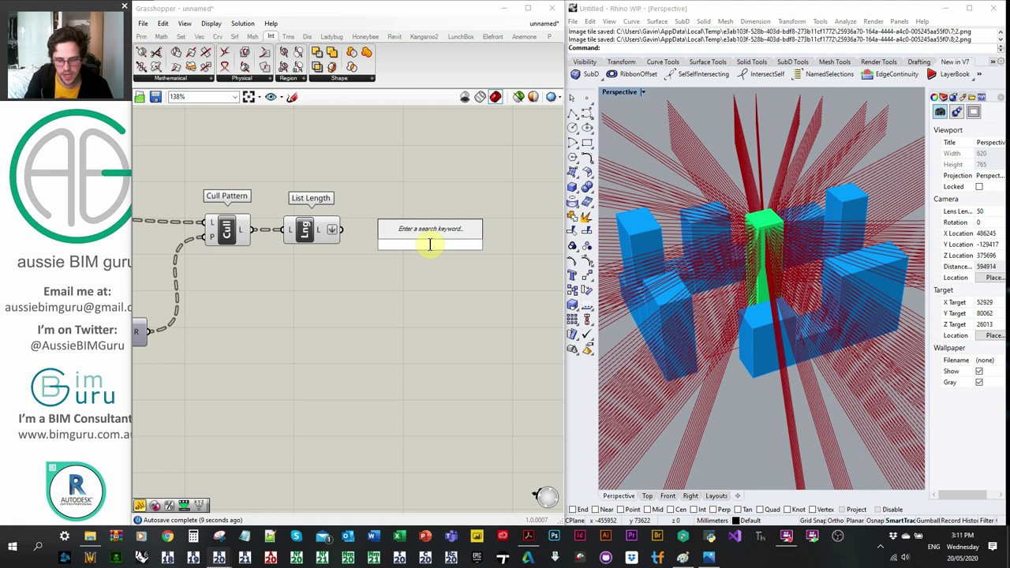
type("mass addi")
key("Return")
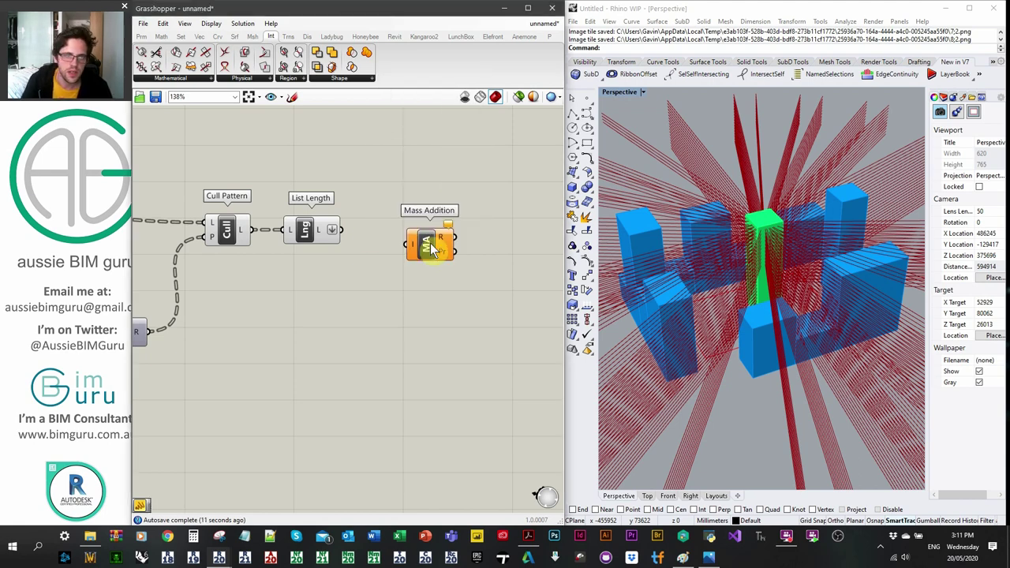
left_click_drag(374, 235, 404, 229)
left_click(432, 234)
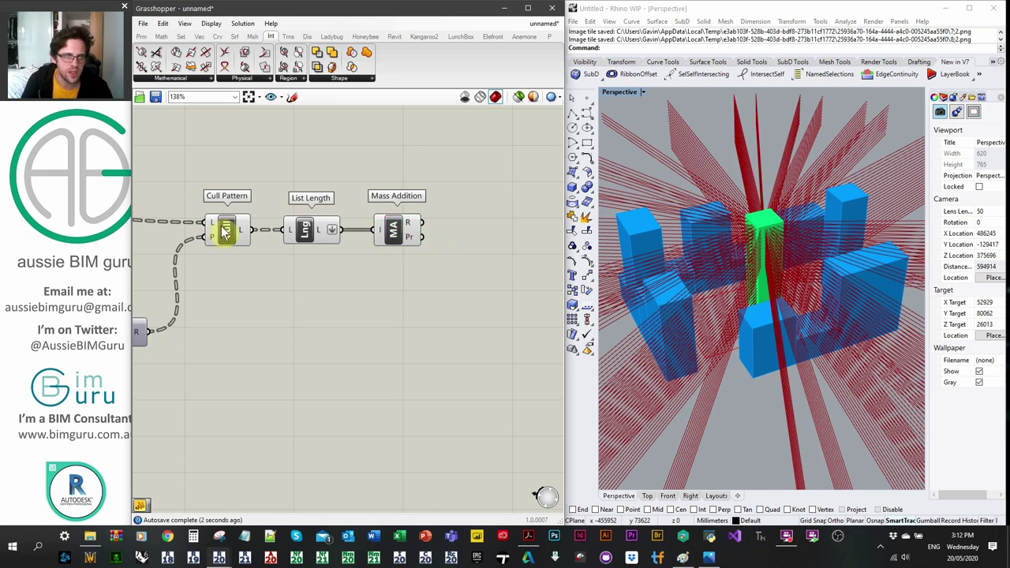
Turn off the preview of the Cull Pattern component
left_click(225, 232)
right_click(225, 230)
left_click(266, 251)
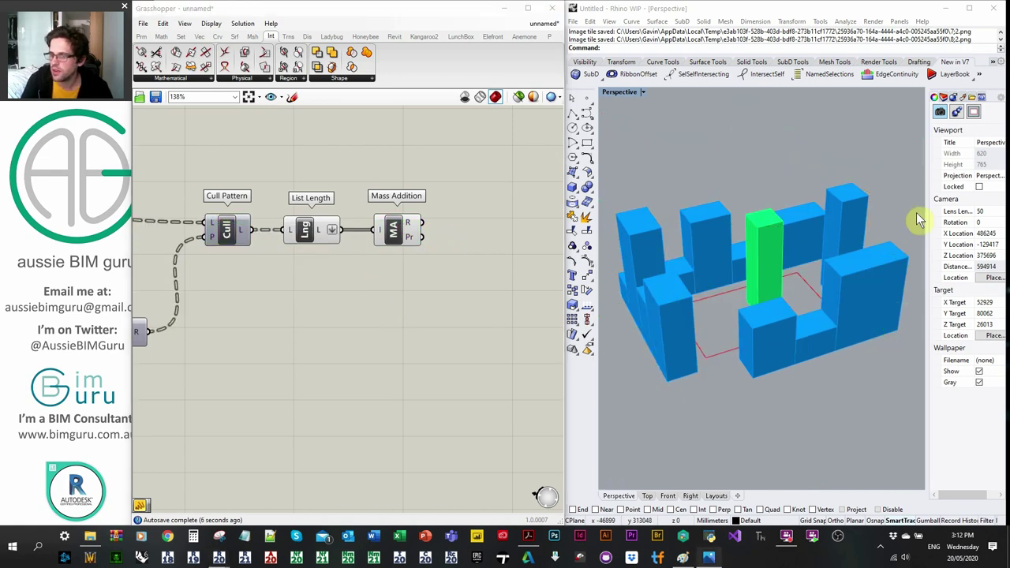
right_click(437, 271)
key("Escape")
Add a Number parameter fed by the Mass Addition result and align it in the same row with some spacing
double_click(472, 264)
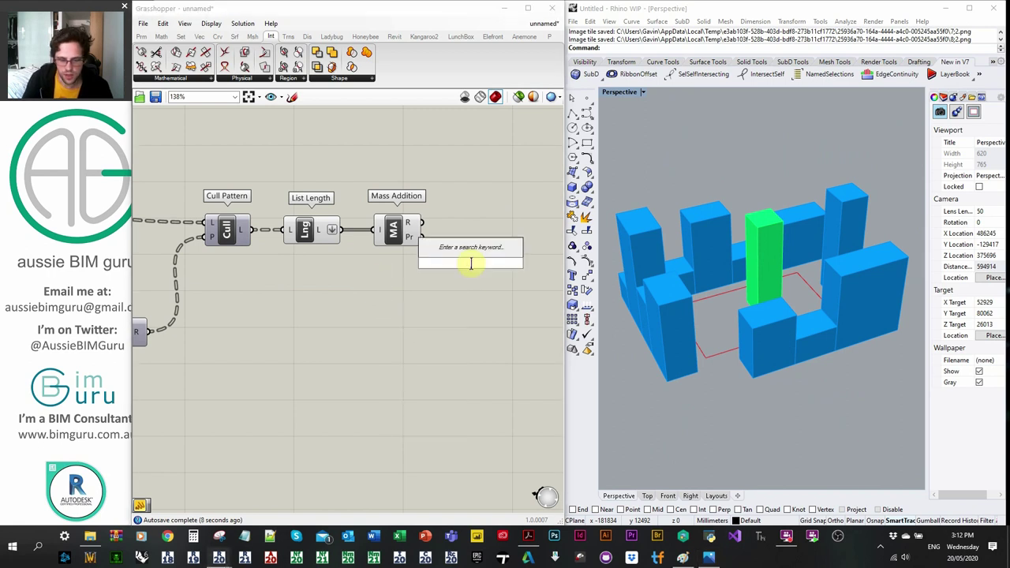
type("number")
key("Return")
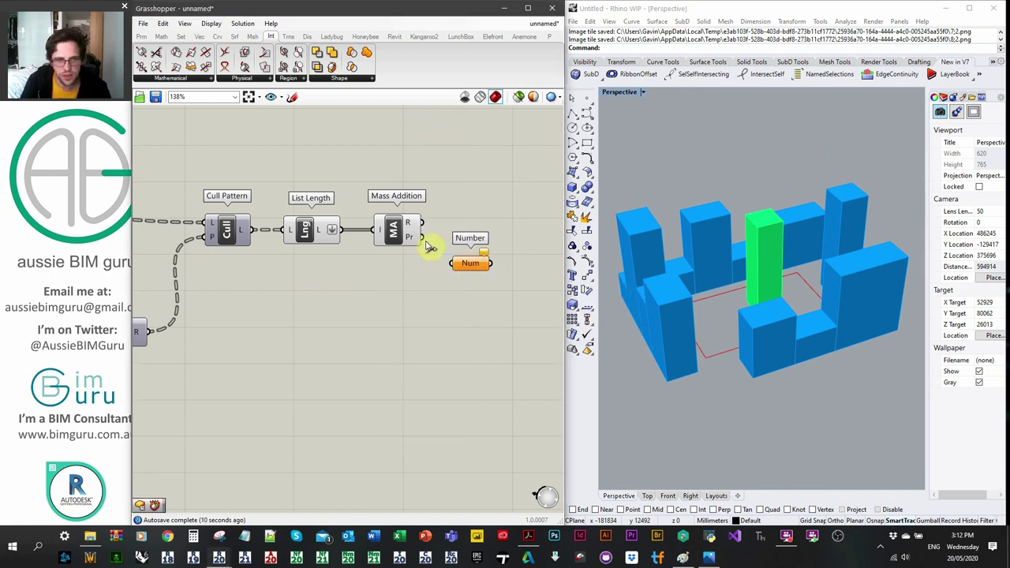
left_click_drag(442, 254, 447, 262)
right_click_drag(462, 281, 404, 287)
left_click_drag(413, 270, 466, 230)
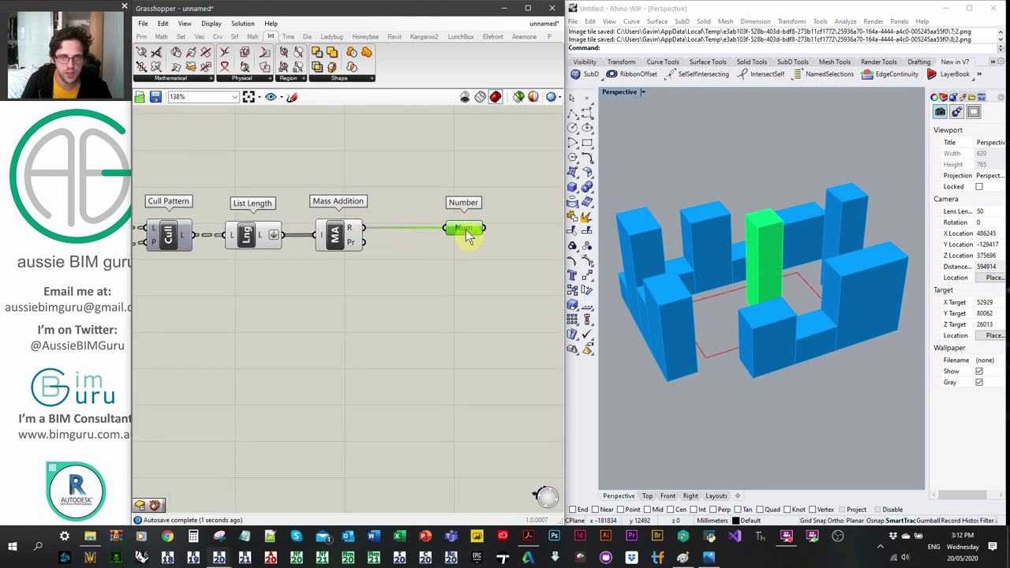
Add a panel below the Number parameter and connect it to the Mass Addition result
double_click(474, 278)
type("panel")
key("Return")
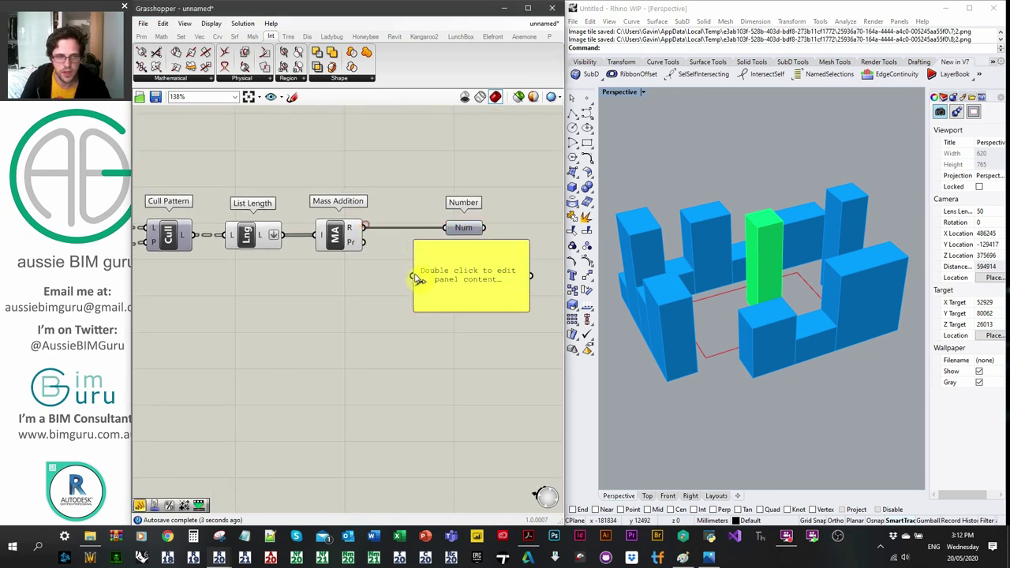
left_click_drag(415, 277, 365, 227)
left_click_drag(450, 281, 477, 300)
right_click_drag(449, 246, 292, 273)
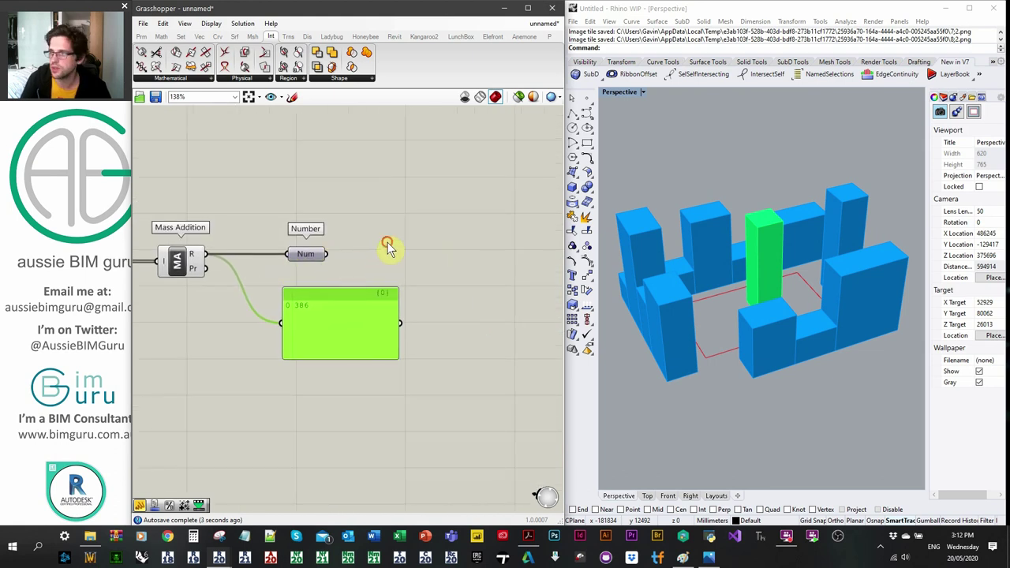
left_click(386, 249)
Place a Galapagos evolutionary solver in the empty canvas area beyond the Number parameter
right_click_drag(387, 249, 329, 229)
left_click(142, 37)
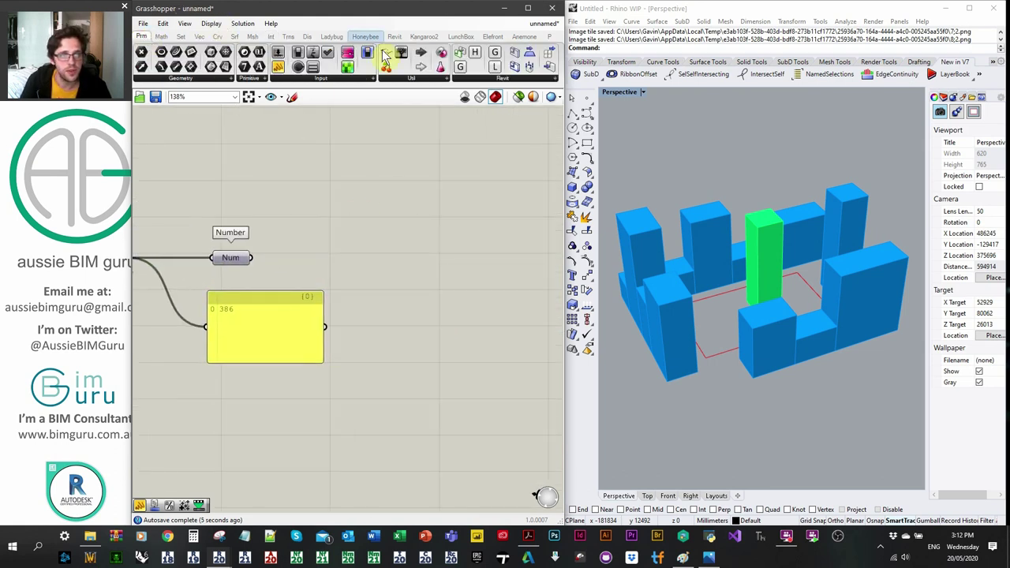
left_click(424, 80)
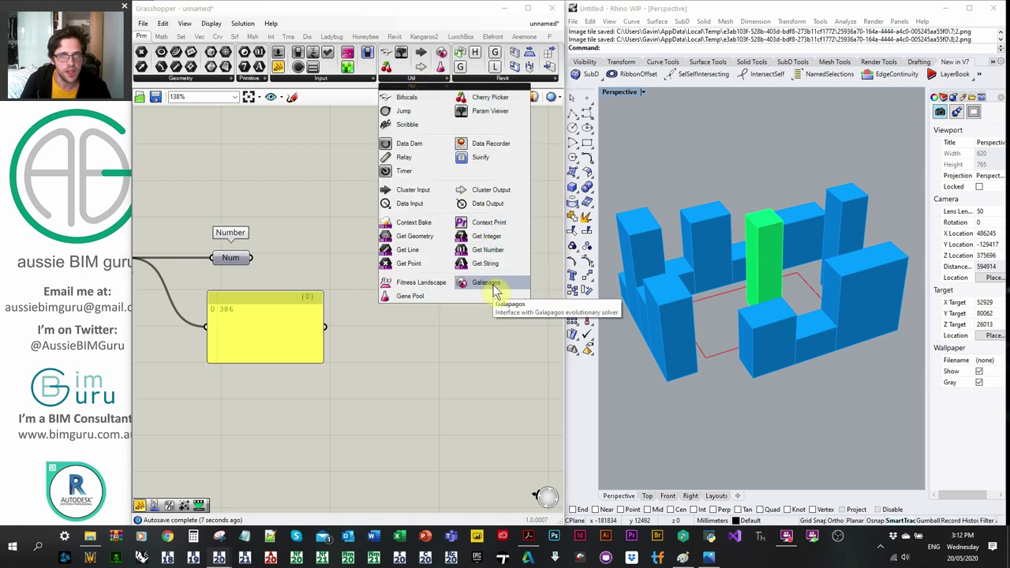
left_click_drag(493, 288, 424, 197)
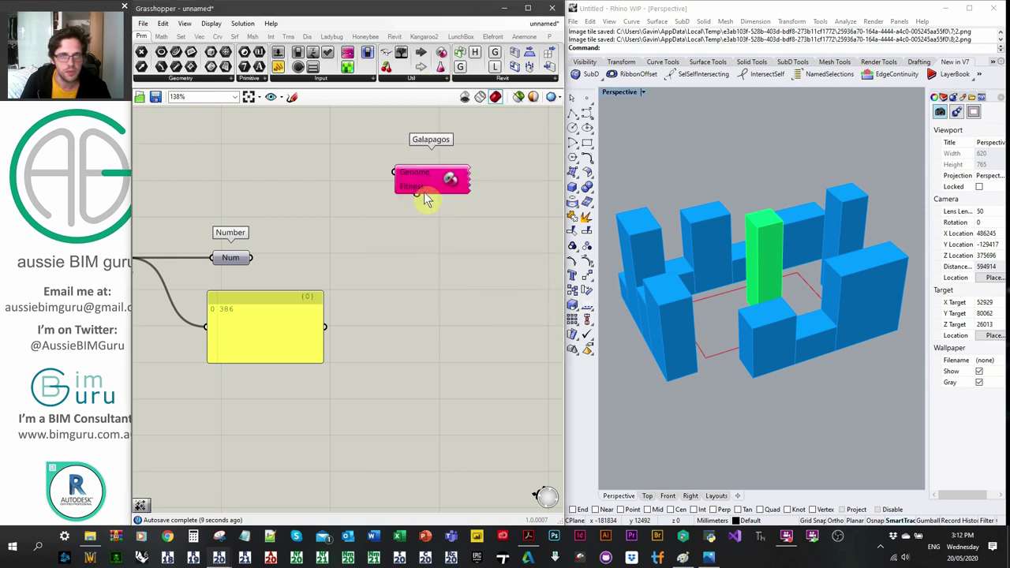
scroll(403, 192, "up", 2)
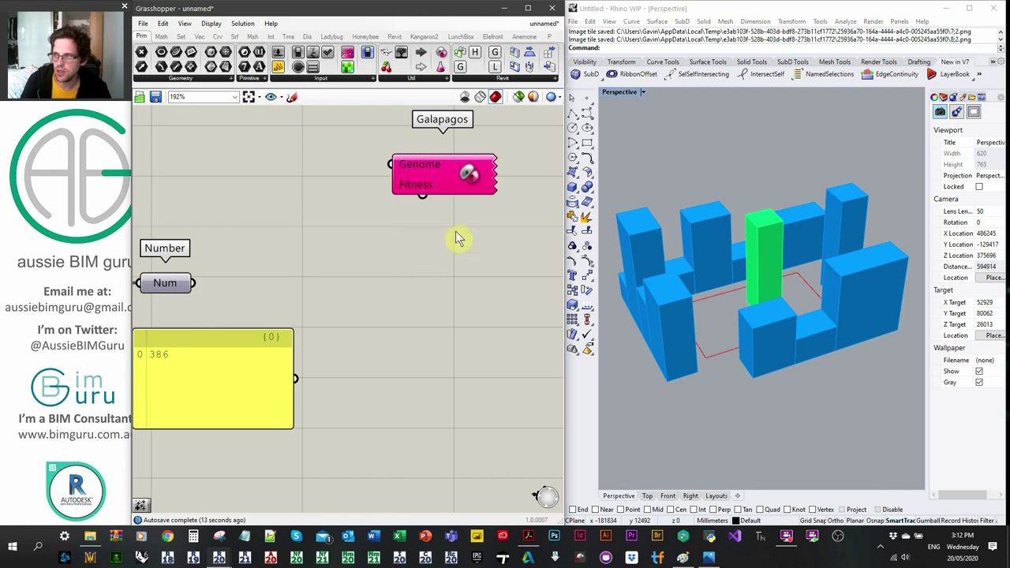
Link the Galapagos genome input to the Gene Pool at the start of the script
scroll(474, 254, "down", 3)
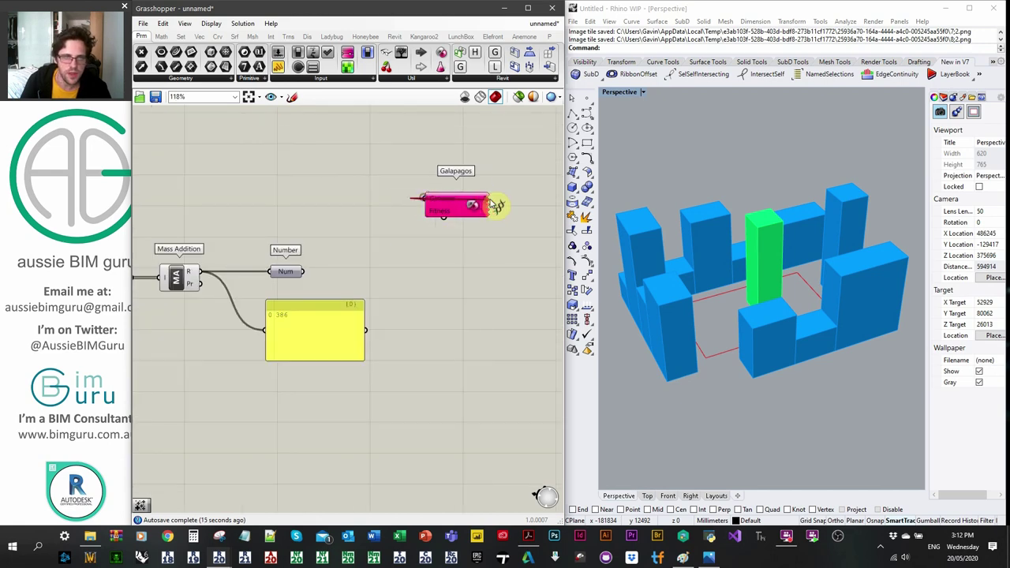
scroll(504, 203, "down", 12)
left_click_drag(493, 198, 195, 202)
scroll(201, 201, "up", 9)
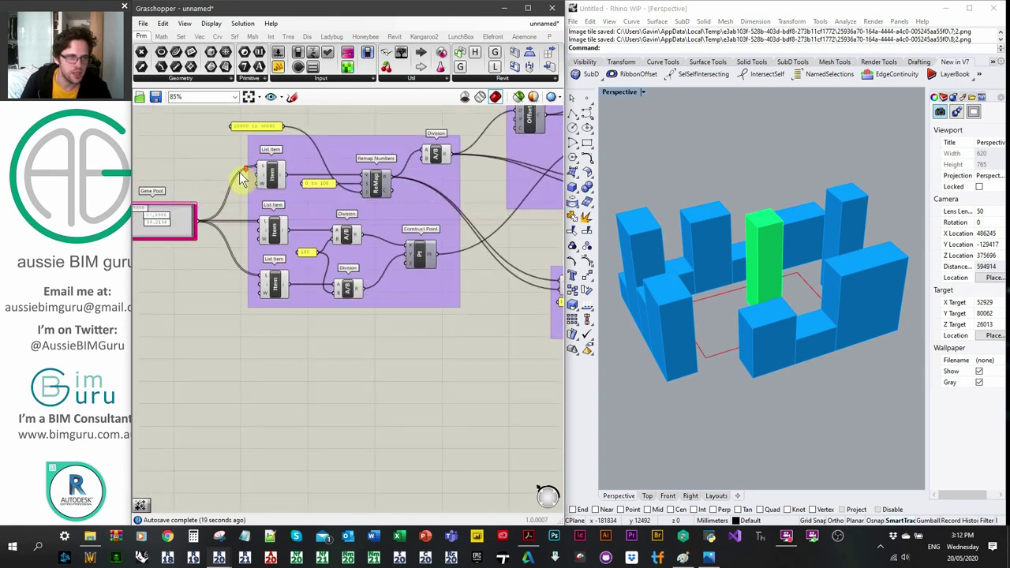
scroll(243, 178, "down", 5)
right_click_drag(536, 220, 393, 232)
scroll(474, 202, "up", 5)
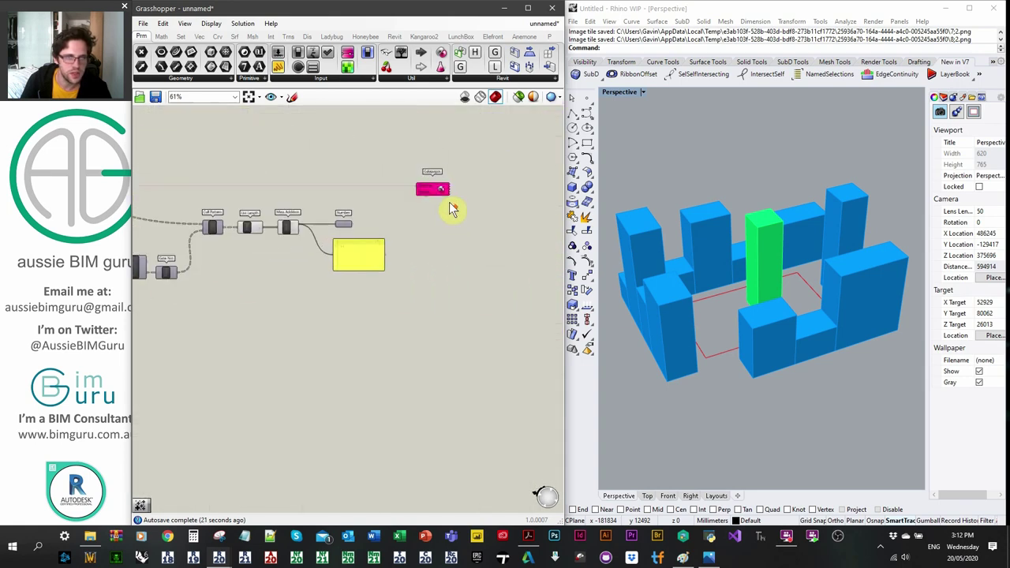
Save the definition and link the Galapagos fitness input to the Number parameter after Mass Addition
right_click_drag(402, 241, 439, 245)
key("ctrl+s")
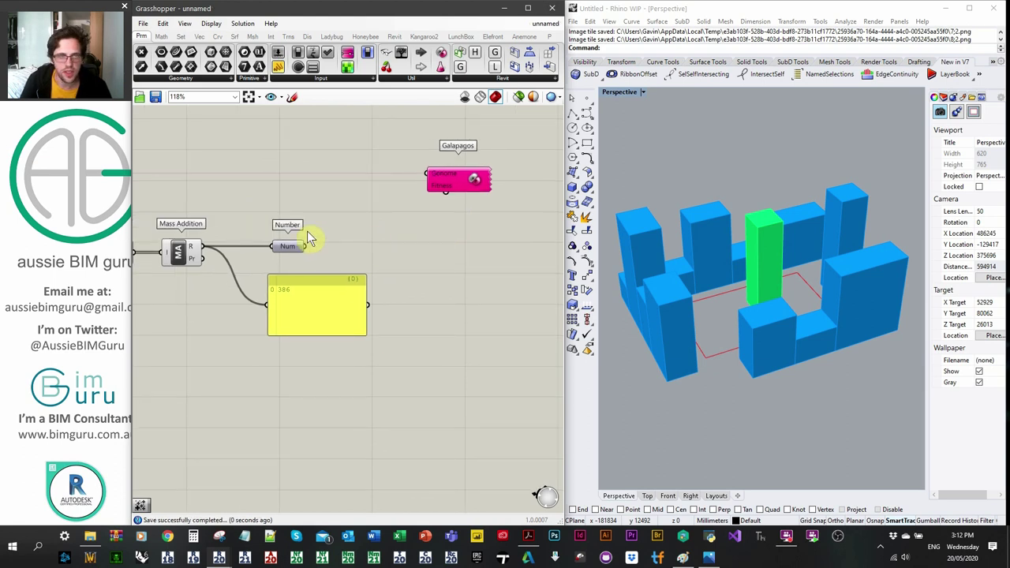
mouse_move(305, 246)
left_mouse_down()
mouse_move(447, 198)
mouse_move(429, 217)
mouse_move(293, 247)
left_mouse_up()
right_click_drag(327, 239, 383, 234)
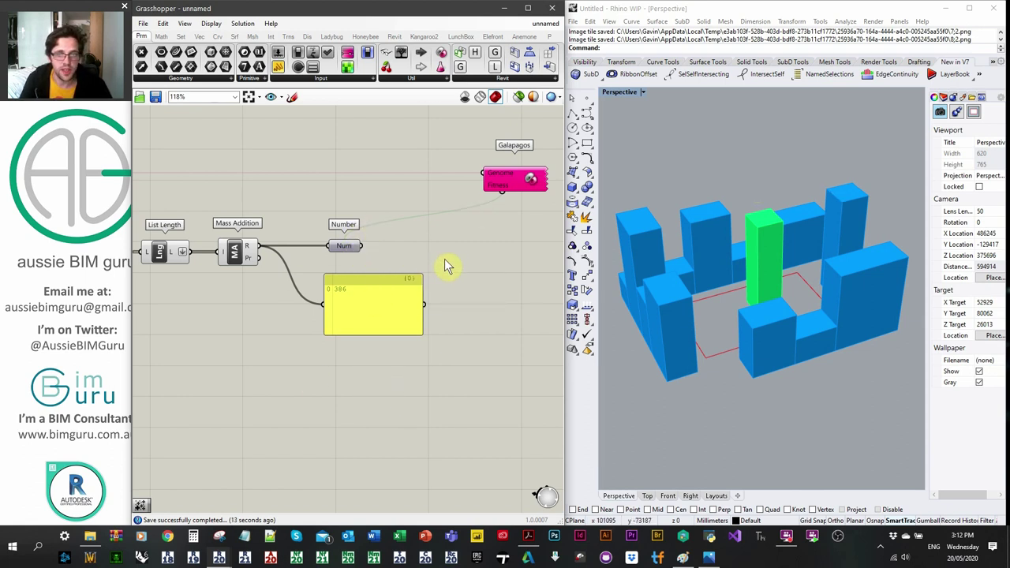
right_click_drag(699, 248, 726, 269)
left_click(486, 227)
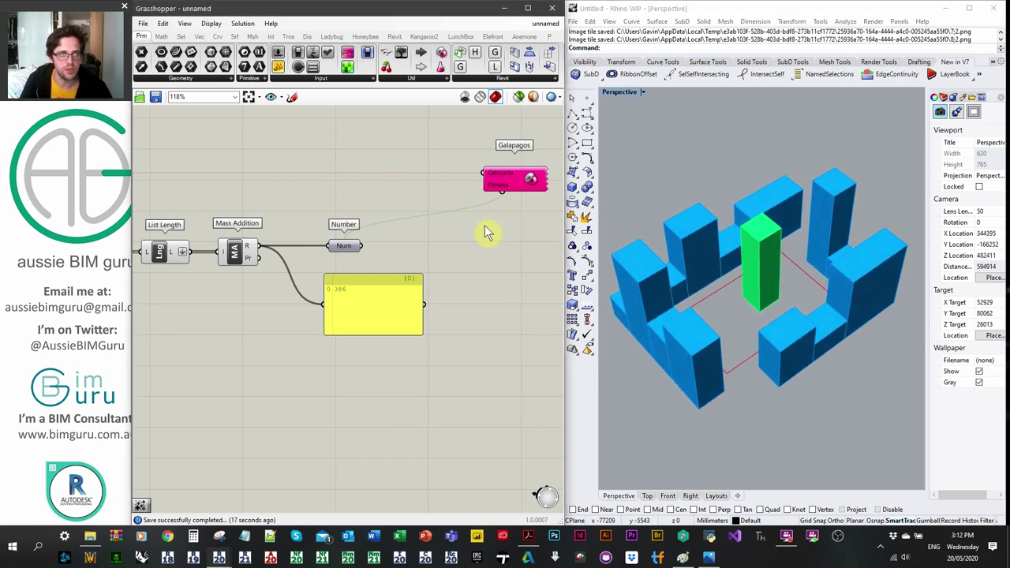
Open the Galapagos editor and start the evolutionary solver with all genomes displayed in the Rhino viewport
left_click(530, 180)
double_click(530, 180)
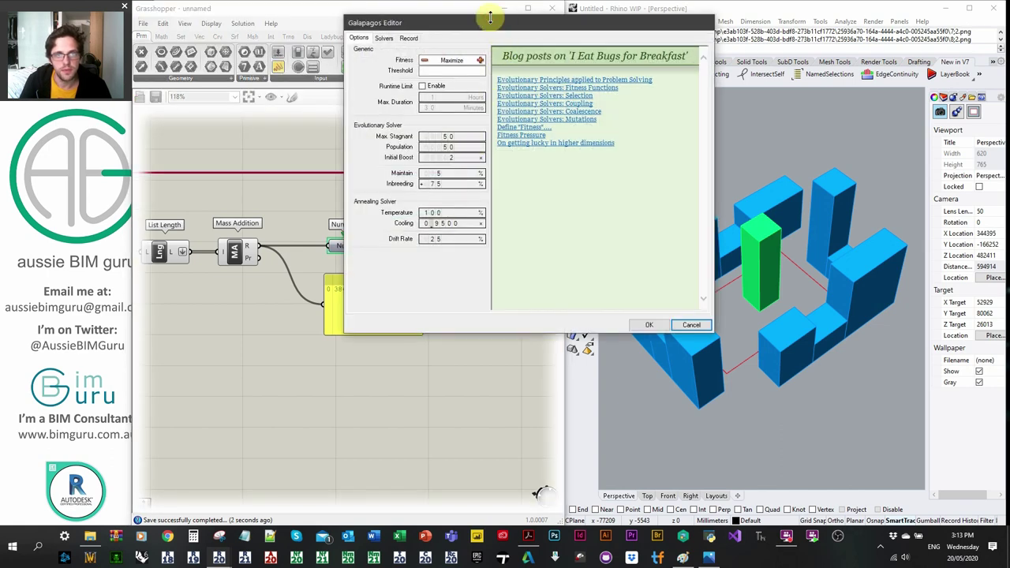
left_click_drag(502, 33, 325, 106)
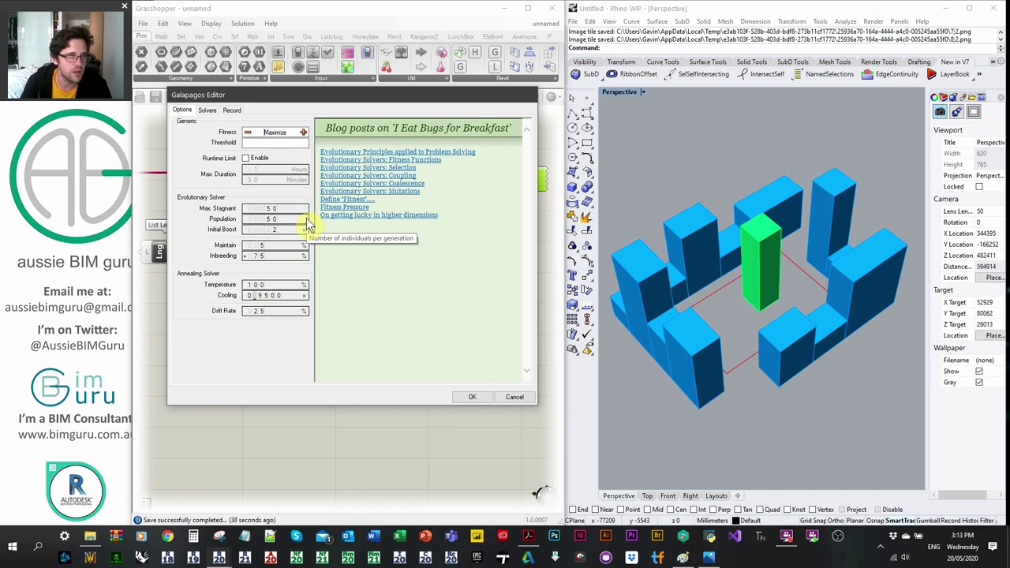
left_click(207, 112)
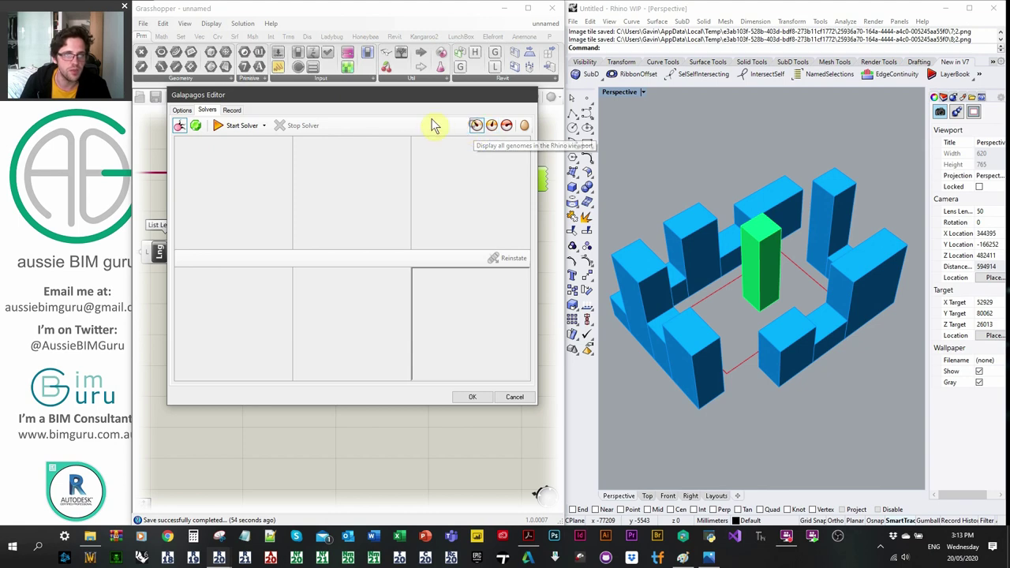
left_click_drag(431, 100, 422, 127)
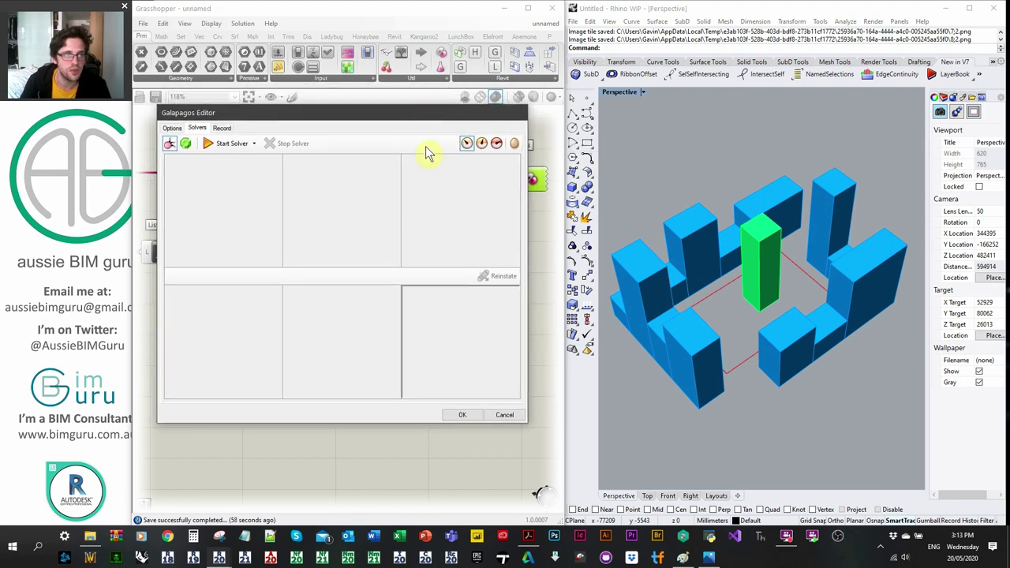
left_click(232, 144)
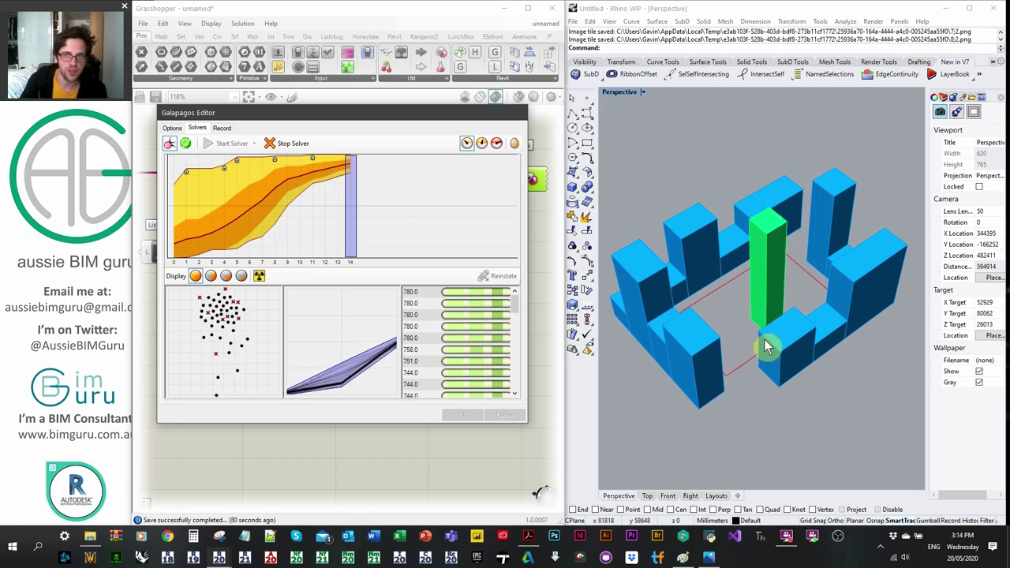
Watch the tower evolve among the surrounding buildings, limit the genome display to the top 10%, and stop the solver
right_click_drag(775, 406, 702, 319)
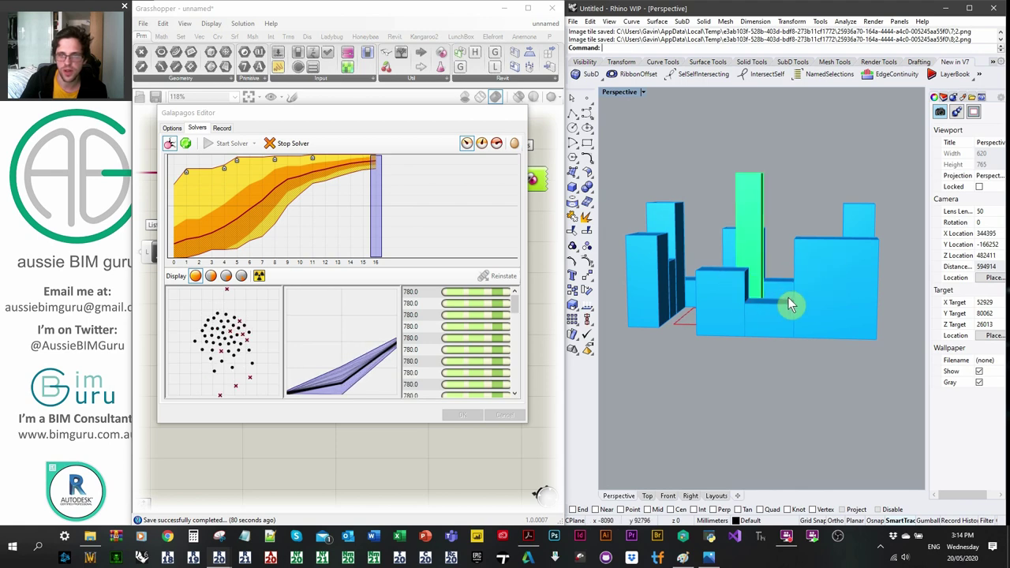
right_click_drag(694, 292, 760, 323)
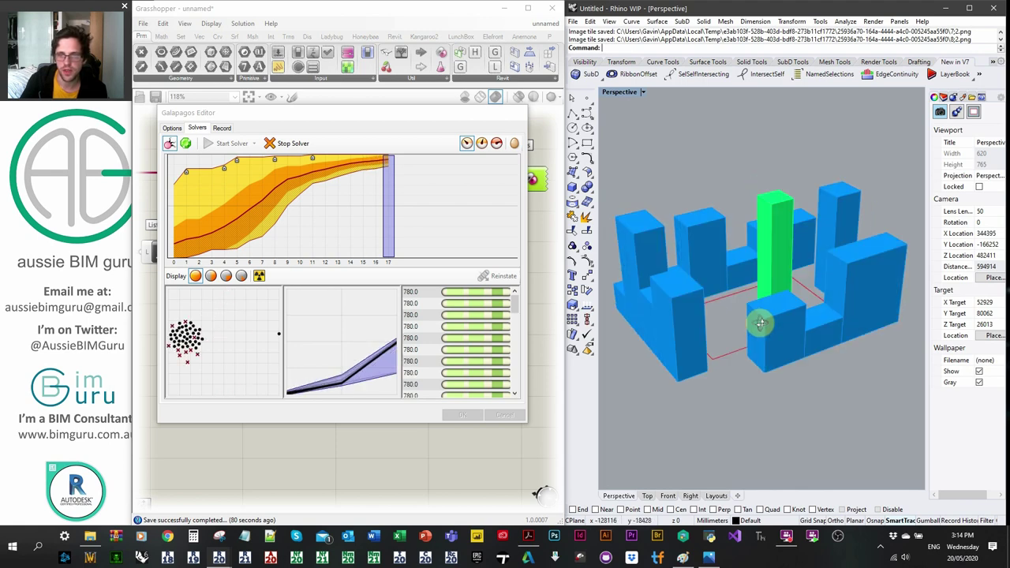
right_click_drag(765, 286, 805, 225)
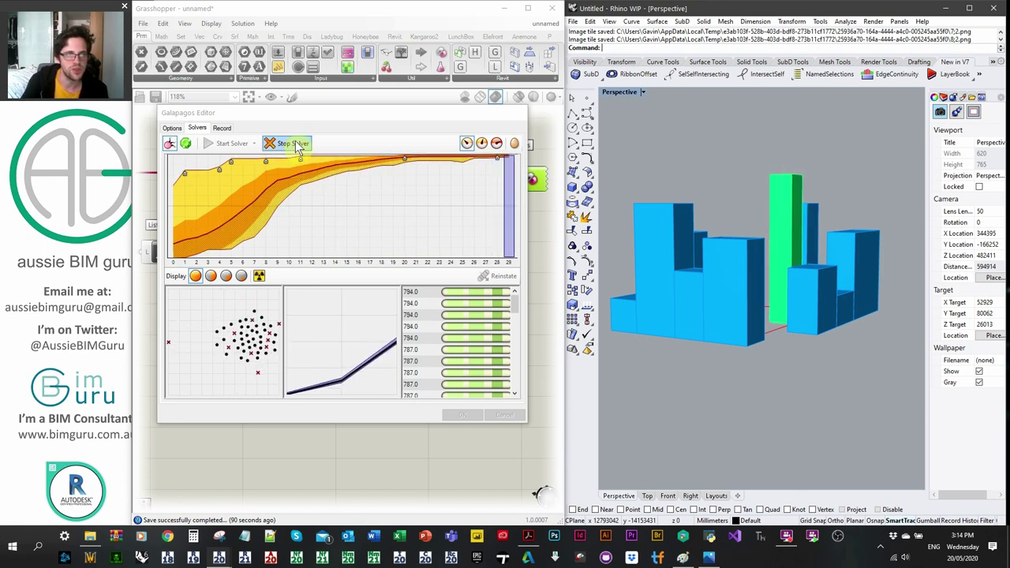
left_click(225, 275)
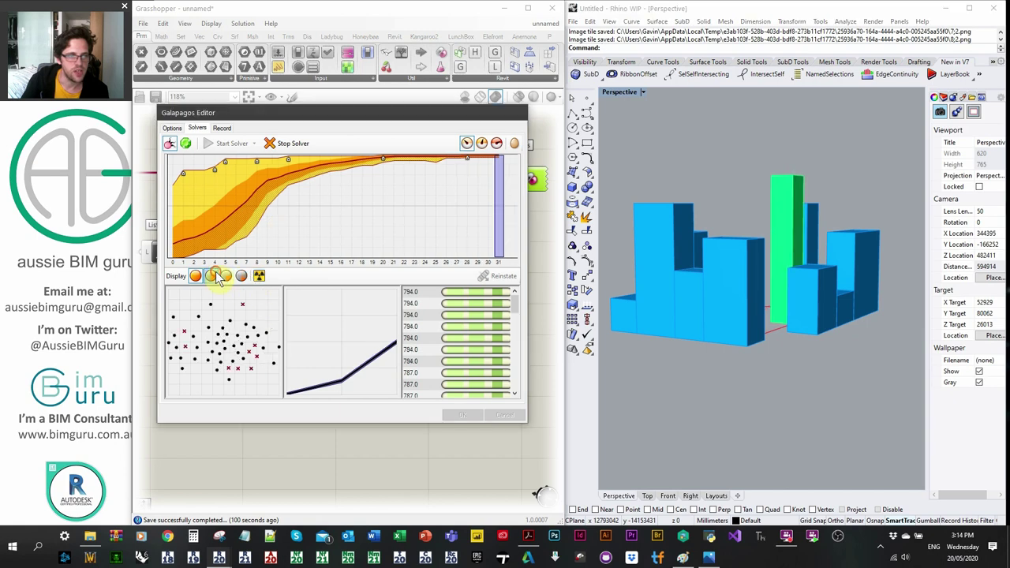
left_click(225, 278)
left_click(241, 278)
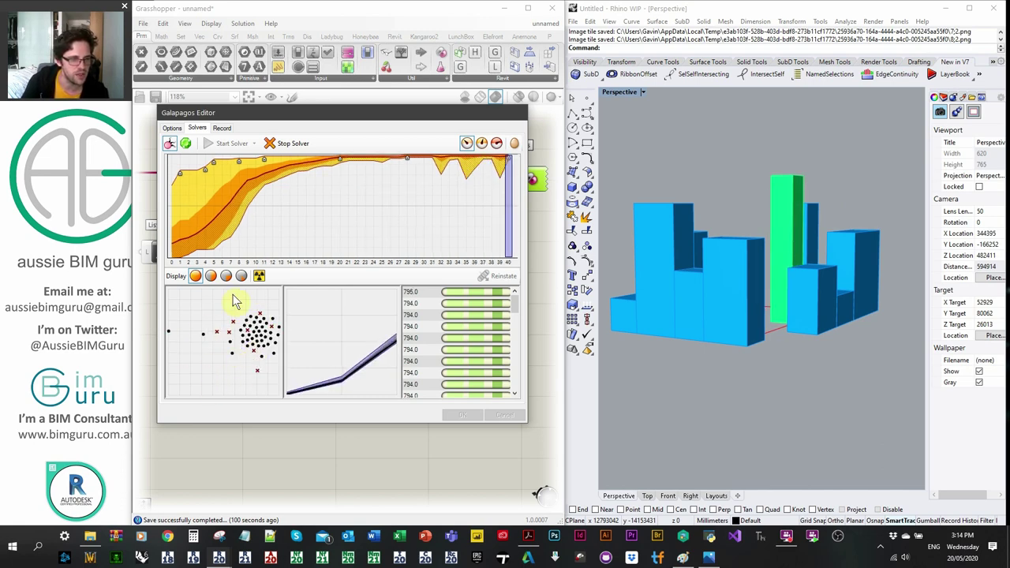
left_click(211, 276)
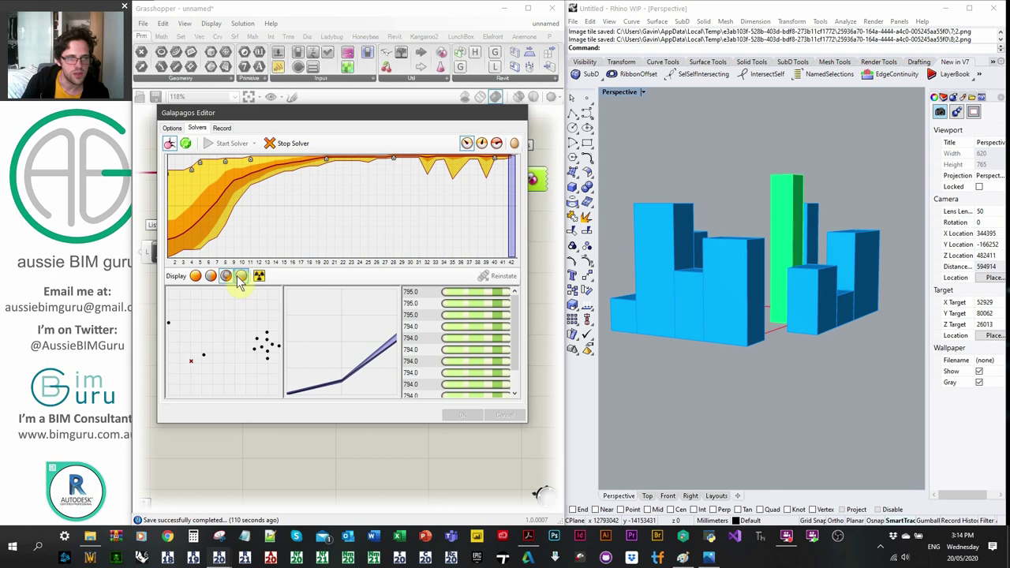
left_click(240, 280)
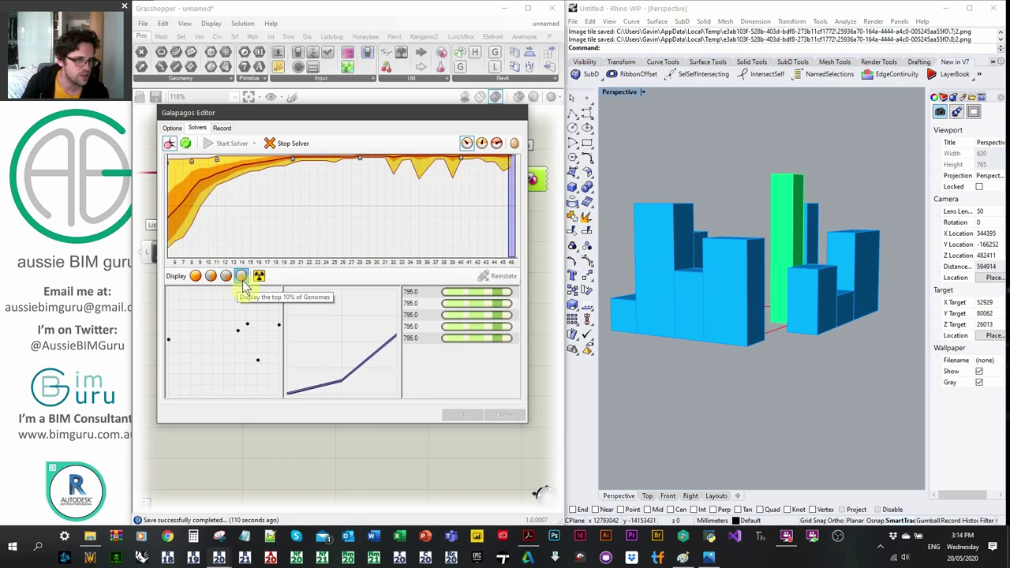
left_click(289, 143)
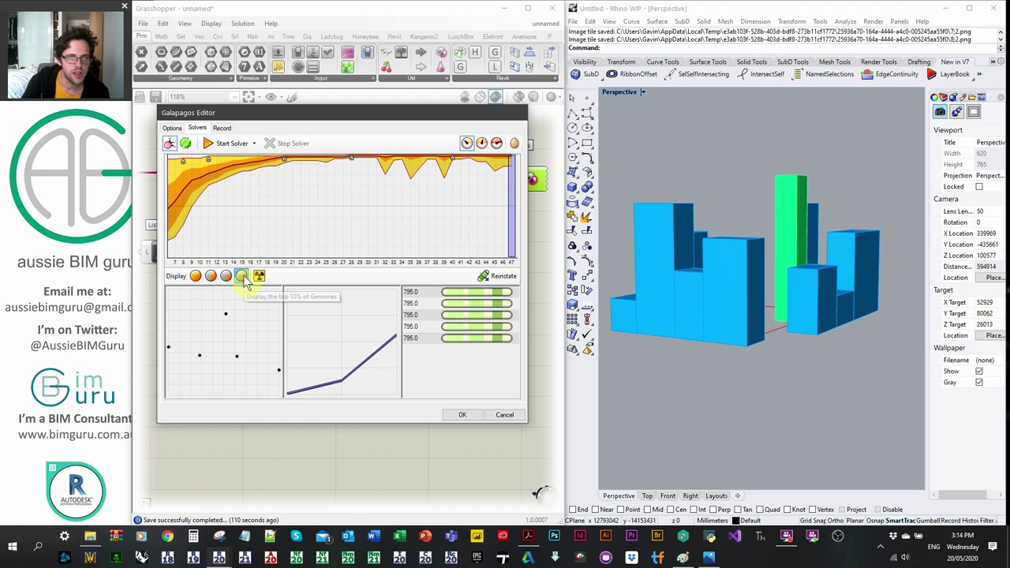
Reinstate the second genome in the top 10% list and select the fifth one
left_click(466, 292)
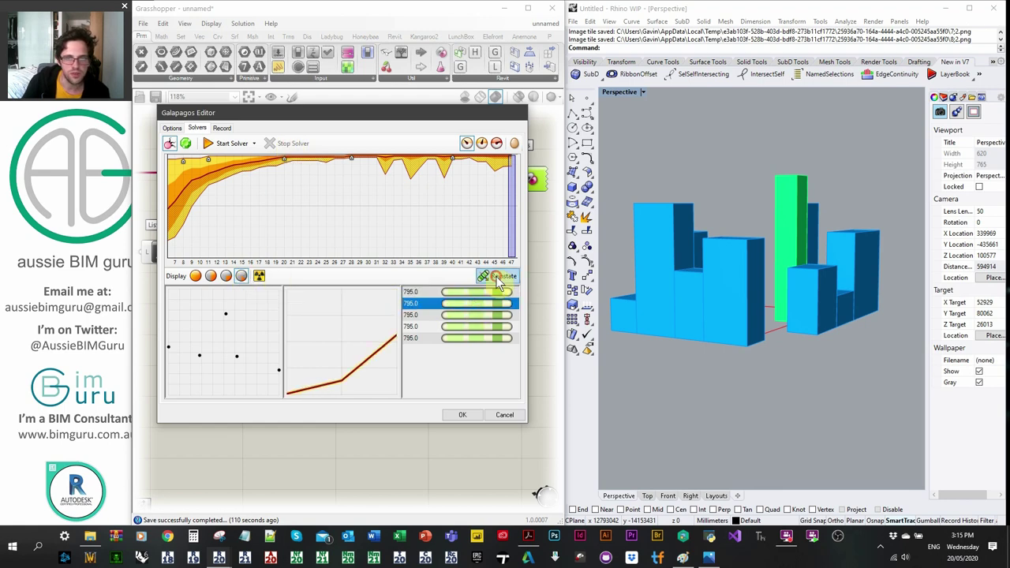
left_click(478, 326)
left_click(473, 337)
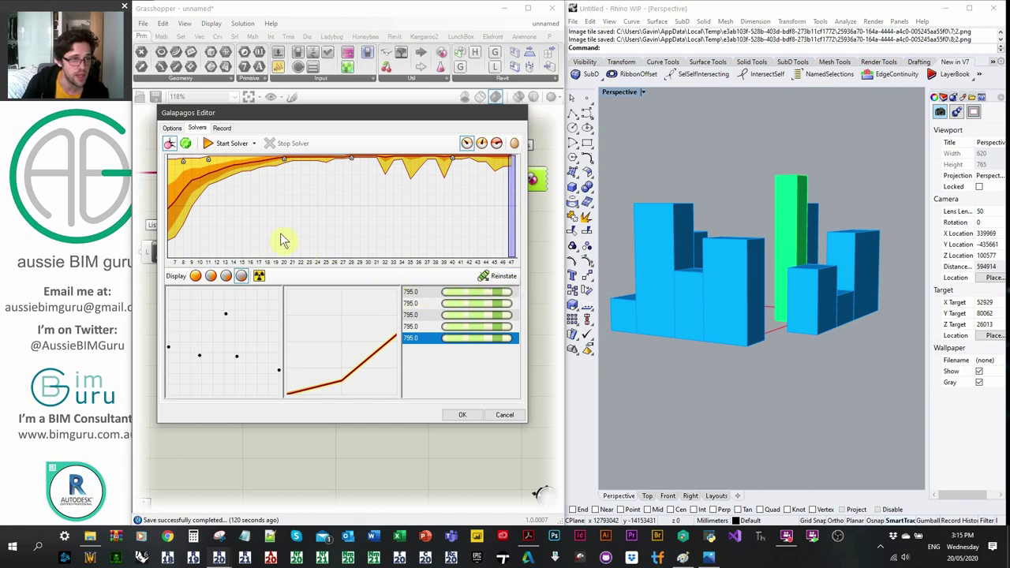
Restart the solver from the selected genome, let it run a few generations, and stop it
left_click(254, 143)
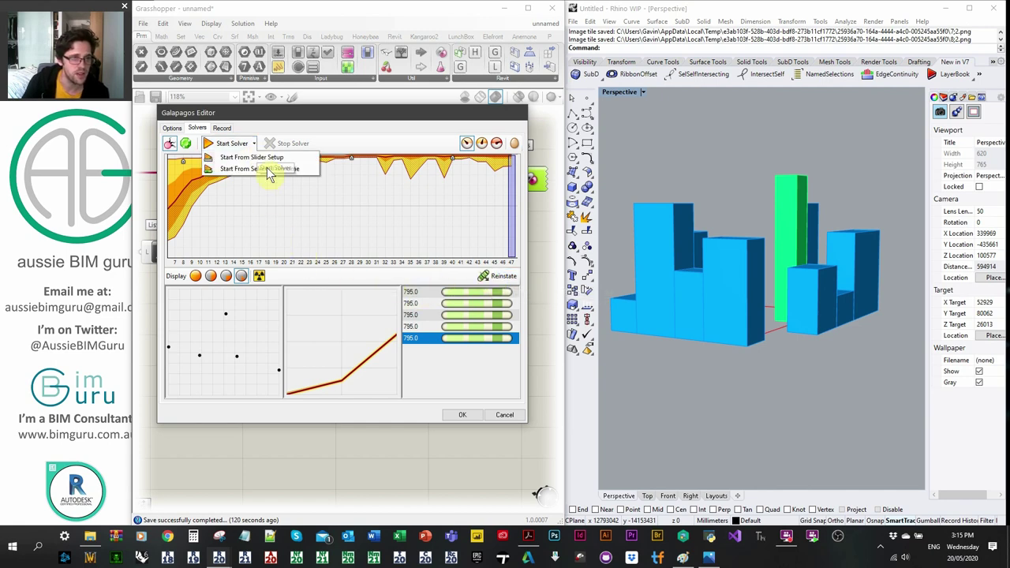
left_click(250, 169)
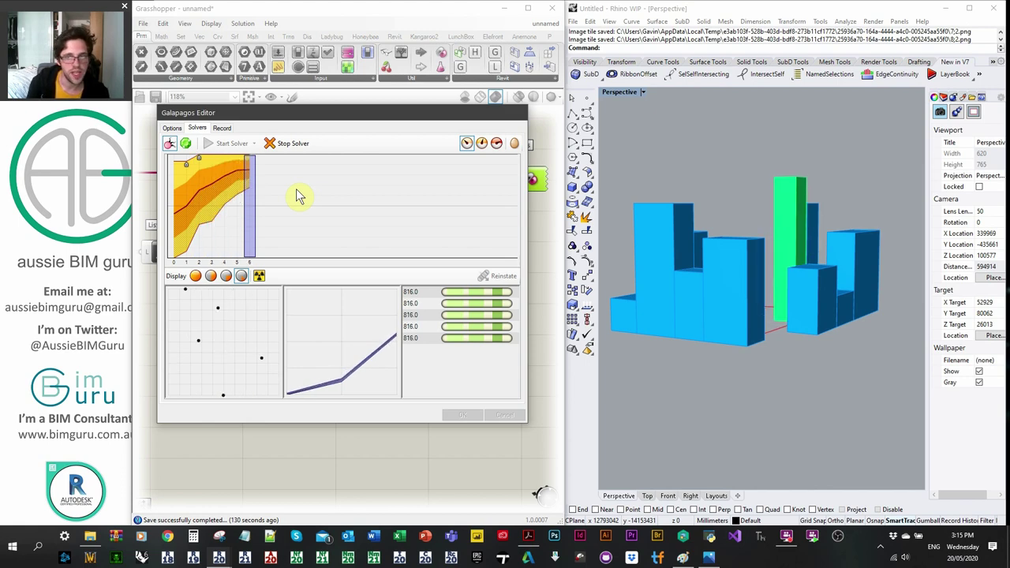
left_click(293, 143)
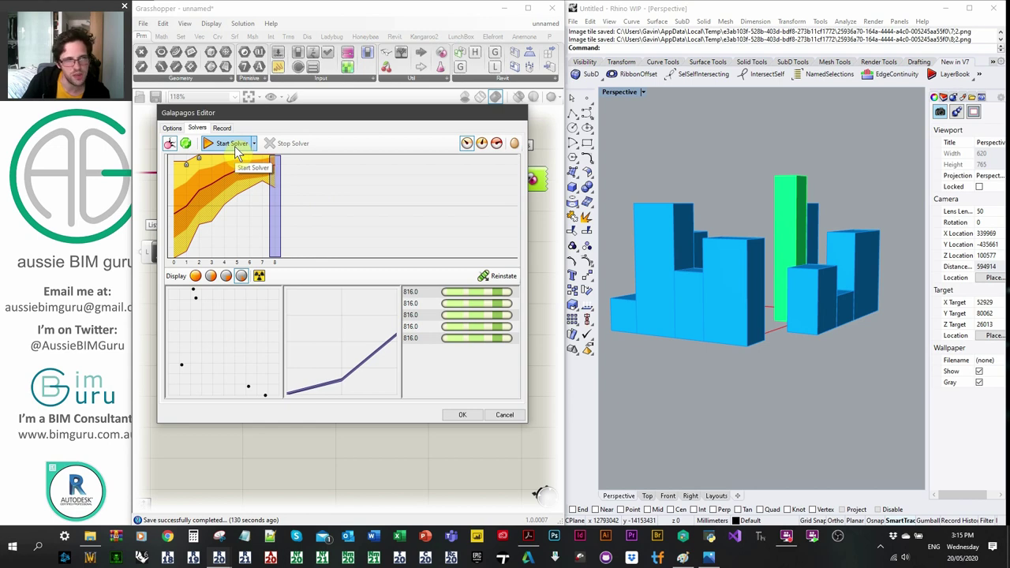
Run the solver afresh until the generations converge, stop it, and close the Galapagos editor
left_click(231, 144)
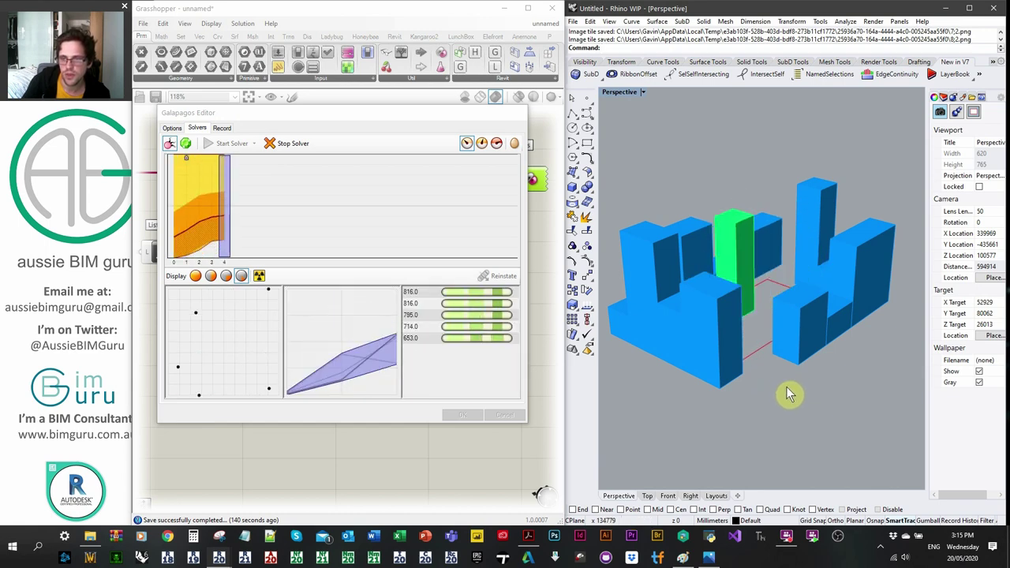
right_click_drag(794, 404, 809, 460)
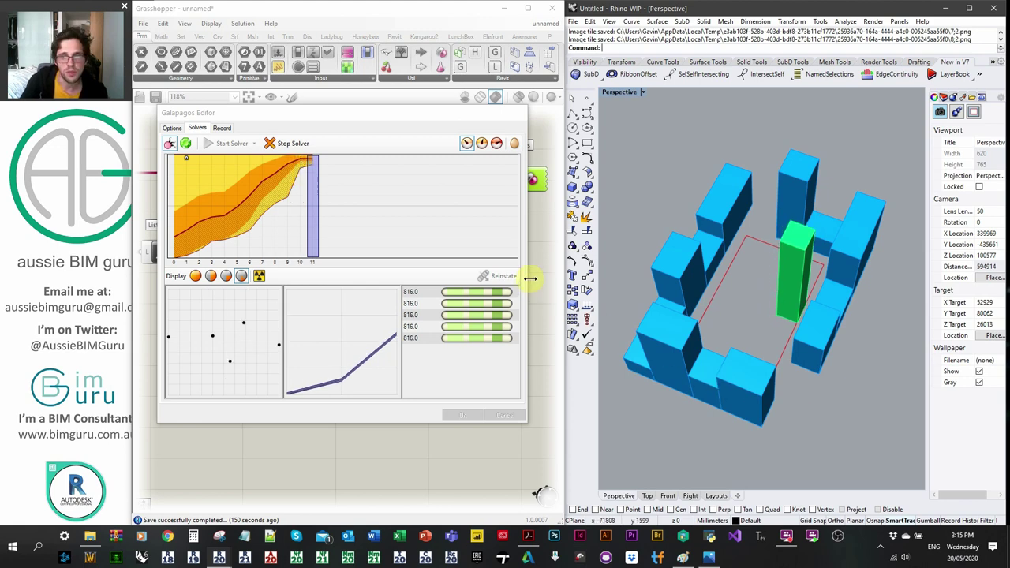
left_click(287, 142)
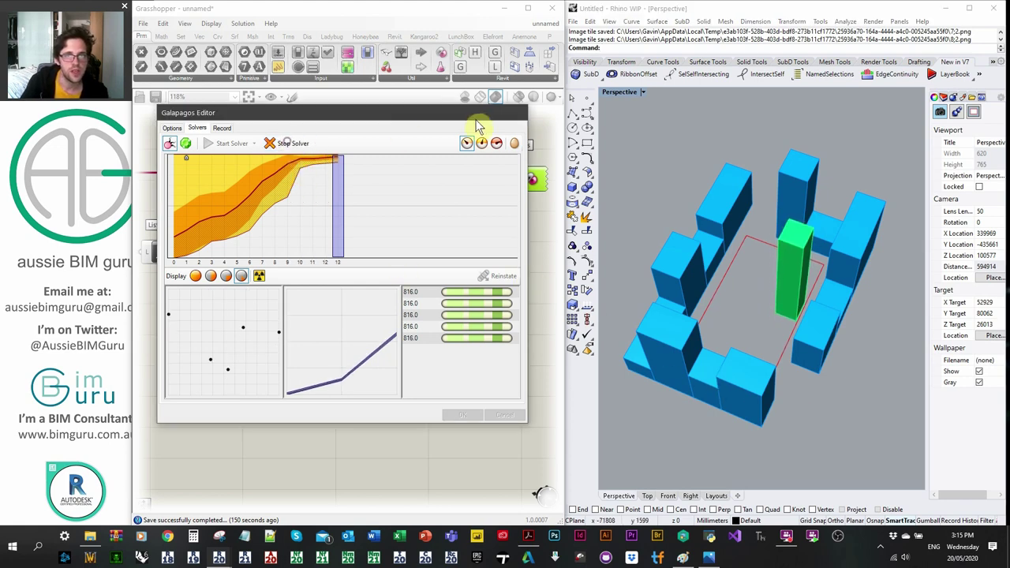
left_click(290, 143)
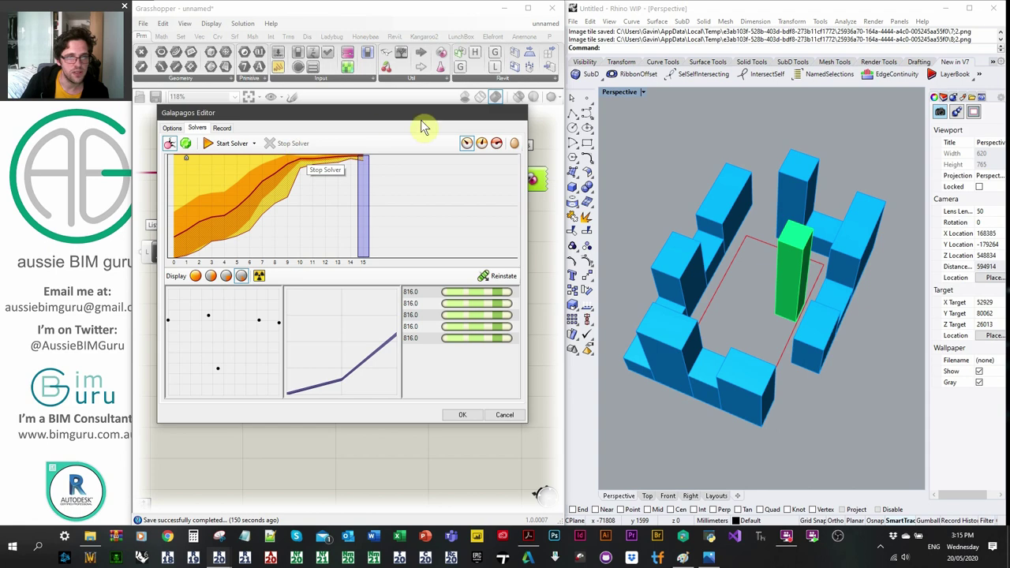
left_click(502, 415)
Turn on the Cull Pattern preview to show the unobstructed sightlines around the tower in the Rhino viewport
scroll(492, 342, "down", 1)
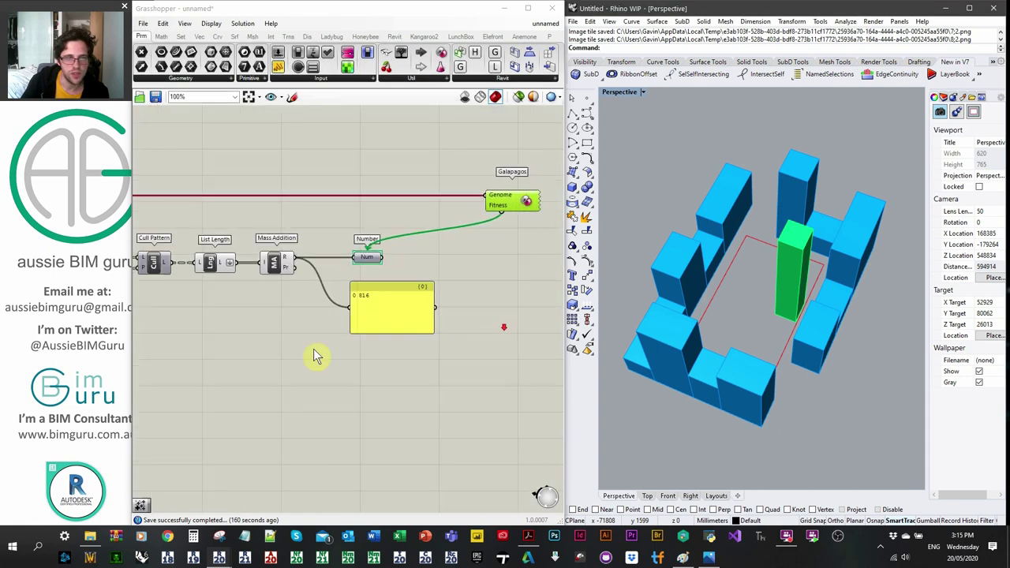
right_click_drag(318, 354, 423, 350)
left_click(342, 253)
right_click(342, 254)
left_click(379, 277)
right_click_drag(440, 335, 355, 335)
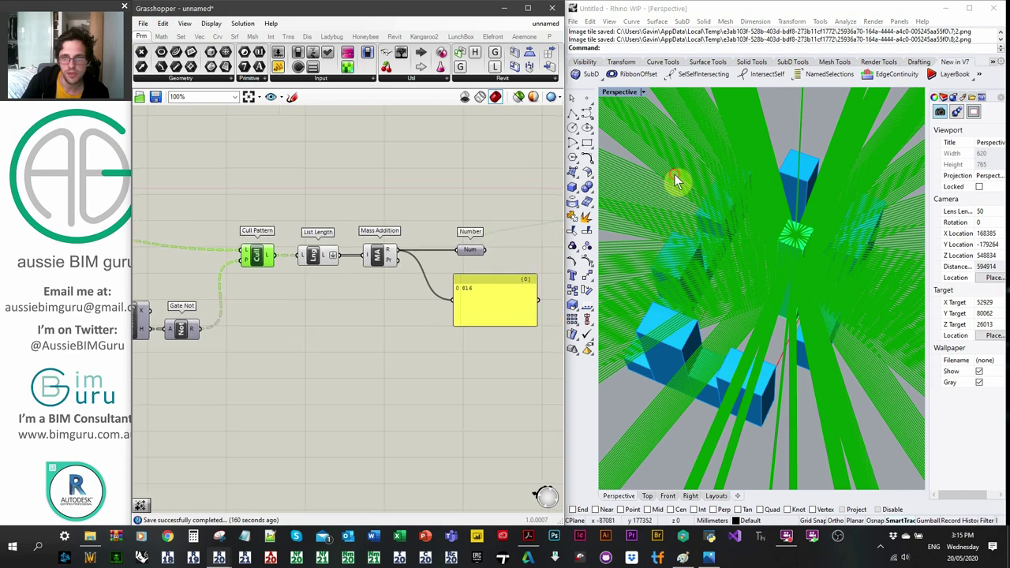
scroll(679, 177, "down", 8)
scroll(679, 177, "down", 4)
right_click_drag(694, 206, 717, 203)
scroll(724, 216, "up", 9)
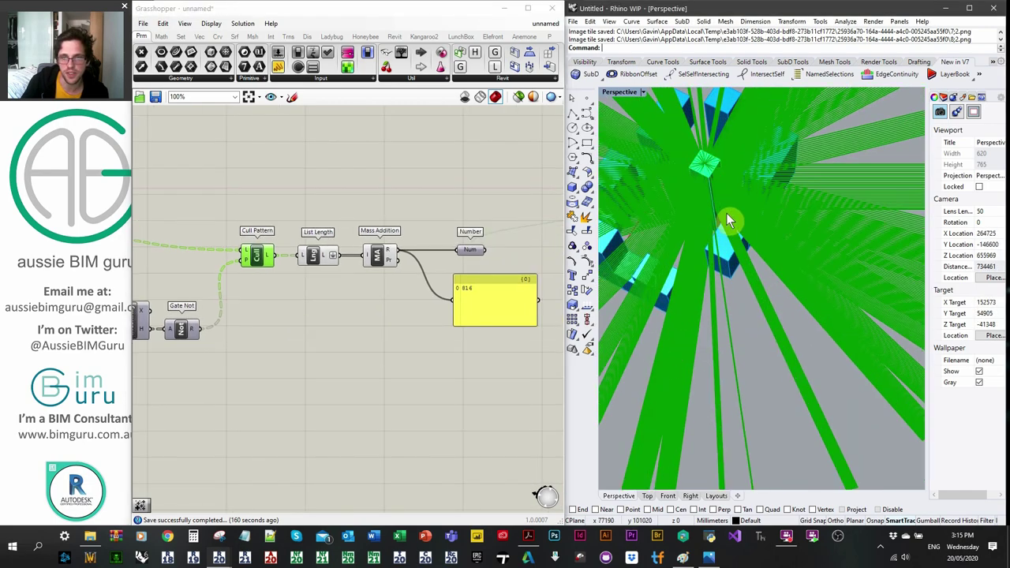
right_click_drag(782, 261, 757, 225)
left_click(447, 213)
Reopen the Galapagos editor, start the solver again, and display all genomes in the Rhino viewport
right_click_drag(513, 192, 253, 215)
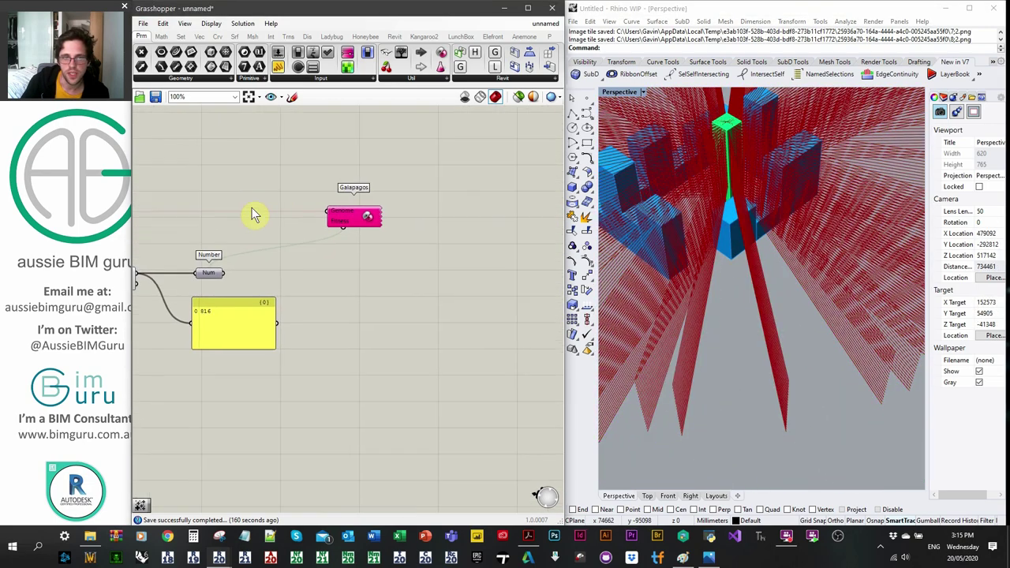
double_click(360, 219)
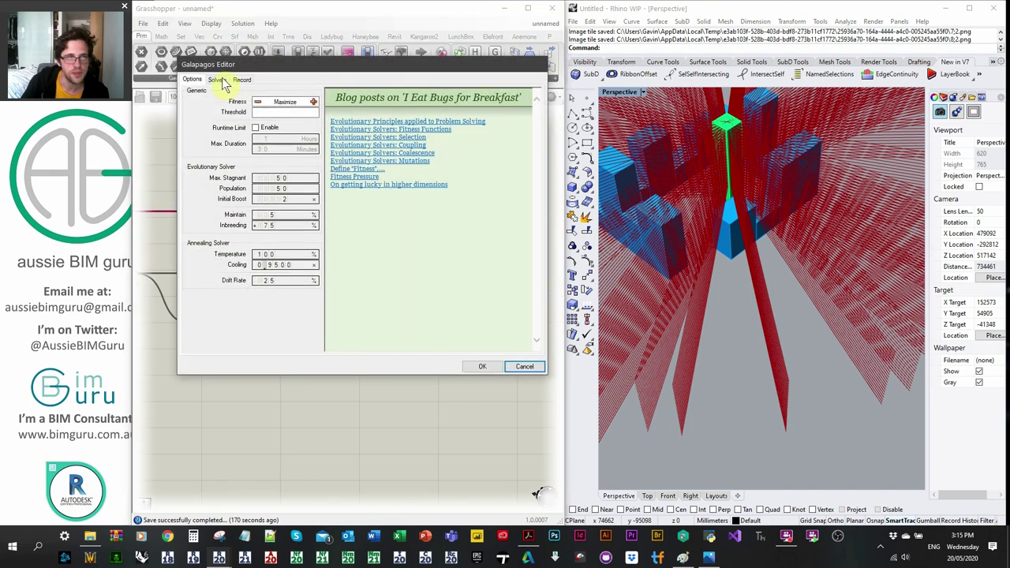
left_click(217, 80)
left_click(247, 96)
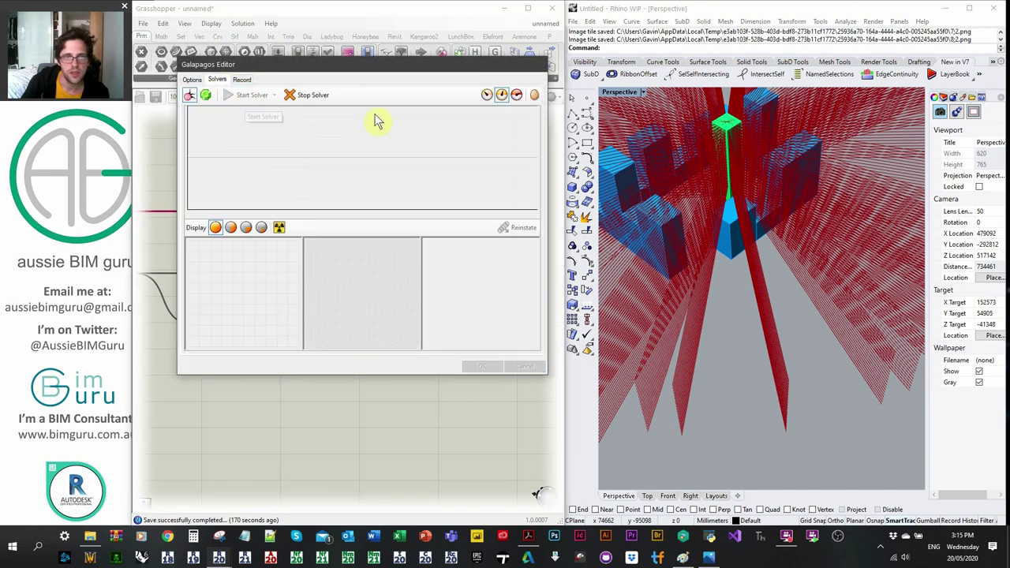
left_click(487, 94)
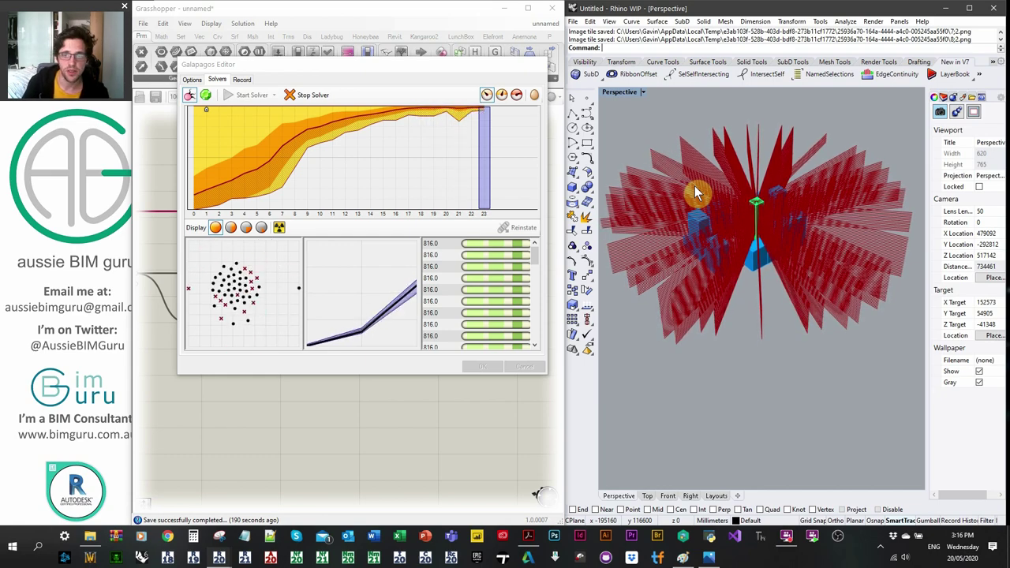
Stop the solver and examine the optimised tower with its sightlines up close in the perspective view
left_click(312, 94)
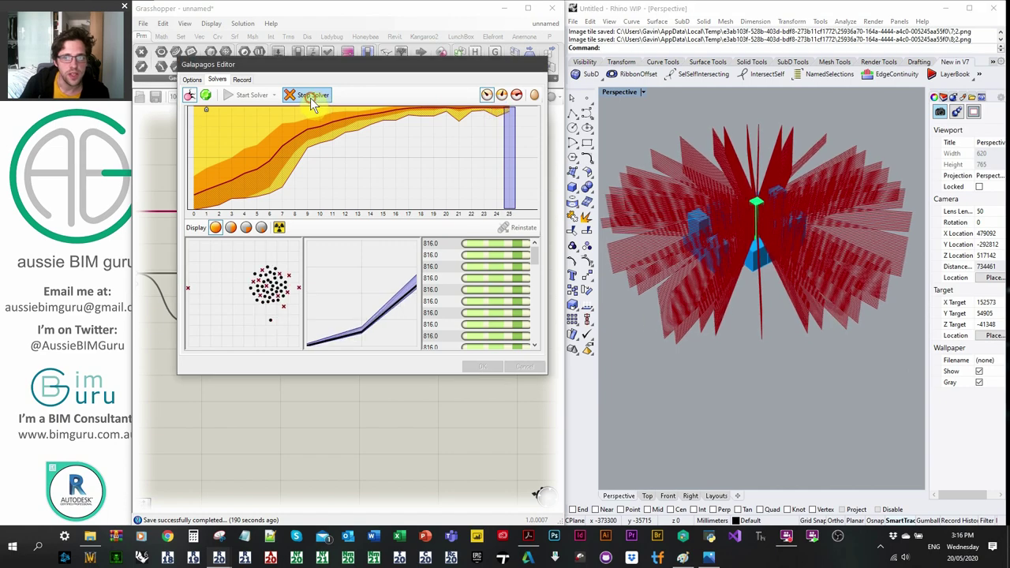
left_click(300, 95)
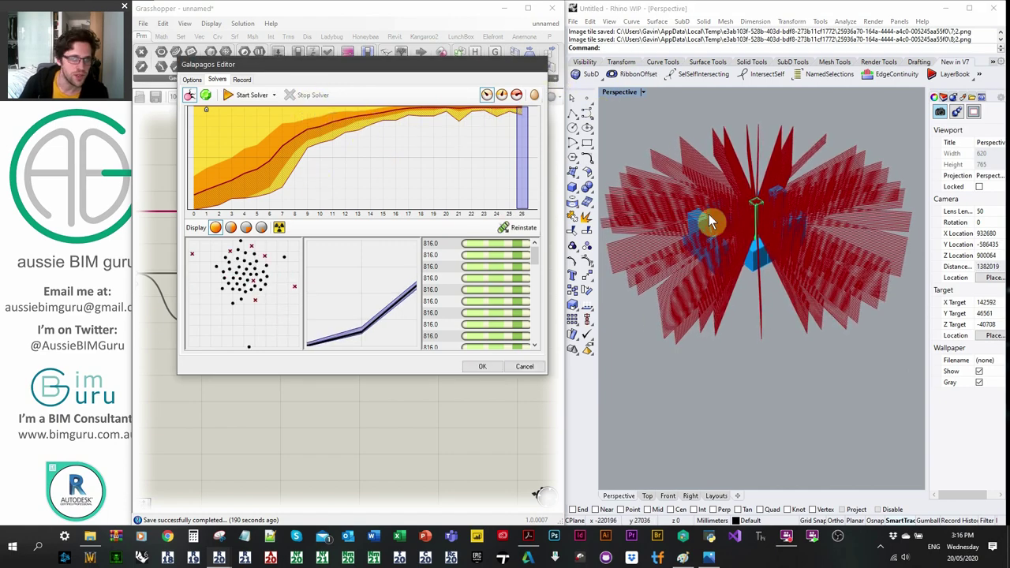
right_click_drag(671, 191, 793, 266)
scroll(752, 249, "up", 10)
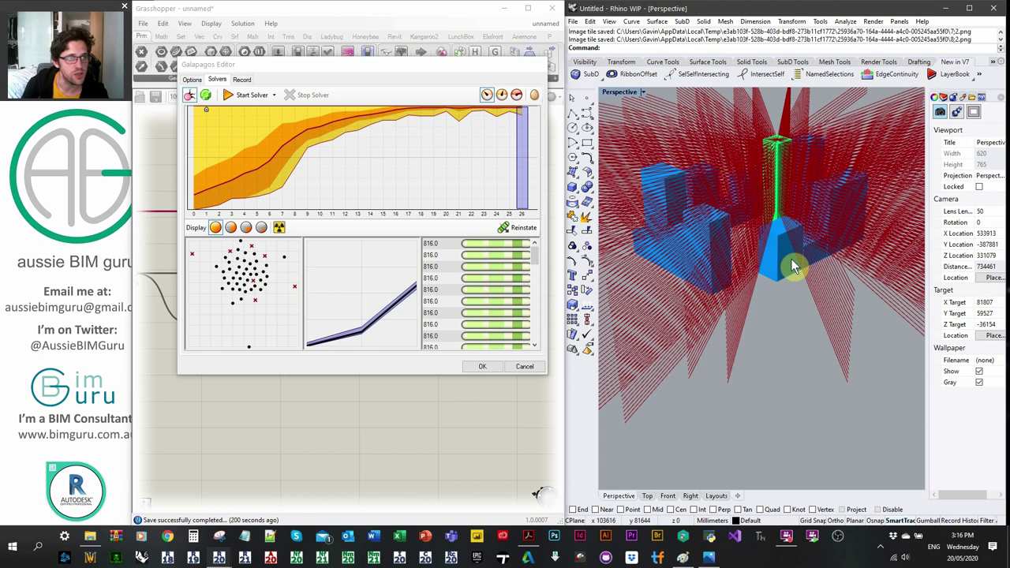
Switch to the presentation PDF in Adobe Acrobat and go to the "My thoughts" slide
left_click(527, 535)
scroll(622, 435, "down", 1)
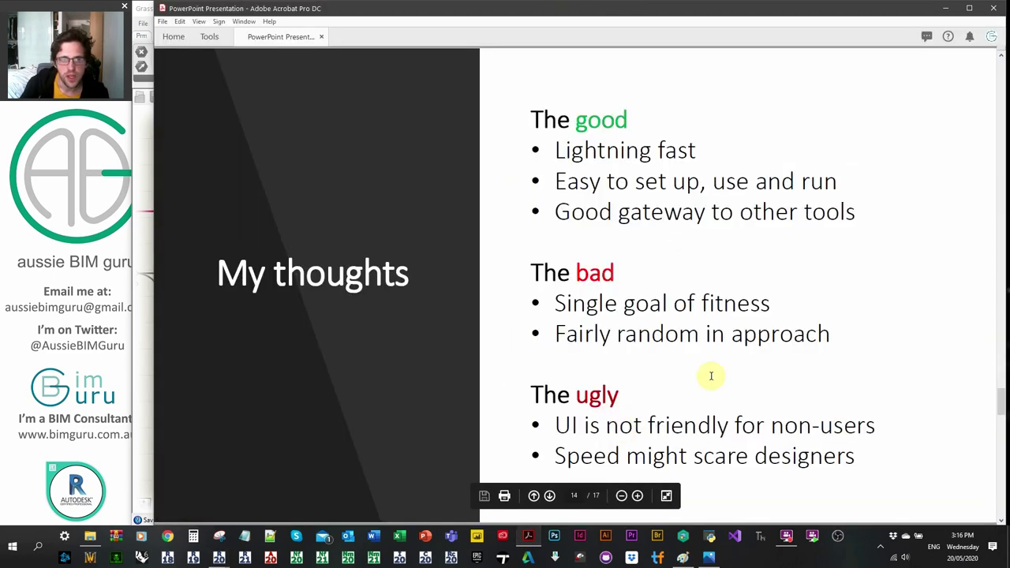